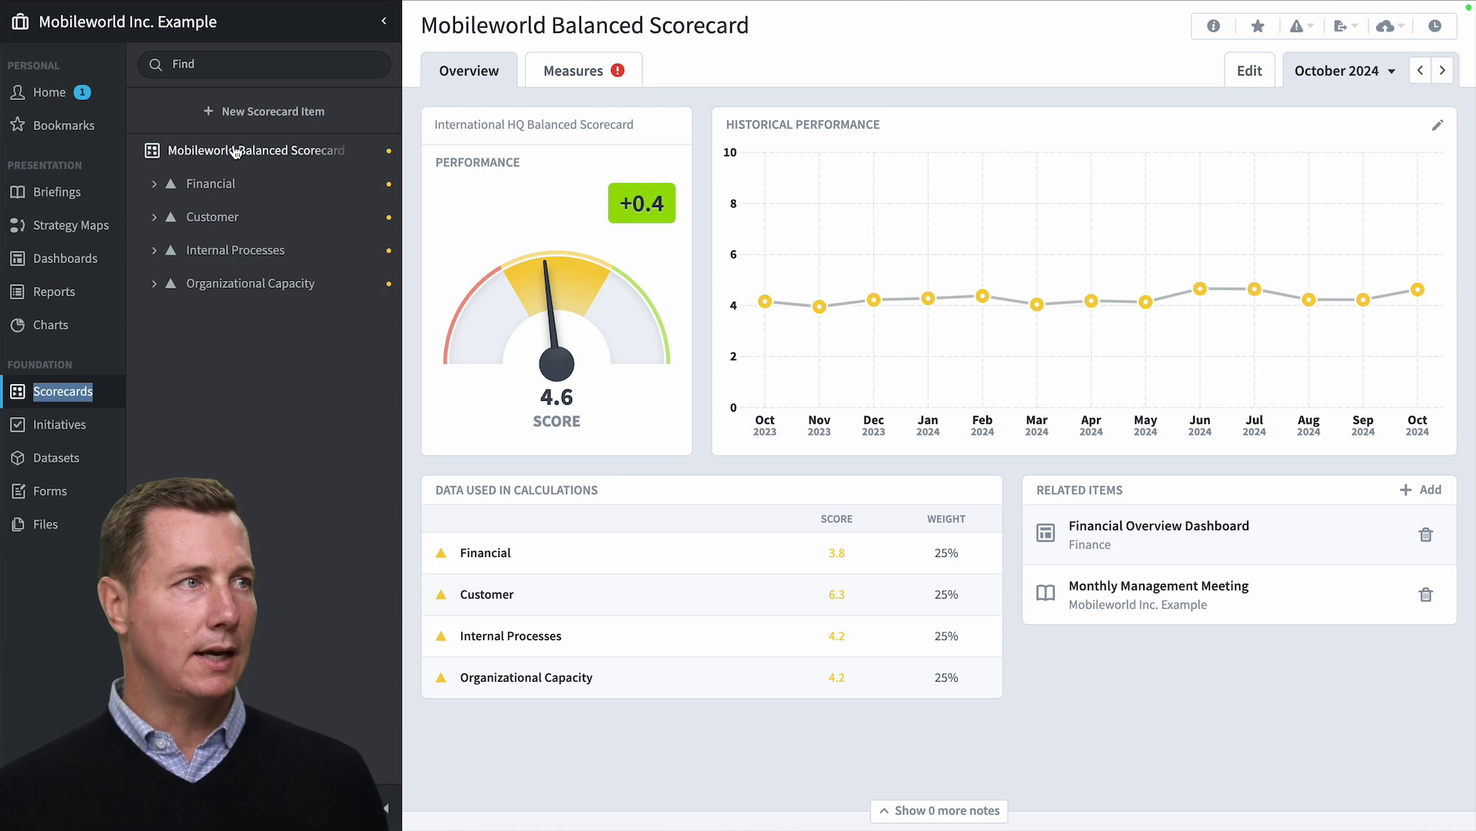
- Drill through the Financial perspective and Increase Revenue objective to the Training Revenue measure, and return to the top-level Mobileworld Balanced Scorecard
{"action": "left_click", "coordinate": [216, 191]}
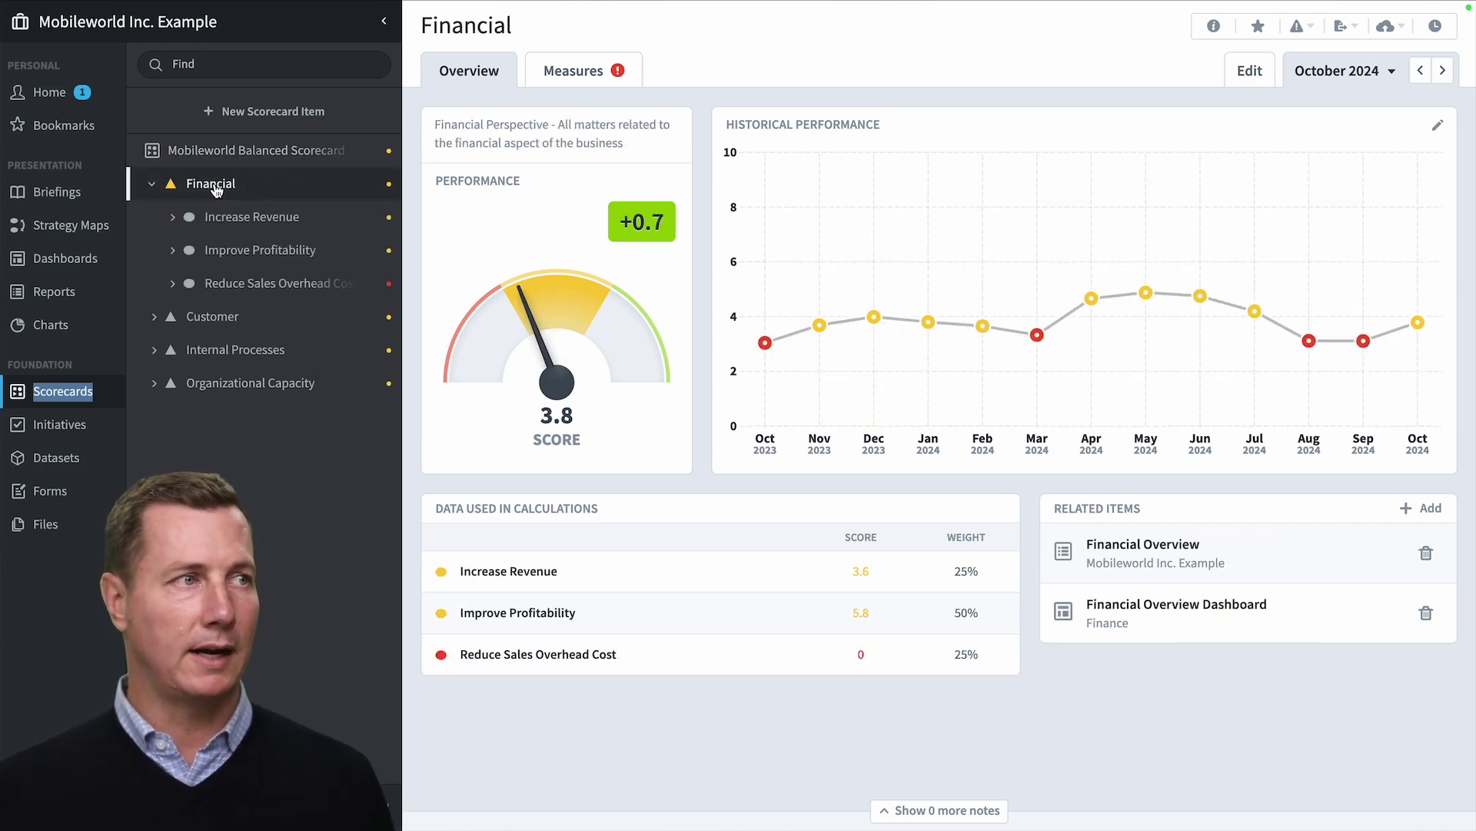
{"action": "left_click", "coordinate": [254, 219]}
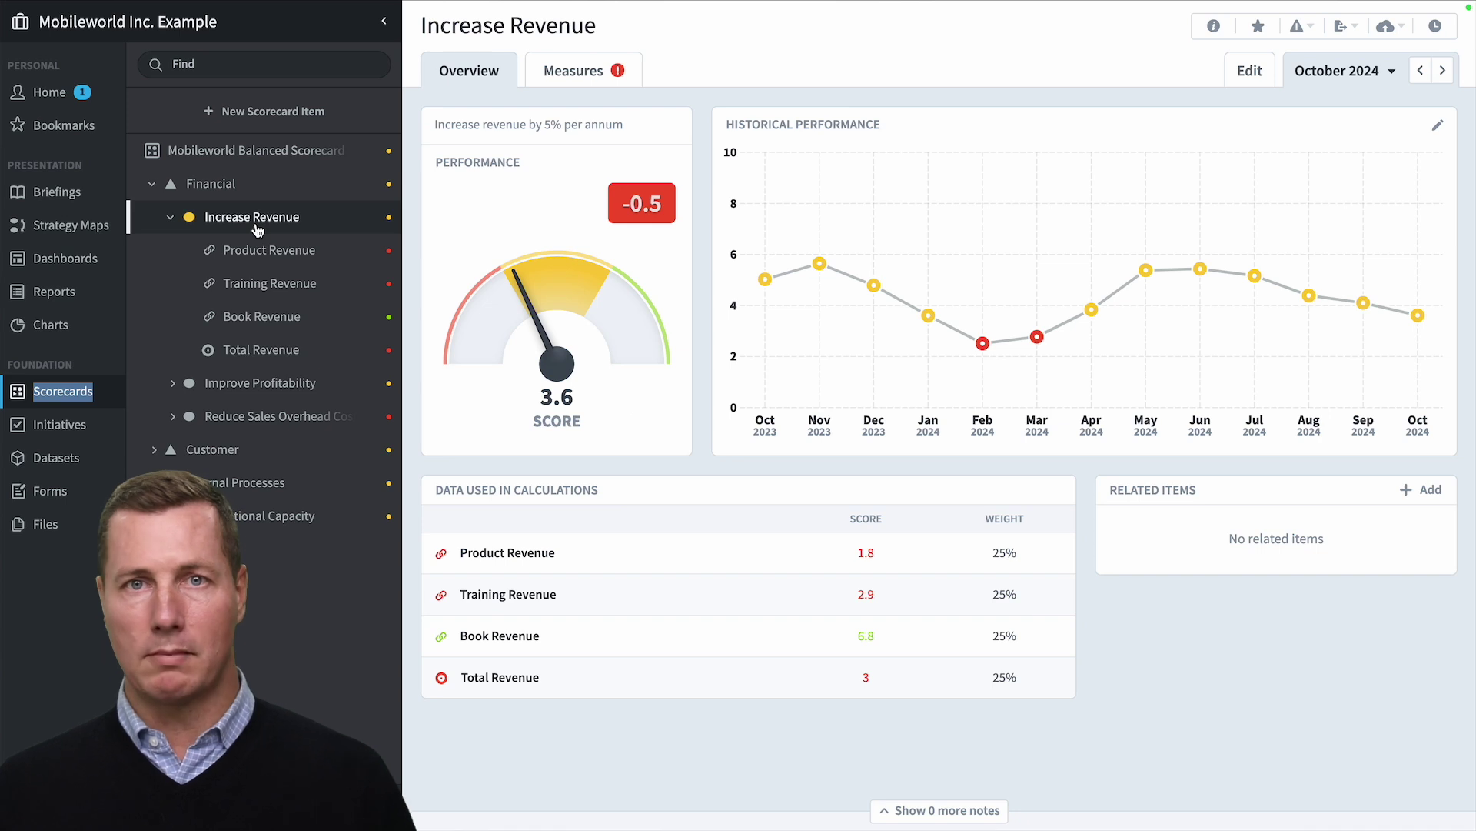
{"action": "left_click", "coordinate": [265, 251]}
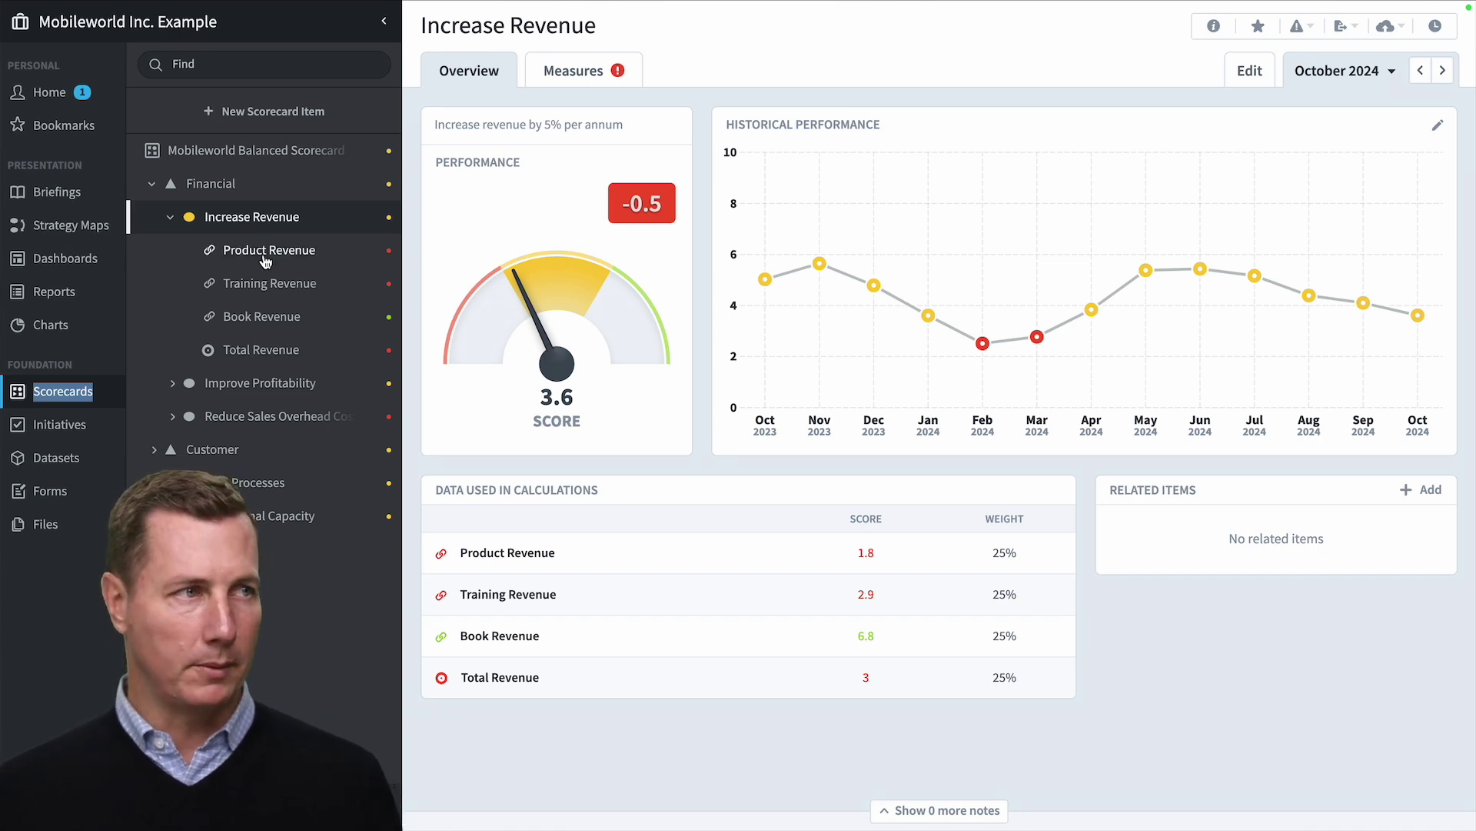
{"action": "left_click", "coordinate": [277, 286]}
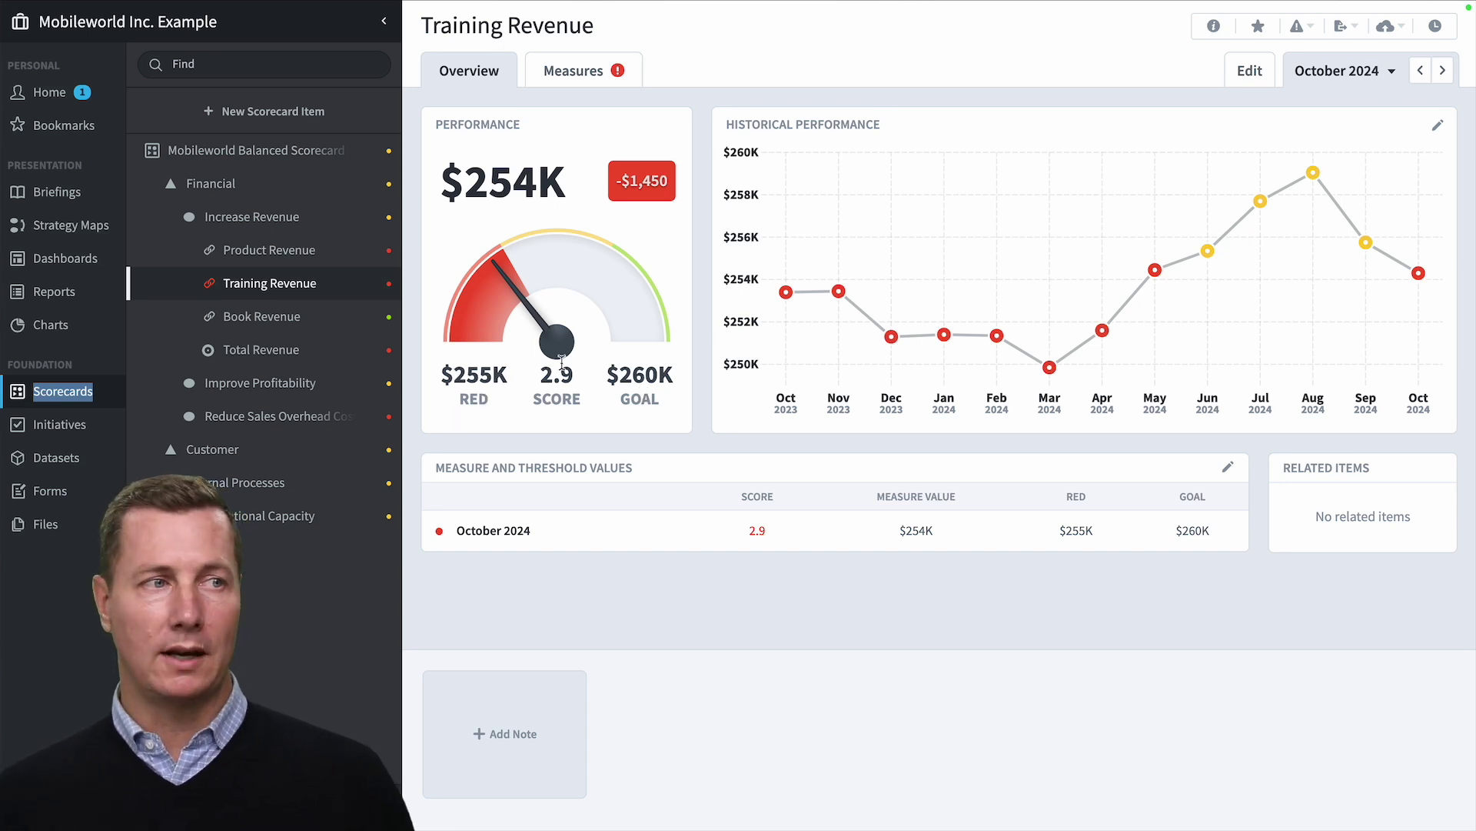
{"action": "left_click", "coordinate": [275, 223]}
{"action": "left_click", "coordinate": [252, 188]}
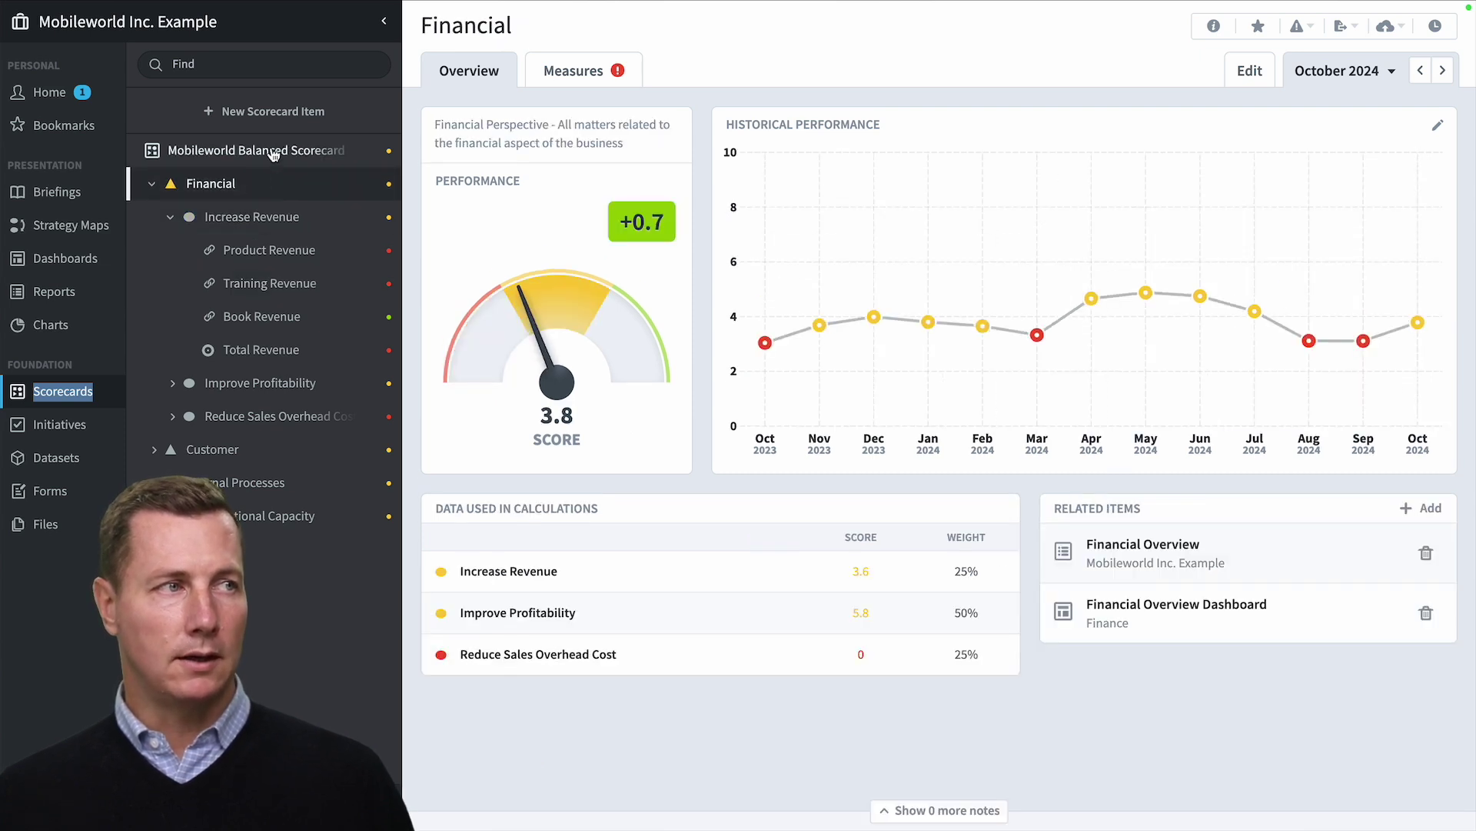
{"action": "left_click", "coordinate": [276, 157]}
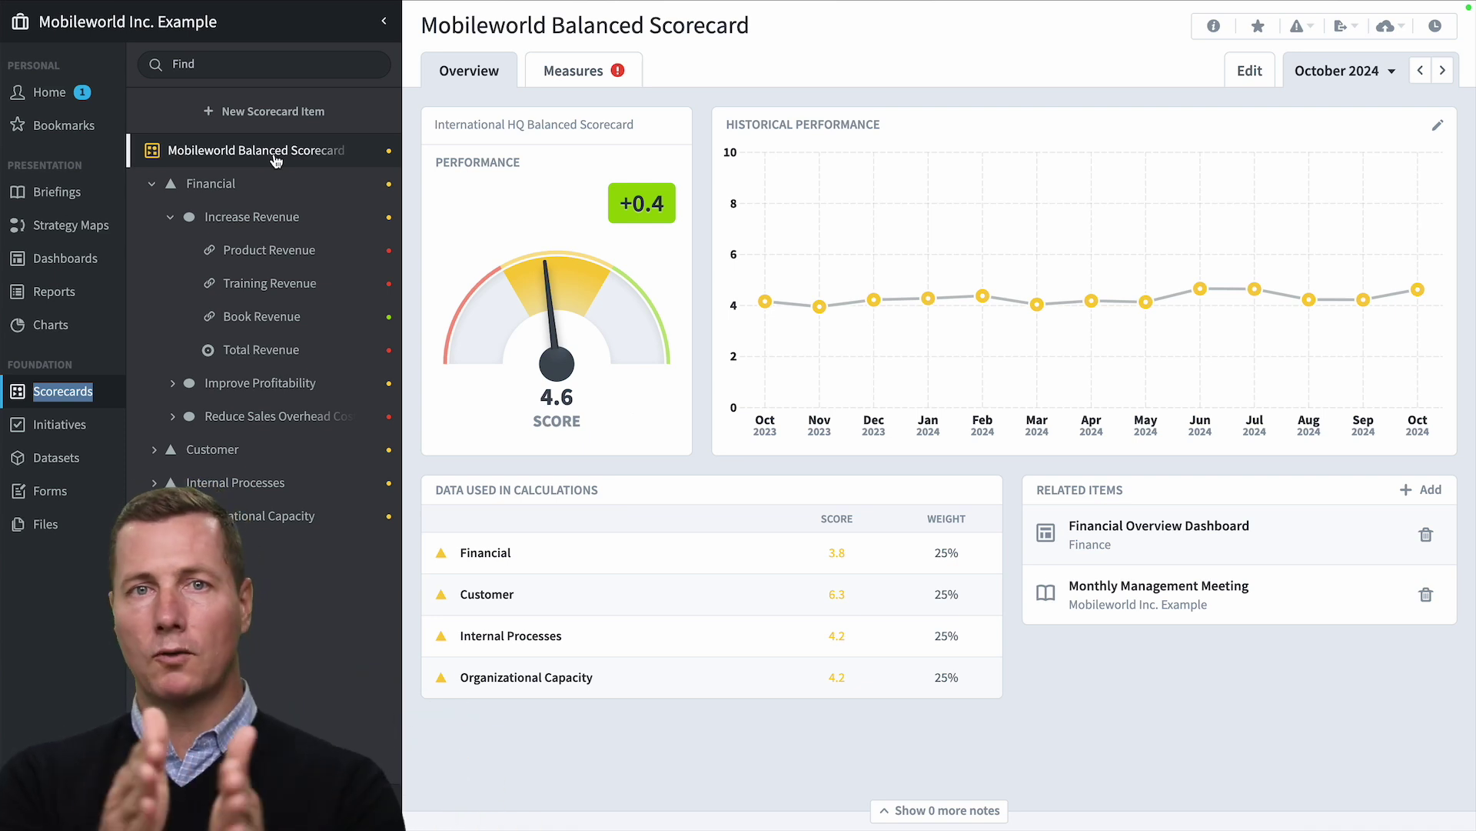
- Review the Migrate Servers to Cloud initiative's performance and open the Device Sales dataset
{"action": "left_click", "coordinate": [77, 425]}
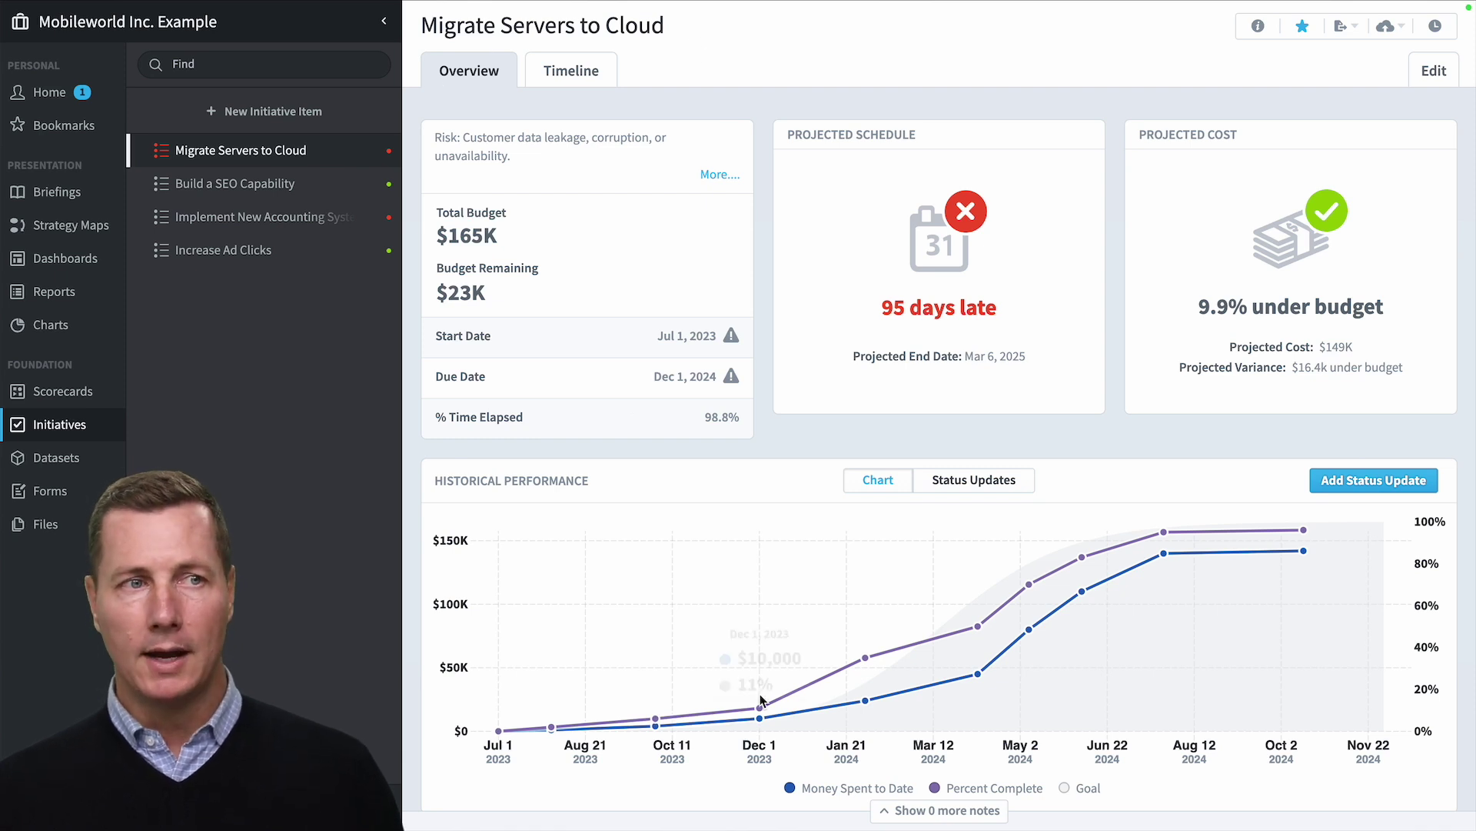
{"action": "mouse_move", "coordinate": [866, 663]}
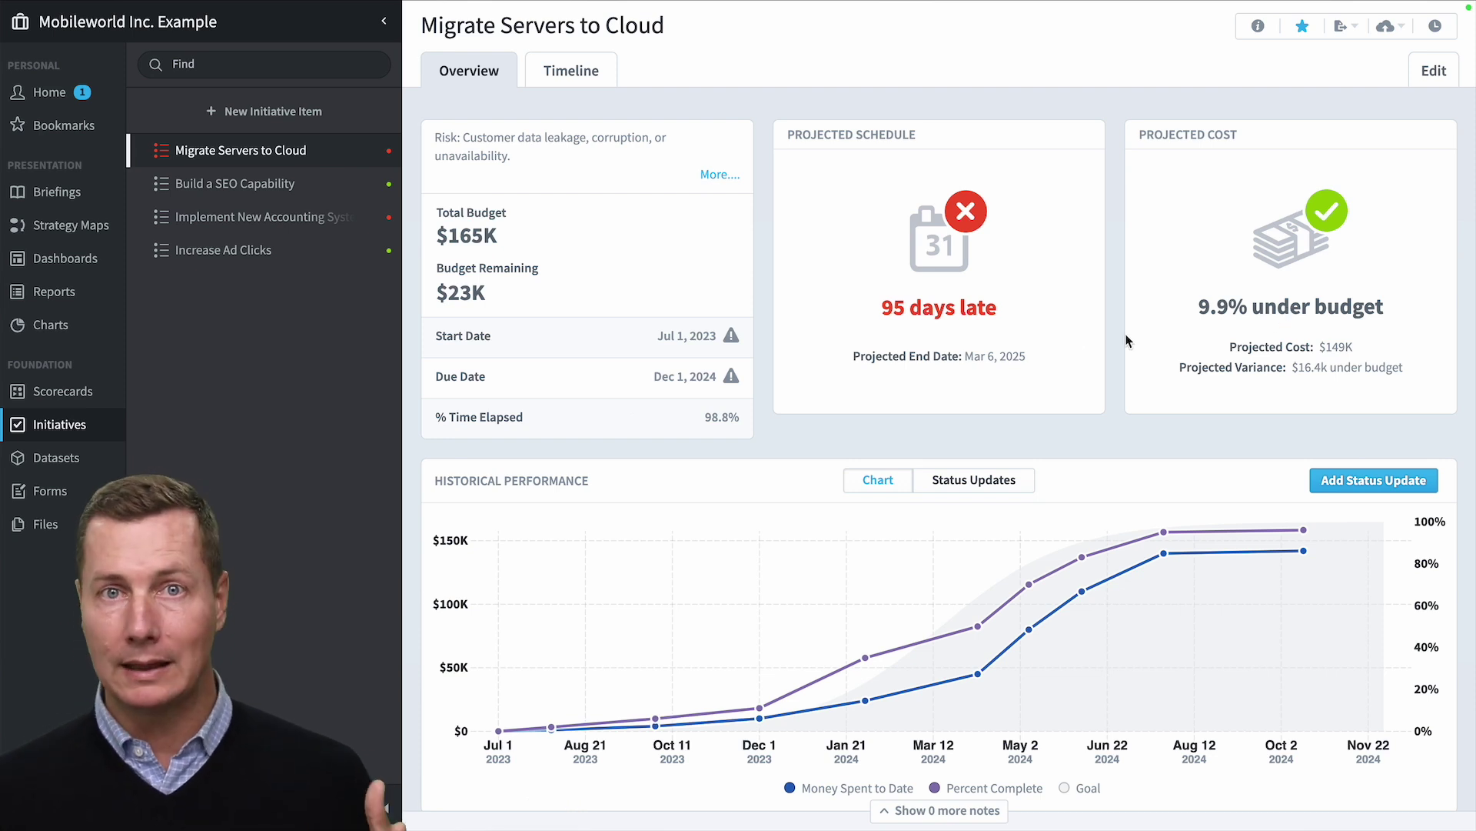
{"action": "left_click", "coordinate": [44, 473]}
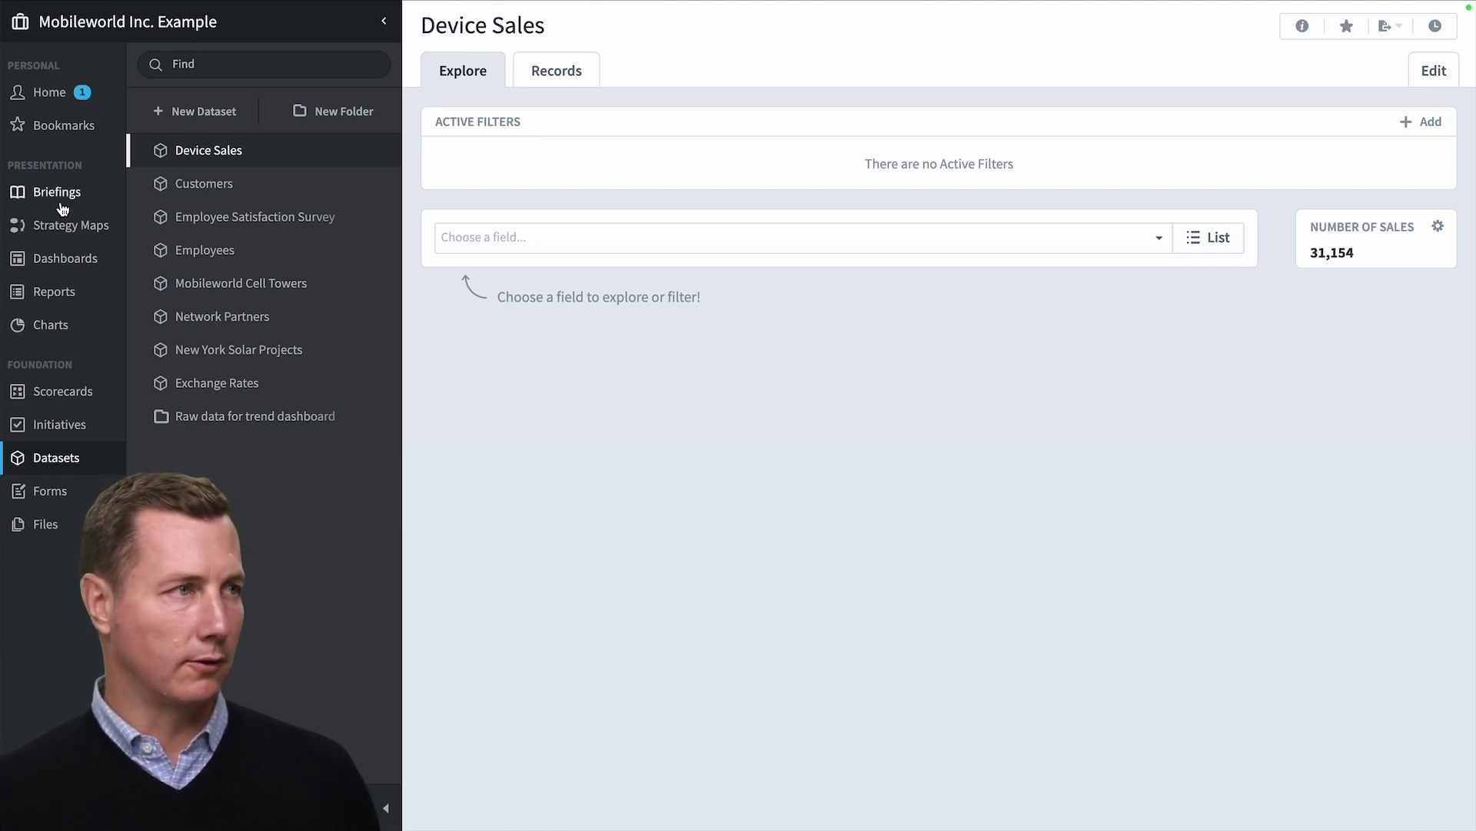
- View the Sales vs. Expenses dashboard enlarged and look over its costs charts and operating expense gauges
{"action": "left_click", "coordinate": [64, 258]}
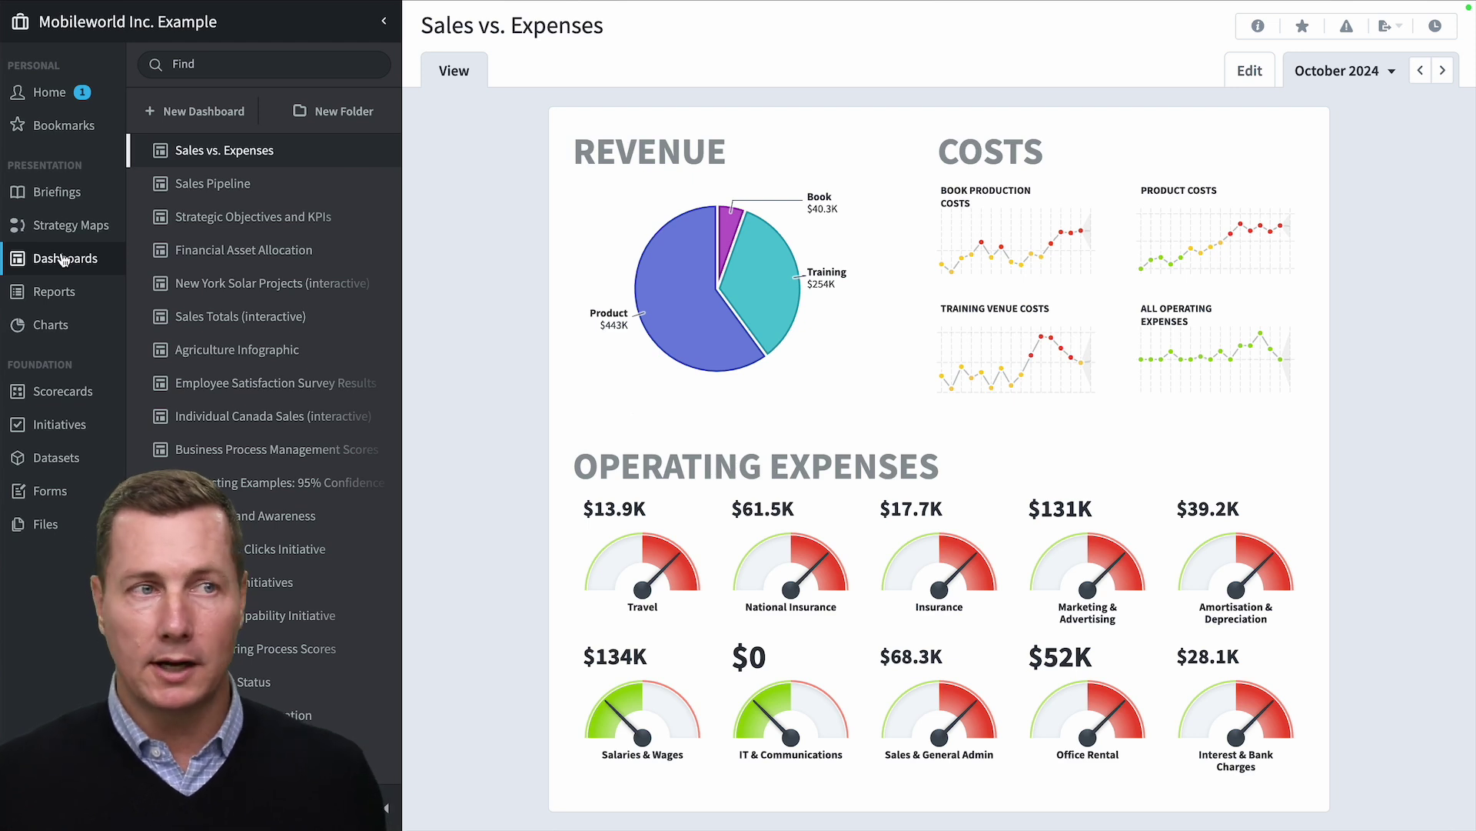
{"action": "left_click", "coordinate": [530, 410]}
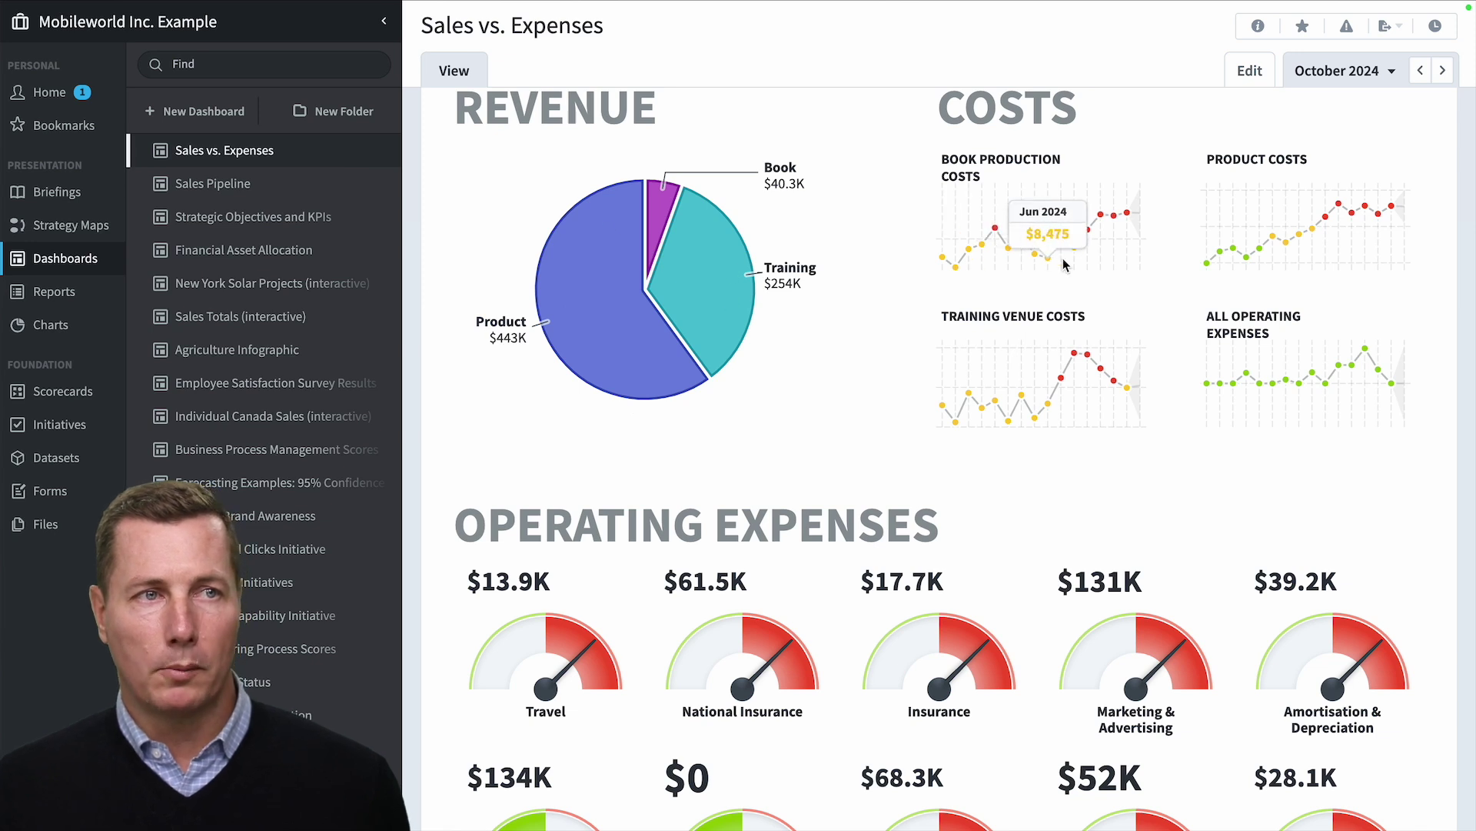
{"action": "scroll", "coordinate": [569, 679], "scroll_direction": "down", "scroll_amount": 2}
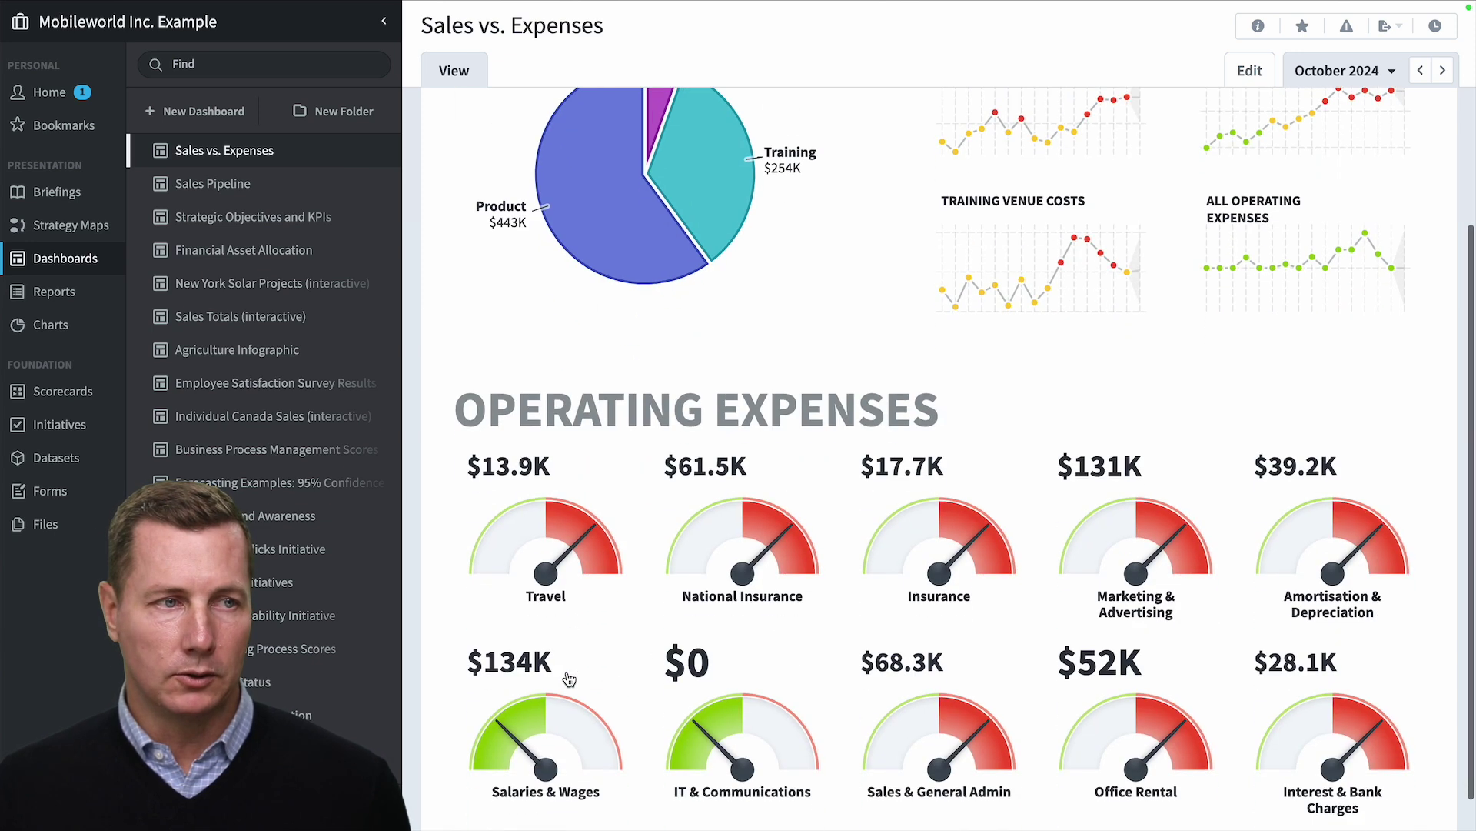
- Open the Sales Pipeline dashboard and compare its figures for September 2024 and October 2024
{"action": "left_click", "coordinate": [243, 190]}
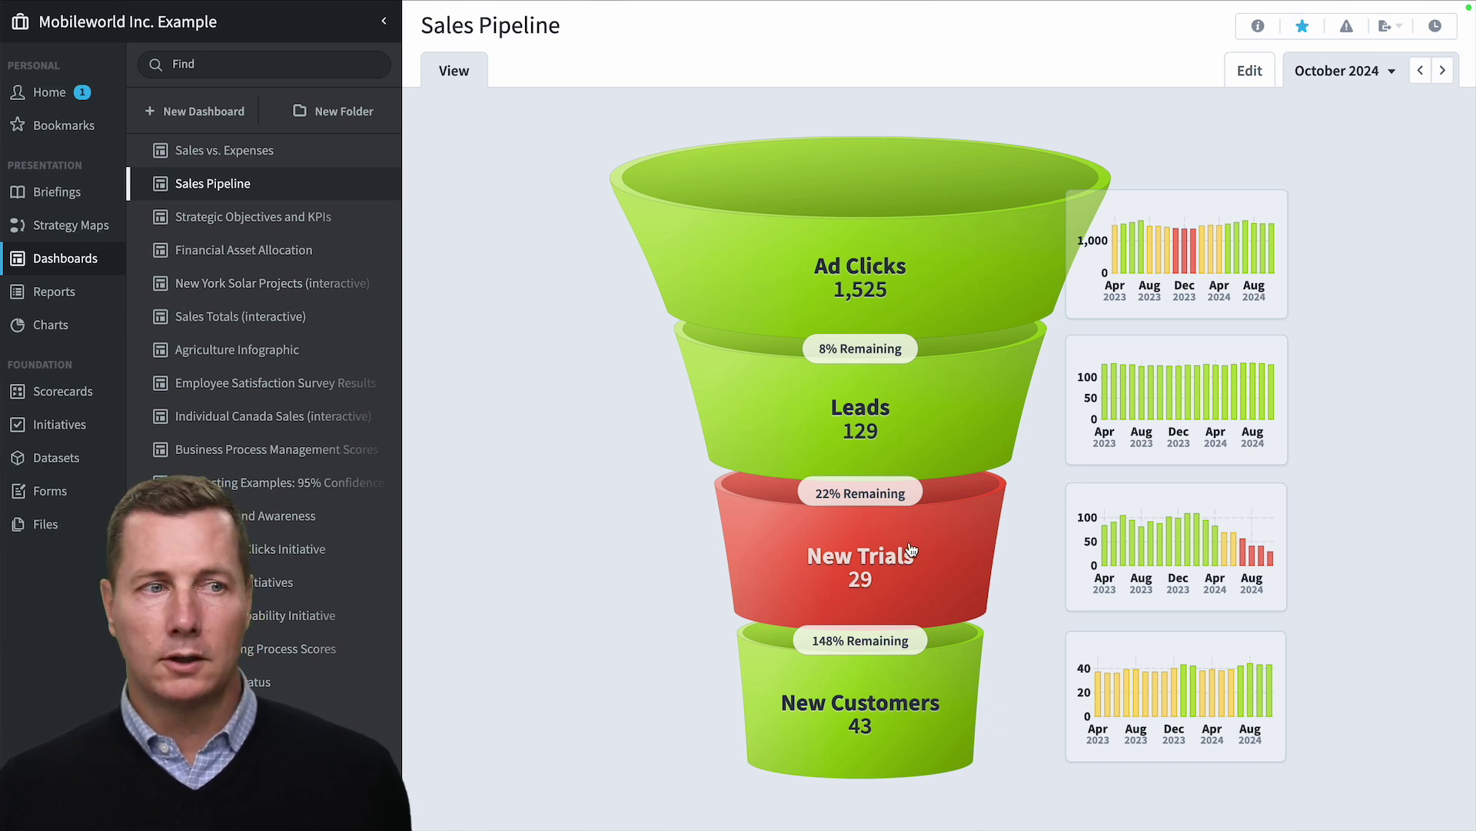
{"action": "left_click", "coordinate": [1421, 71]}
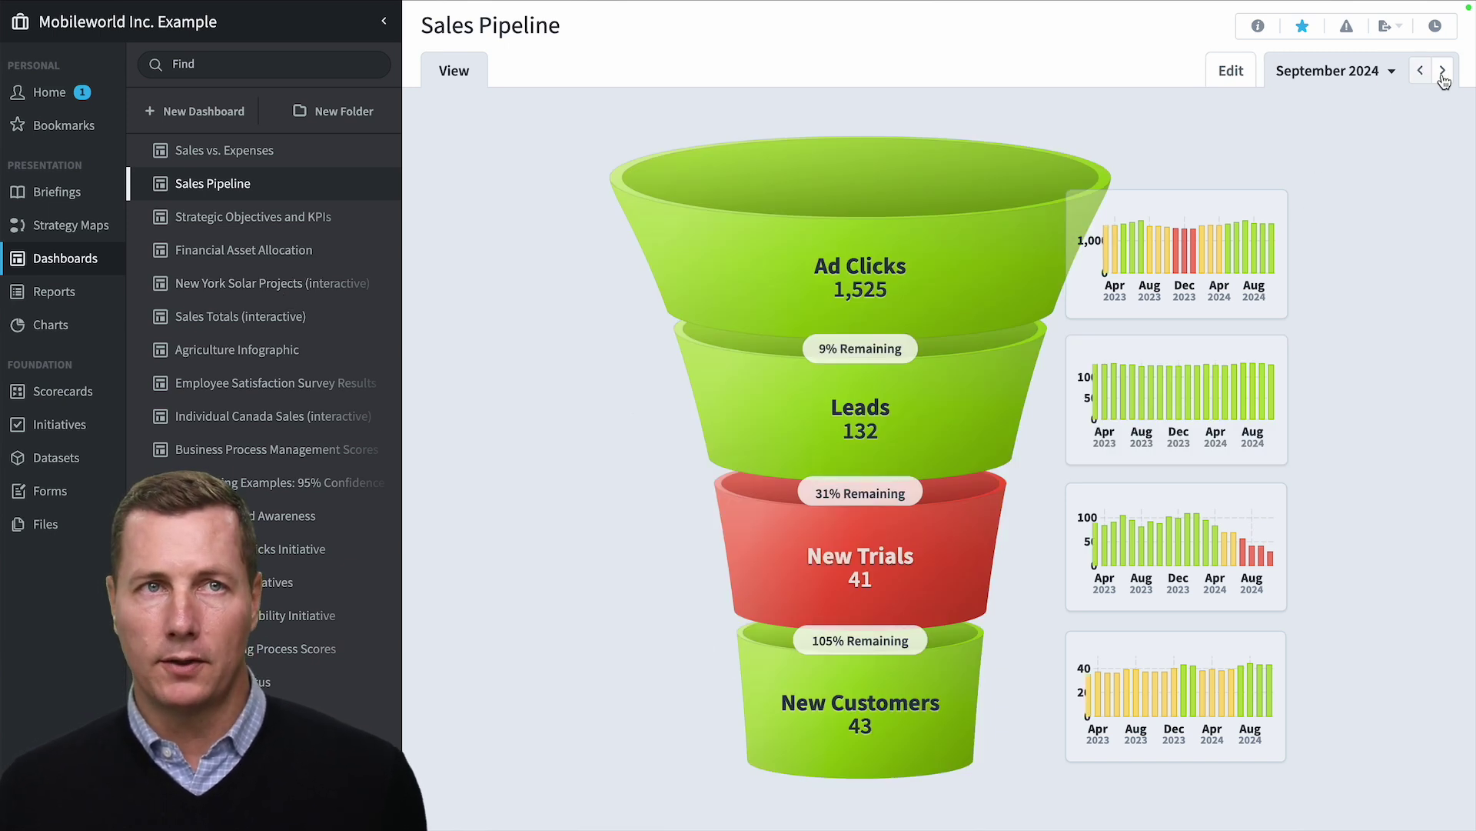
{"action": "left_click", "coordinate": [1443, 72]}
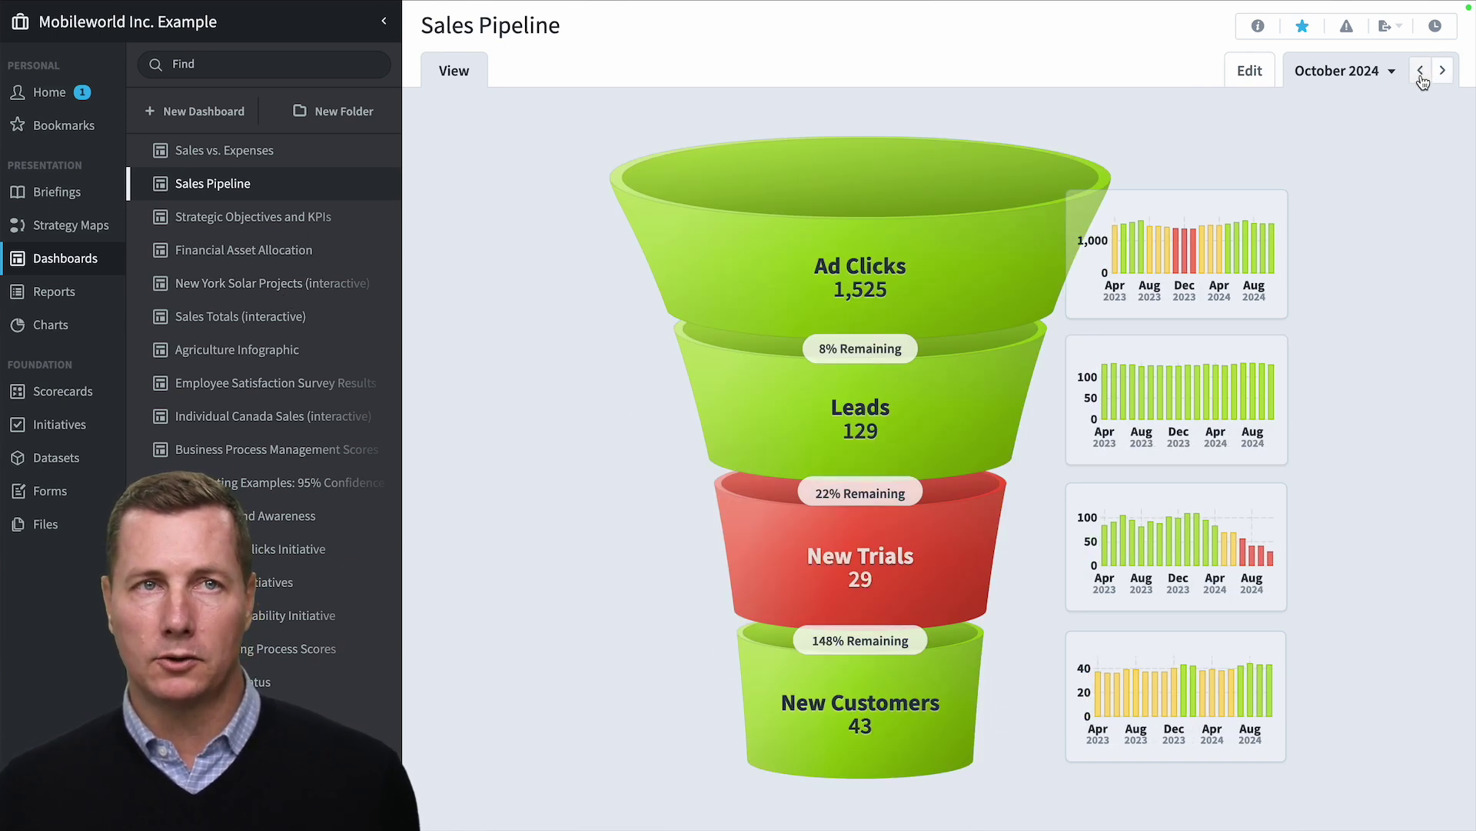
{"action": "left_click", "coordinate": [1421, 71]}
{"action": "left_click", "coordinate": [1443, 71]}
- Drill into the New Trials measure from the sales funnel and return to the Sales Pipeline dashboard
{"action": "left_click", "coordinate": [863, 567]}
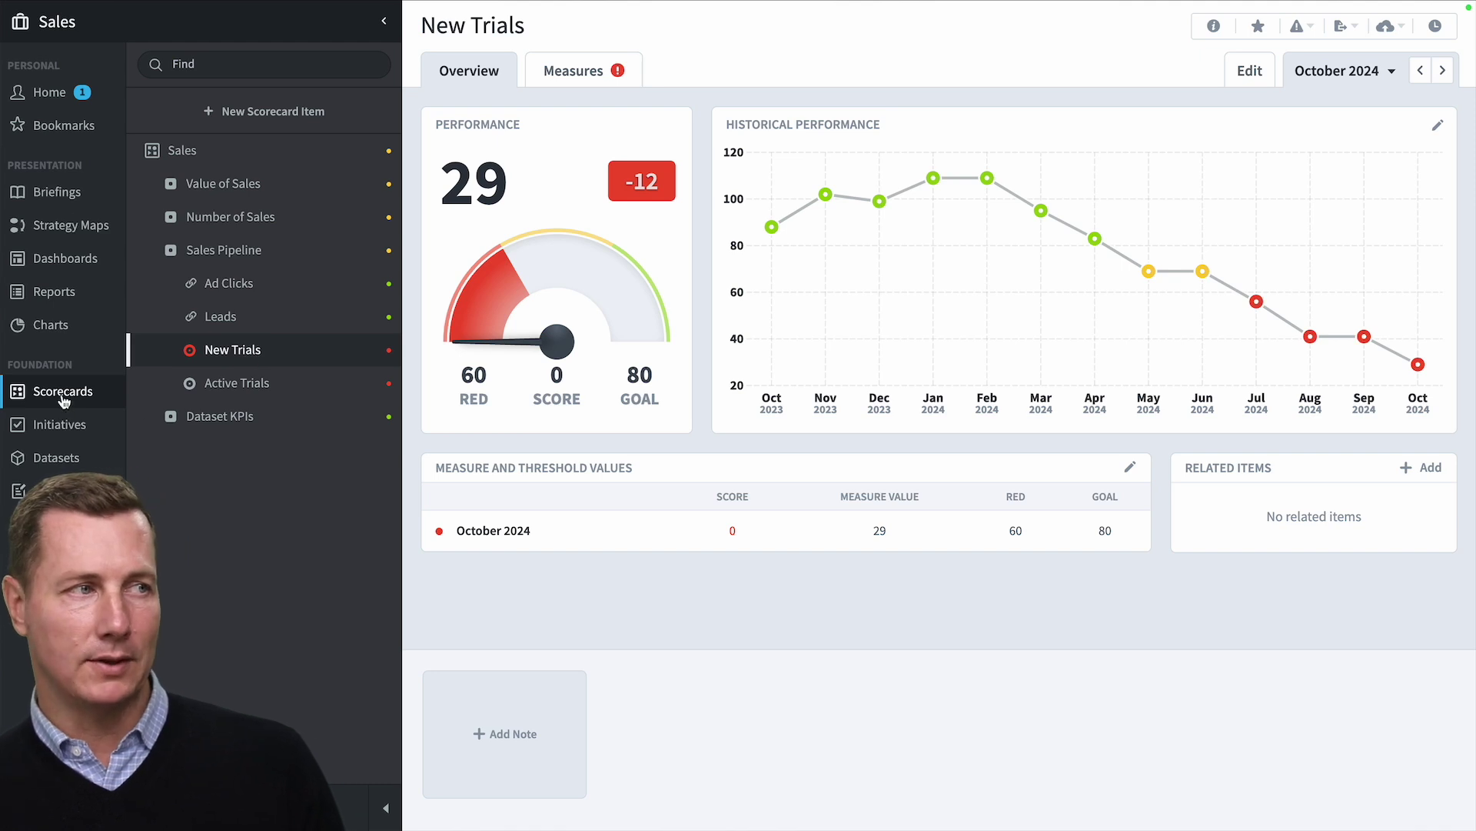
{"action": "mouse_move", "coordinate": [65, 6]}
{"action": "left_click", "coordinate": [20, 81]}
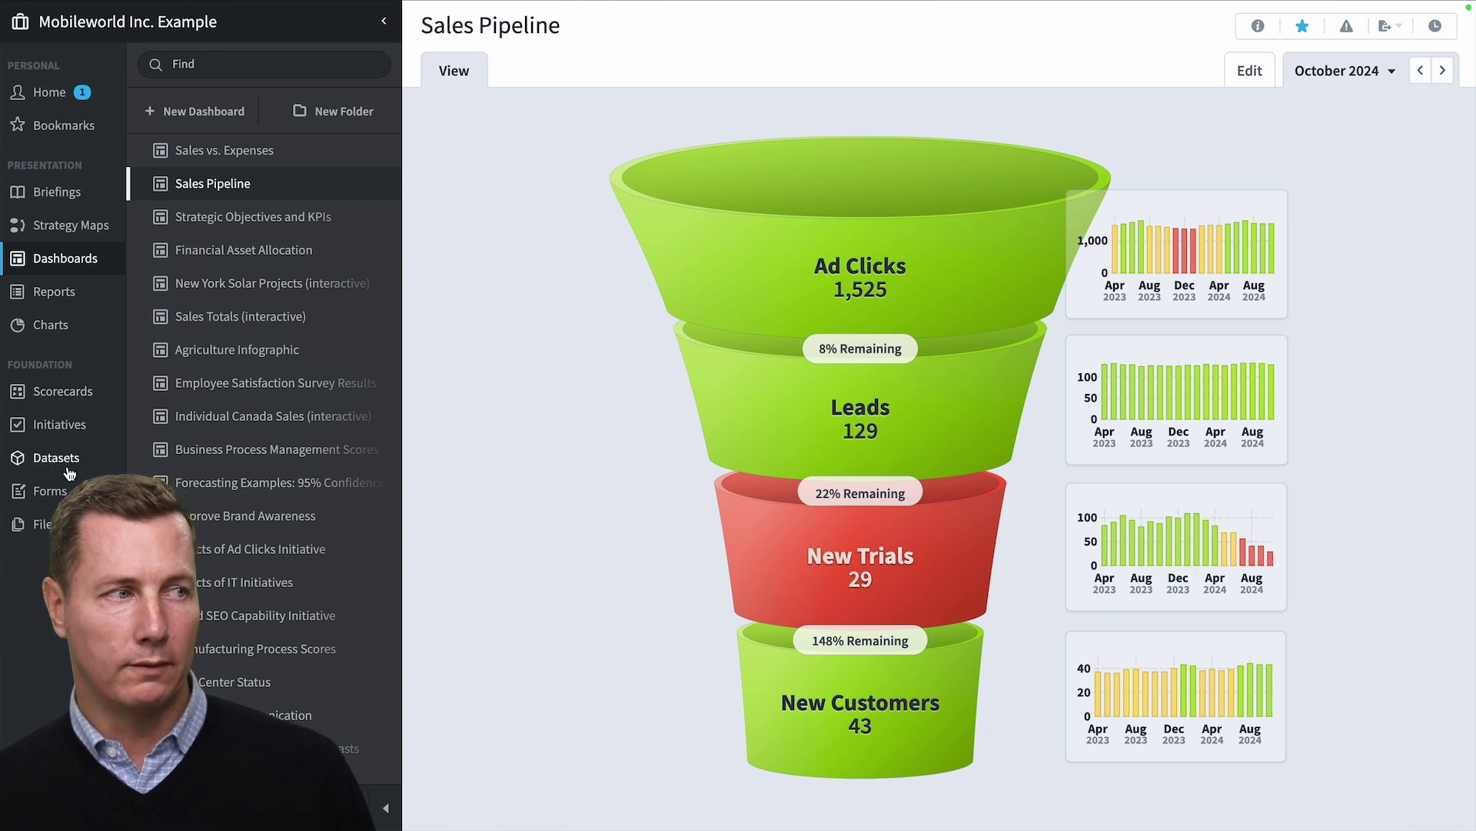
- Open the Sales Totals (interactive) dashboard and filter it to the fourth-listed sales employee and Europe
{"action": "left_click", "coordinate": [232, 318]}
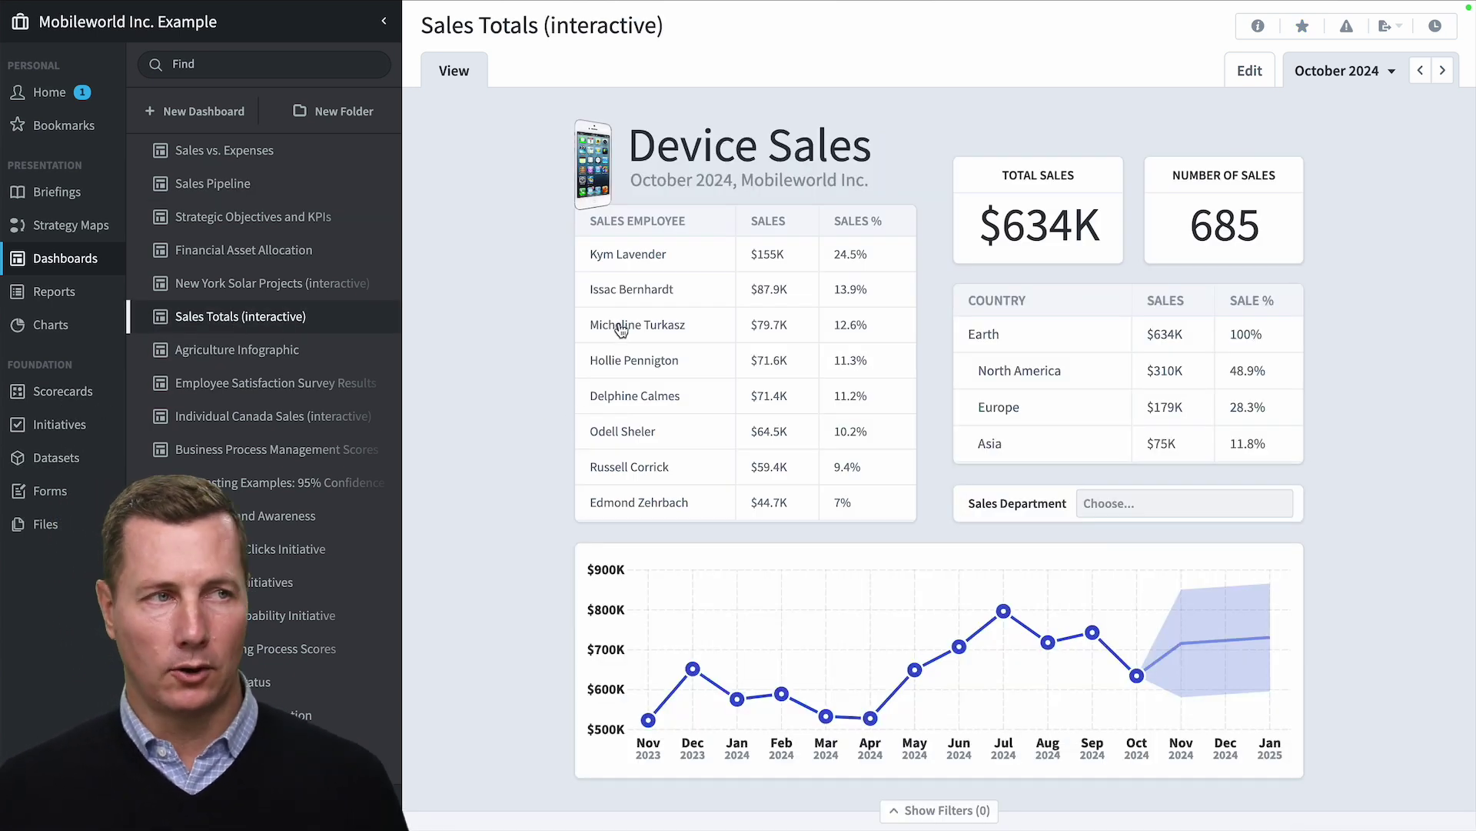
{"action": "left_click", "coordinate": [647, 370]}
{"action": "left_click", "coordinate": [992, 408]}
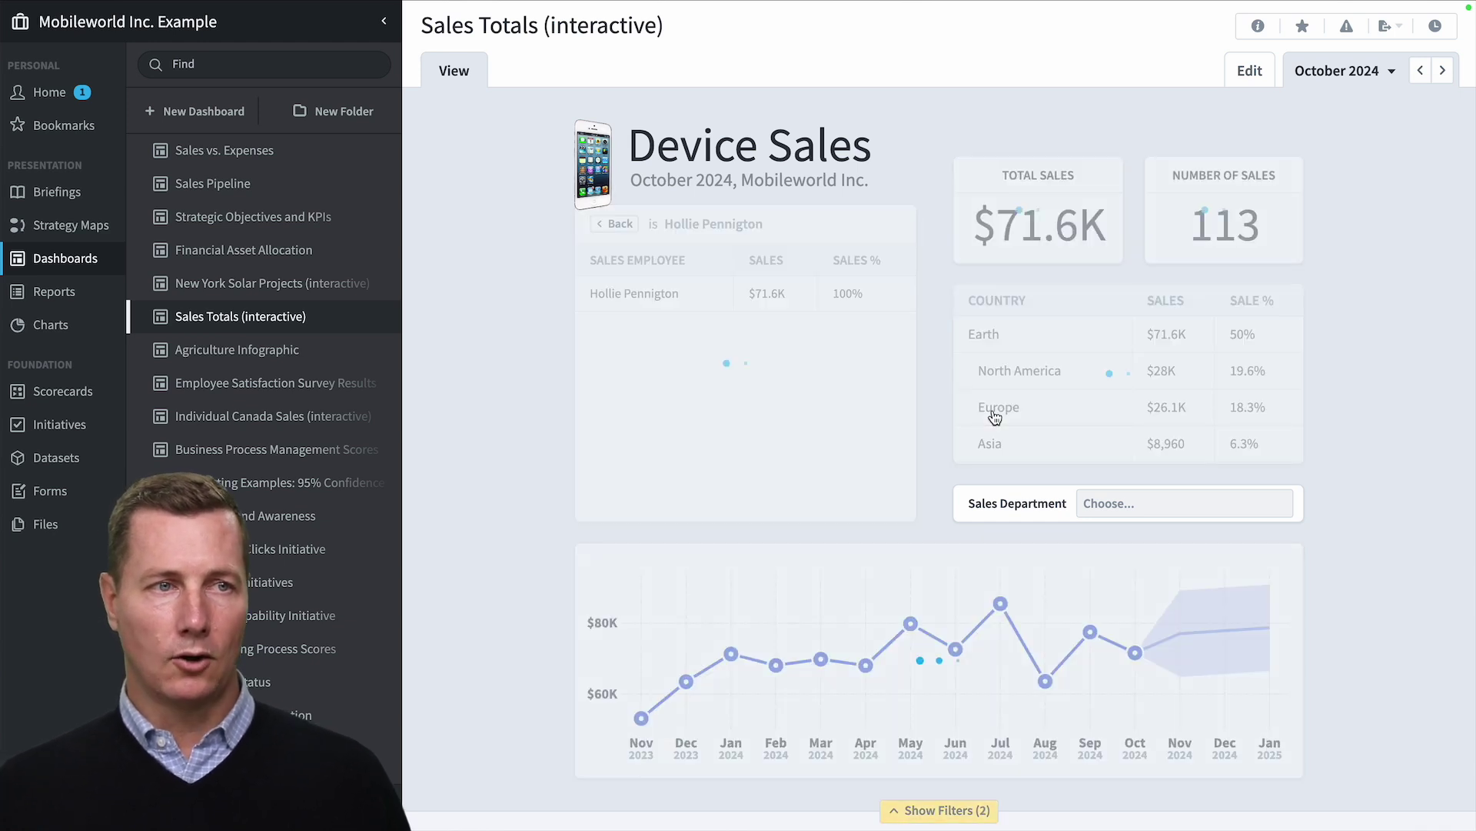
{"action": "mouse_move", "coordinate": [698, 681]}
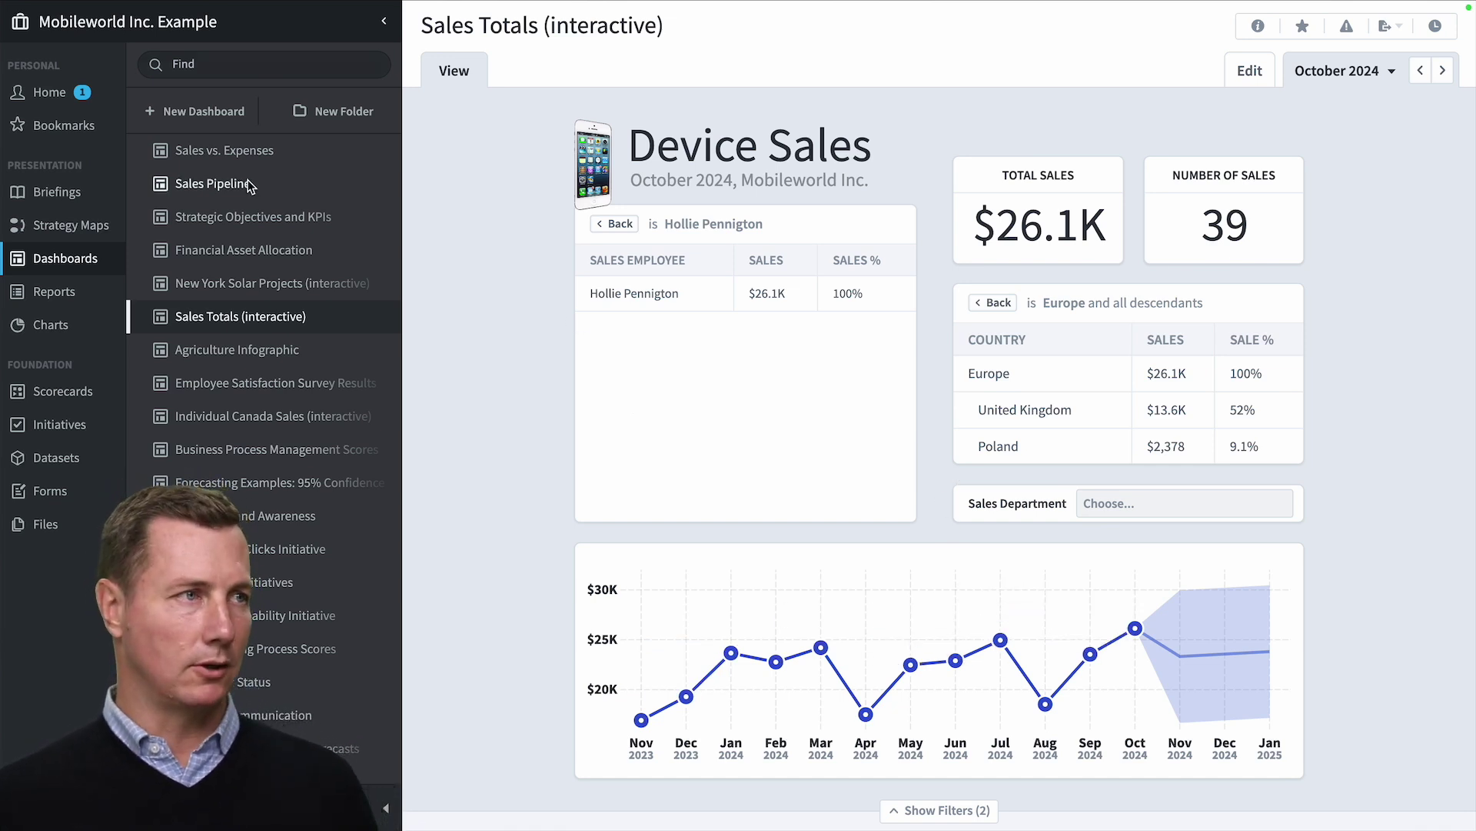
- Open the Sales vs. Expenses dashboard for editing and delete the COSTS heading with the Book Production Costs and Training Venue Costs charts
{"action": "left_click", "coordinate": [252, 154]}
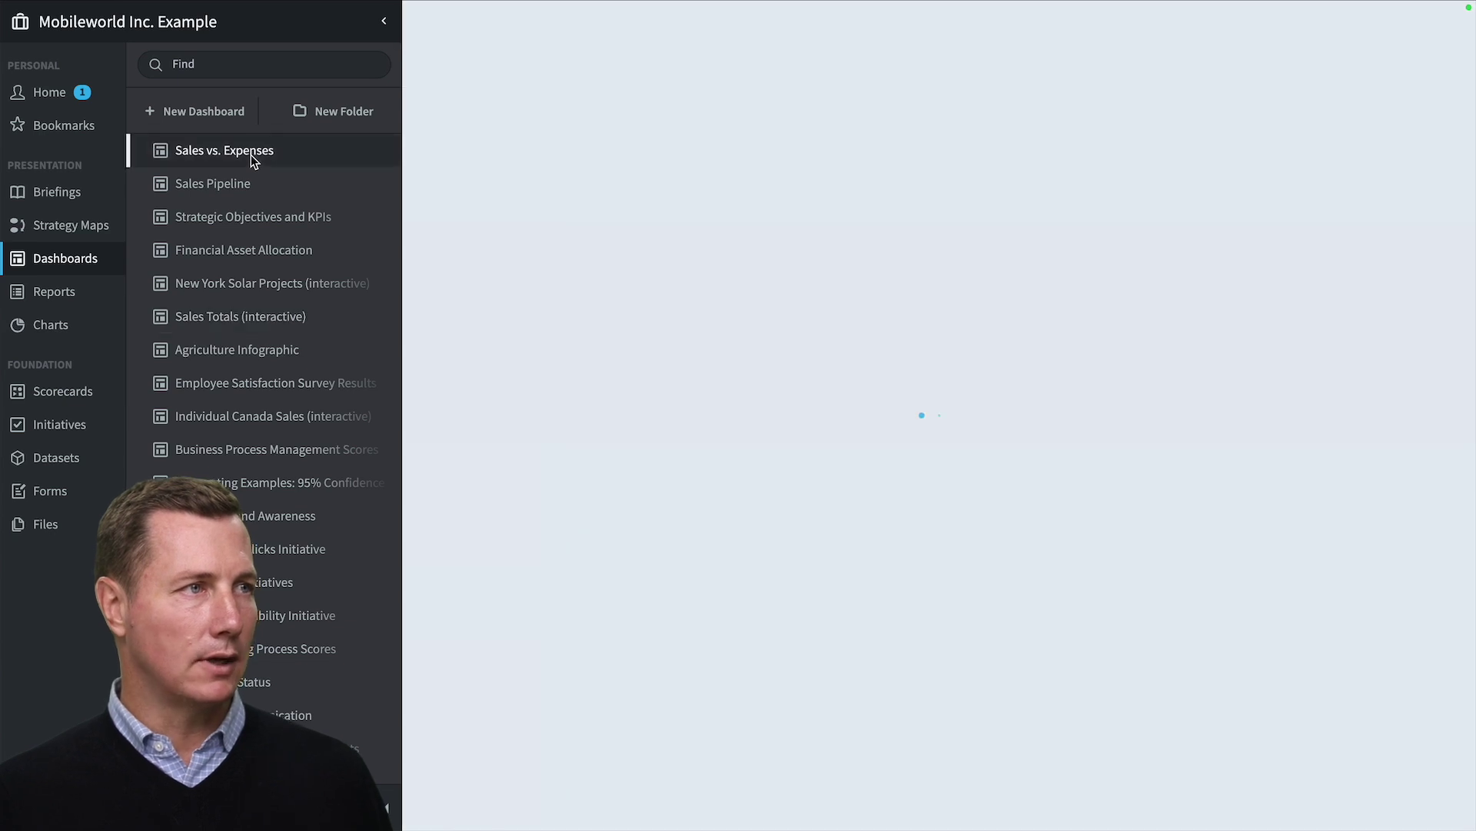
{"action": "left_click", "coordinate": [1248, 71]}
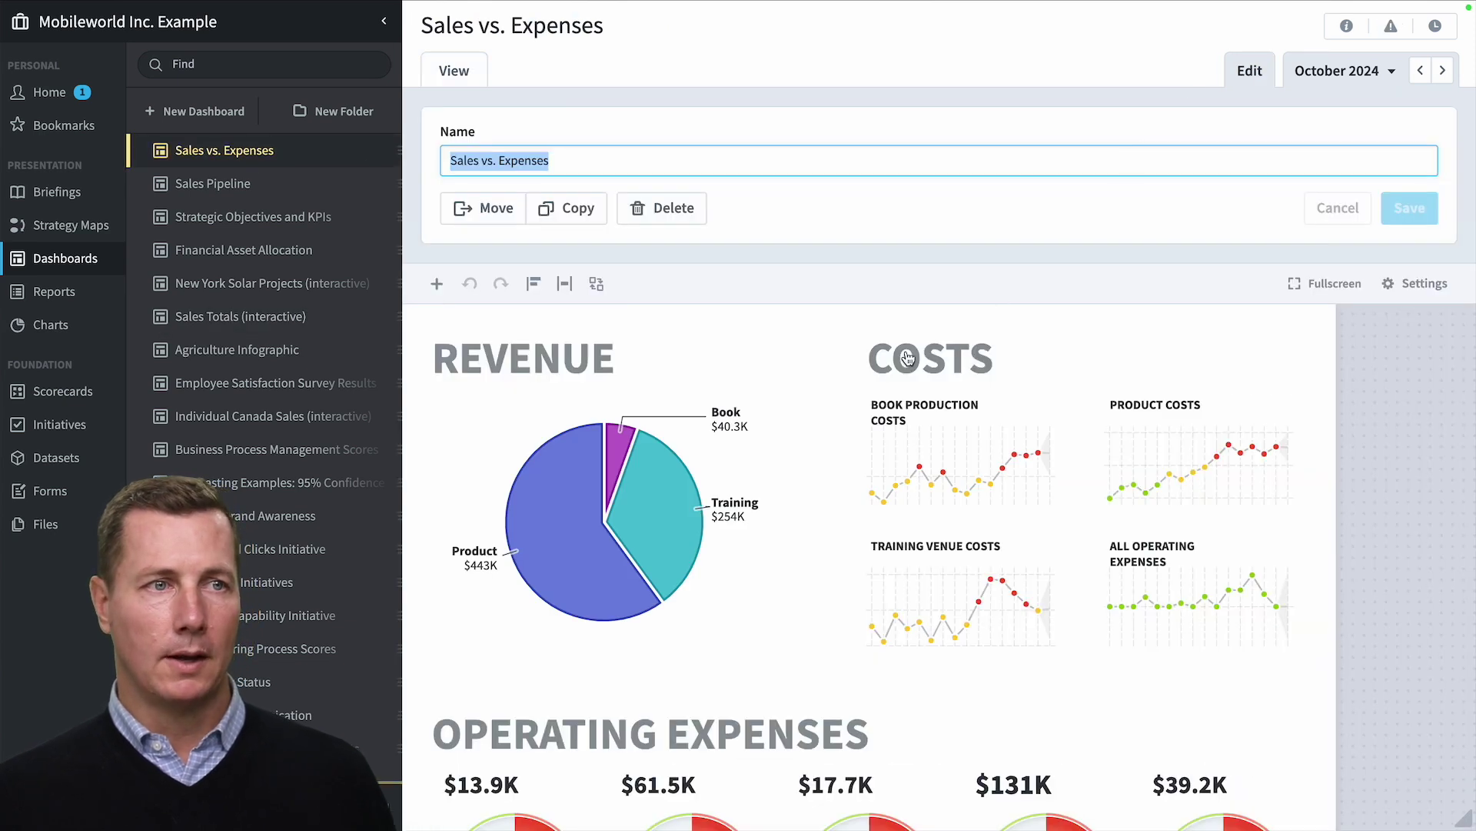
{"action": "left_click", "coordinate": [838, 334]}
{"action": "left_click", "coordinate": [997, 659]}
{"action": "key", "text": "Delete"}
- Move the Product Costs chart into the emptied space beside it and delete its old caption and the All Operating Expenses chart
{"action": "left_click_drag", "start_coordinate": [1122, 519], "coordinate": [940, 435]}
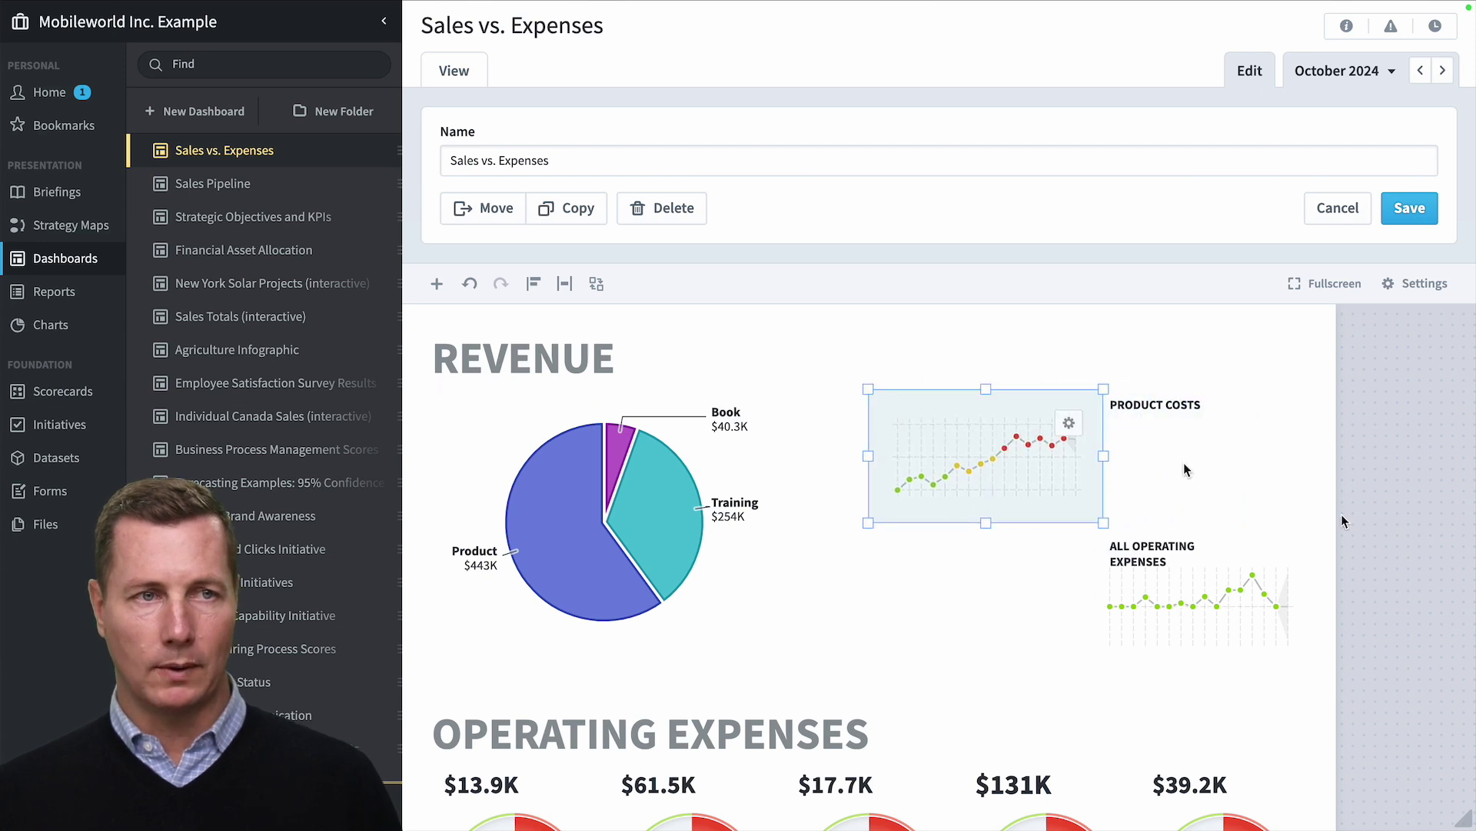
{"action": "left_click_drag", "start_coordinate": [1396, 655], "coordinate": [1179, 367]}
{"action": "key", "text": "Delete"}
- Enlarge the Product Costs chart diagonally so it fills the area beside the revenue pie chart
{"action": "left_click", "coordinate": [1038, 446]}
{"action": "left_click_drag", "start_coordinate": [1104, 524], "coordinate": [1415, 613]}
- Edit the Product Costs chart to show data series names as line labels
{"action": "left_click", "coordinate": [1394, 433]}
{"action": "left_click", "coordinate": [1277, 464]}
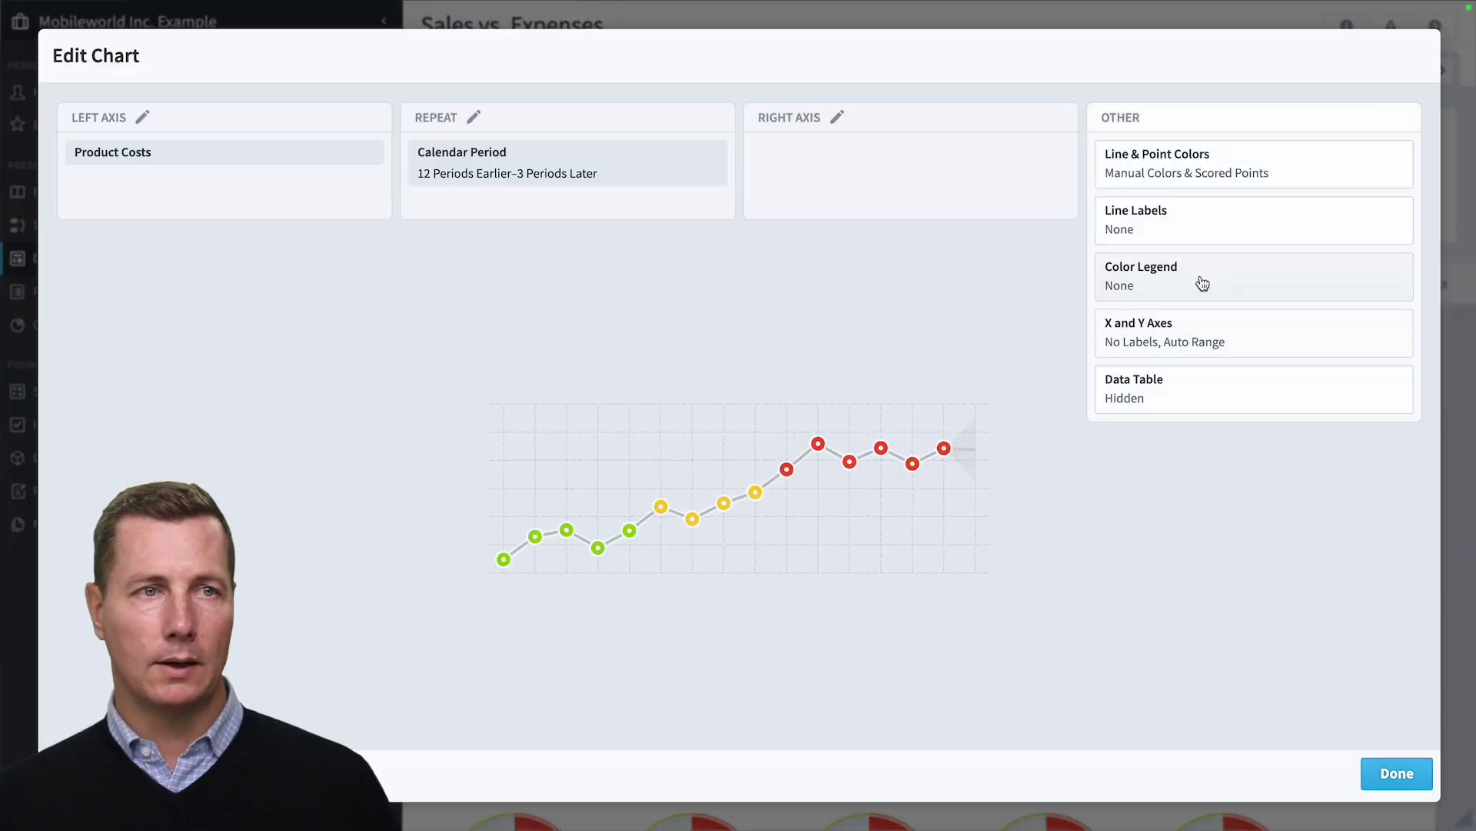
{"action": "left_click", "coordinate": [1189, 234]}
{"action": "left_click", "coordinate": [649, 355]}
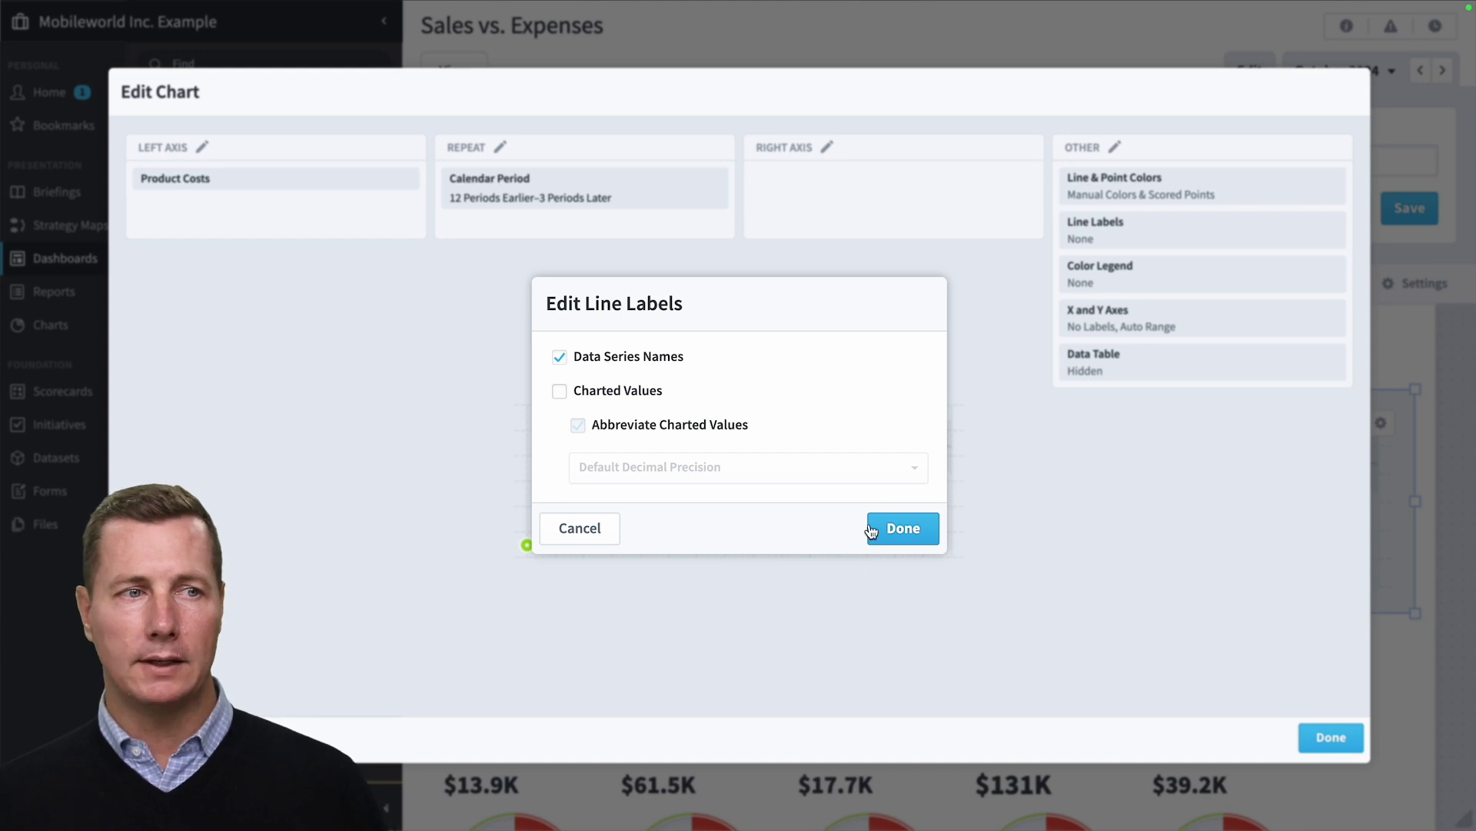
{"action": "left_click", "coordinate": [884, 528]}
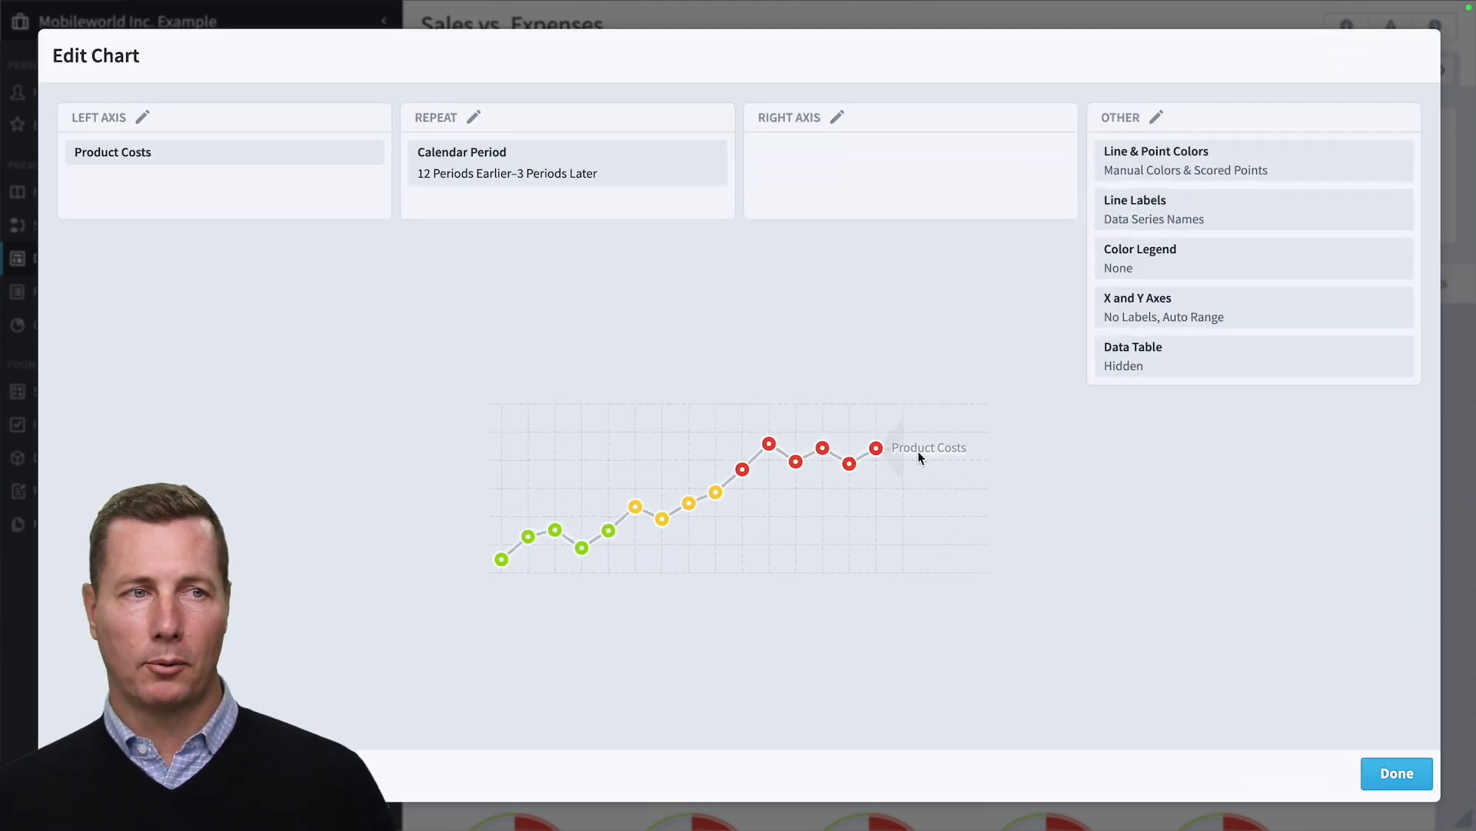
- Add charted values to the Product Costs chart's line labels and finish editing the chart
{"action": "left_click", "coordinate": [1236, 239]}
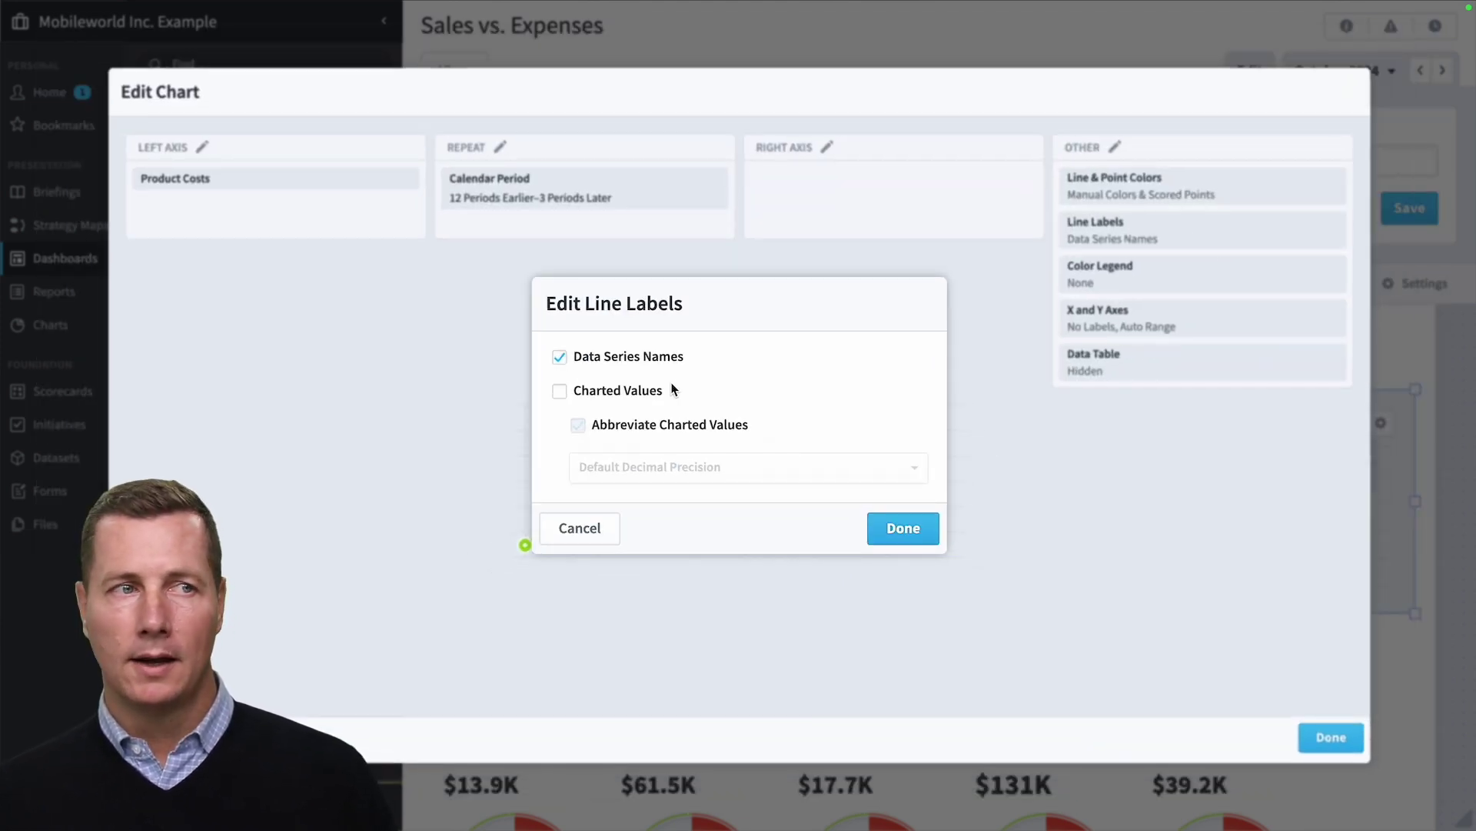
{"action": "left_click", "coordinate": [643, 392]}
{"action": "left_click", "coordinate": [915, 531]}
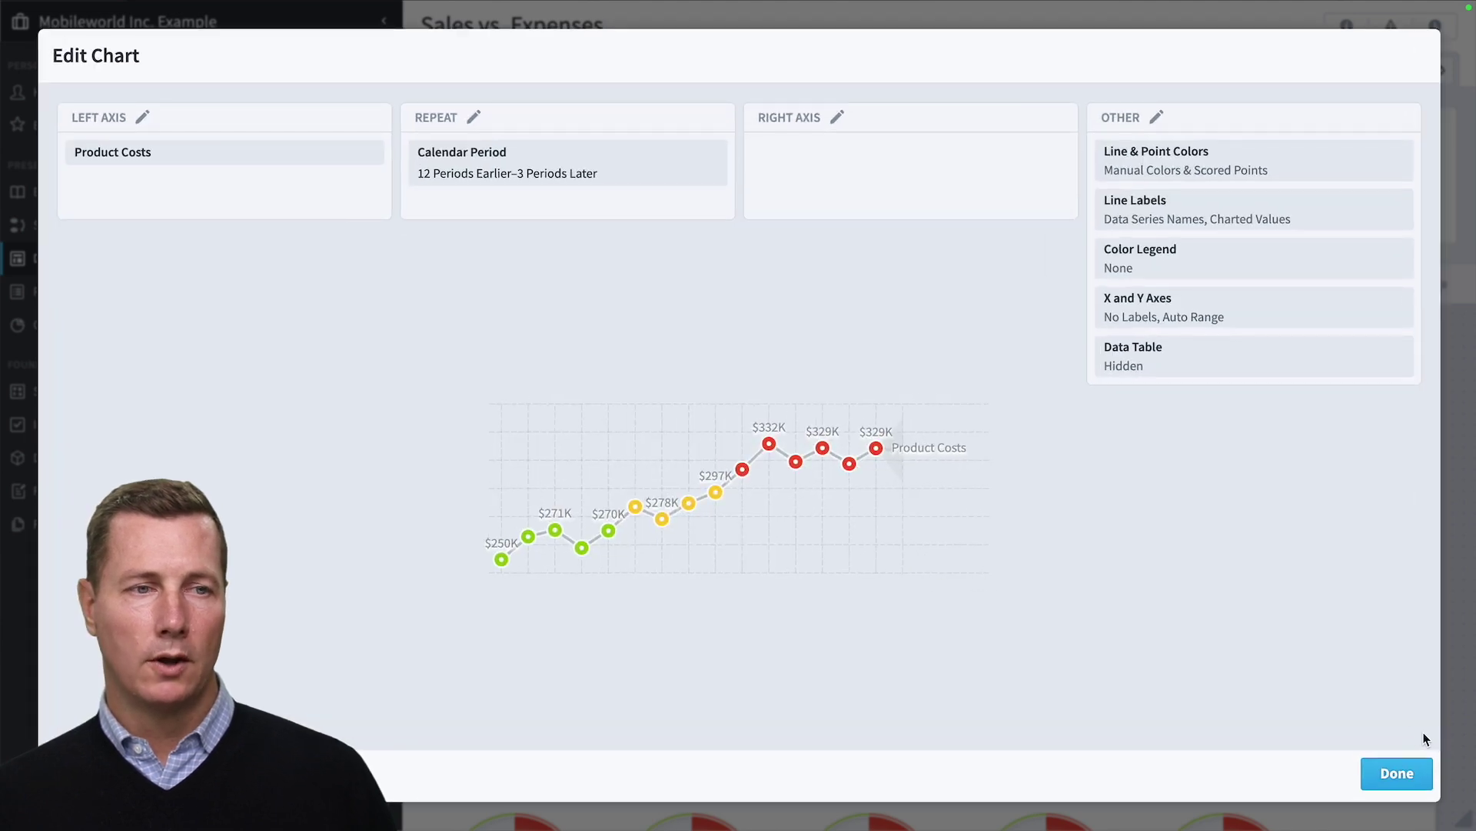
{"action": "left_click", "coordinate": [1397, 772]}
- Narrow the Product Costs chart slightly from its pie-chart side and move it up level with the REVENUE heading
{"action": "left_click_drag", "start_coordinate": [869, 506], "coordinate": [911, 536]}
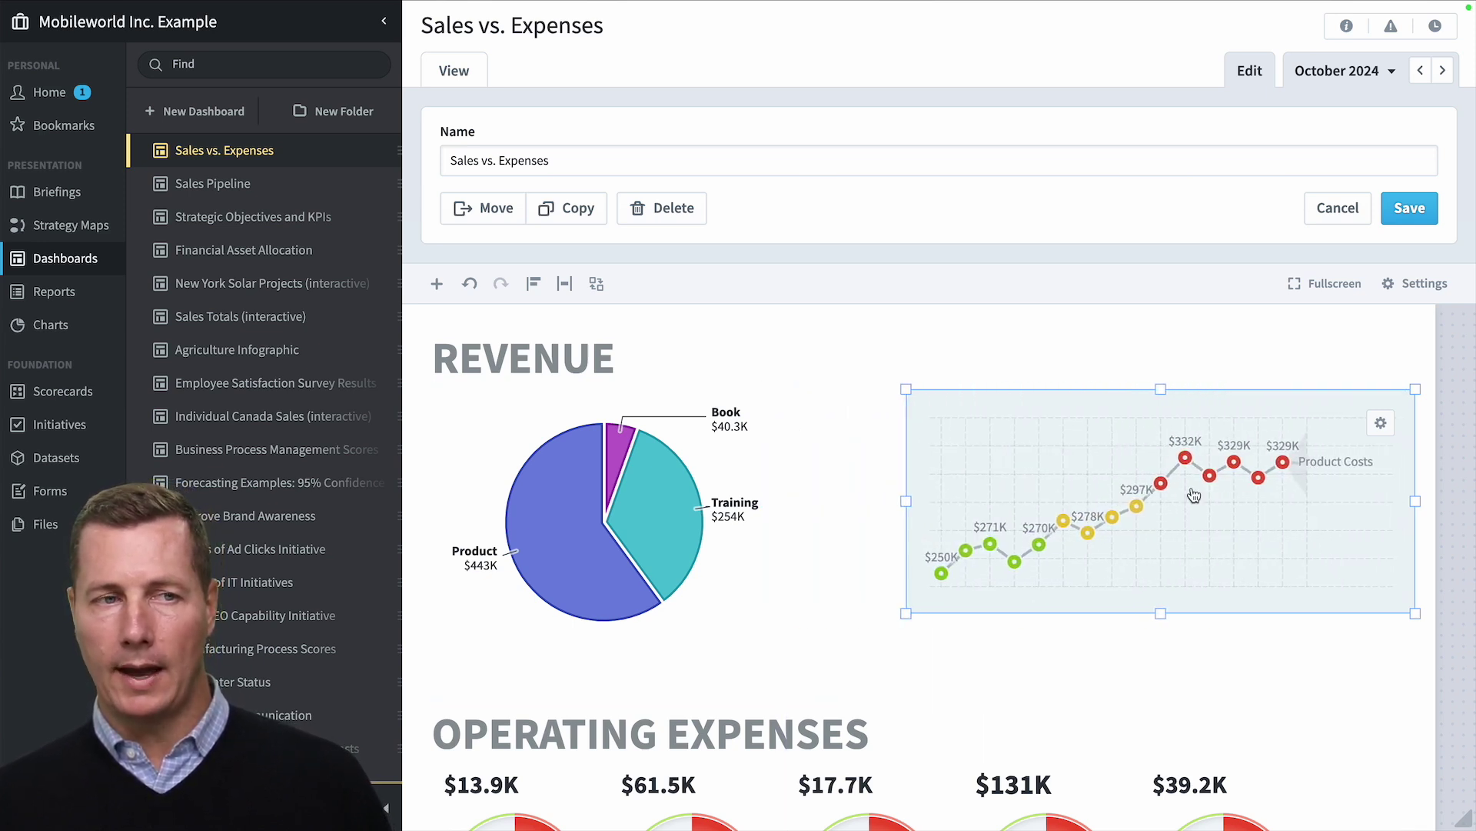
{"action": "left_click", "coordinate": [1305, 663]}
{"action": "left_click_drag", "start_coordinate": [1287, 461], "coordinate": [1288, 413]}
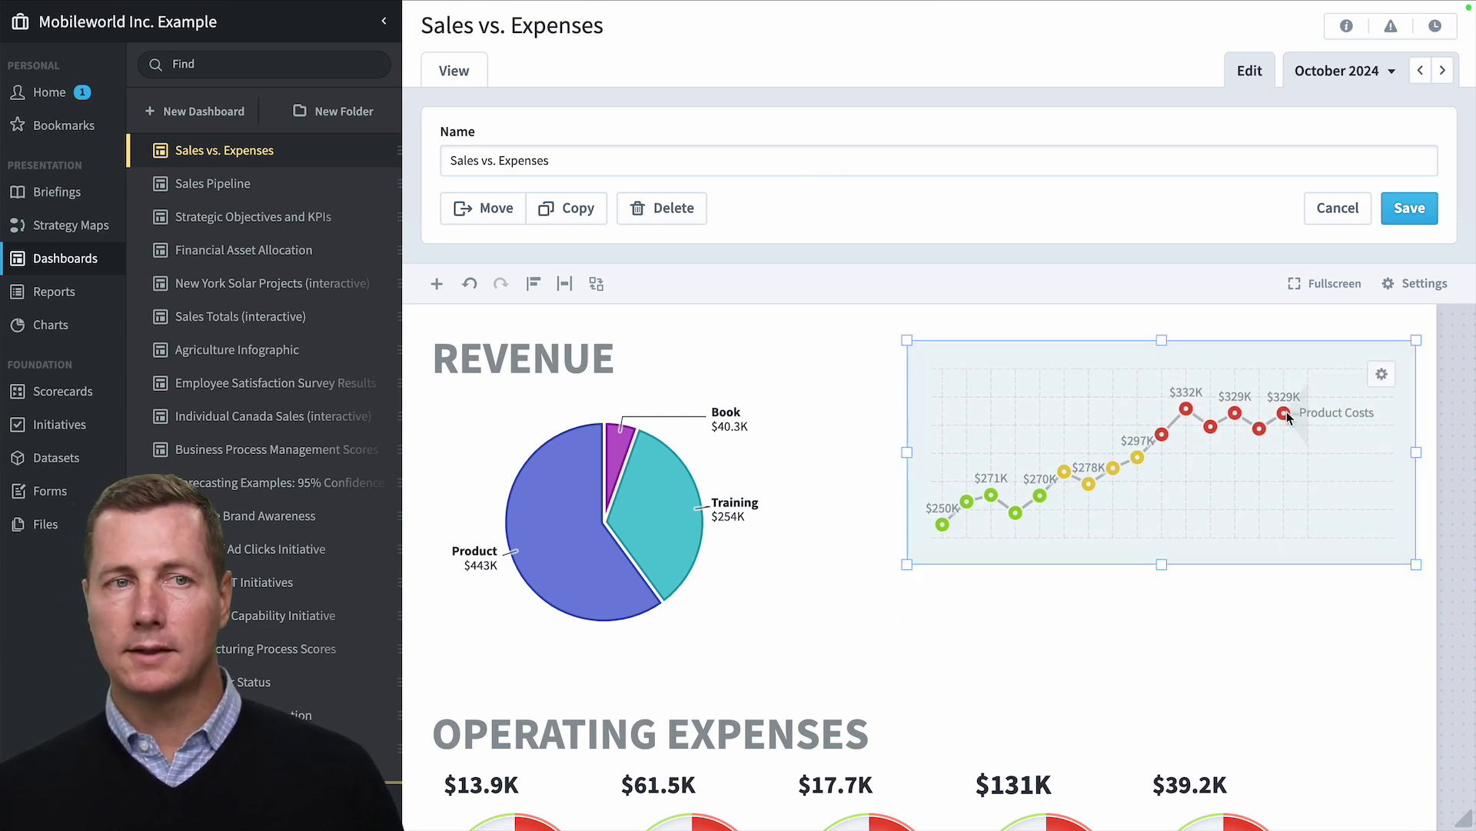
{"action": "left_click", "coordinate": [1274, 644]}
- Review the widget types available for the dashboard and the new chart types, from basic charts to diagrams
{"action": "scroll", "coordinate": [1274, 645], "scroll_direction": "down", "scroll_amount": 3}
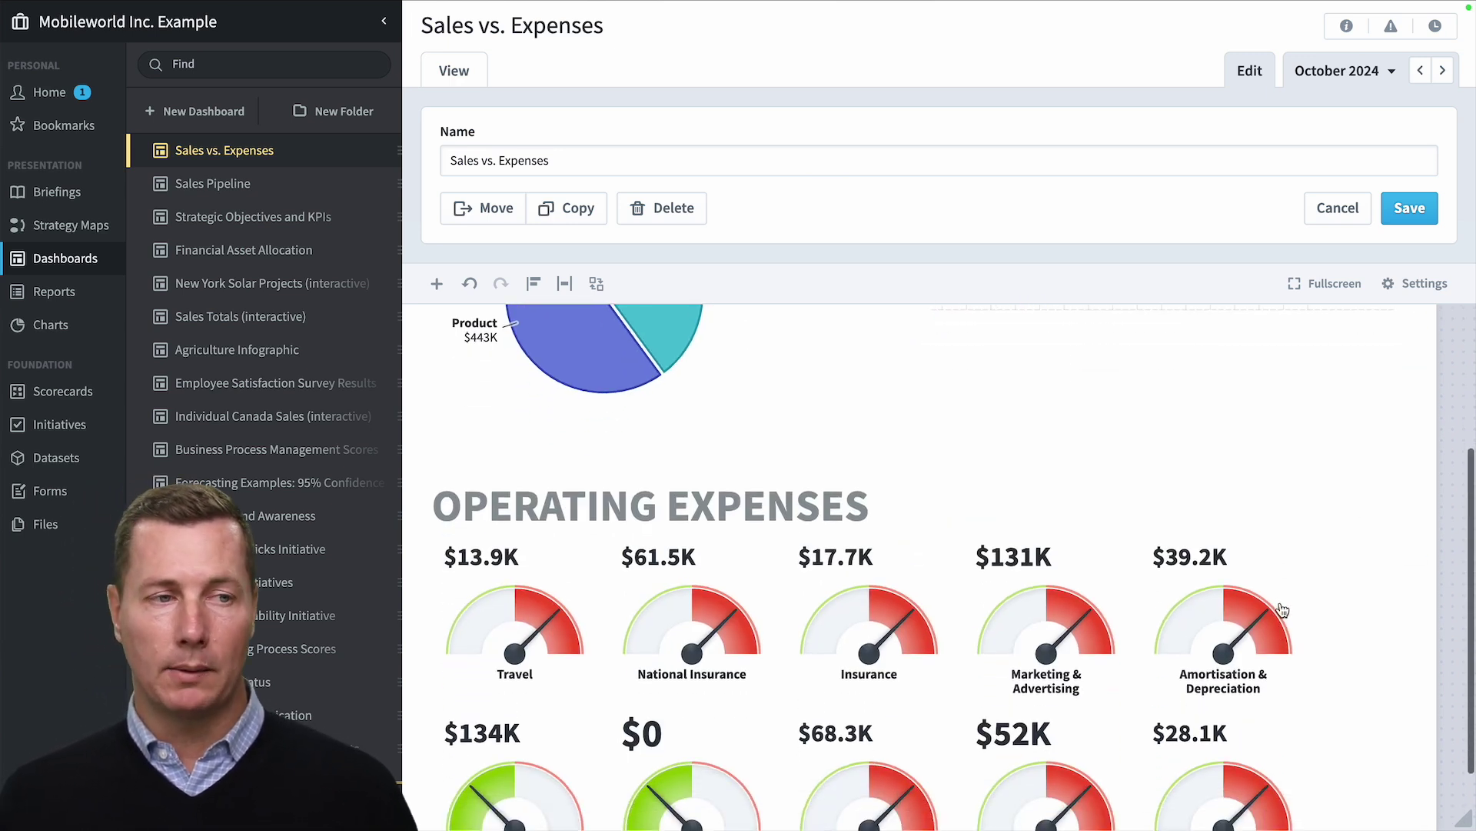
{"action": "left_click", "coordinate": [513, 648]}
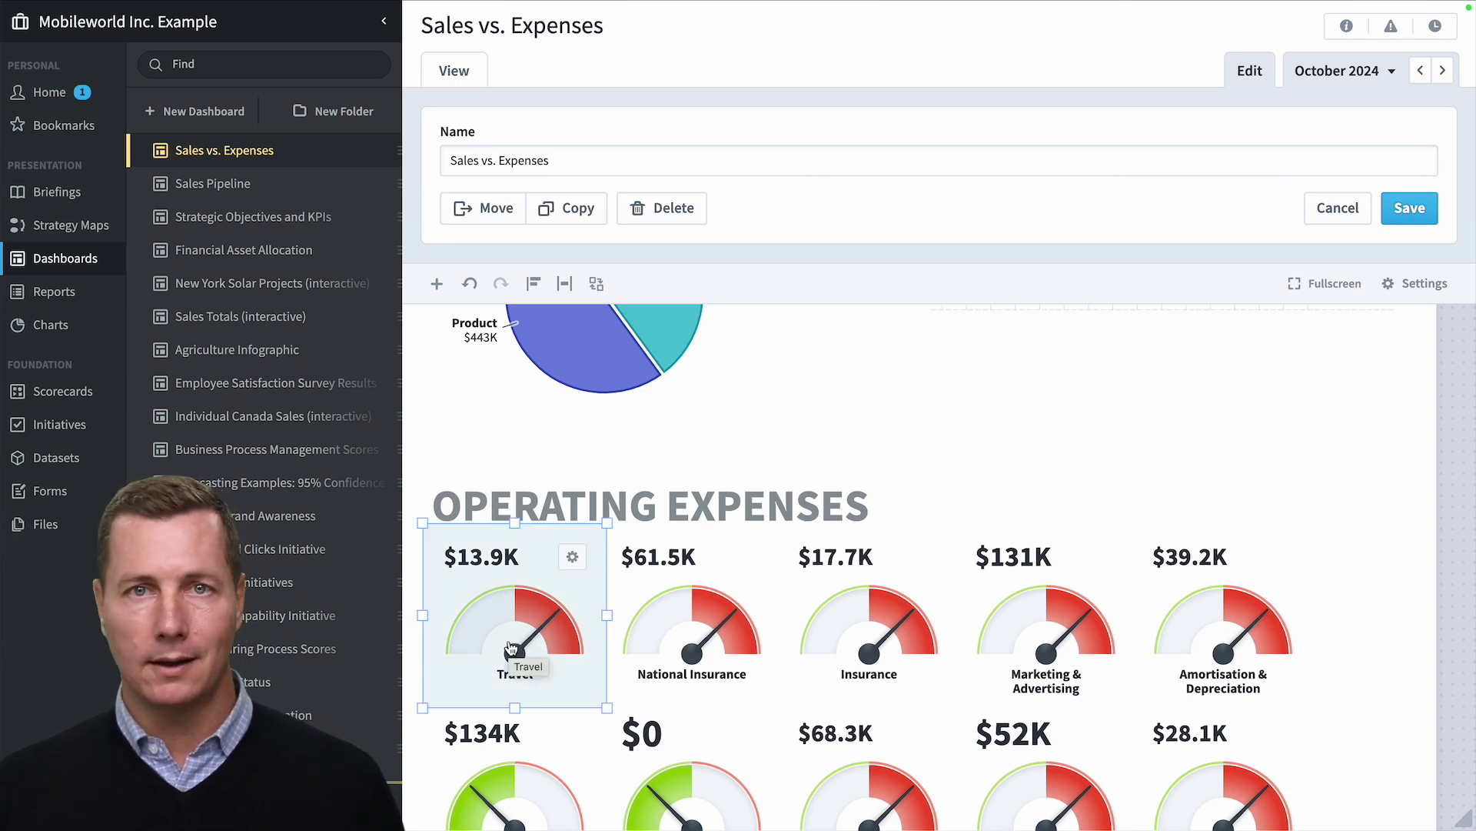
{"action": "left_click", "coordinate": [436, 284]}
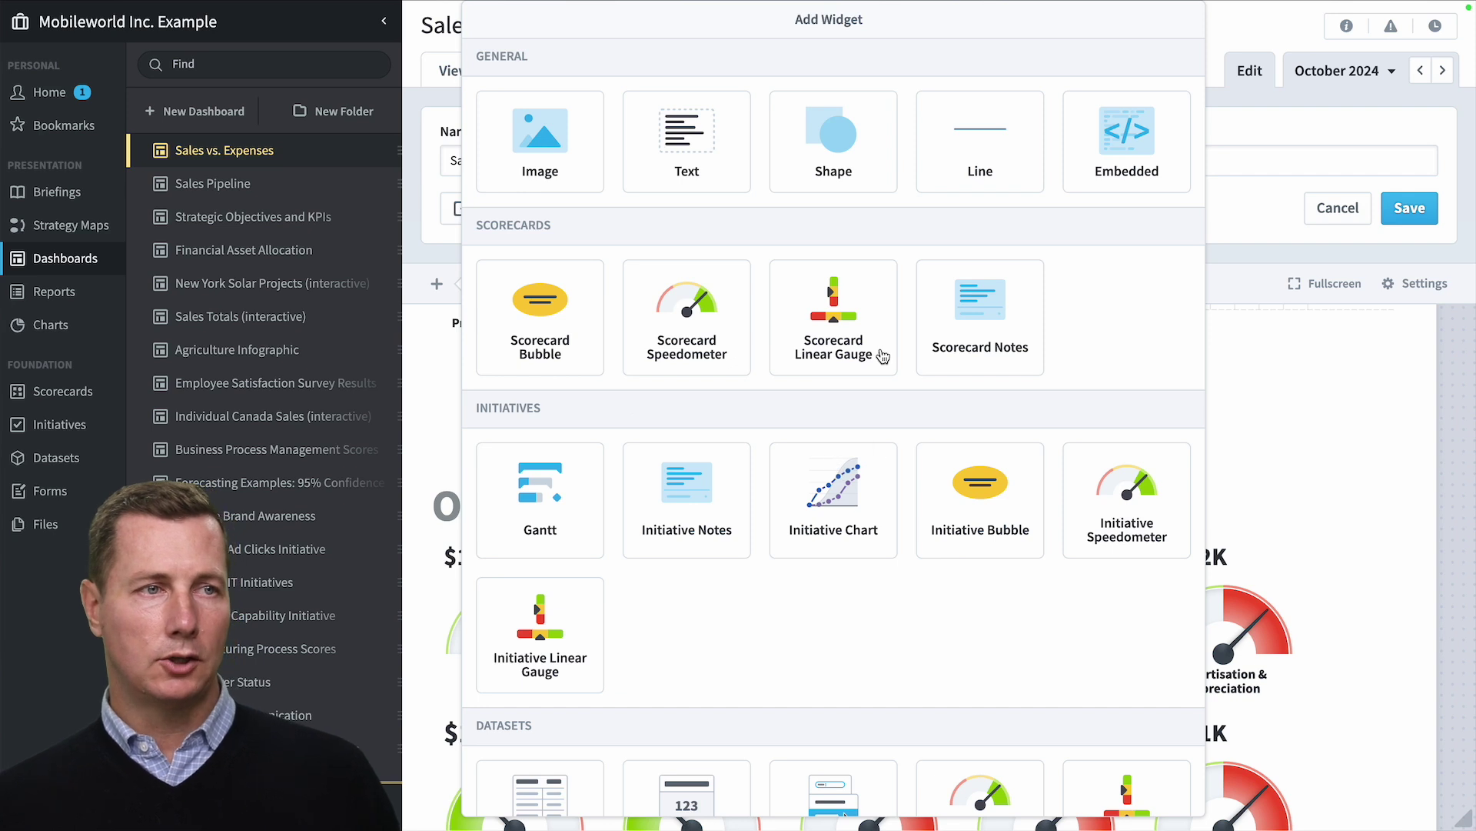
{"action": "scroll", "coordinate": [788, 382], "scroll_direction": "down", "scroll_amount": 3}
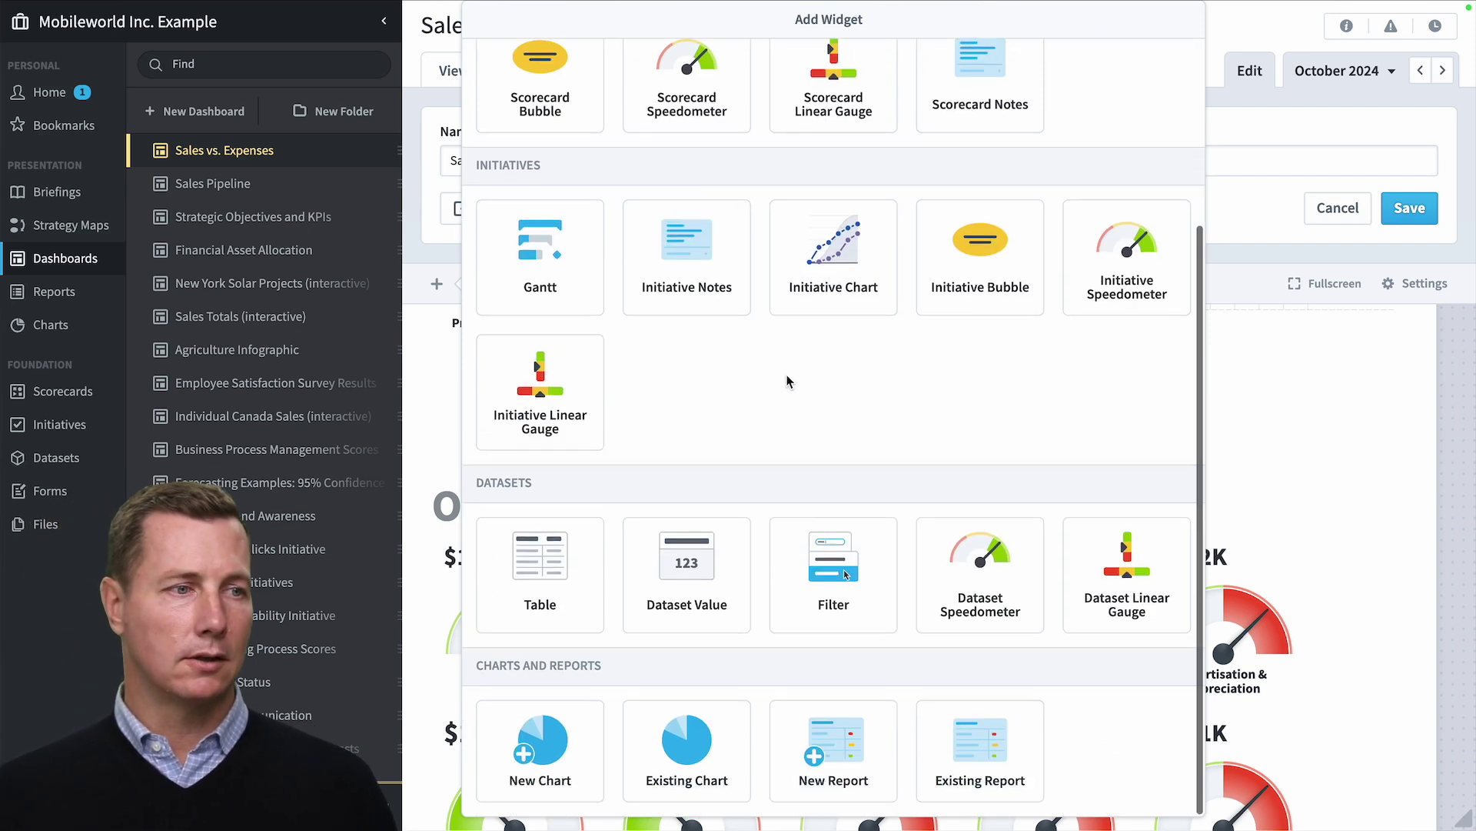
{"action": "left_click", "coordinate": [542, 747]}
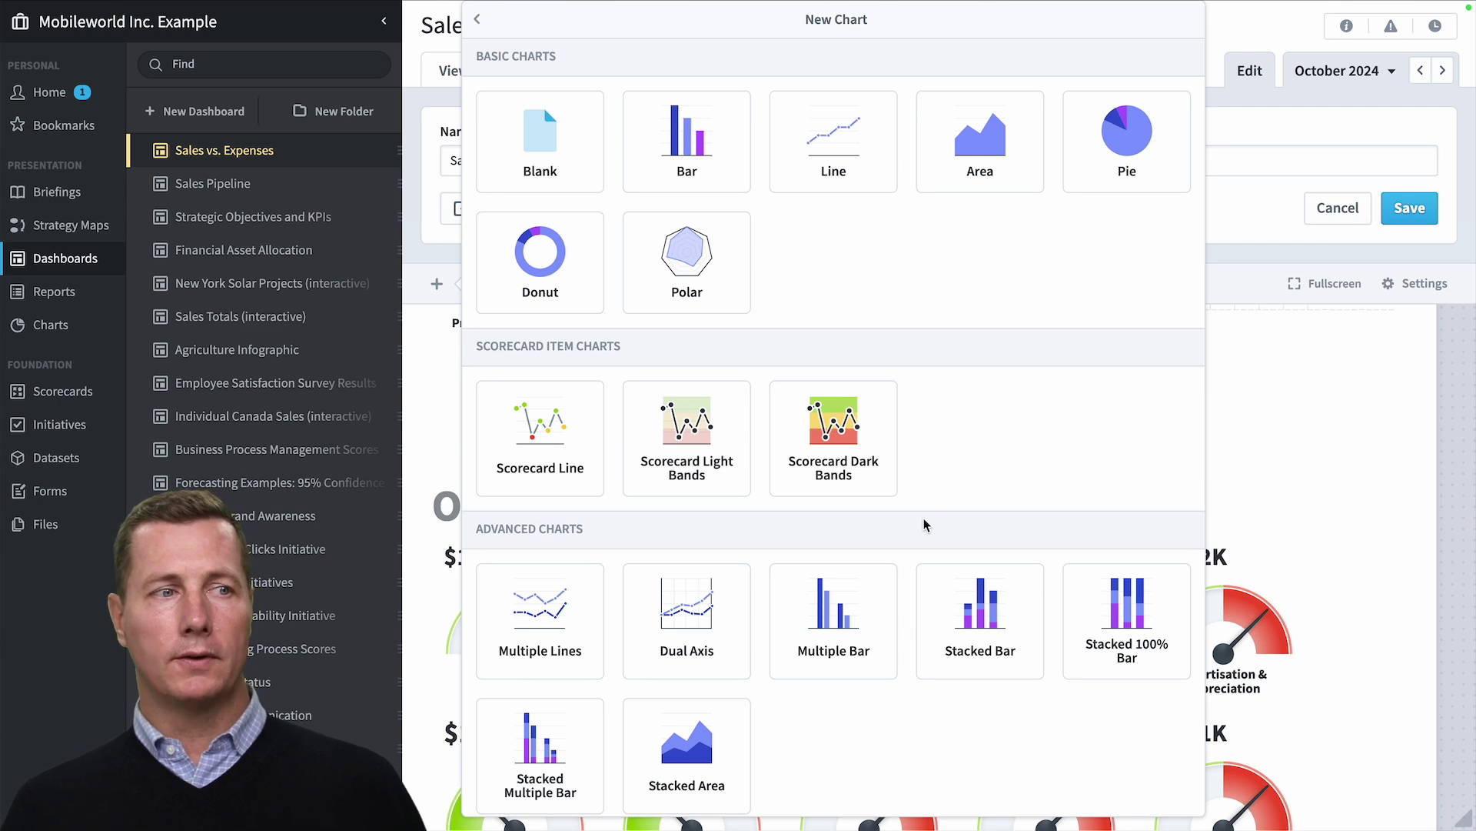
{"action": "scroll", "coordinate": [925, 520], "scroll_direction": "down", "scroll_amount": 7}
{"action": "scroll", "coordinate": [921, 523], "scroll_direction": "down", "scroll_amount": 4}
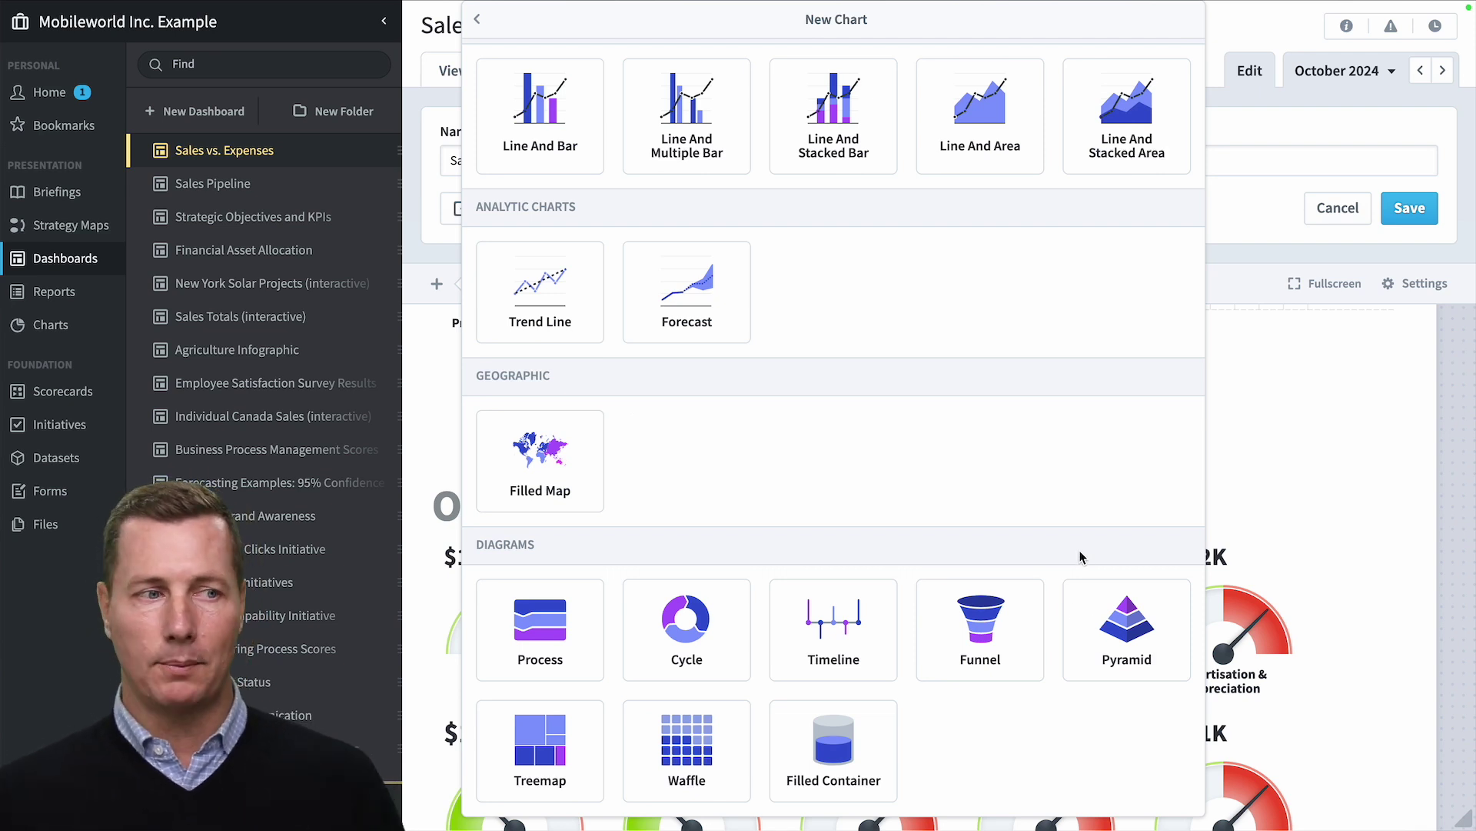
{"action": "mouse_move", "coordinate": [479, 30]}
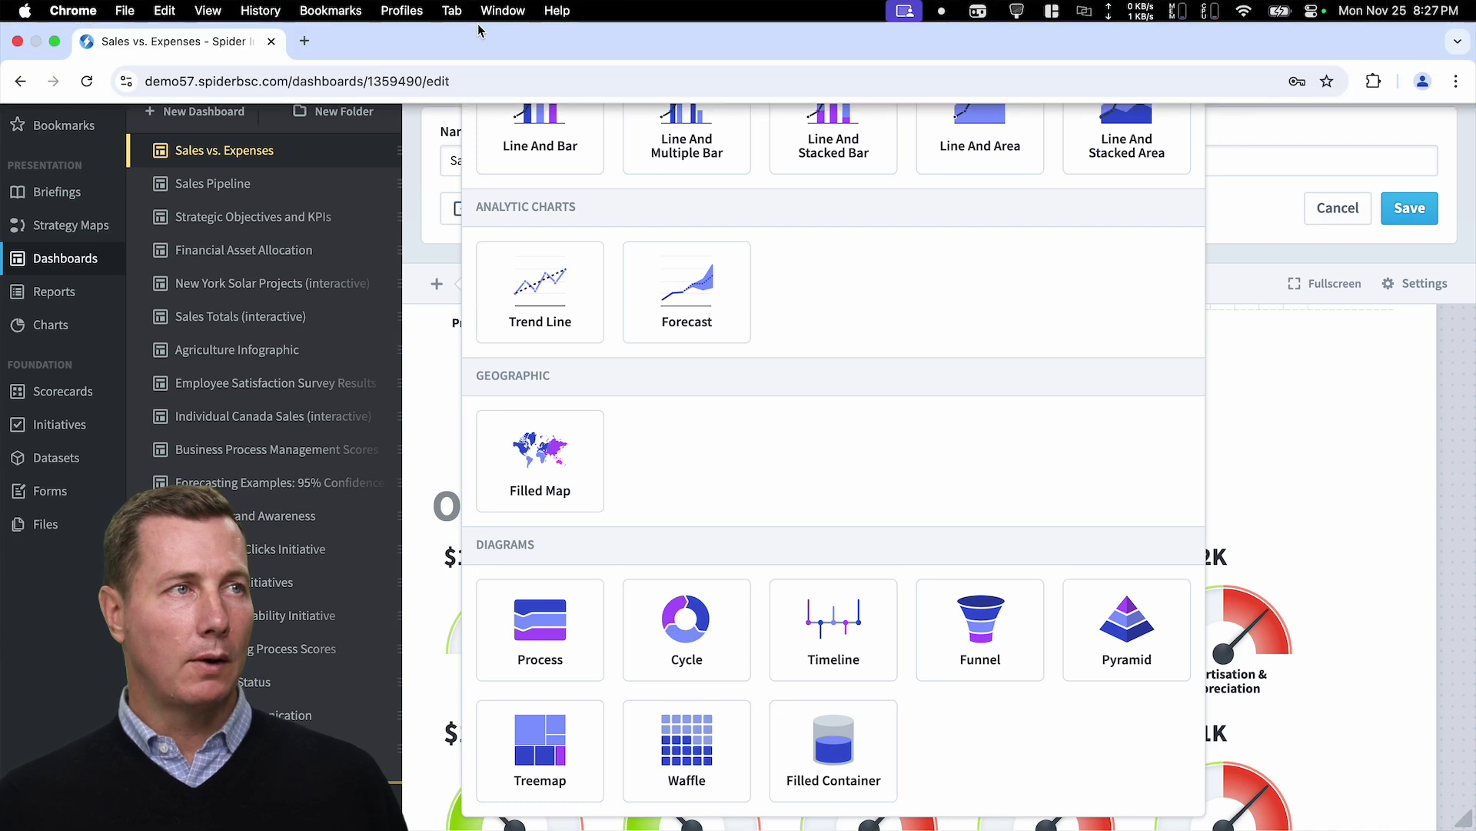
{"action": "left_click", "coordinate": [477, 23]}
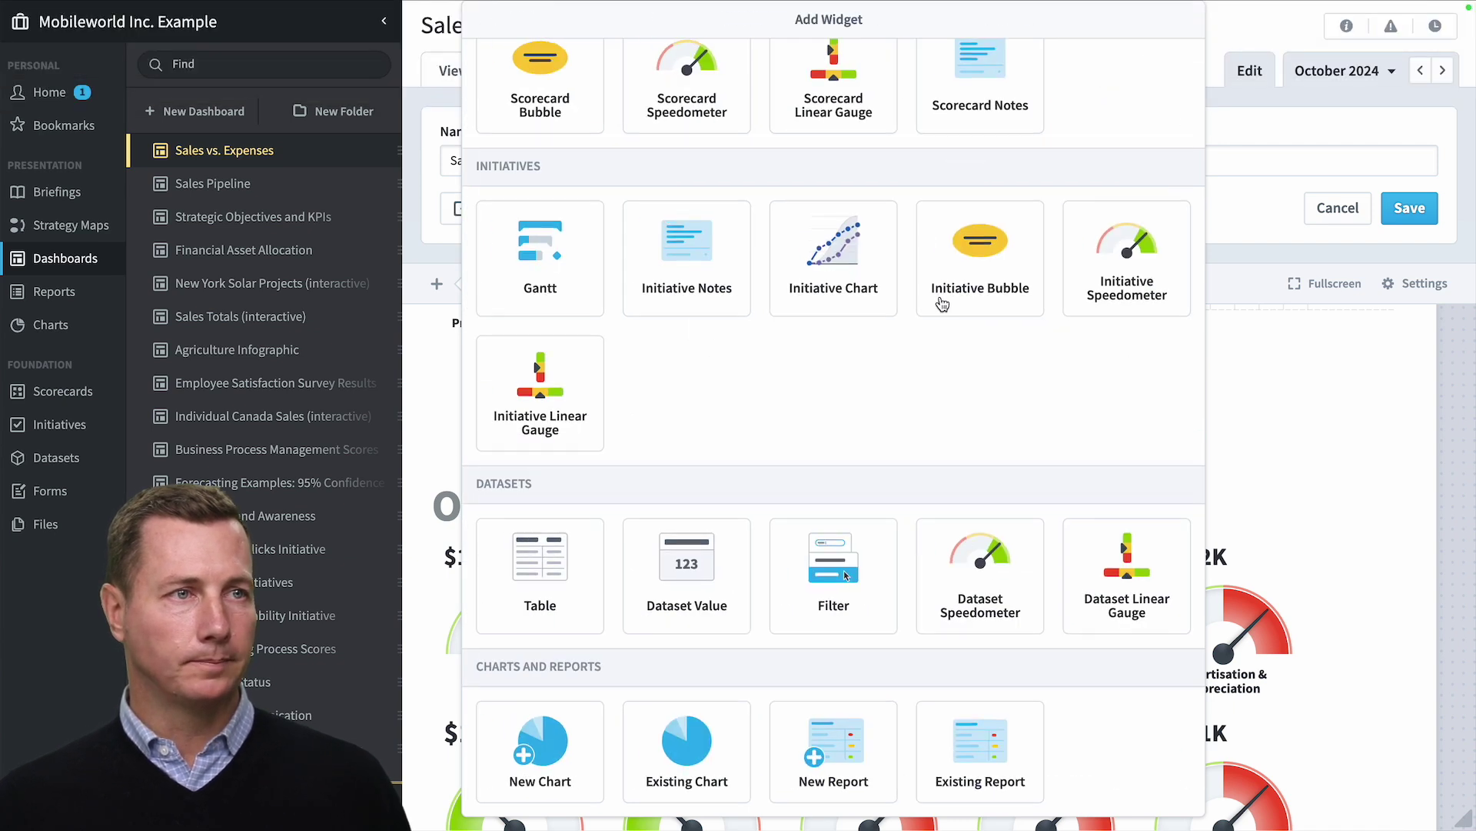
- Add a scorecard speedometer for the Increase Revenue objective under Financial in the Mobileworld Balanced Scorecard
{"action": "scroll", "coordinate": [942, 305], "scroll_direction": "up", "scroll_amount": 3}
{"action": "left_click", "coordinate": [668, 332]}
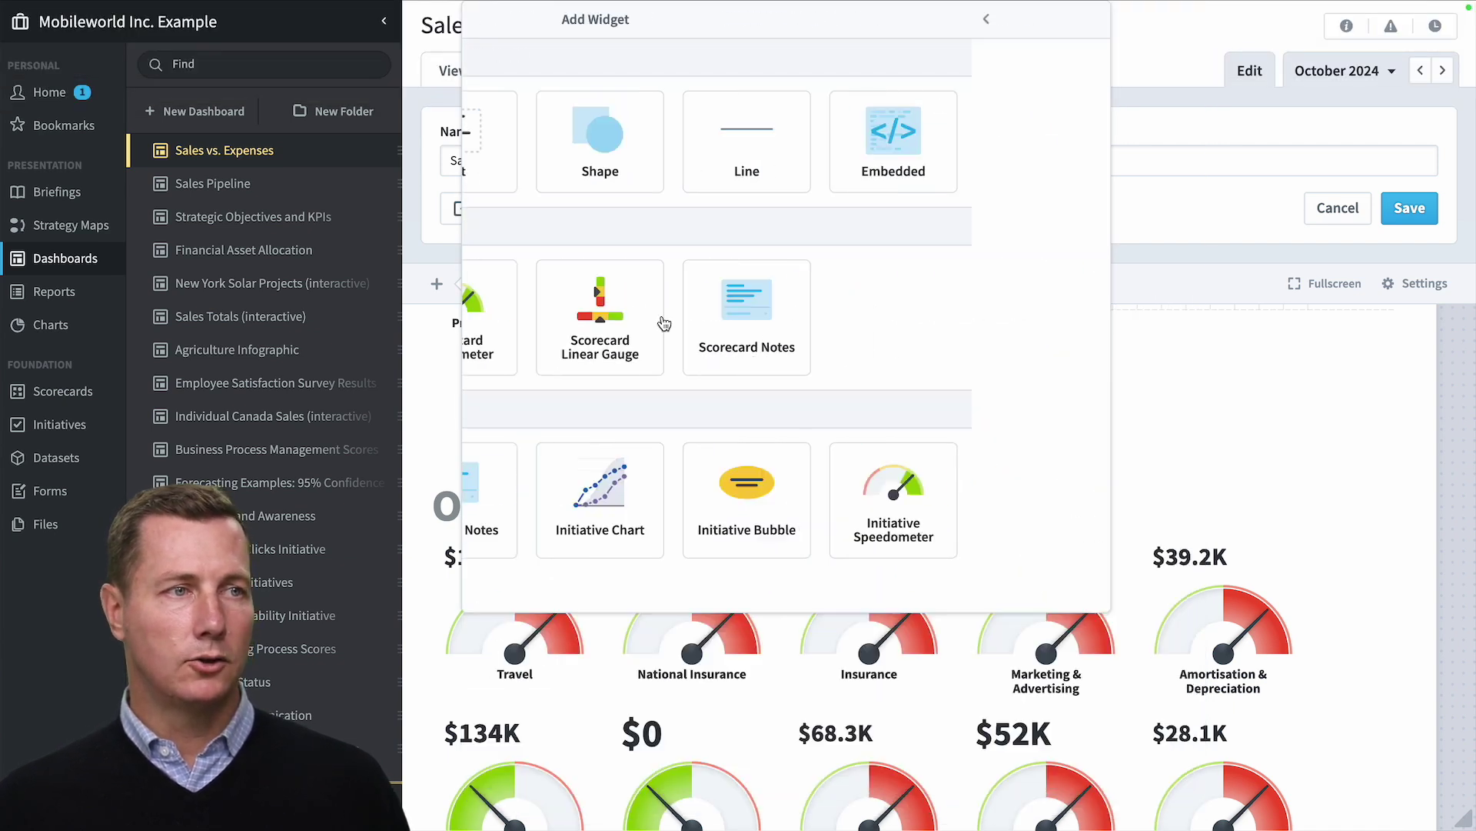
{"action": "mouse_move", "coordinate": [1066, 219]}
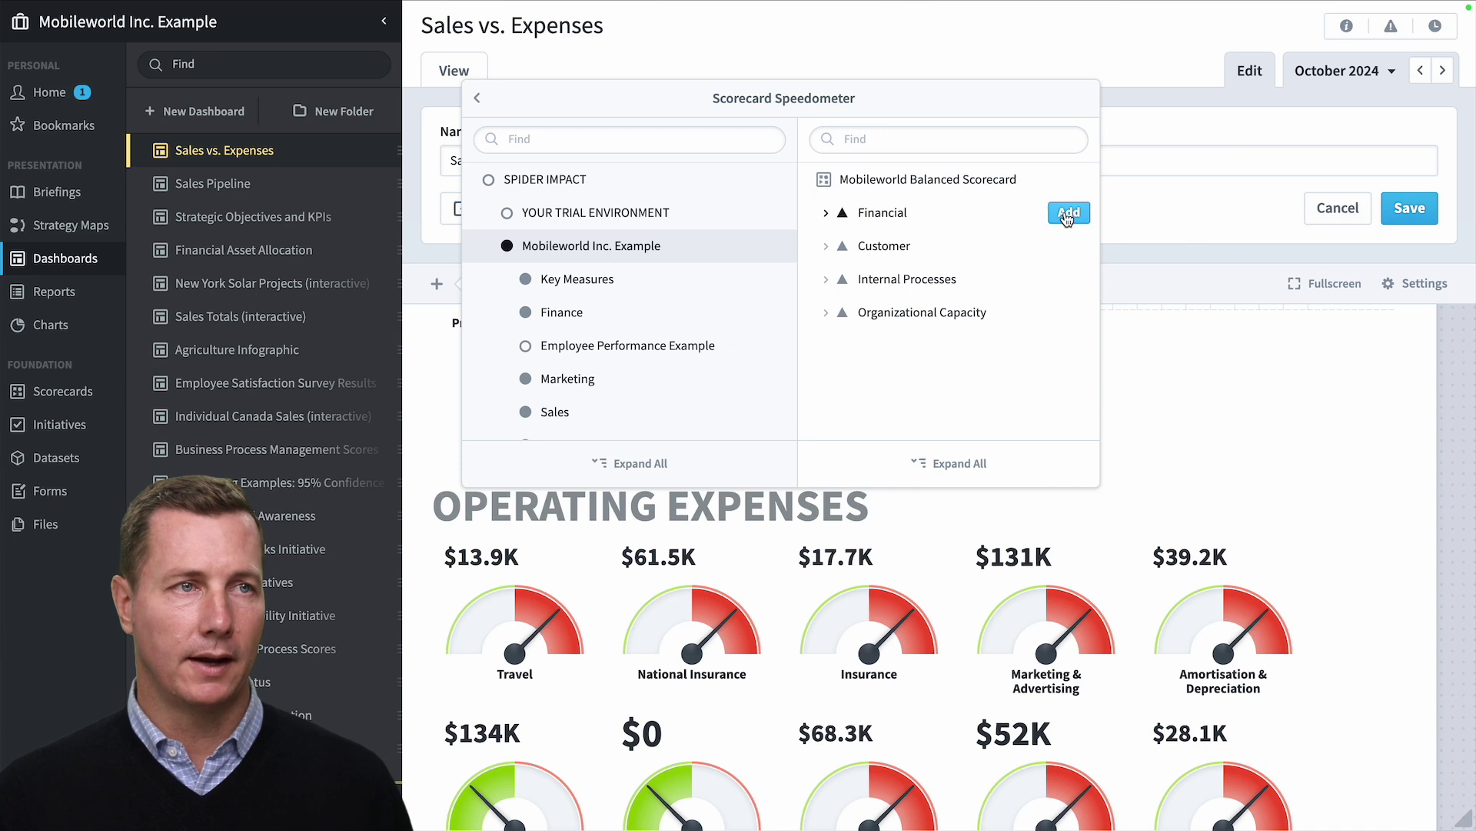
{"action": "left_click", "coordinate": [908, 219]}
{"action": "left_click", "coordinate": [1079, 252]}
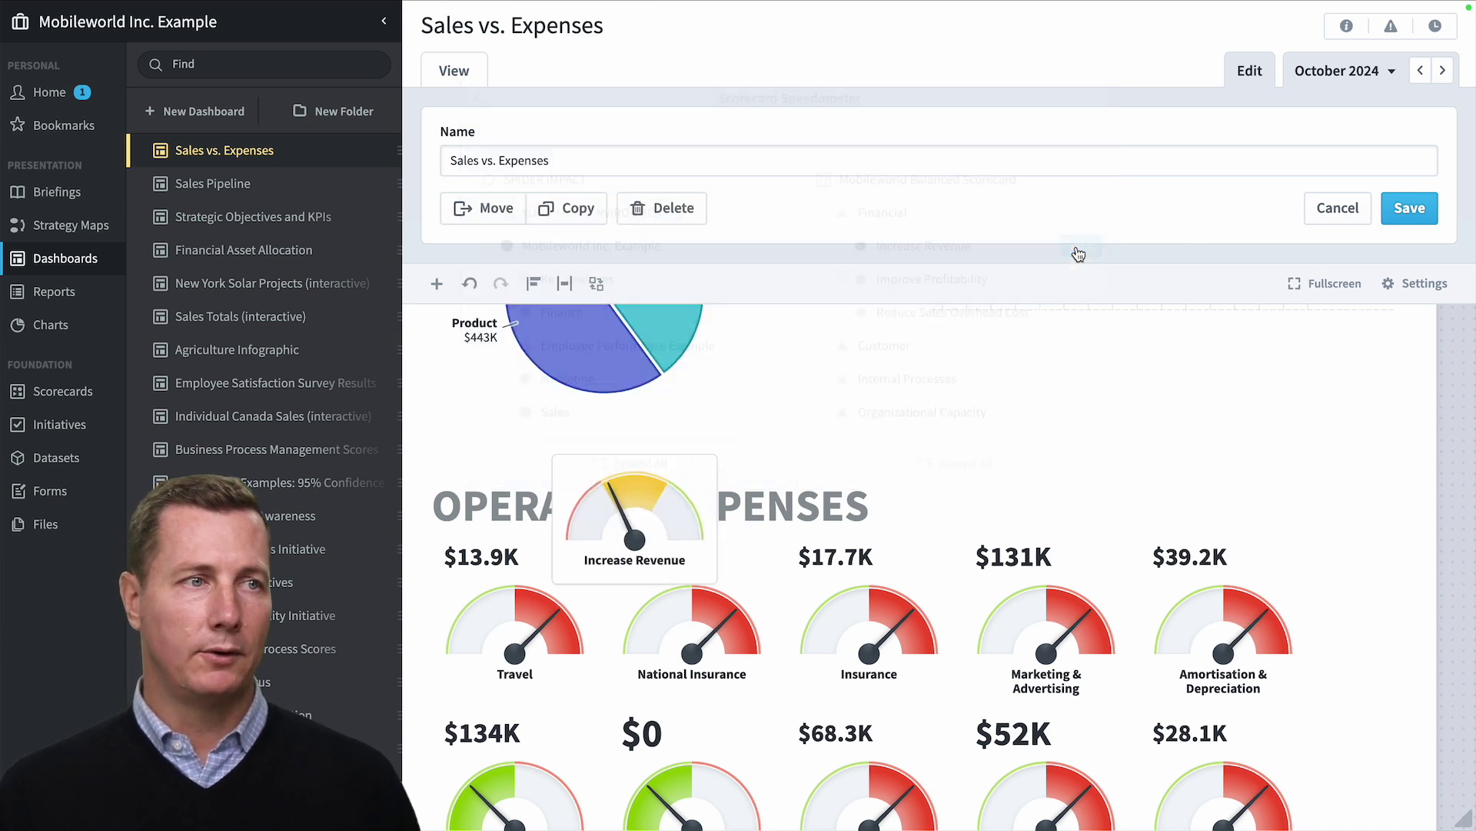
- Add a second scorecard speedometer for Net Operating Profit (before tax) under Improve Profitability
{"action": "left_click", "coordinate": [967, 288]}
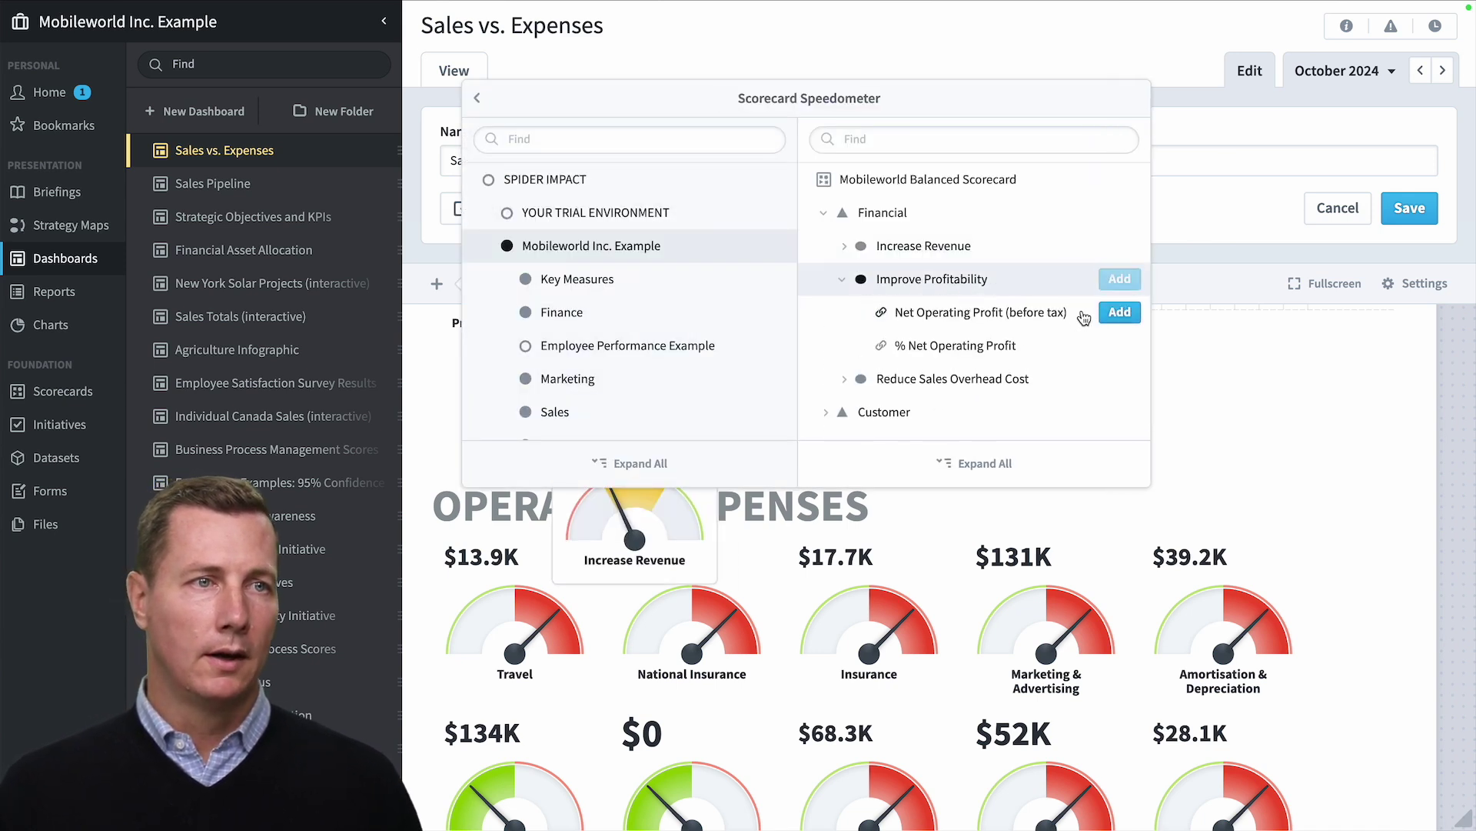
{"action": "left_click", "coordinate": [1117, 313]}
{"action": "left_click", "coordinate": [909, 525]}
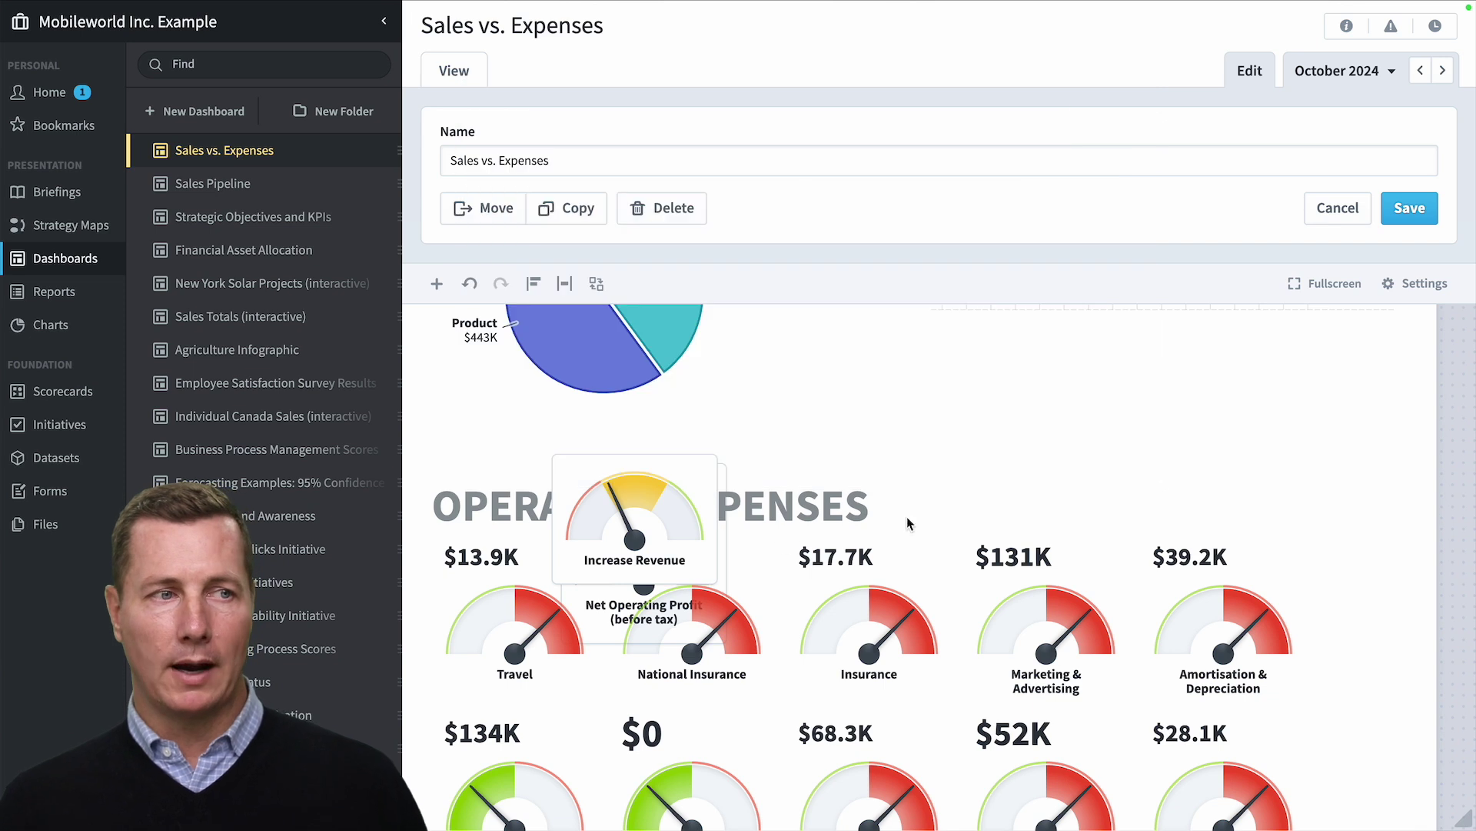
- Move the Increase Revenue and Net Operating Profit speedometers toward the dashboard's right edge, and swap the Insurance and National Insurance gauges
{"action": "left_click_drag", "start_coordinate": [690, 529], "coordinate": [1354, 431]}
{"action": "left_click_drag", "start_coordinate": [663, 576], "coordinate": [816, 616]}
{"action": "left_click_drag", "start_coordinate": [607, 570], "coordinate": [1404, 532]}
{"action": "left_click_drag", "start_coordinate": [850, 683], "coordinate": [673, 698]}
{"action": "left_click_drag", "start_coordinate": [816, 707], "coordinate": [886, 631]}
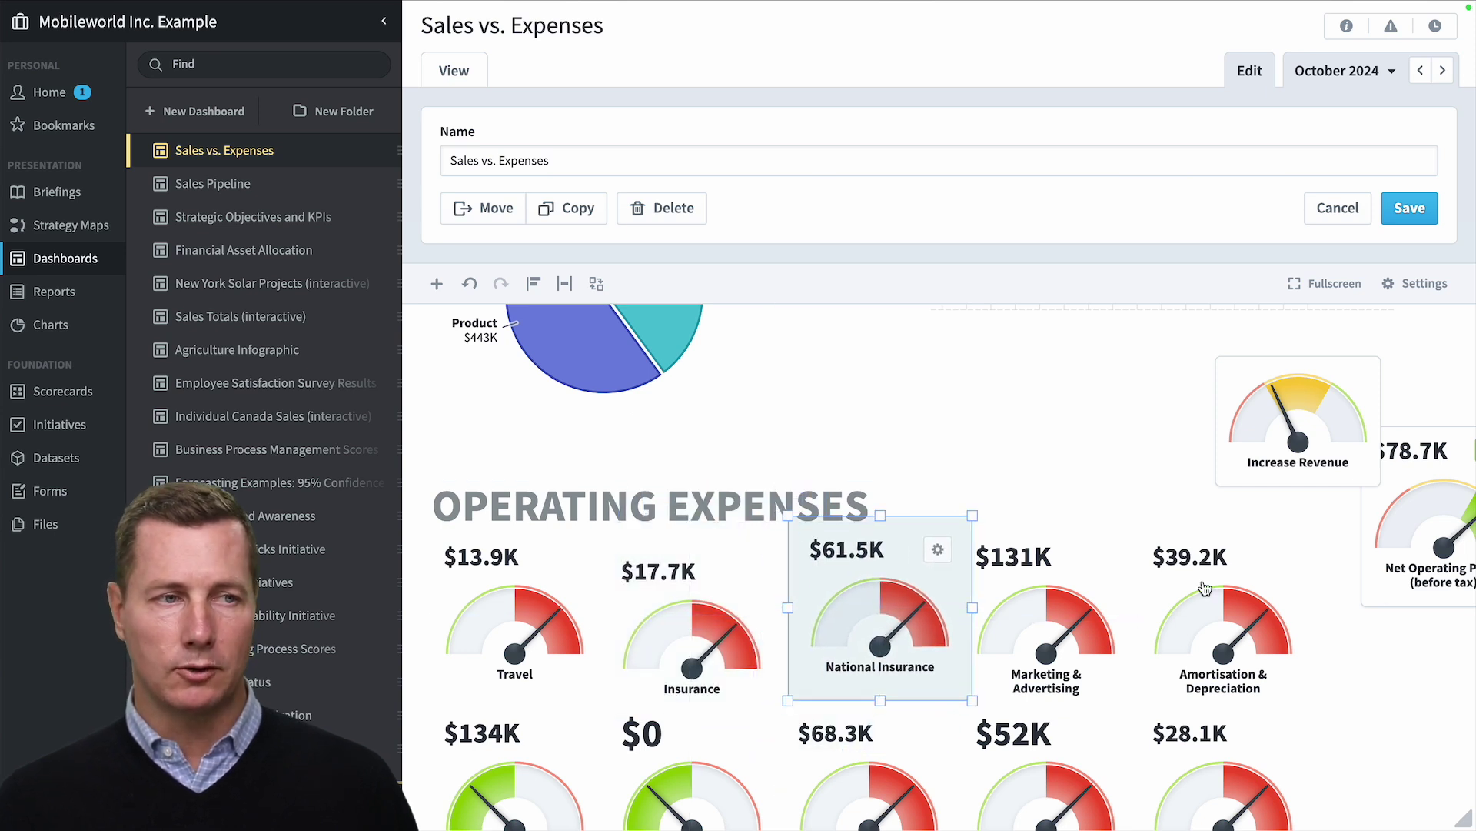
- Align the five gauges from Travel to Amortisation & Depreciation so they sit level in the first Operating Expenses row
{"action": "left_click_drag", "start_coordinate": [1339, 727], "coordinate": [567, 307]}
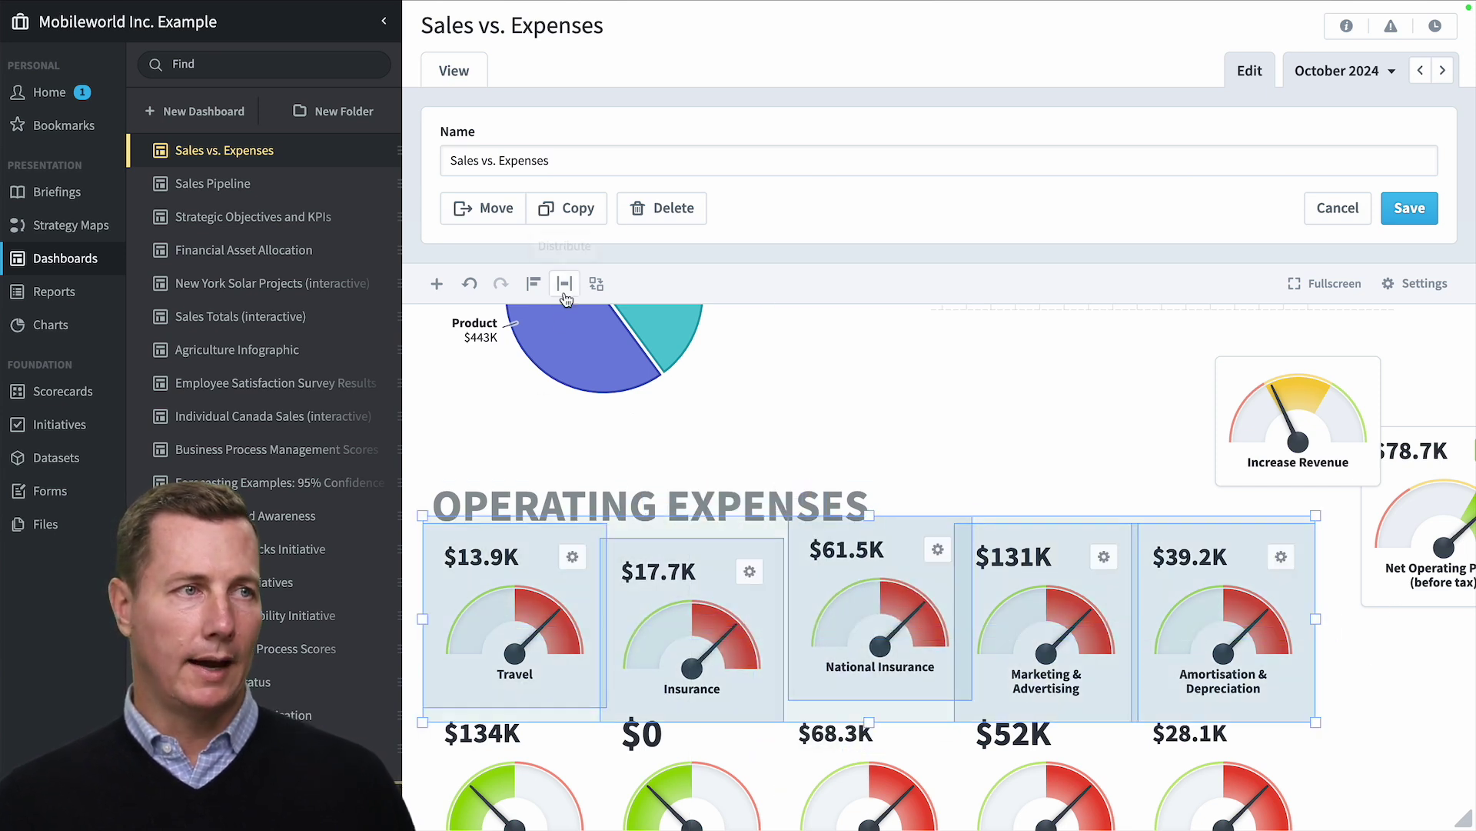
{"action": "left_click", "coordinate": [533, 283]}
{"action": "left_click", "coordinate": [549, 330]}
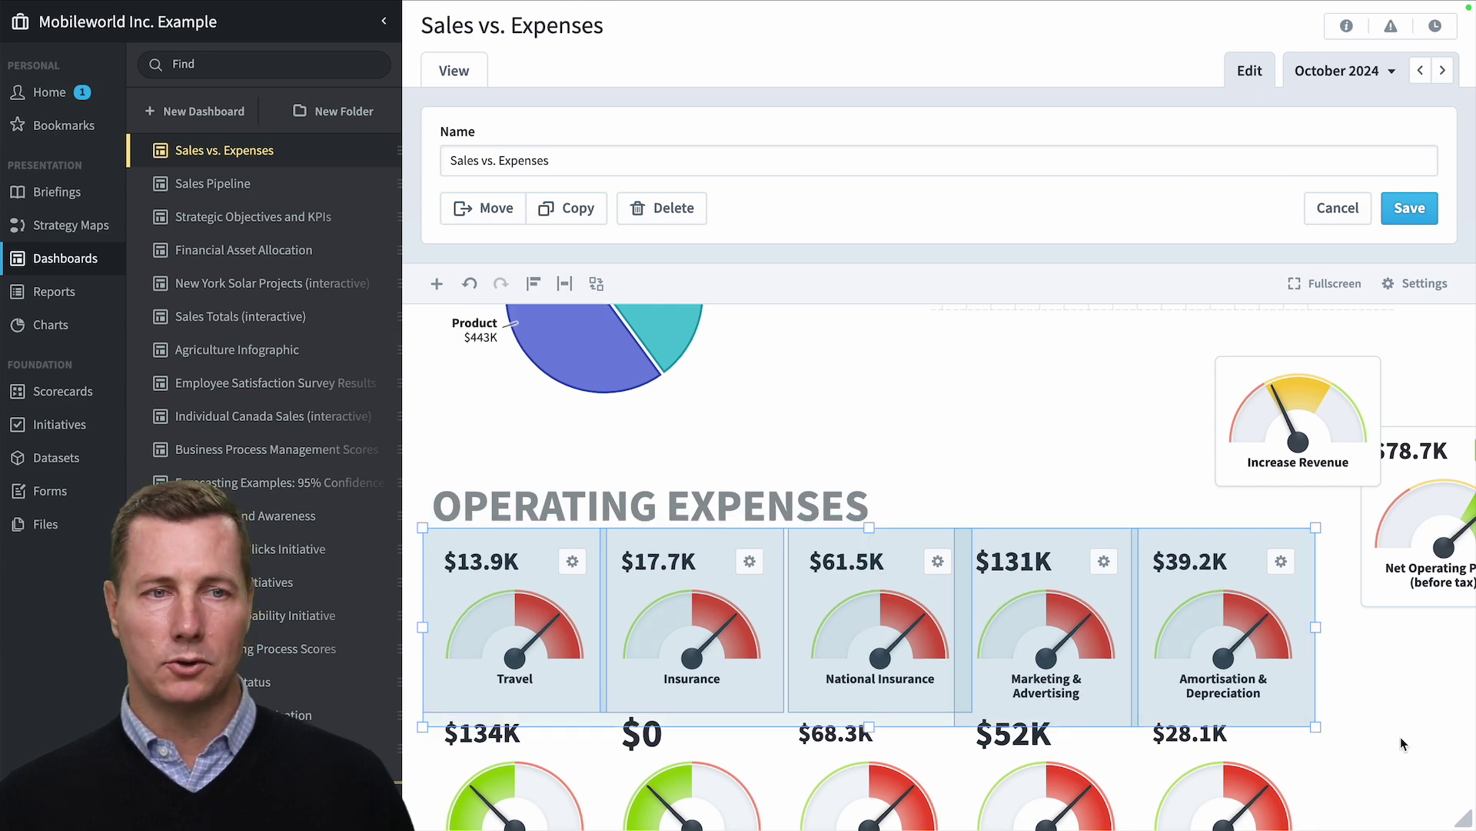
{"action": "left_click", "coordinate": [1411, 718]}
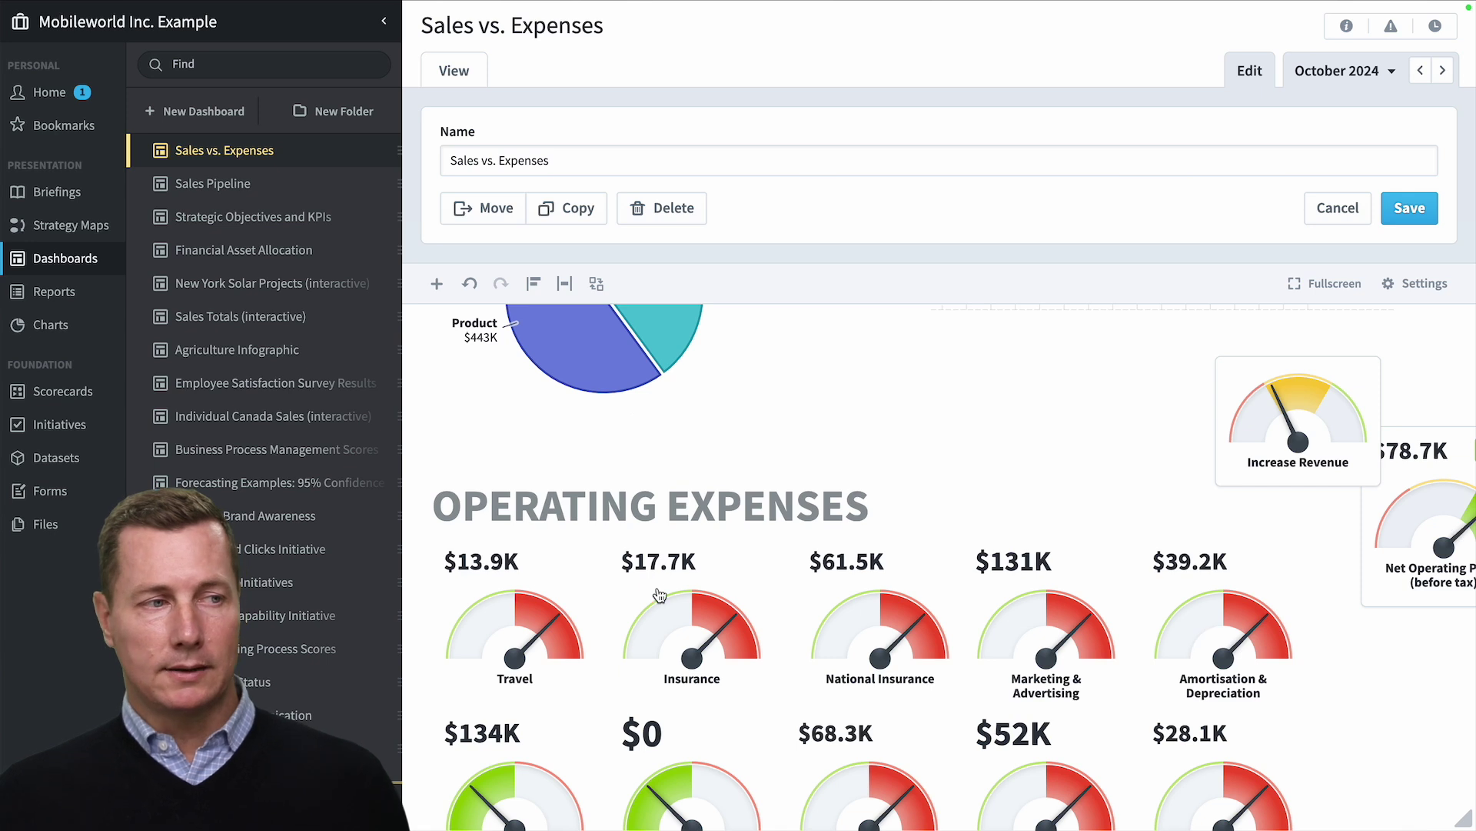
- Add a dataset speedometer for the Sale Price field of Device Sales and place it above the Marketing & Advertising gauge
{"action": "left_click", "coordinate": [437, 284]}
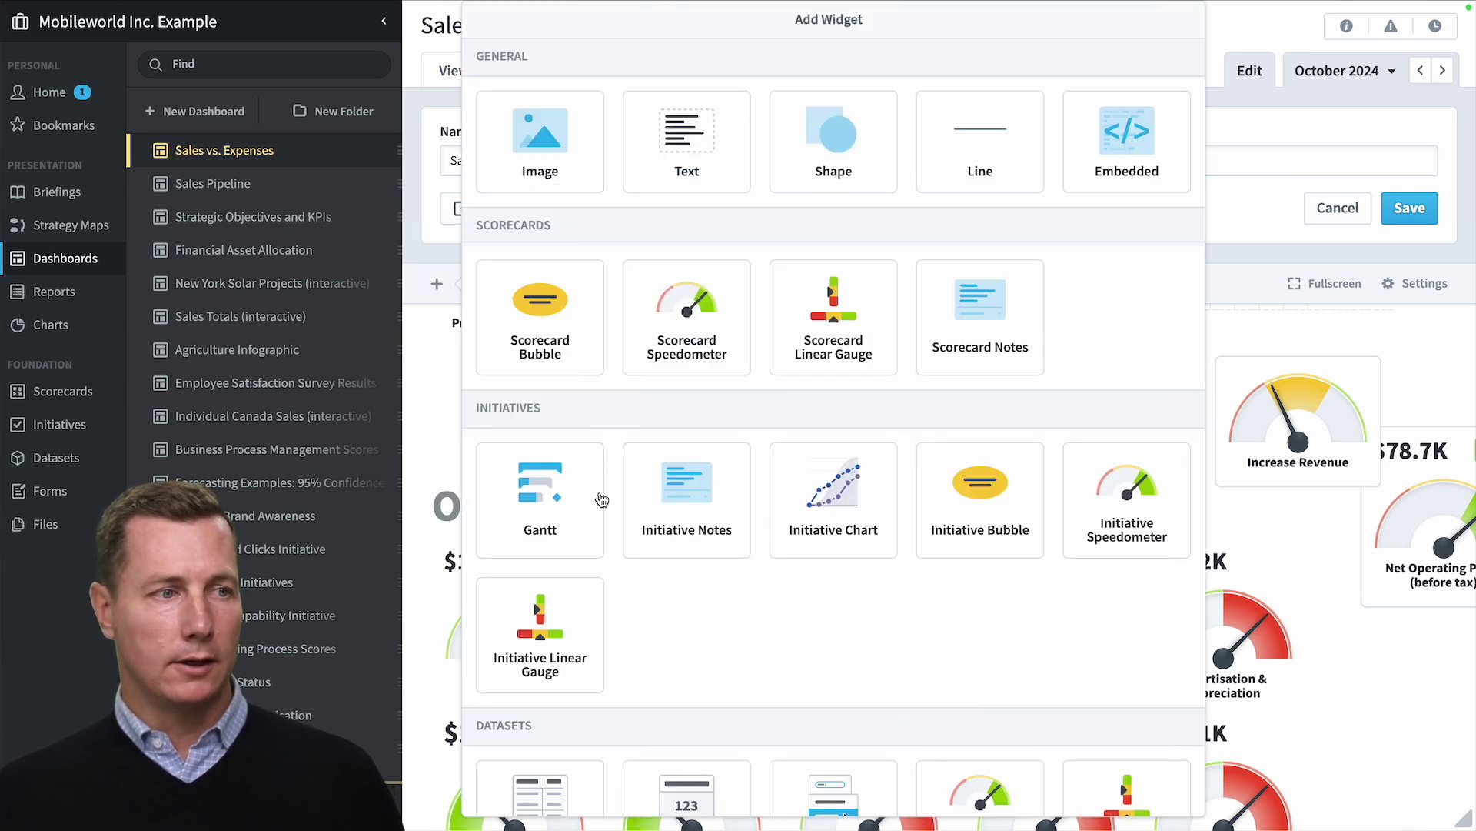
{"action": "scroll", "coordinate": [745, 509], "scroll_direction": "down", "scroll_amount": 3}
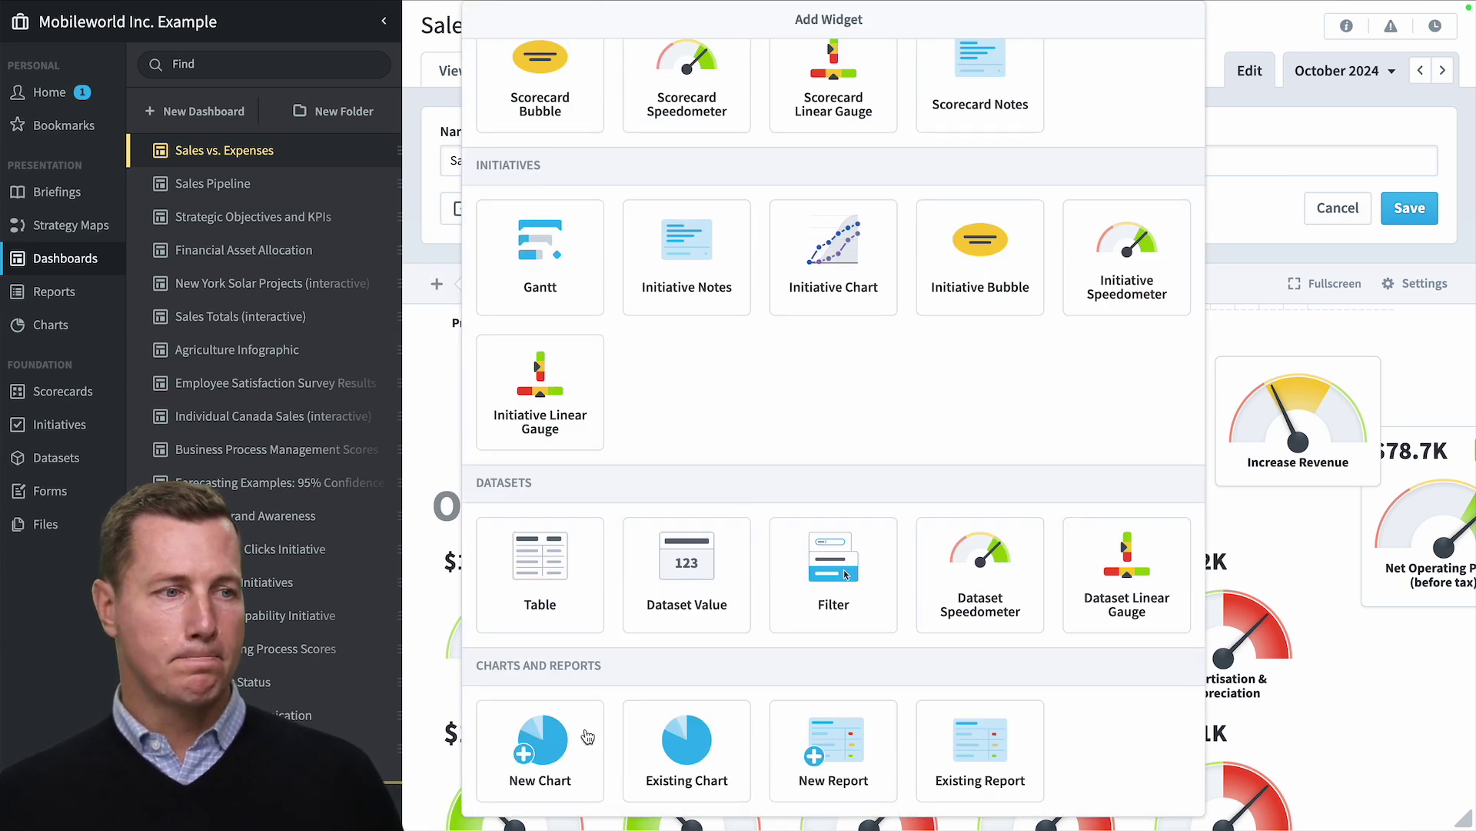
{"action": "scroll", "coordinate": [594, 715], "scroll_direction": "up", "scroll_amount": 1}
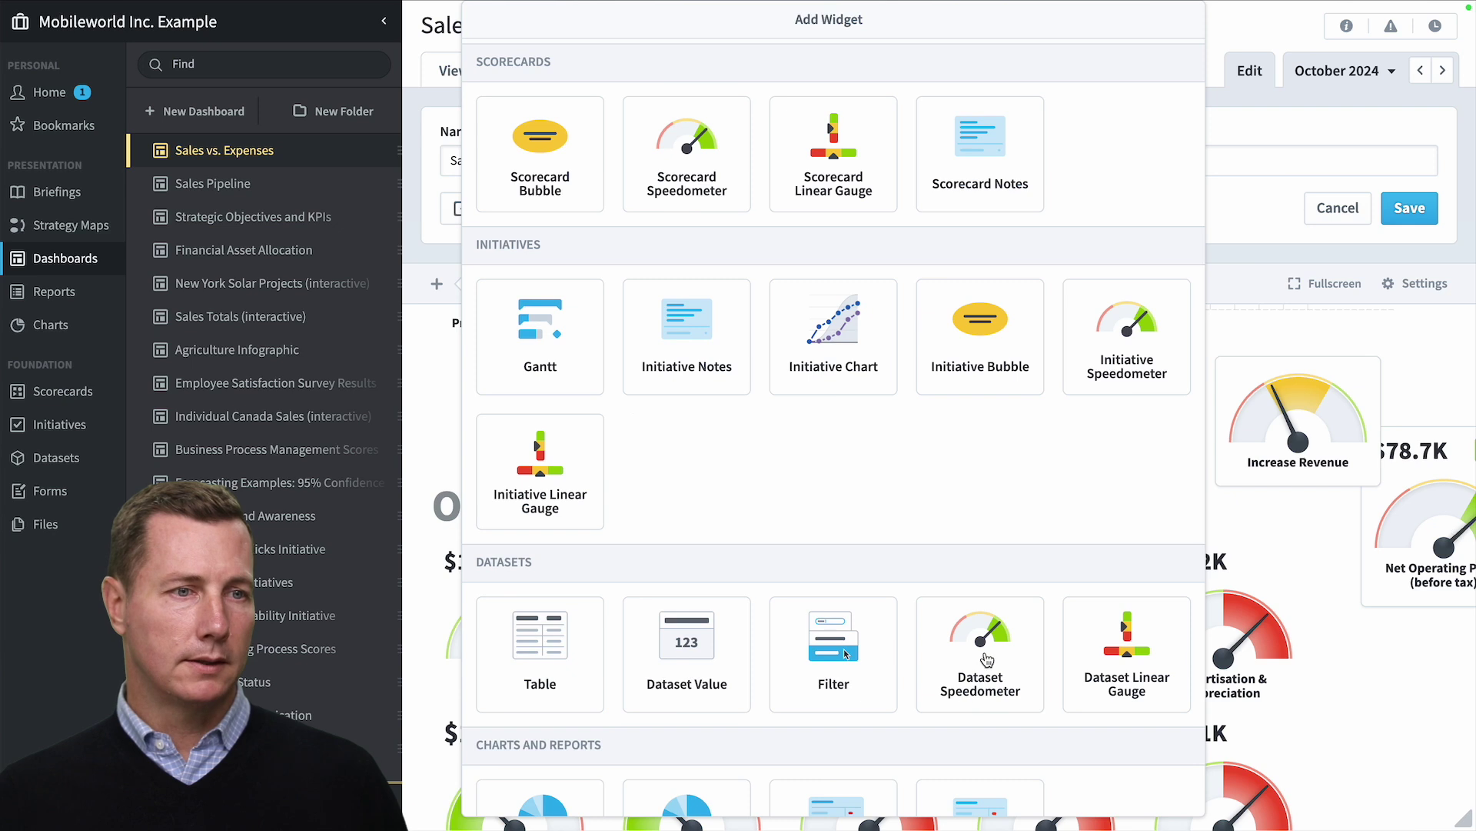
{"action": "left_click", "coordinate": [986, 659]}
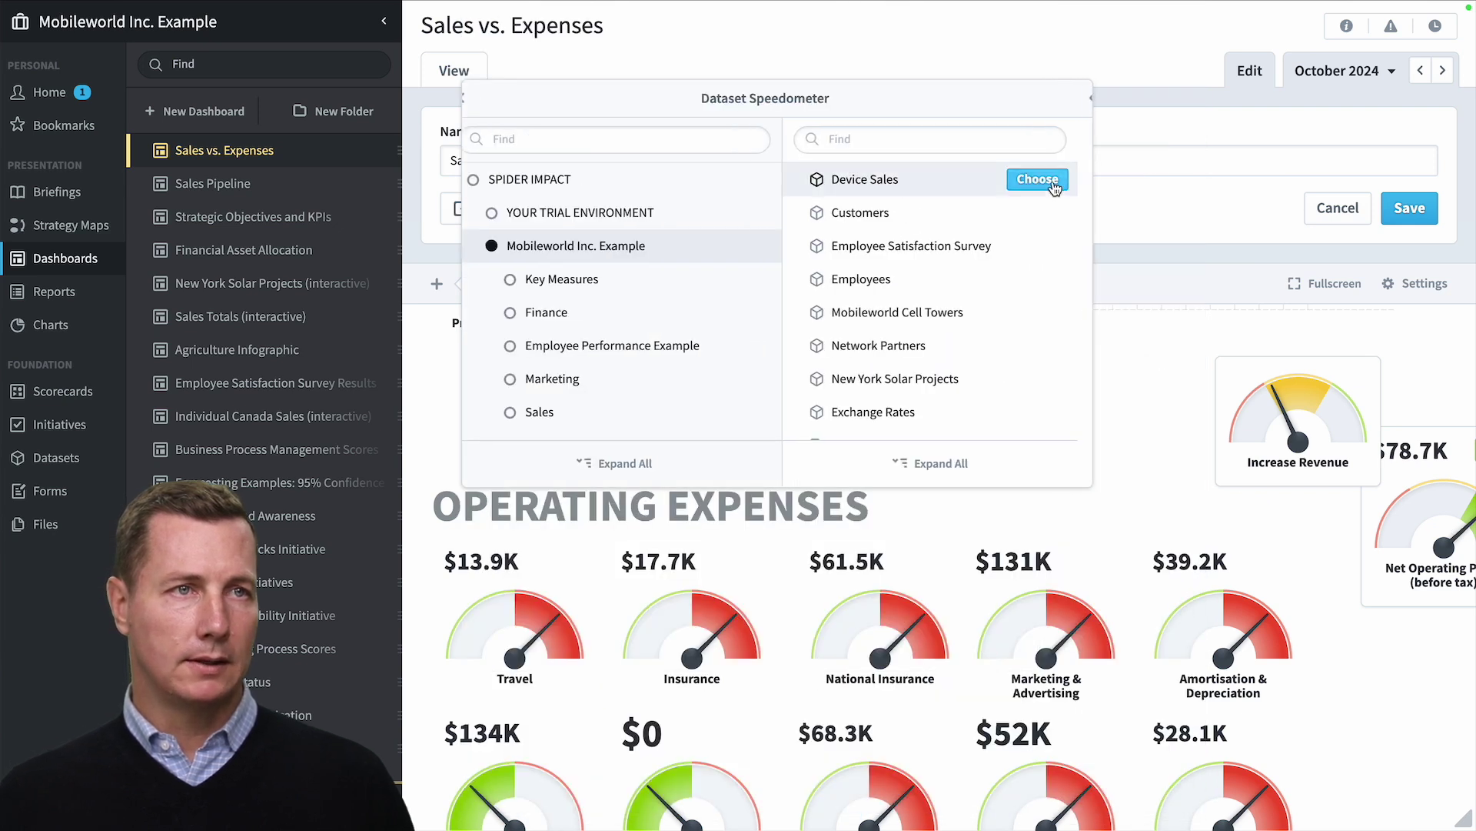
{"action": "left_click", "coordinate": [1051, 182]}
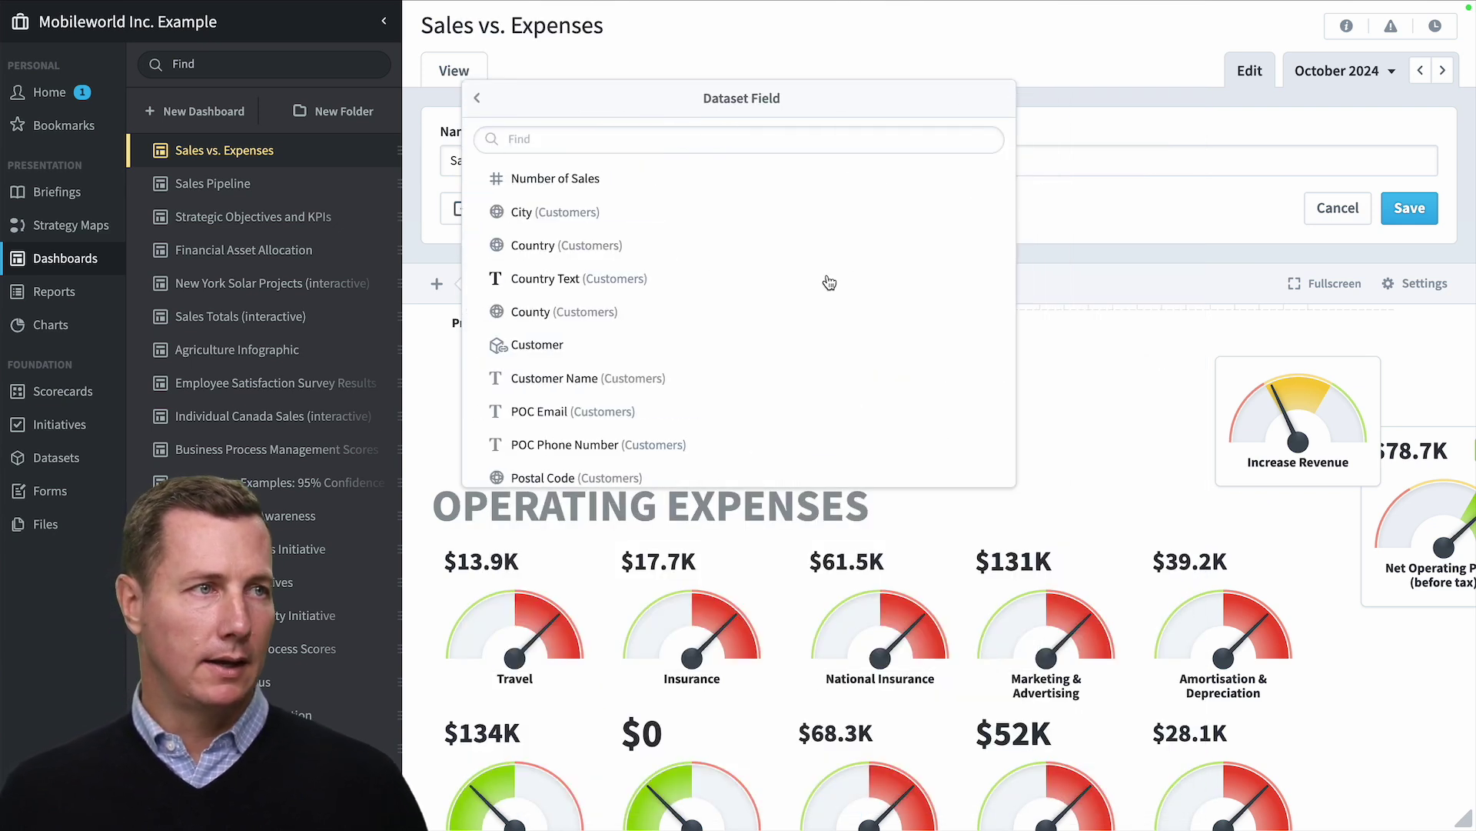
{"action": "scroll", "coordinate": [838, 350], "scroll_direction": "down", "scroll_amount": 3}
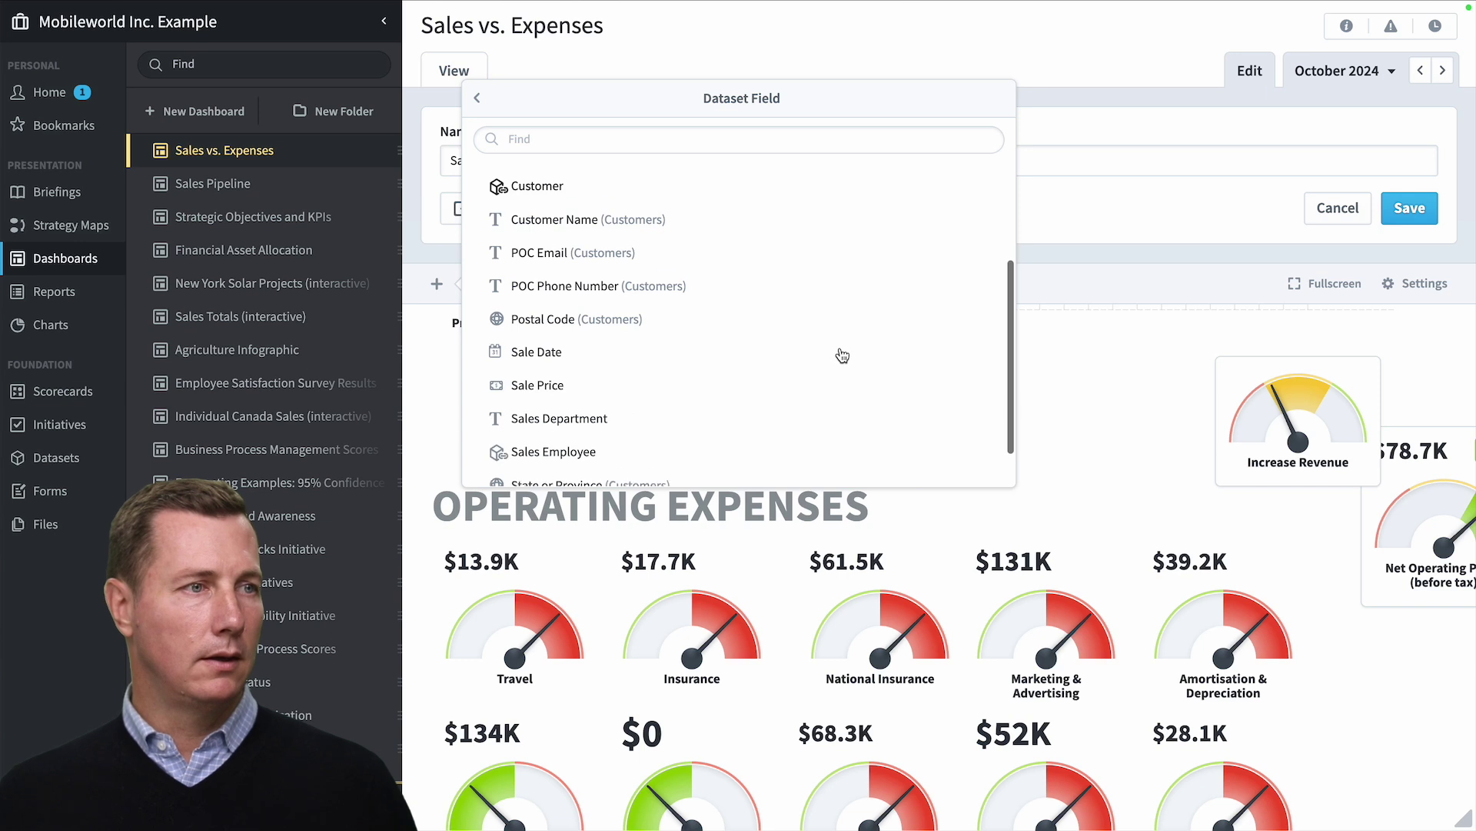
{"action": "left_click", "coordinate": [987, 372]}
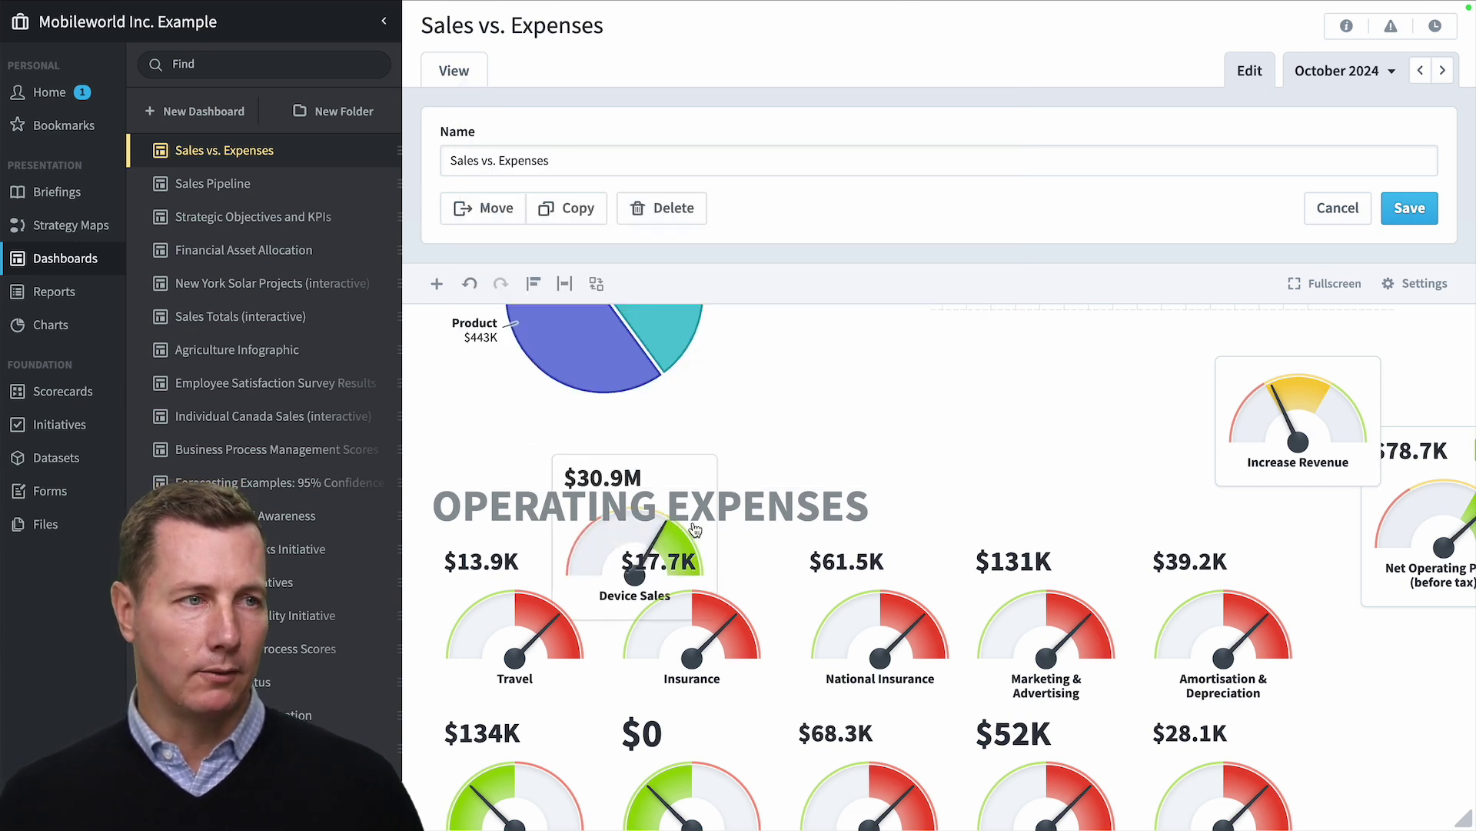
{"action": "left_click", "coordinate": [678, 464]}
{"action": "left_click_drag", "start_coordinate": [677, 465], "coordinate": [1072, 340]}
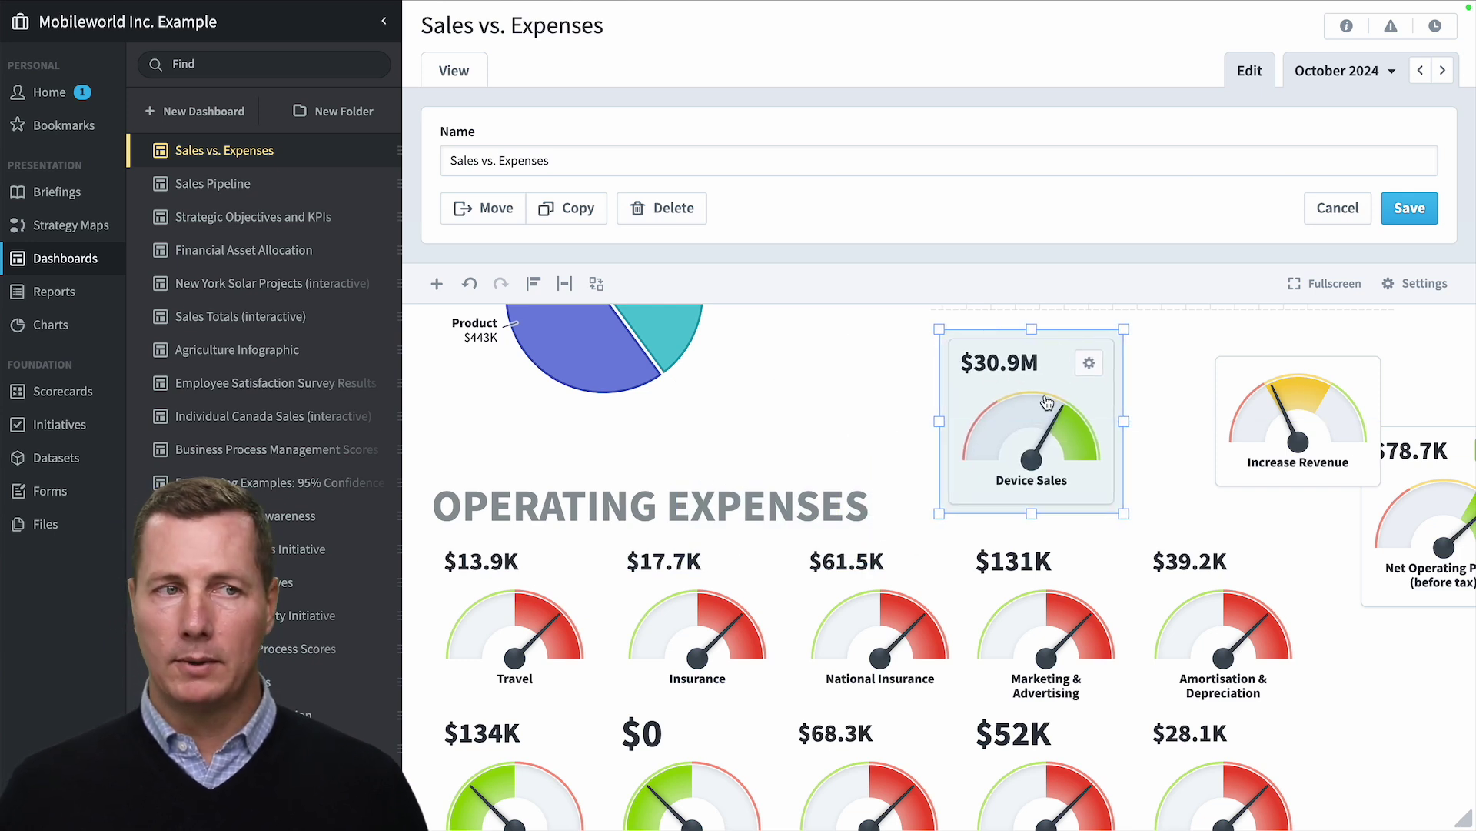
- Filter the Device Sales speedometer's data source to records whose Sale Date is in the Current Period
{"action": "left_click", "coordinate": [1082, 367]}
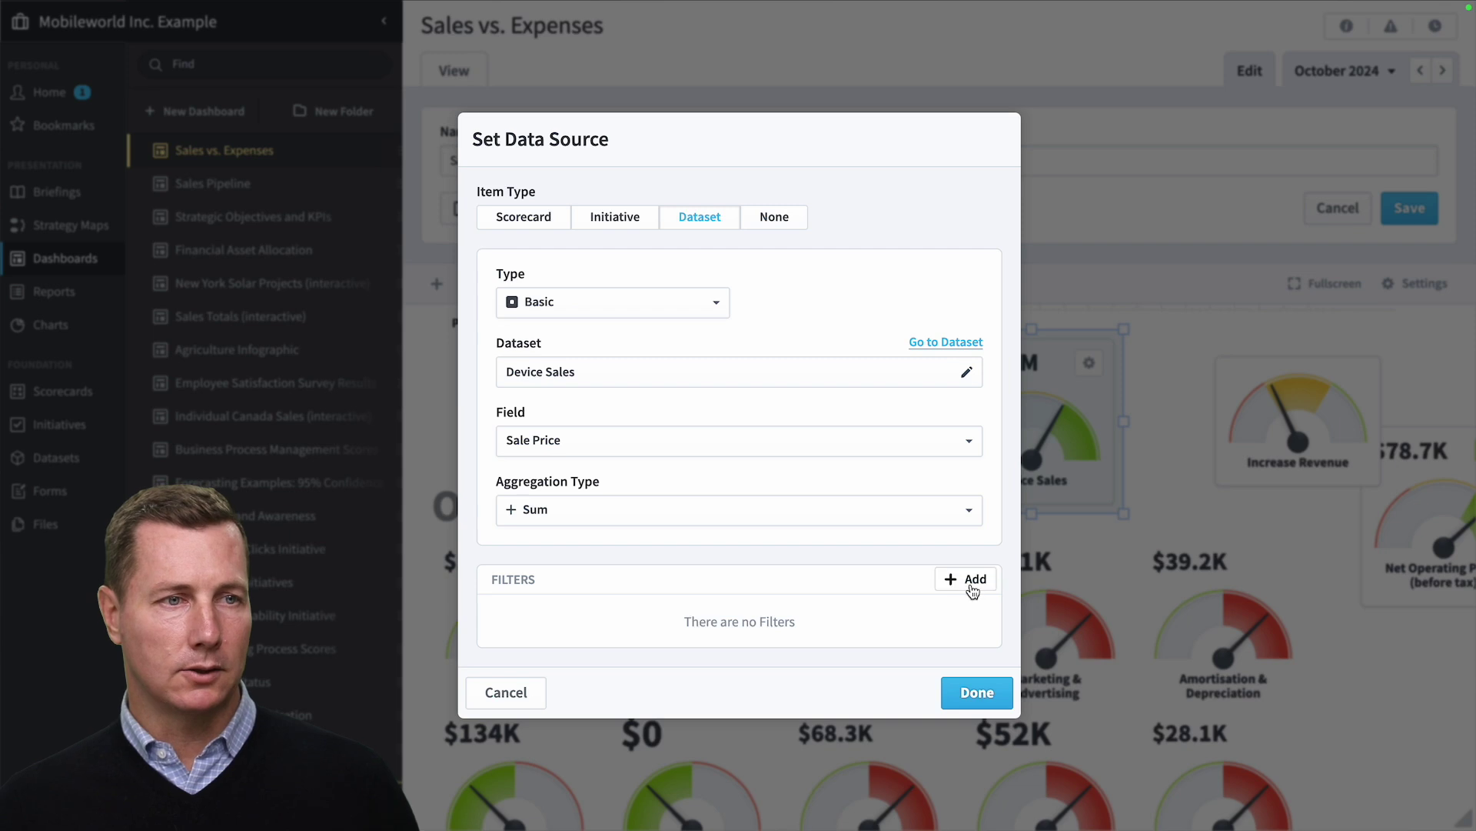
{"action": "left_click", "coordinate": [972, 586]}
{"action": "left_click", "coordinate": [719, 430]}
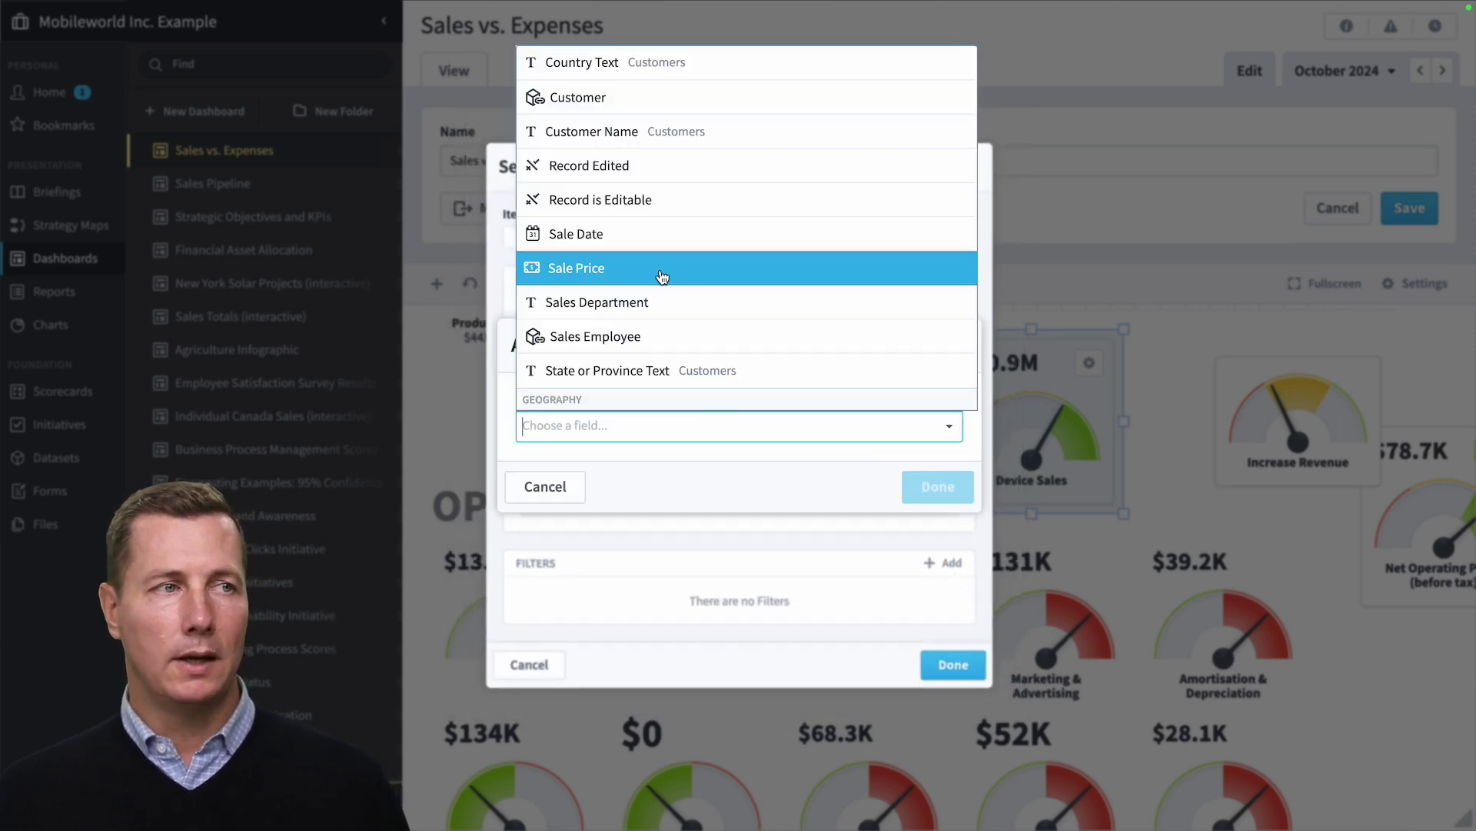
{"action": "left_click", "coordinate": [653, 245]}
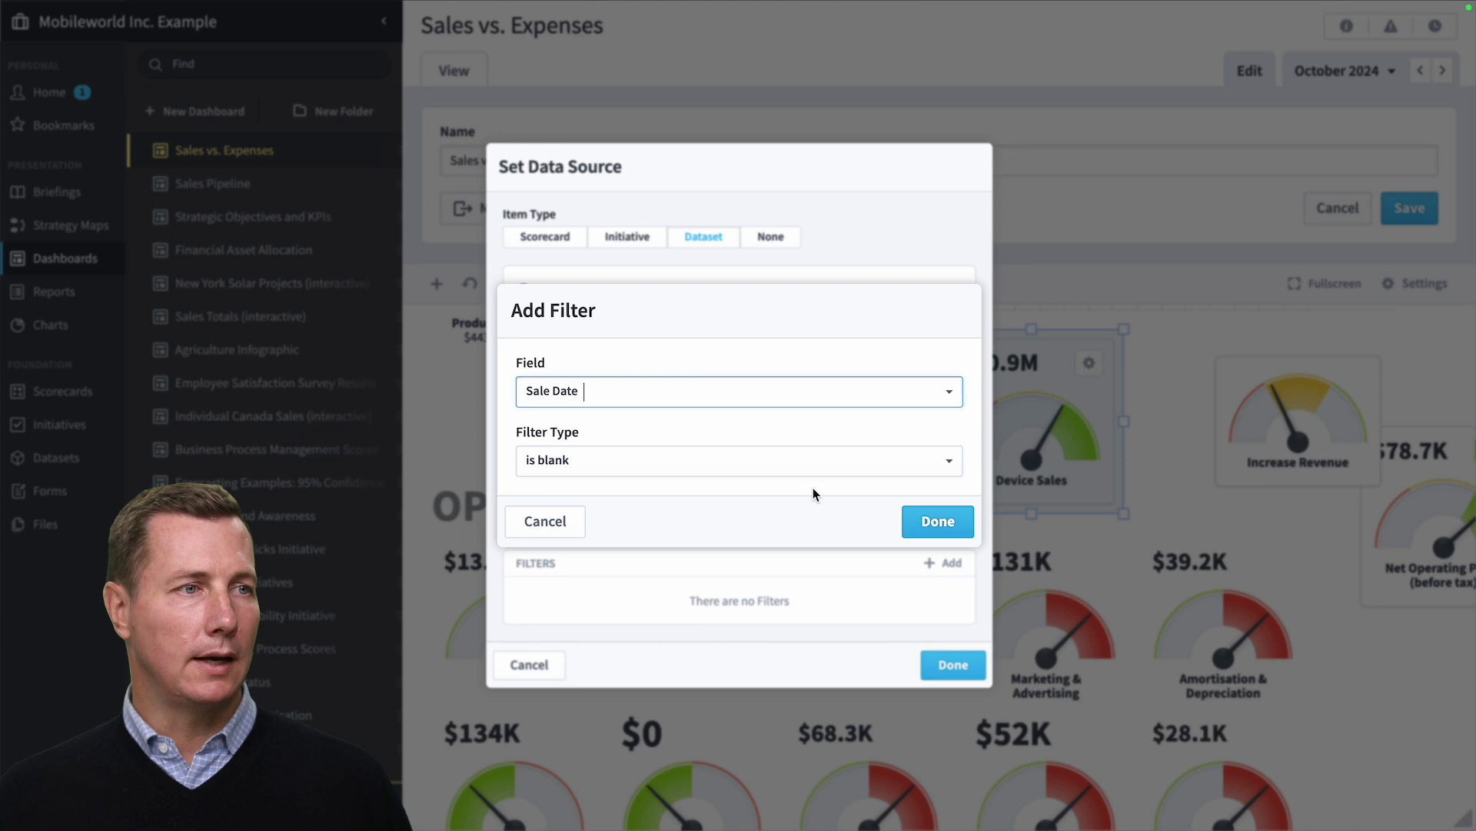
{"action": "left_click", "coordinate": [811, 468]}
{"action": "left_click", "coordinate": [799, 661]}
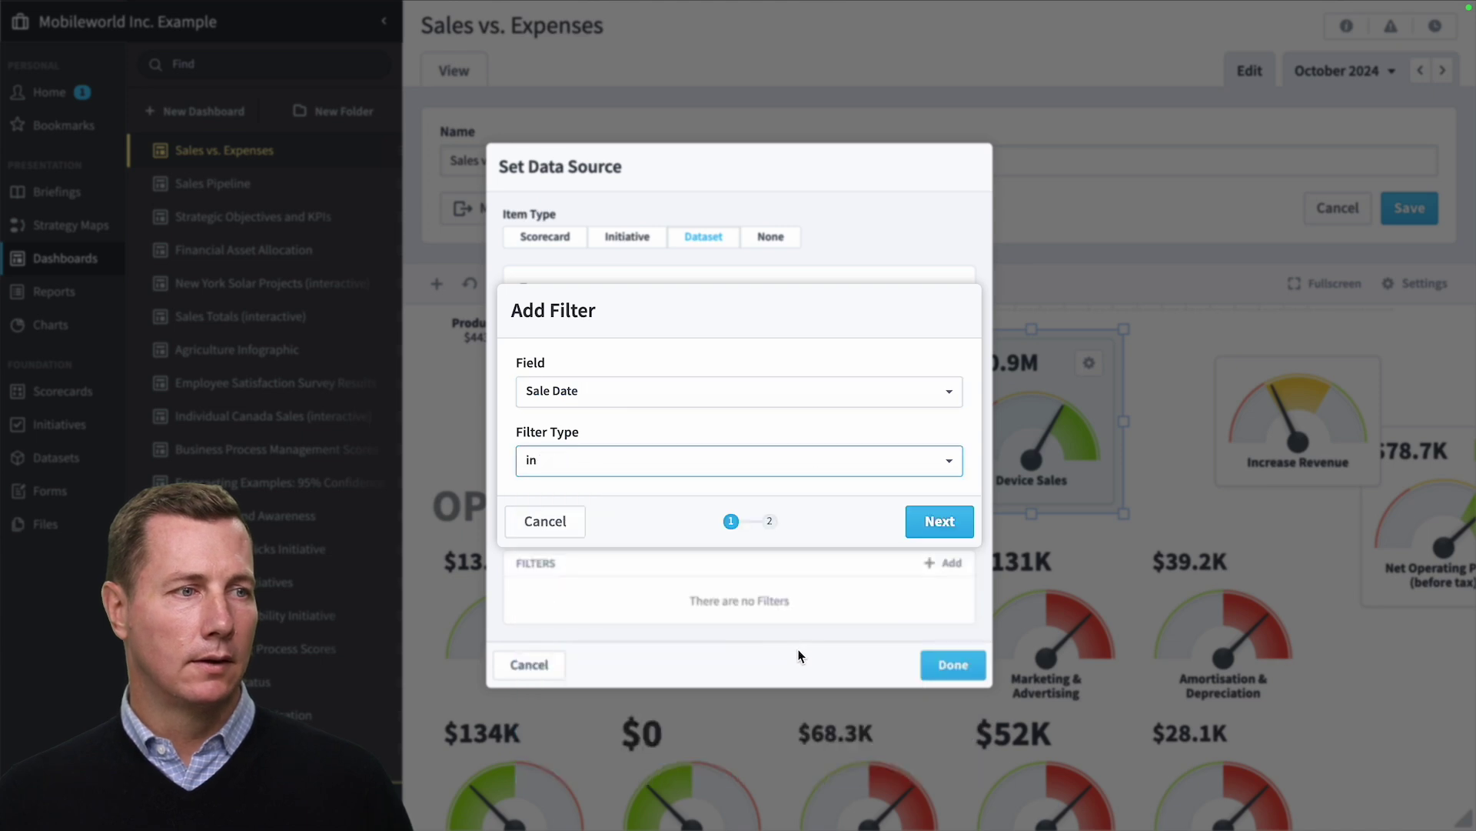
{"action": "left_click", "coordinate": [923, 537]}
{"action": "left_click", "coordinate": [959, 496]}
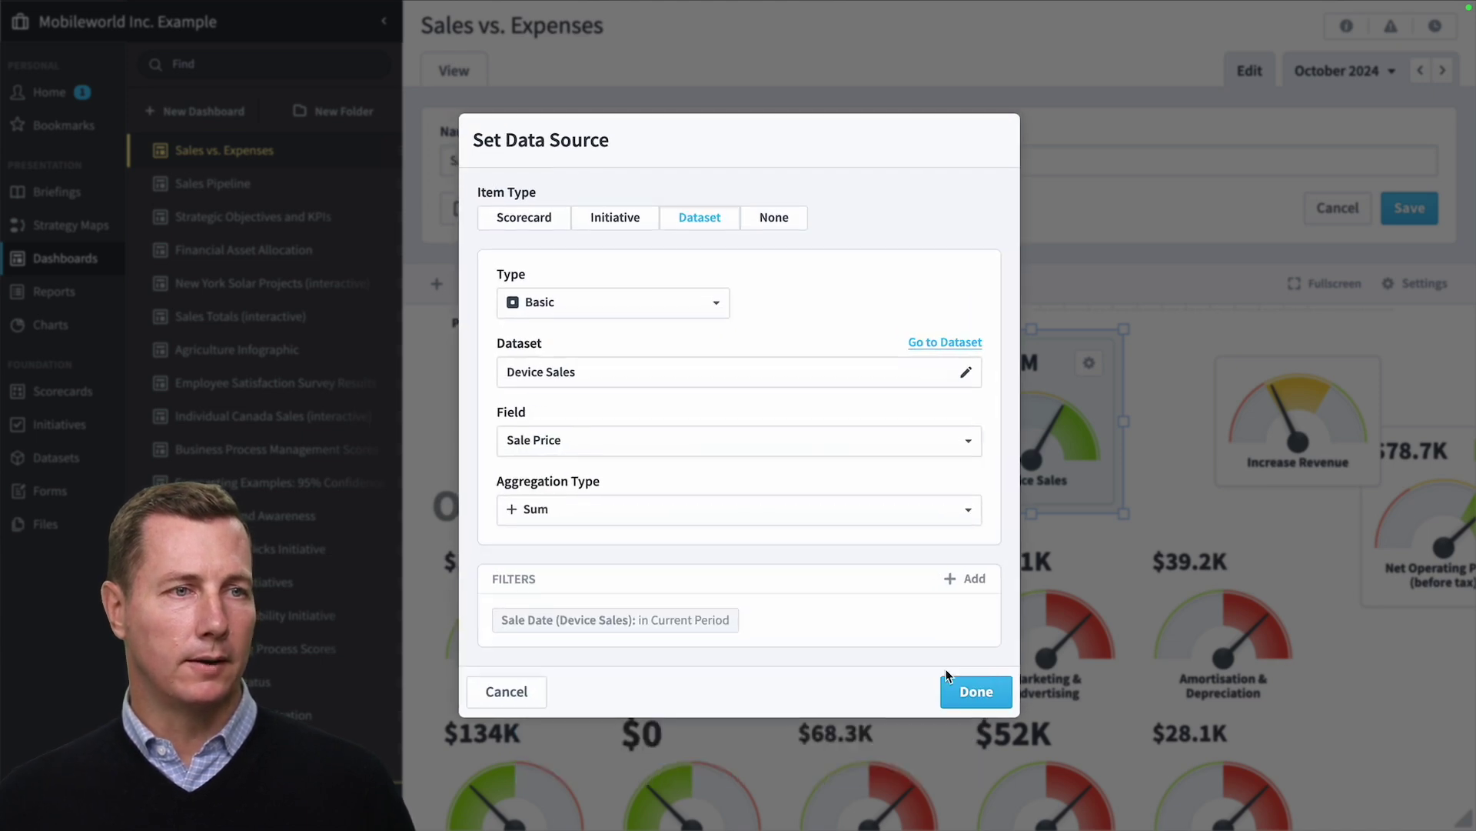
{"action": "left_click", "coordinate": [954, 693]}
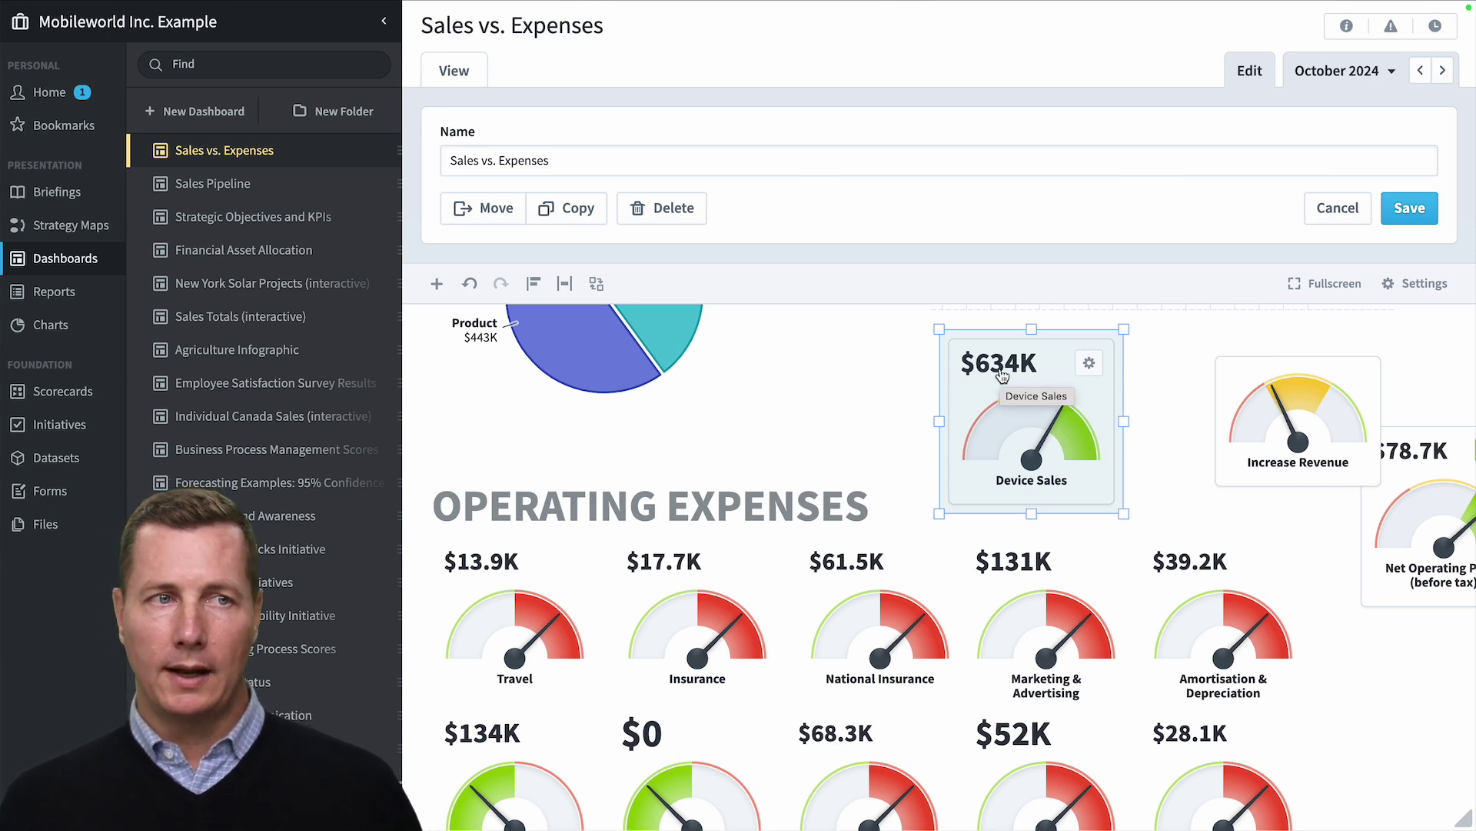
- View the dashboard for September 2024 and August 2024 to compare the Device Sales speedometer across periods
{"action": "left_click", "coordinate": [1419, 77]}
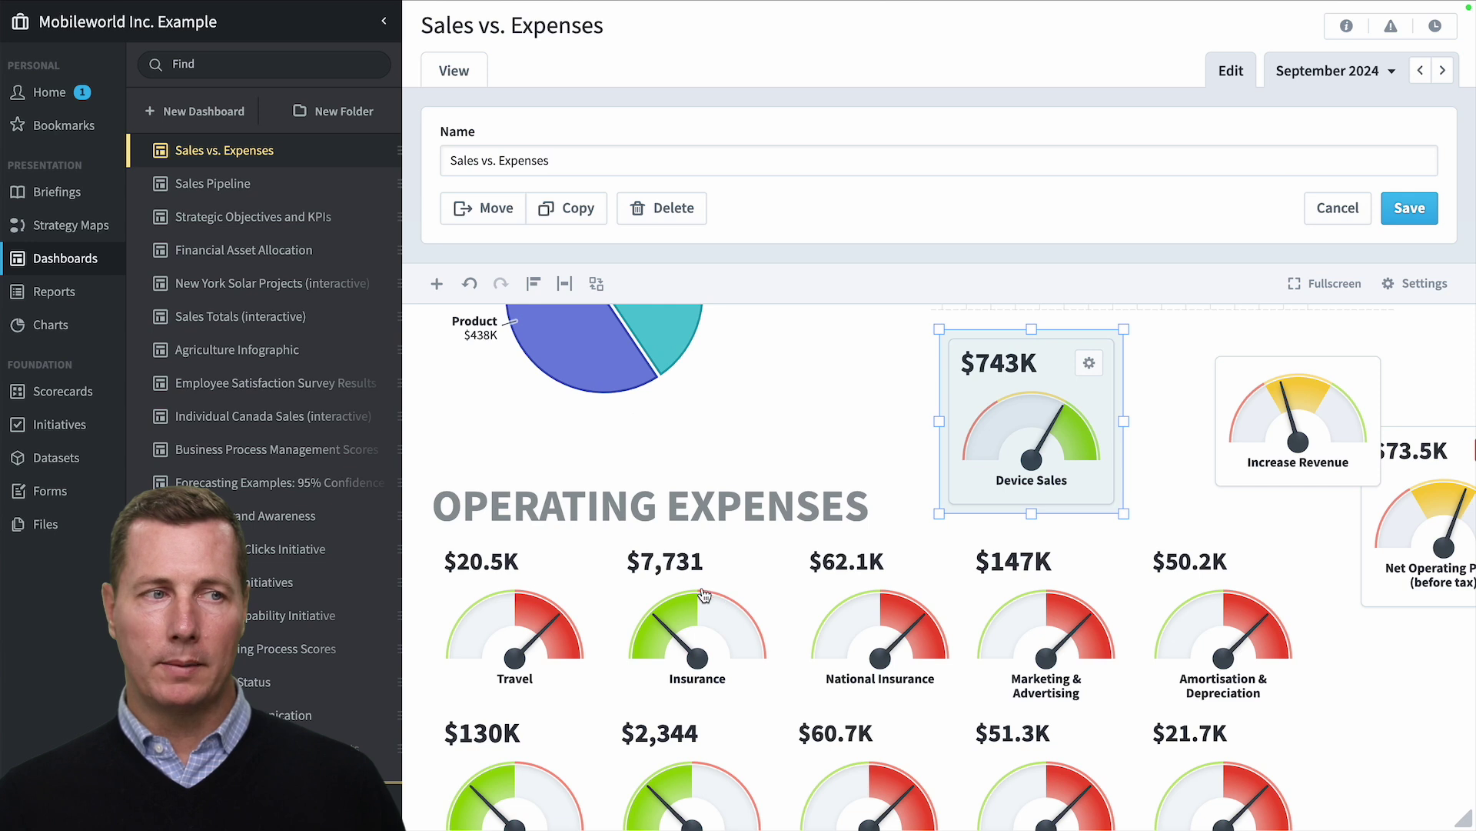
{"action": "left_click", "coordinate": [1421, 71]}
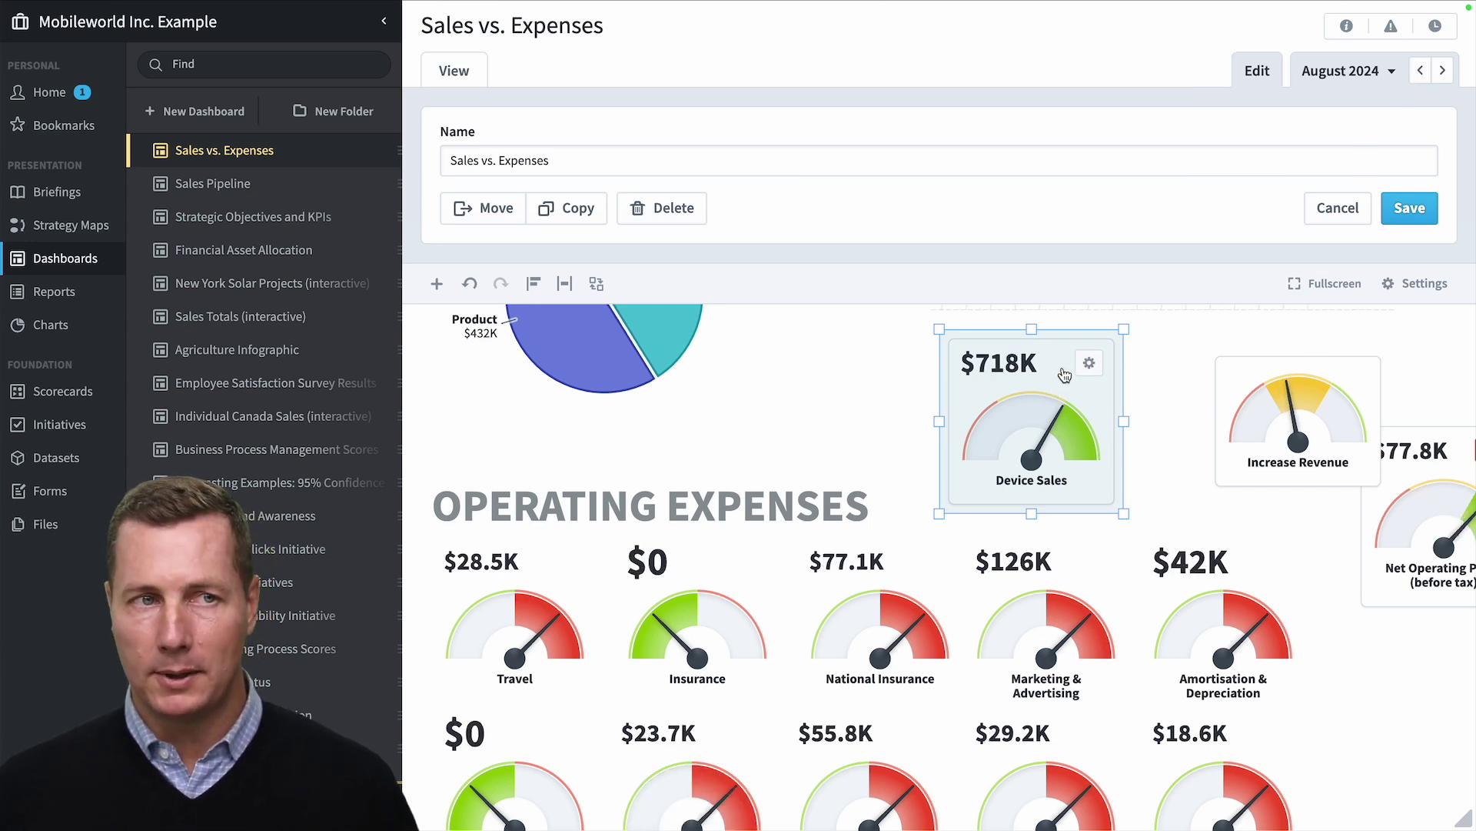
- Open the Device Sales speedometer's thresholds and clear every threshold value except the lowest
{"action": "left_click", "coordinate": [1087, 365]}
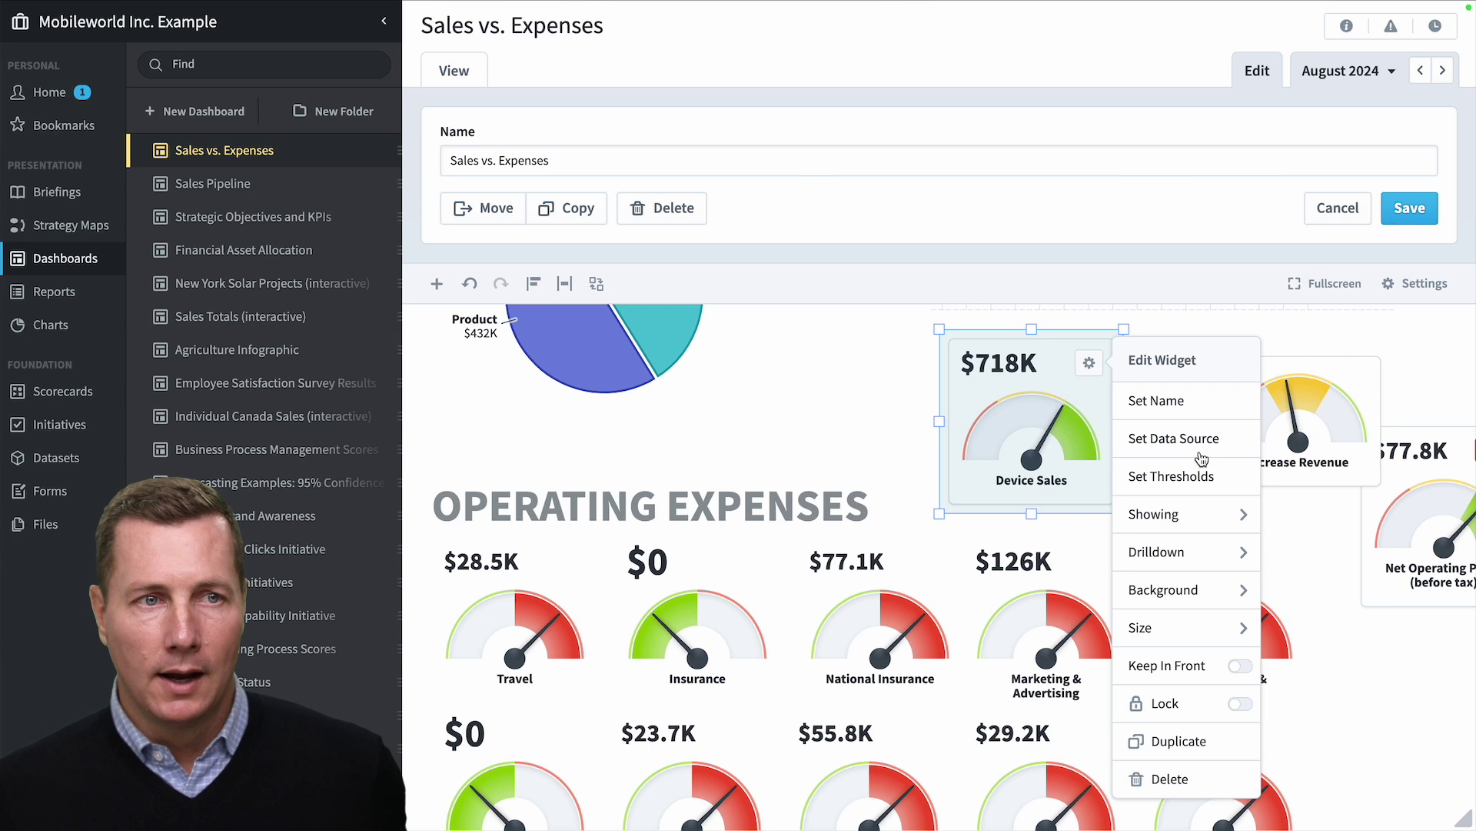
{"action": "left_click", "coordinate": [1180, 482]}
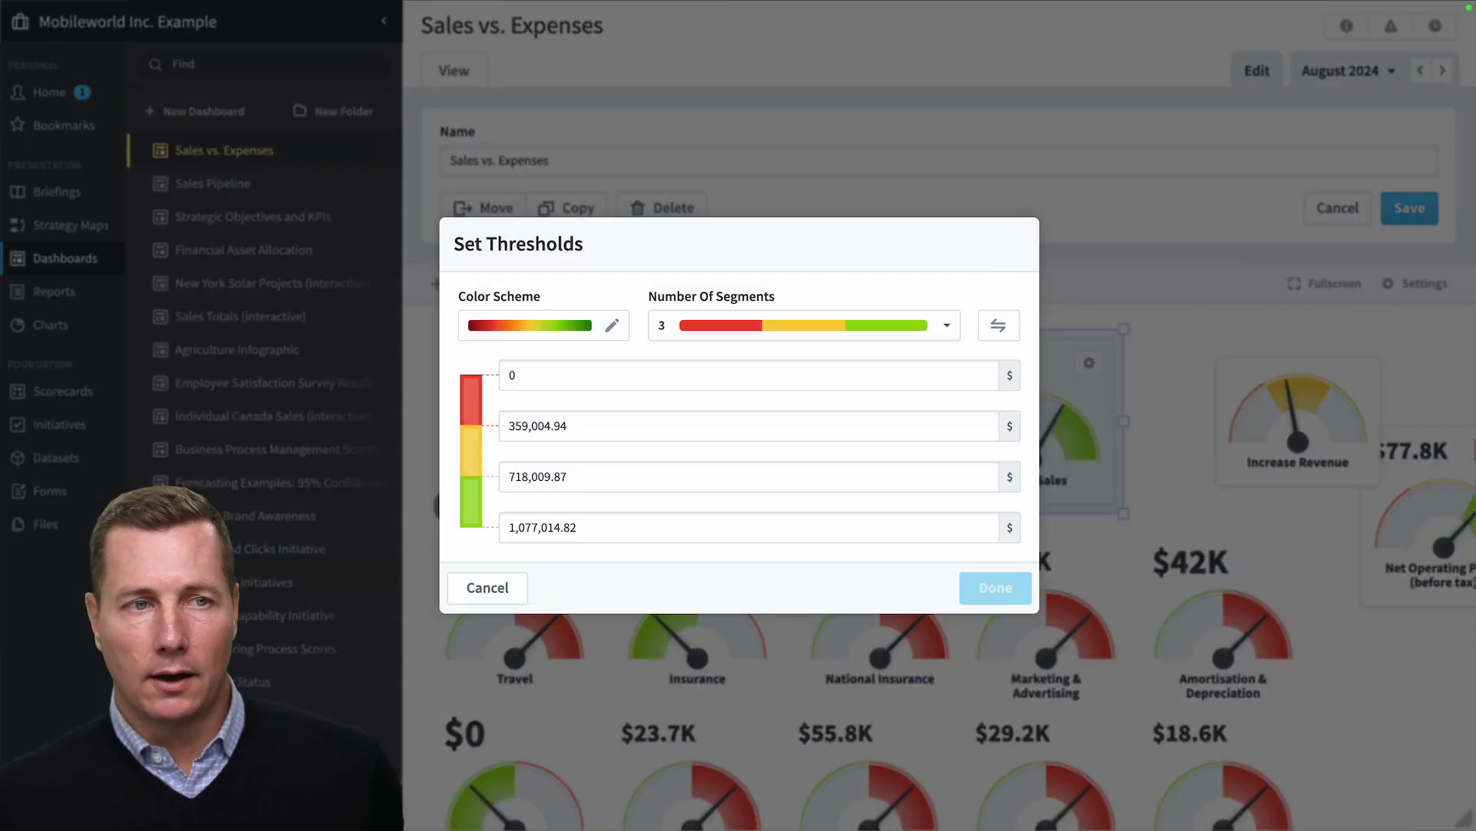
{"action": "left_click_drag", "start_coordinate": [606, 528], "coordinate": [450, 534]}
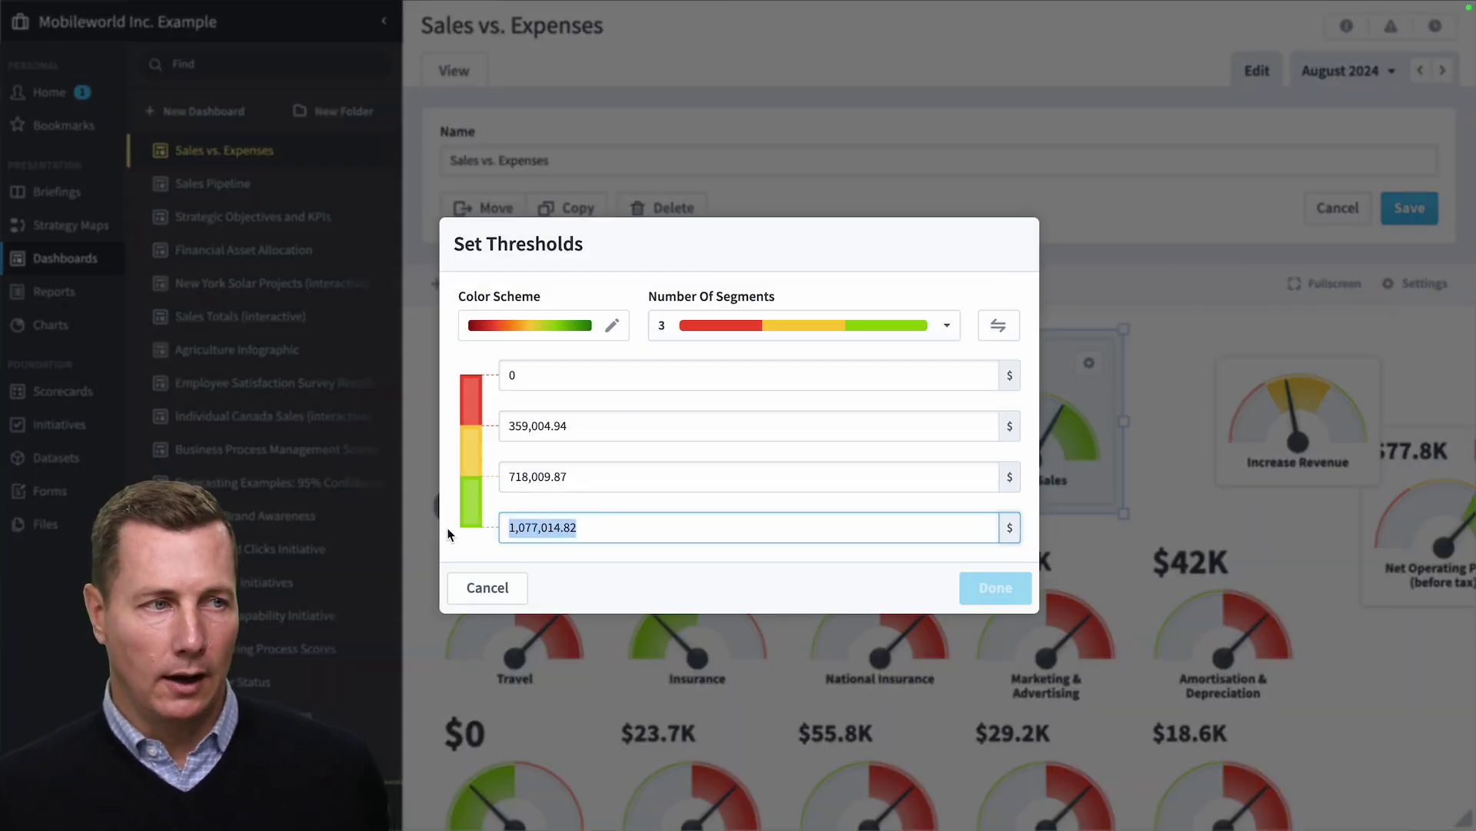
{"action": "key", "text": "BackSpace"}
{"action": "left_click_drag", "start_coordinate": [571, 476], "coordinate": [465, 473]}
{"action": "key", "text": "BackSpace"}
{"action": "left_click_drag", "start_coordinate": [571, 428], "coordinate": [469, 437]}
{"action": "key", "text": "BackSpace"}
- Give the Device Sales thresholds the yellow-to-red-to-purple color scheme and 6 segments
{"action": "left_click", "coordinate": [581, 331]}
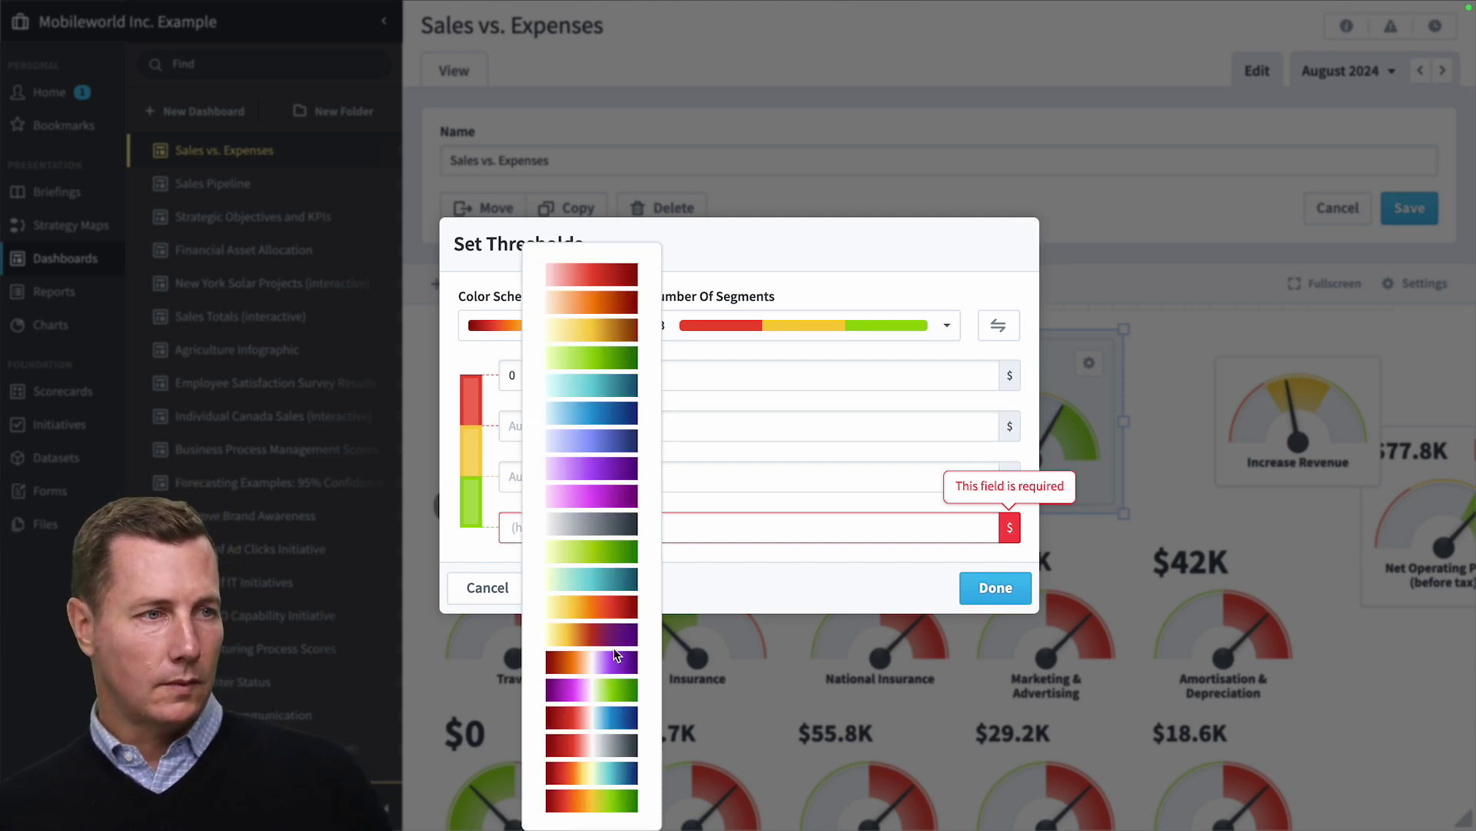
{"action": "left_click", "coordinate": [616, 640]}
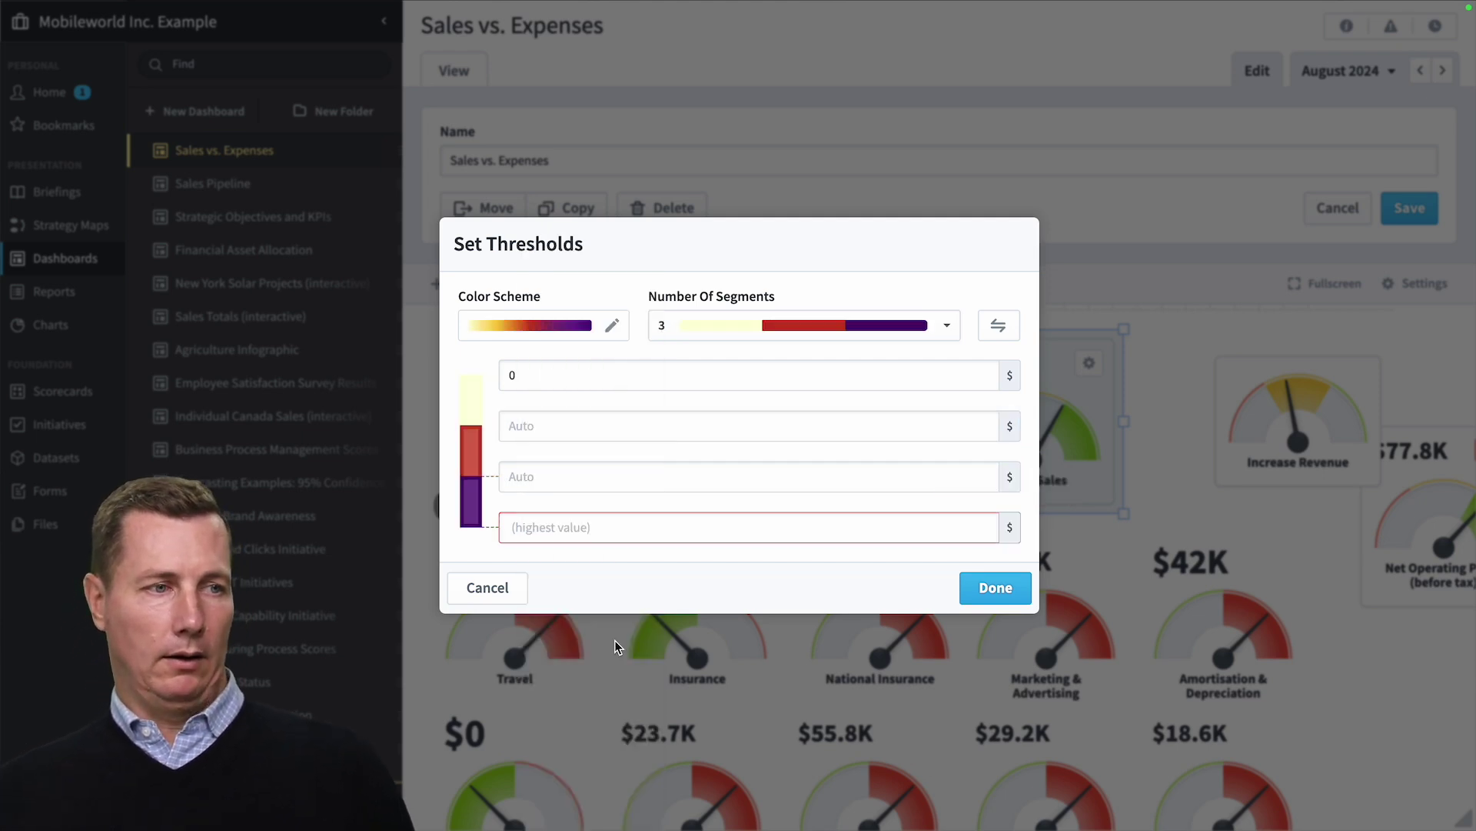
{"action": "left_click", "coordinate": [861, 332]}
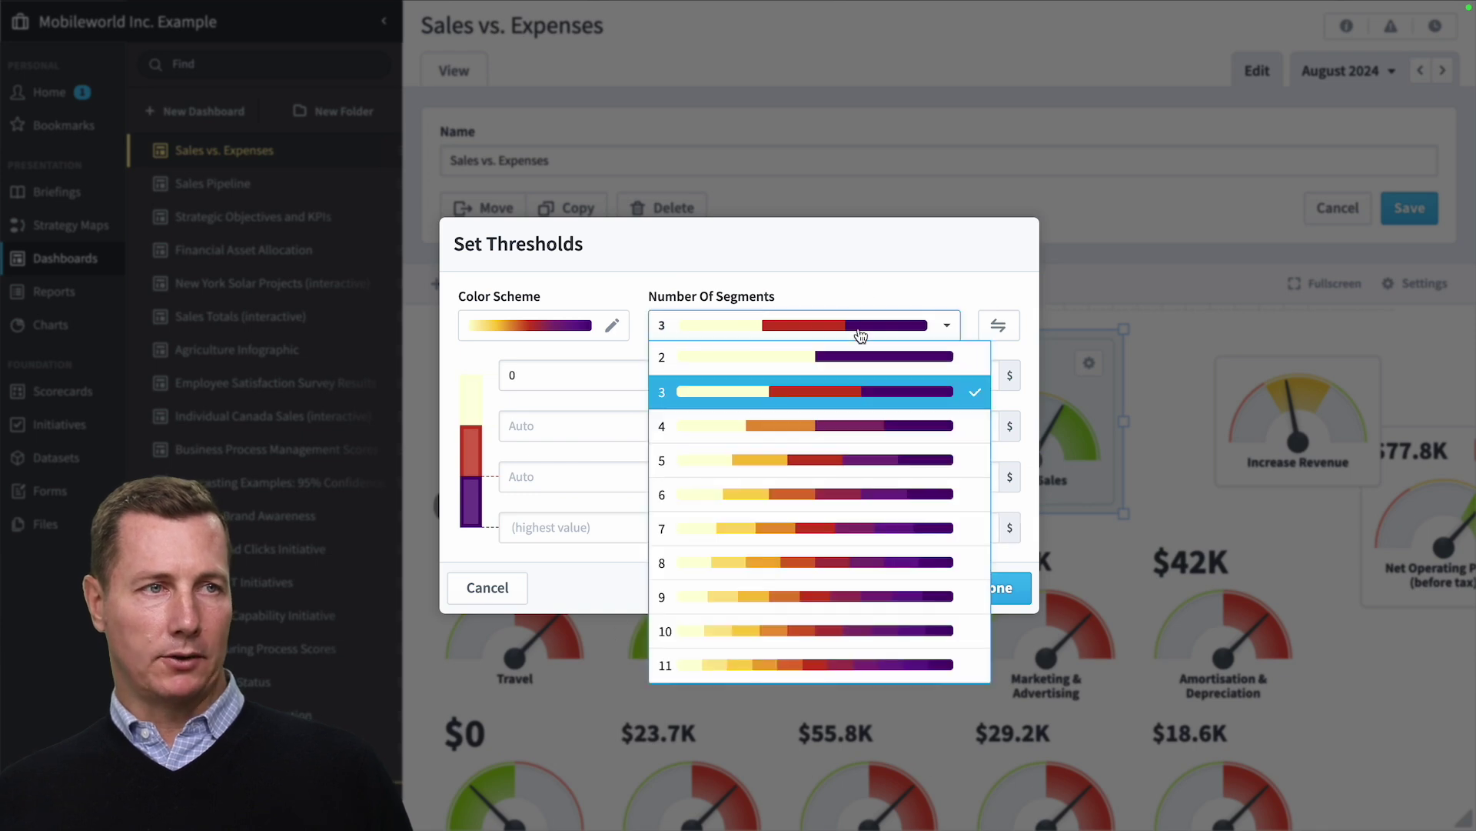
{"action": "left_click", "coordinate": [869, 494]}
- Set the Device Sales lowest threshold to 350000 and the highest to 900000, and shift the speedometer slightly left
{"action": "left_click", "coordinate": [553, 343]}
{"action": "key", "text": "shift+Tab"}
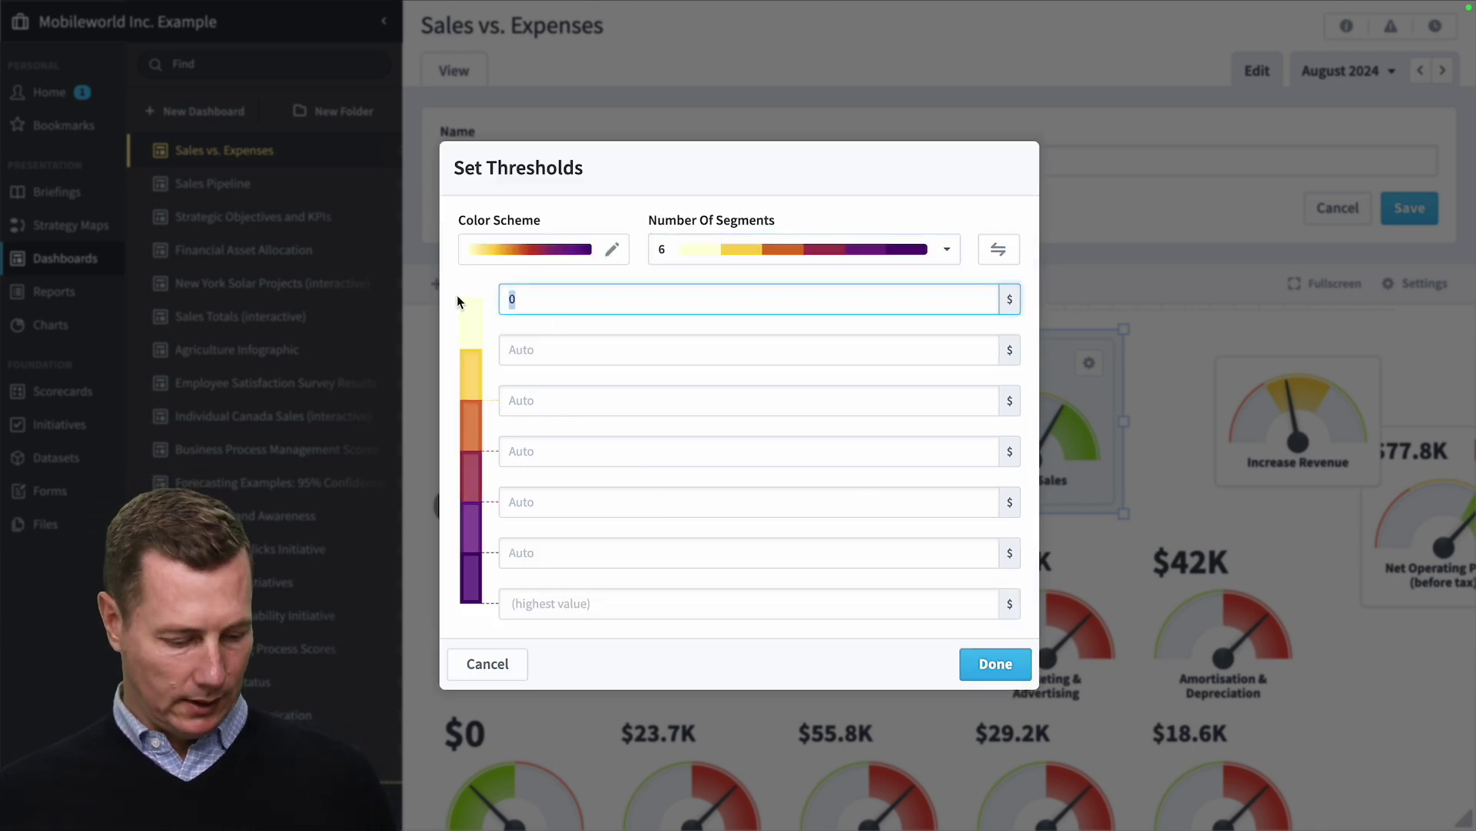
{"action": "type", "text": "350000"}
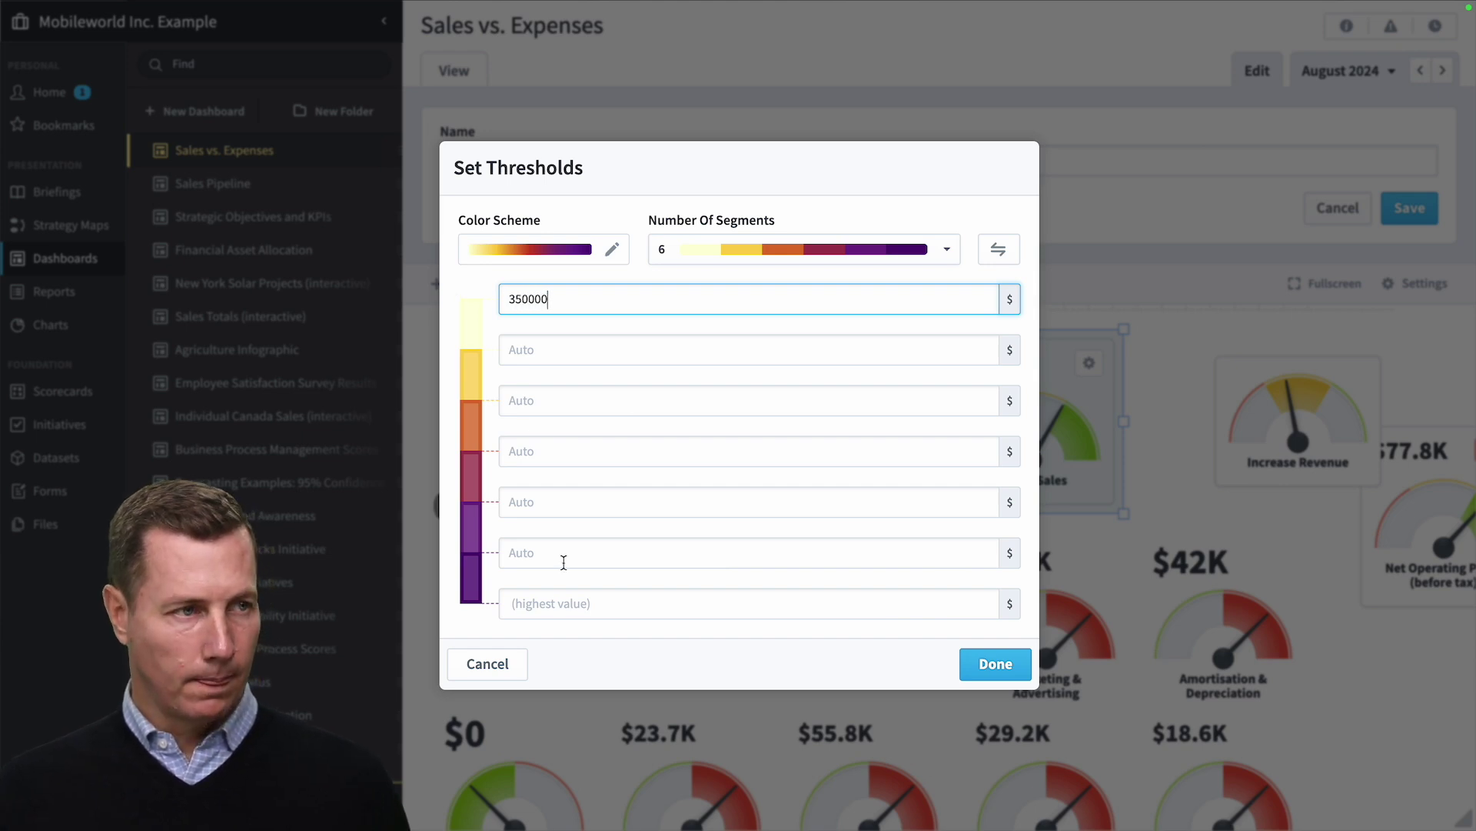
{"action": "left_click", "coordinate": [566, 603]}
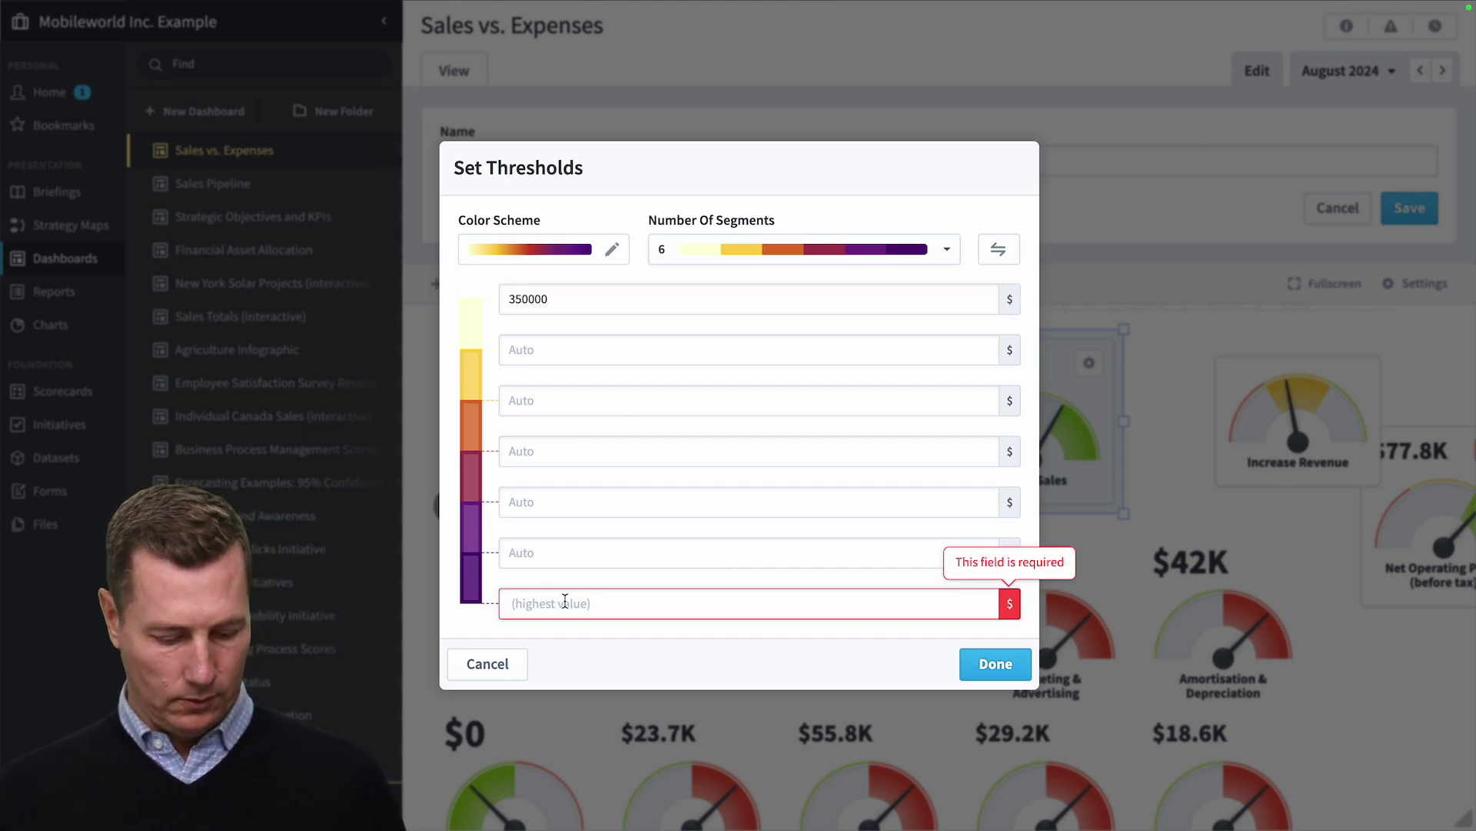
{"action": "type", "text": "900000"}
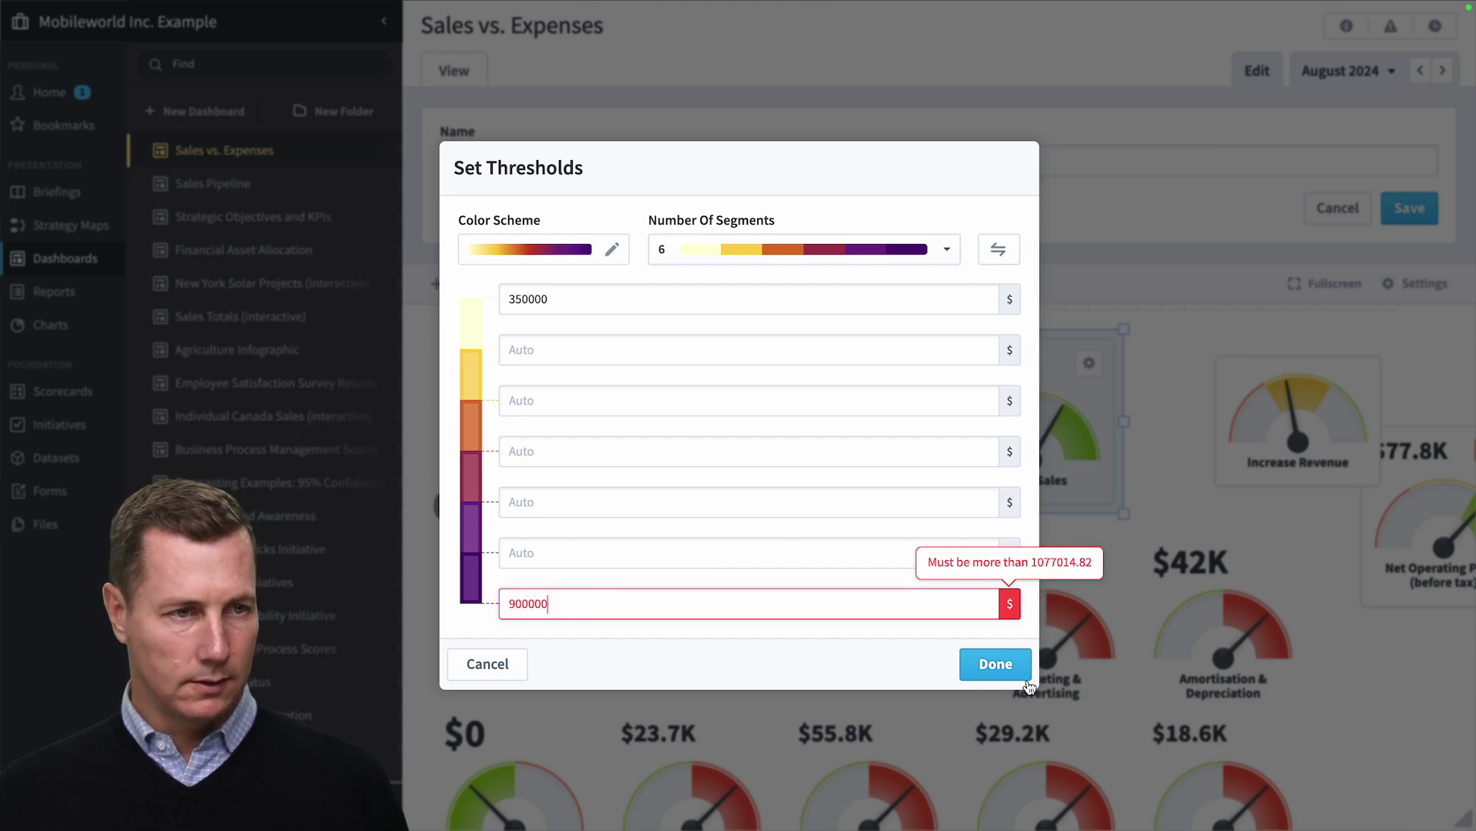
{"action": "left_click", "coordinate": [1027, 678]}
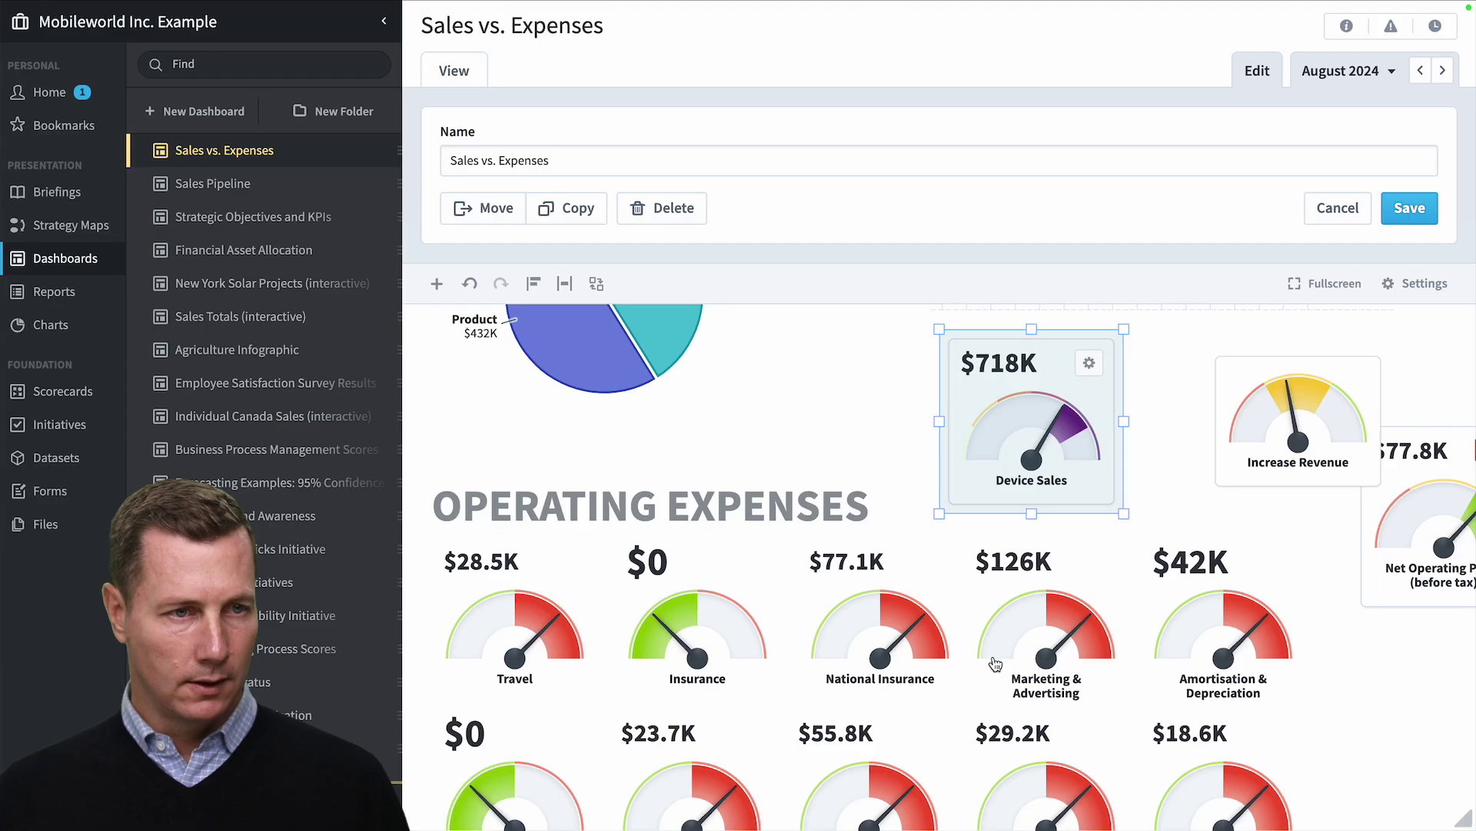
{"action": "left_click_drag", "start_coordinate": [1058, 436], "coordinate": [966, 444]}
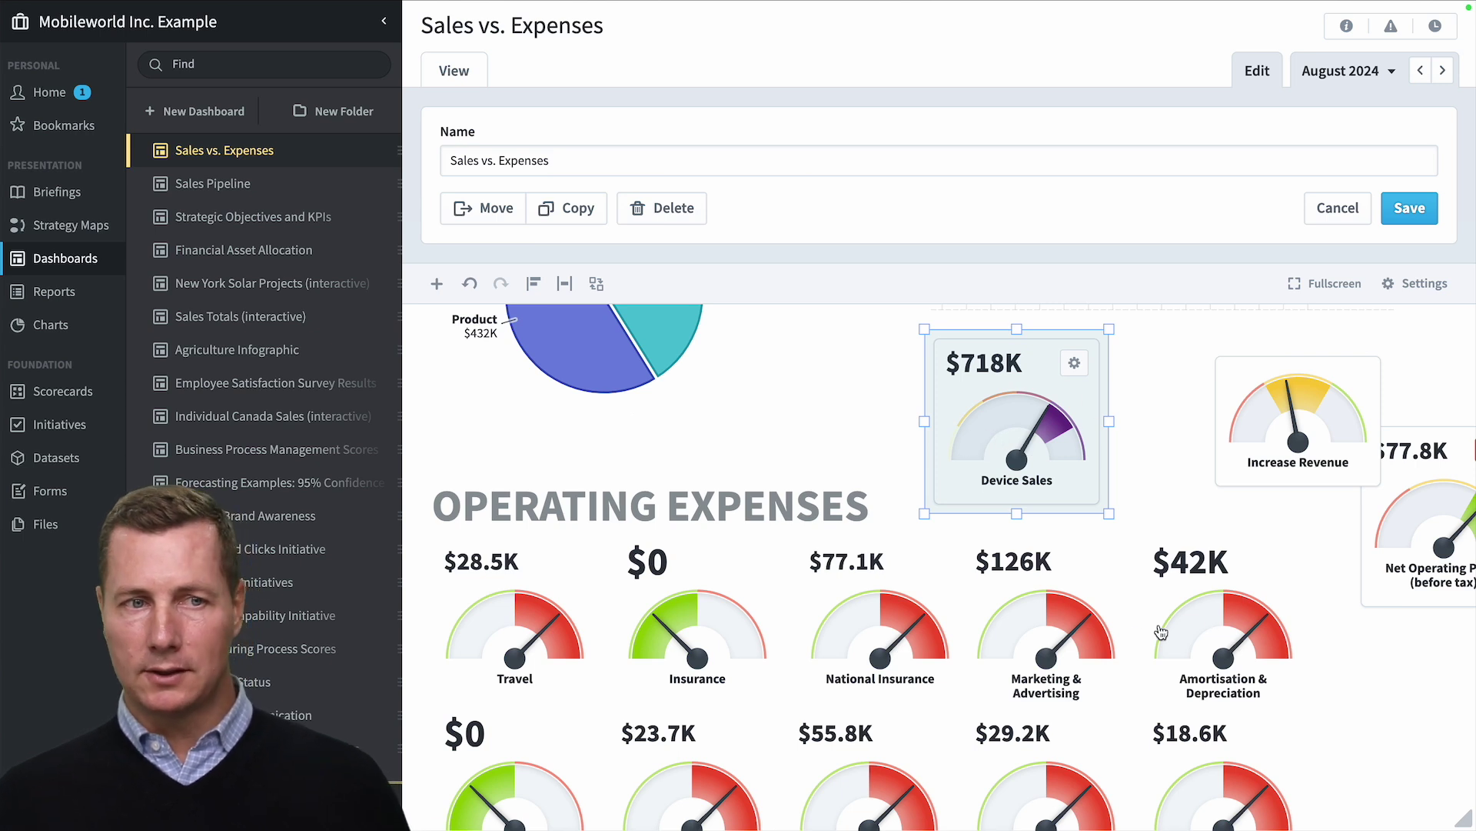
- View the dashboard month by month from July back to April 2024 to compare the Device Sales speedometer's segment colors
{"action": "left_click", "coordinate": [1419, 70]}
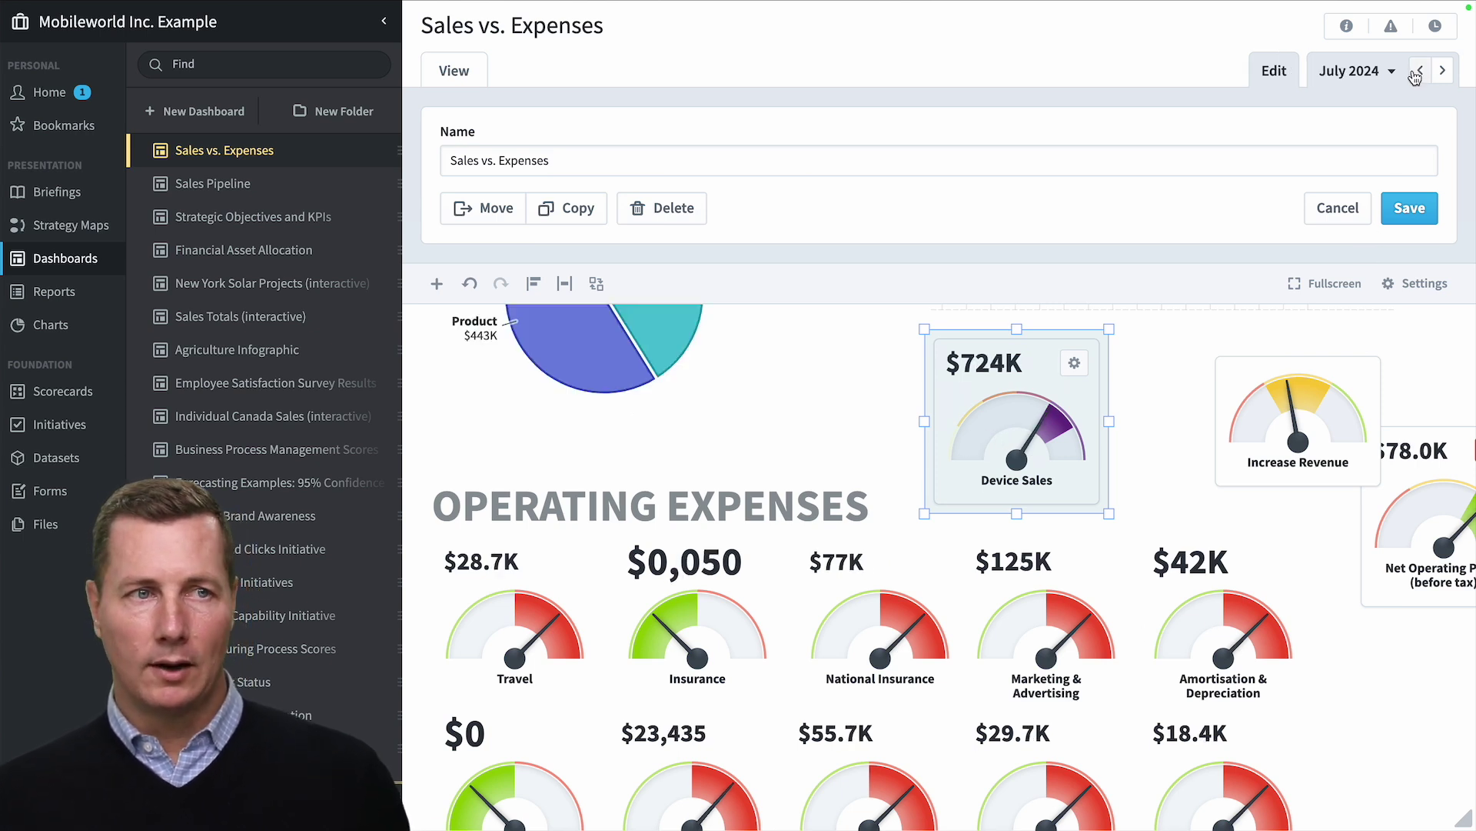
{"action": "left_click", "coordinate": [1420, 72]}
{"action": "left_click", "coordinate": [1420, 71]}
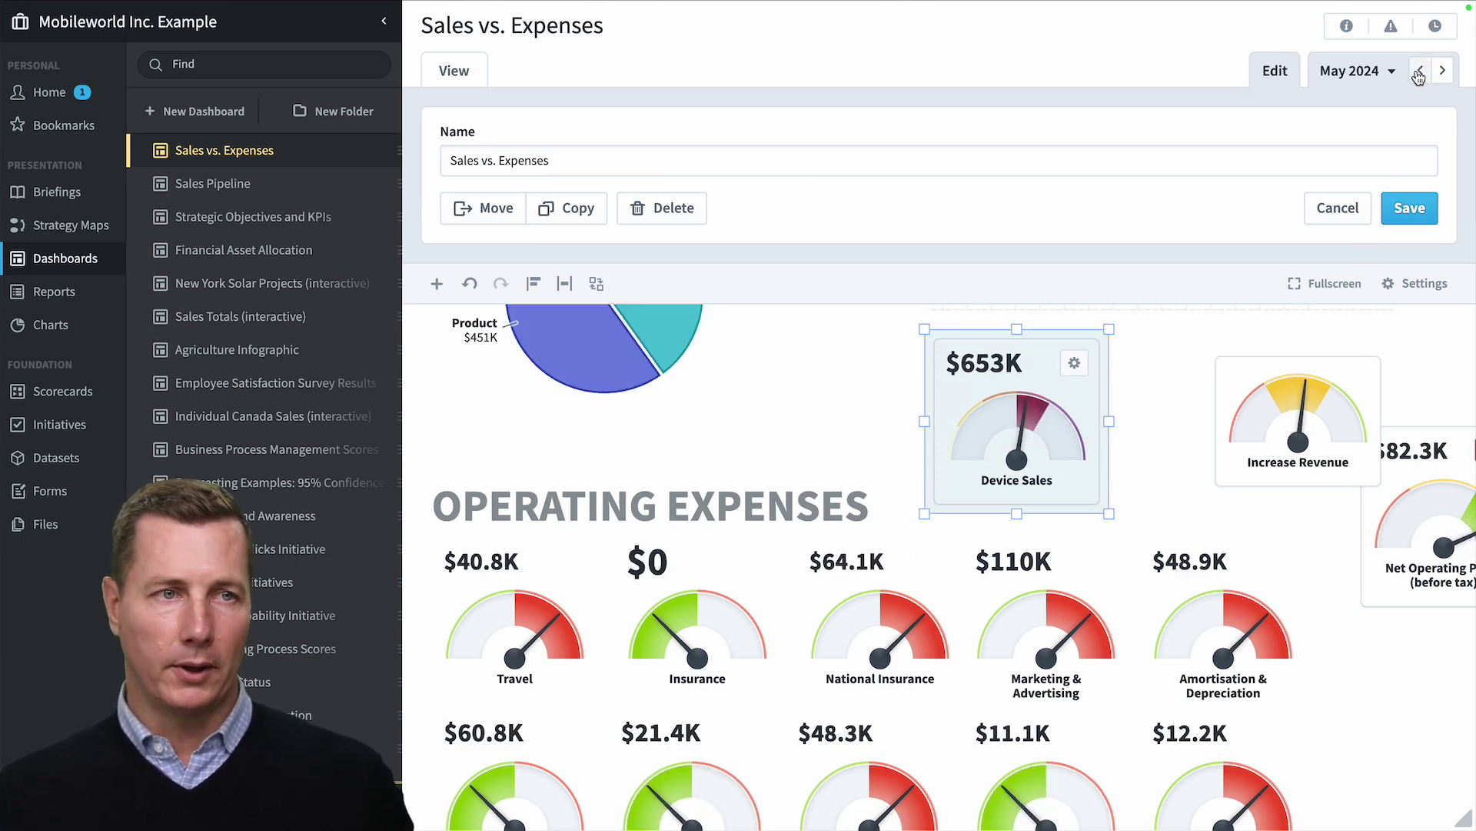
{"action": "left_click", "coordinate": [1419, 70]}
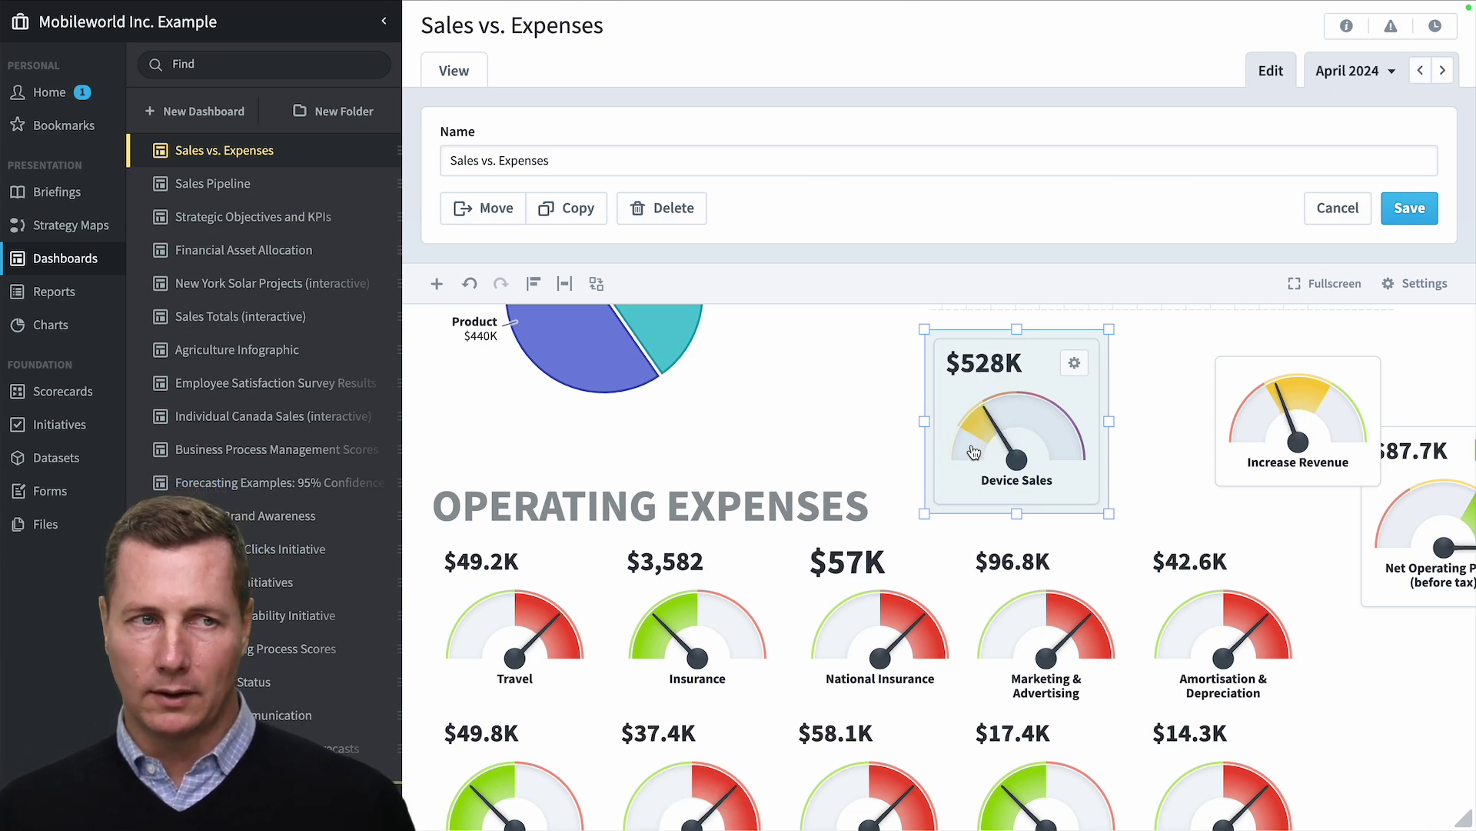
{"action": "left_click", "coordinate": [1159, 398]}
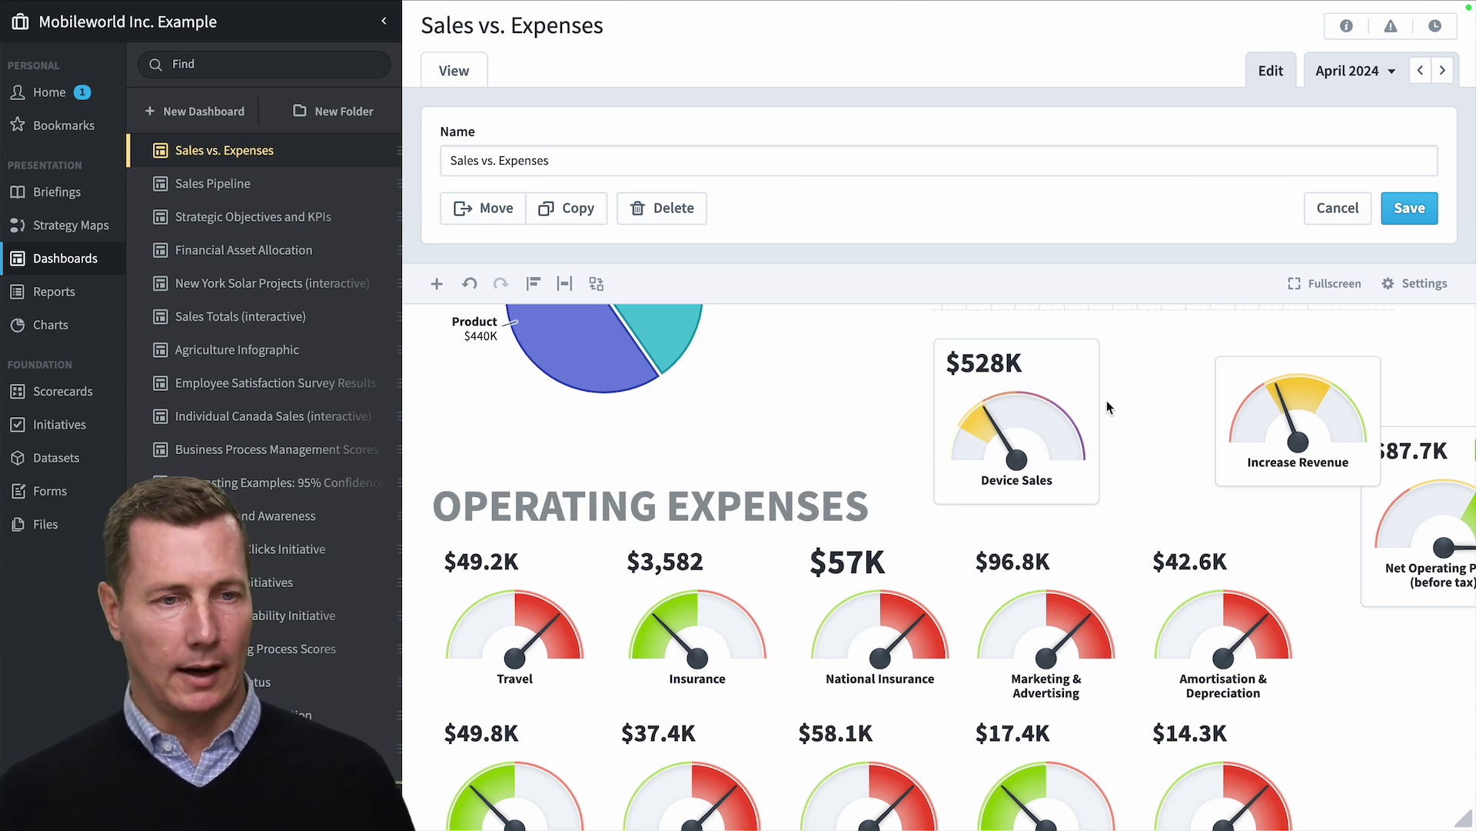
- Create a blank dashboard named New Dashboard, discarding the unsaved changes to Sales vs. Expenses
{"action": "left_click", "coordinate": [235, 117]}
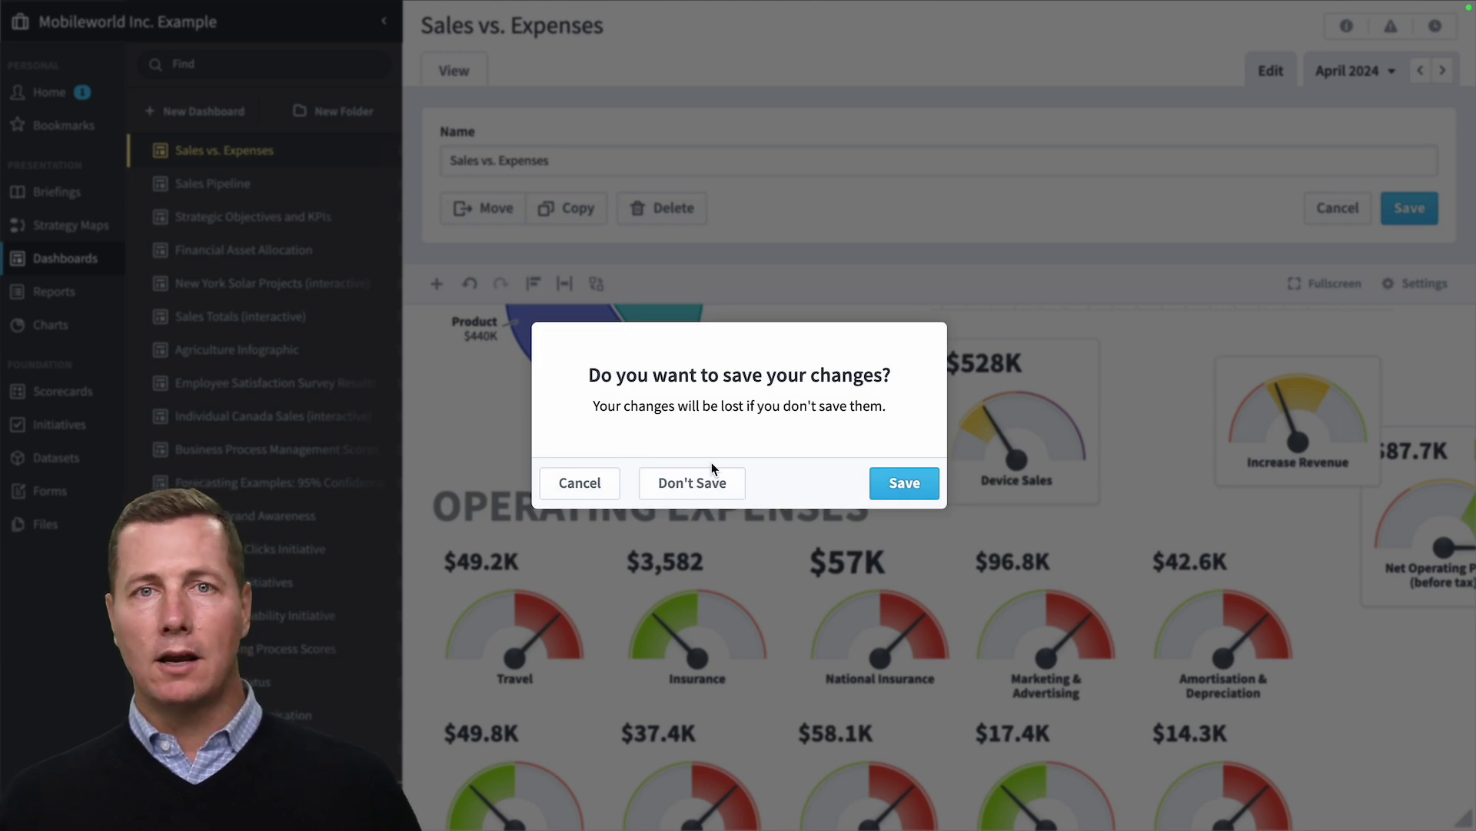
{"action": "left_click", "coordinate": [696, 492]}
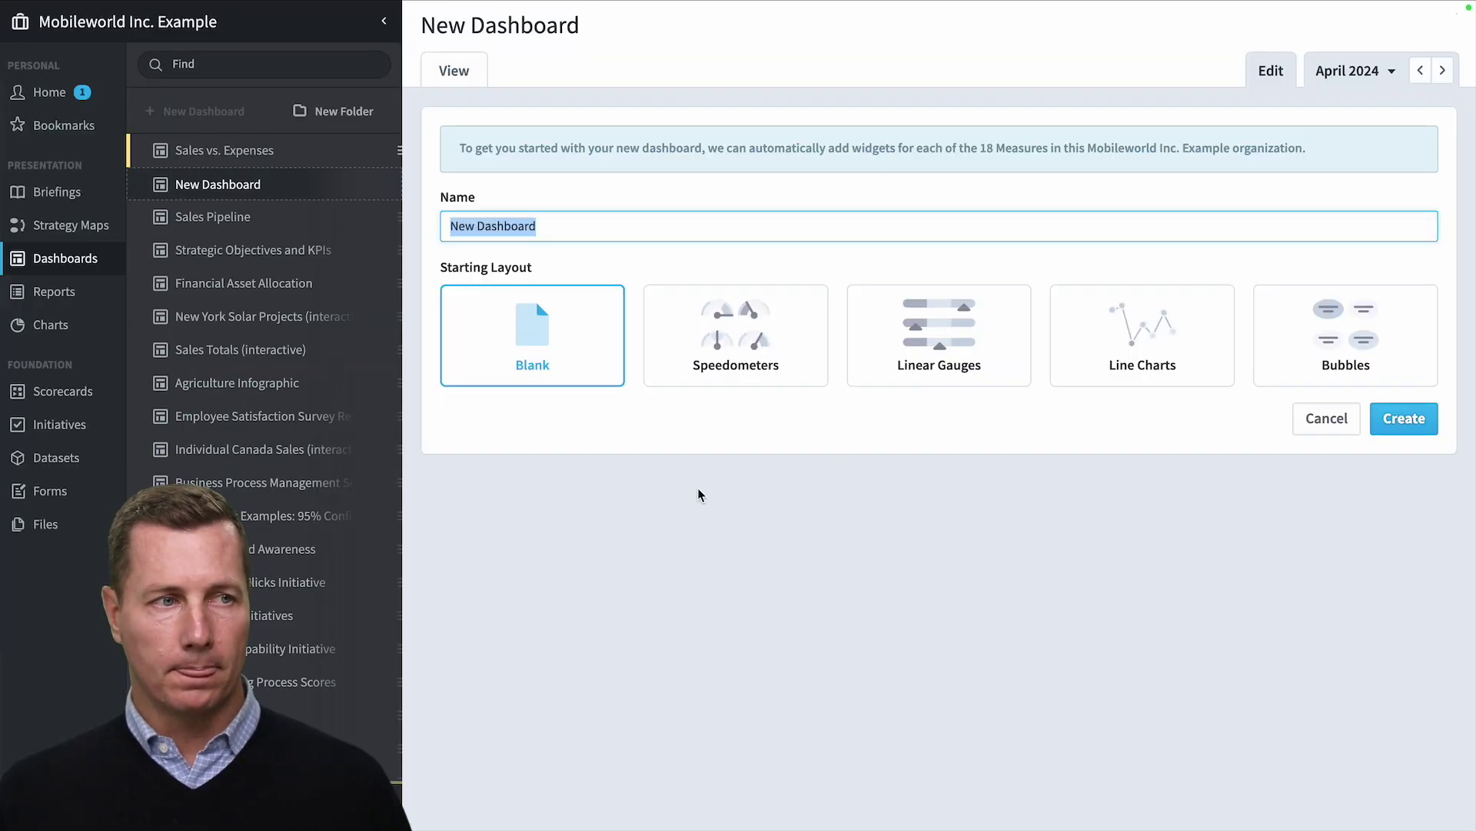
{"action": "left_click", "coordinate": [1402, 428]}
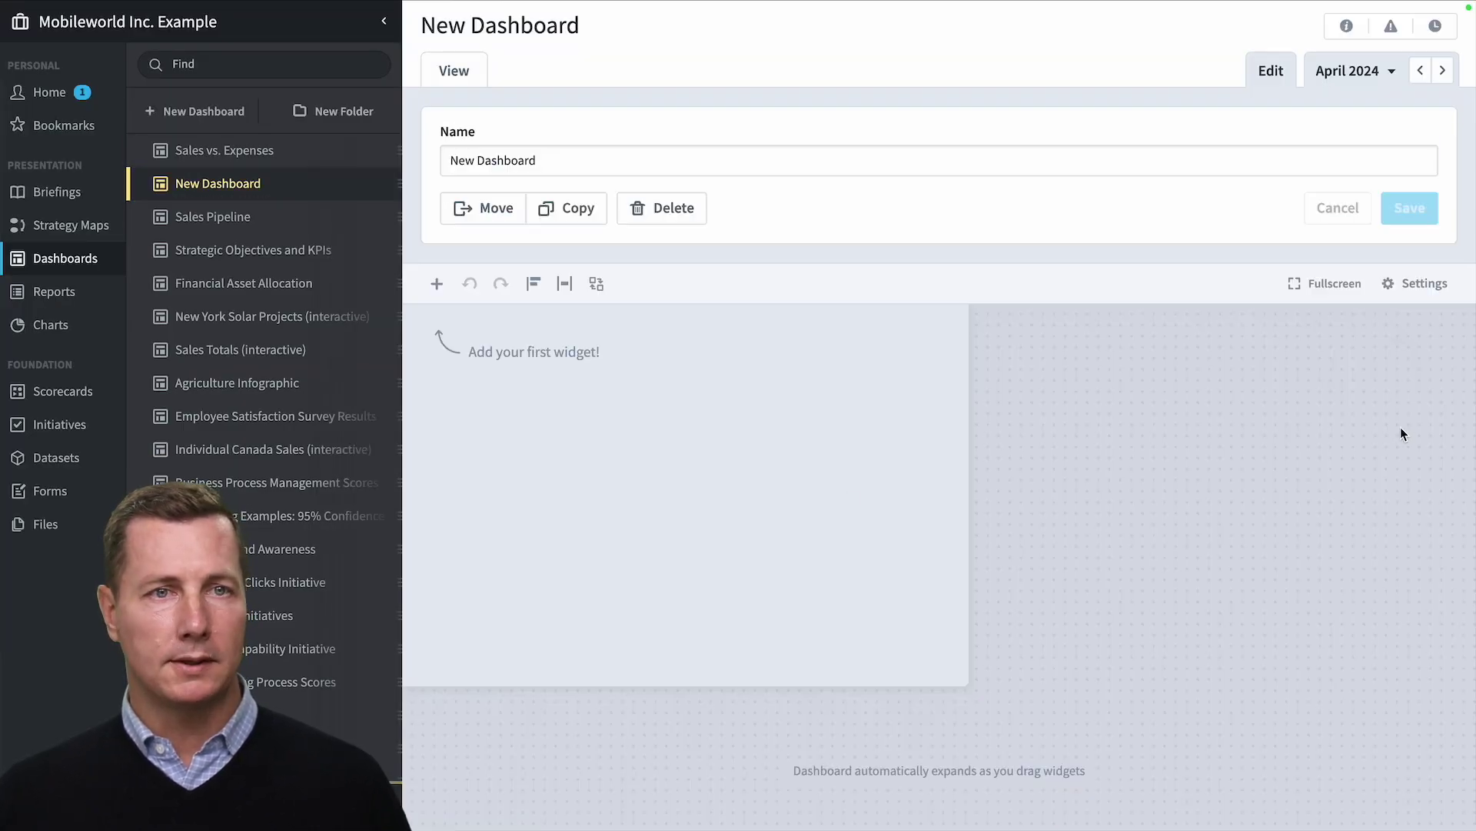
- Add cylinder, rounded rectangle, ellipse and curved arrow shapes and spread them apart on the canvas
{"action": "left_click", "coordinate": [437, 283]}
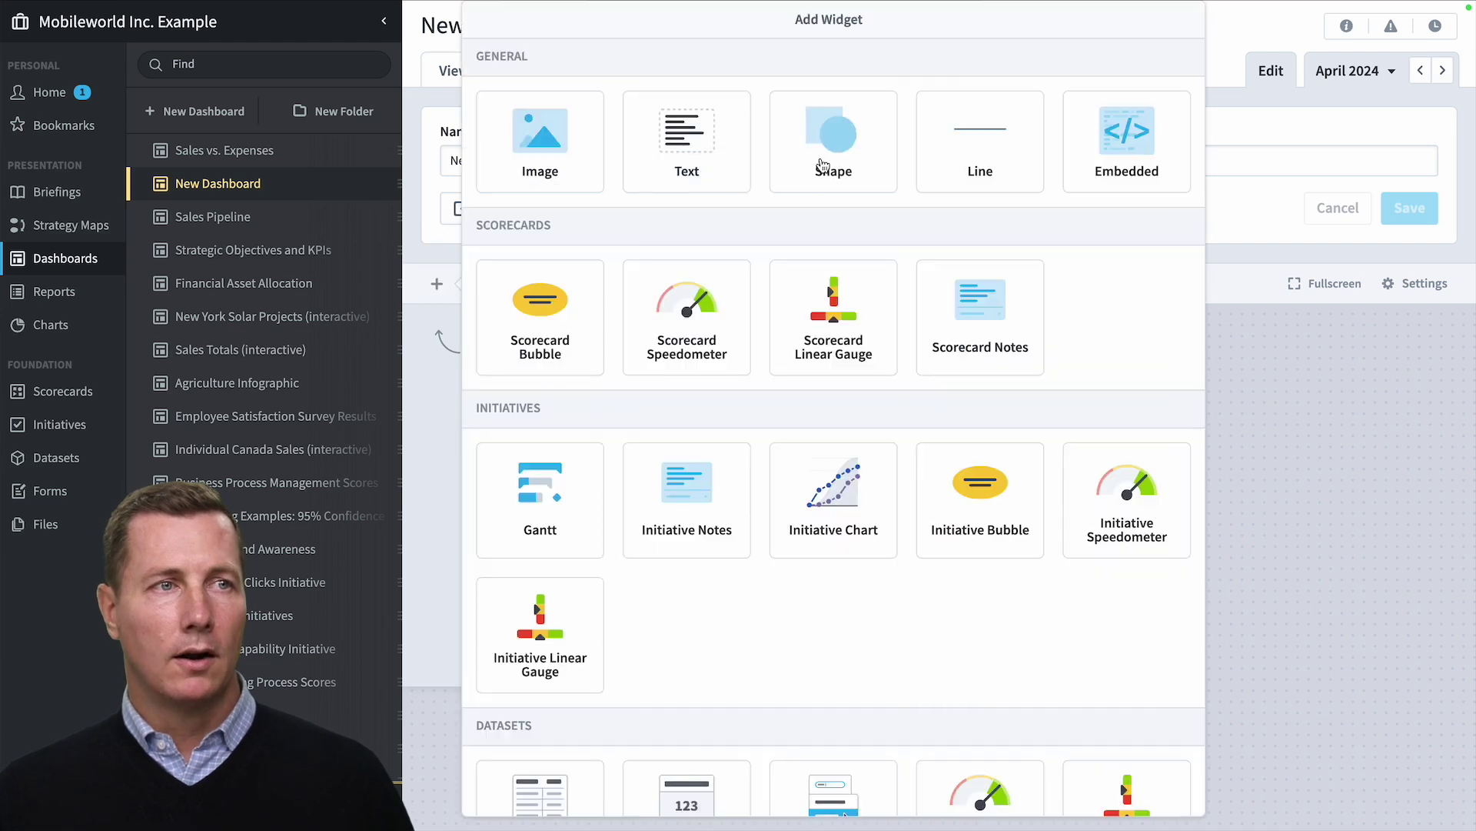
{"action": "left_click", "coordinate": [862, 172]}
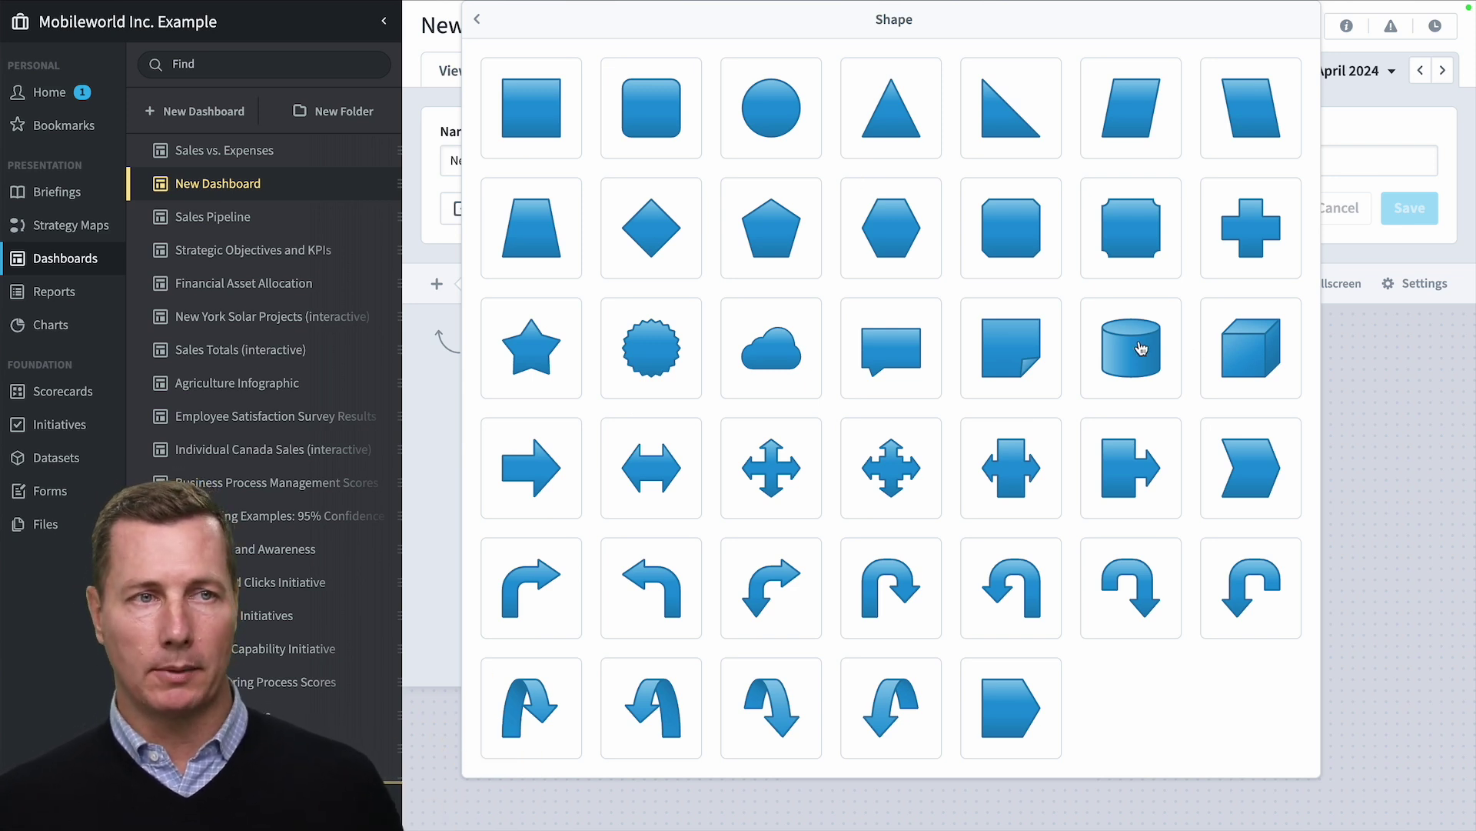
{"action": "left_click", "coordinate": [1141, 348]}
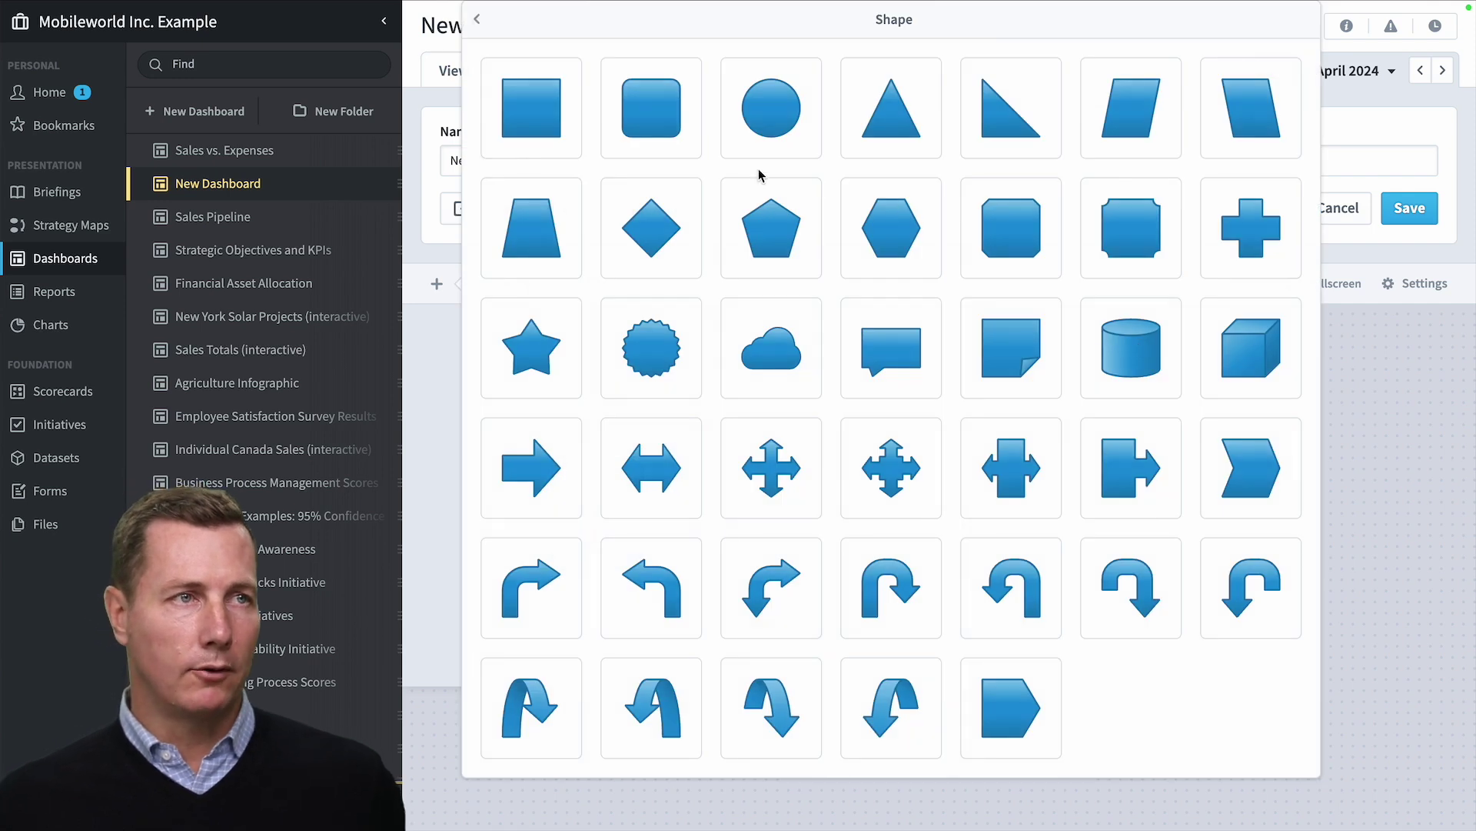
{"action": "left_click", "coordinate": [649, 117]}
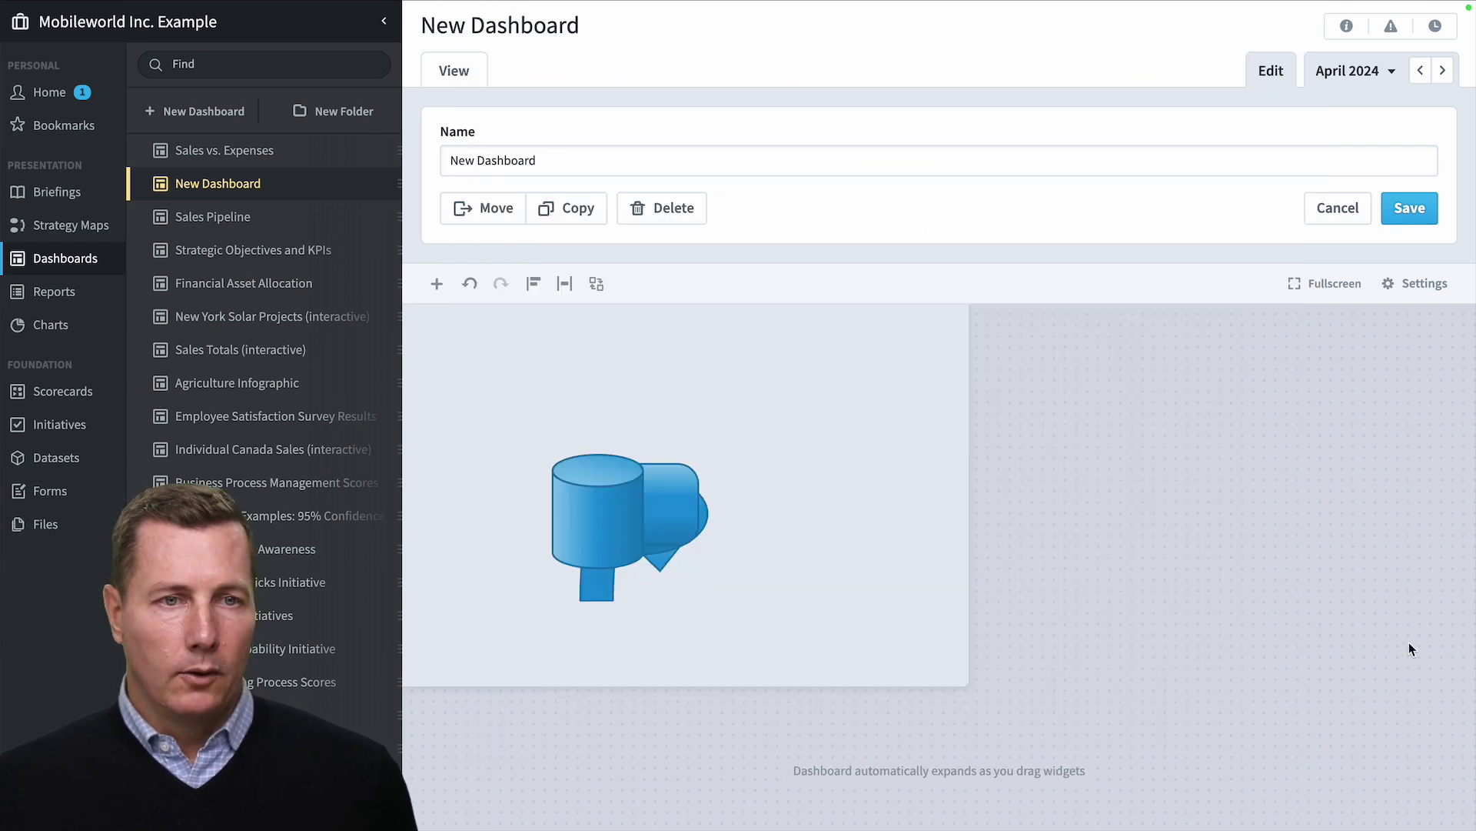
{"action": "left_click_drag", "start_coordinate": [629, 525], "coordinate": [1066, 472]}
{"action": "left_click_drag", "start_coordinate": [593, 517], "coordinate": [820, 584]}
{"action": "left_click", "coordinate": [568, 413]}
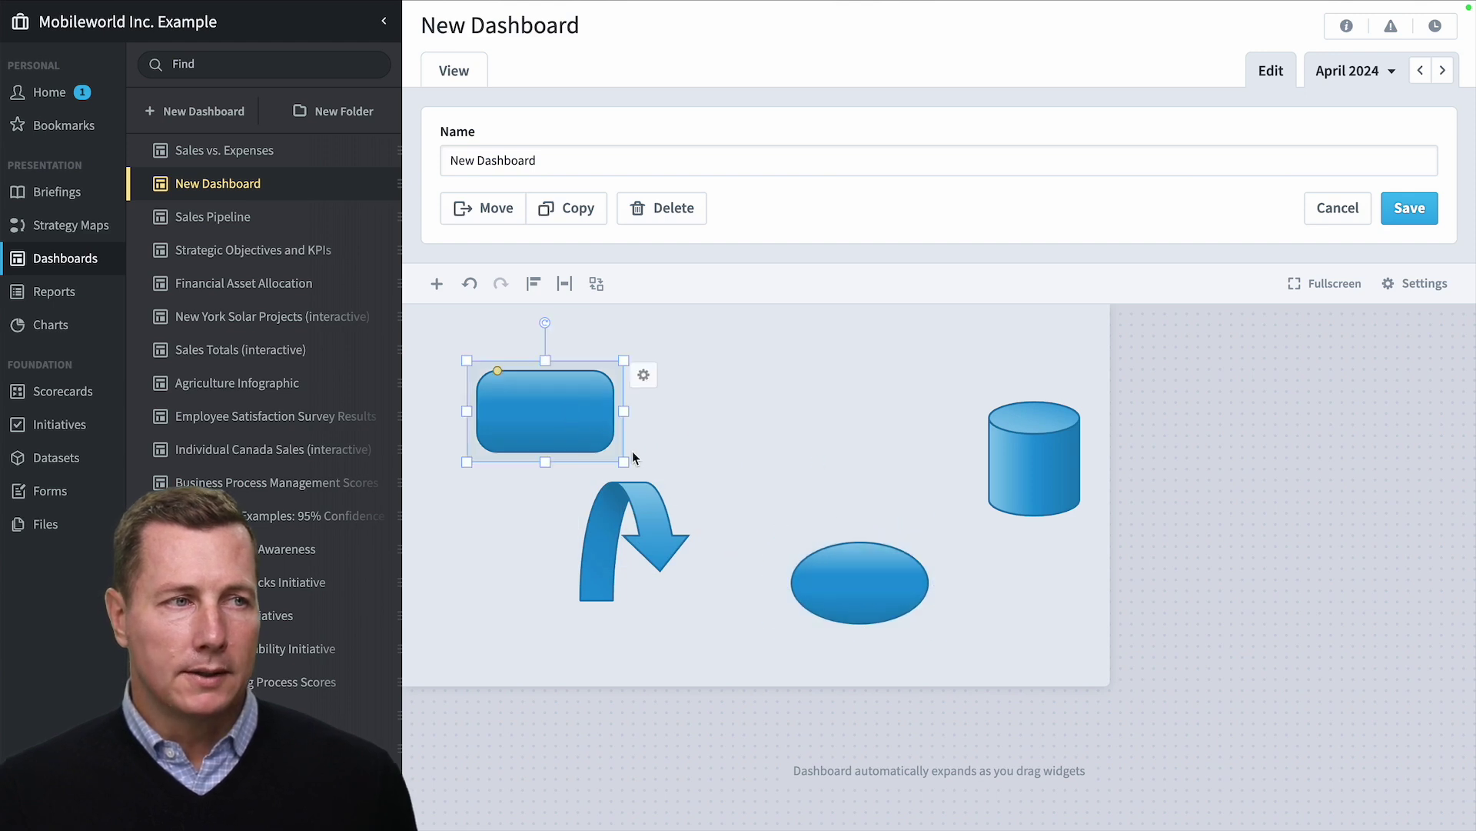
- Make the rounded rectangle wider and taller, and adjust its corner rounding
{"action": "left_click_drag", "start_coordinate": [624, 461], "coordinate": [728, 438]}
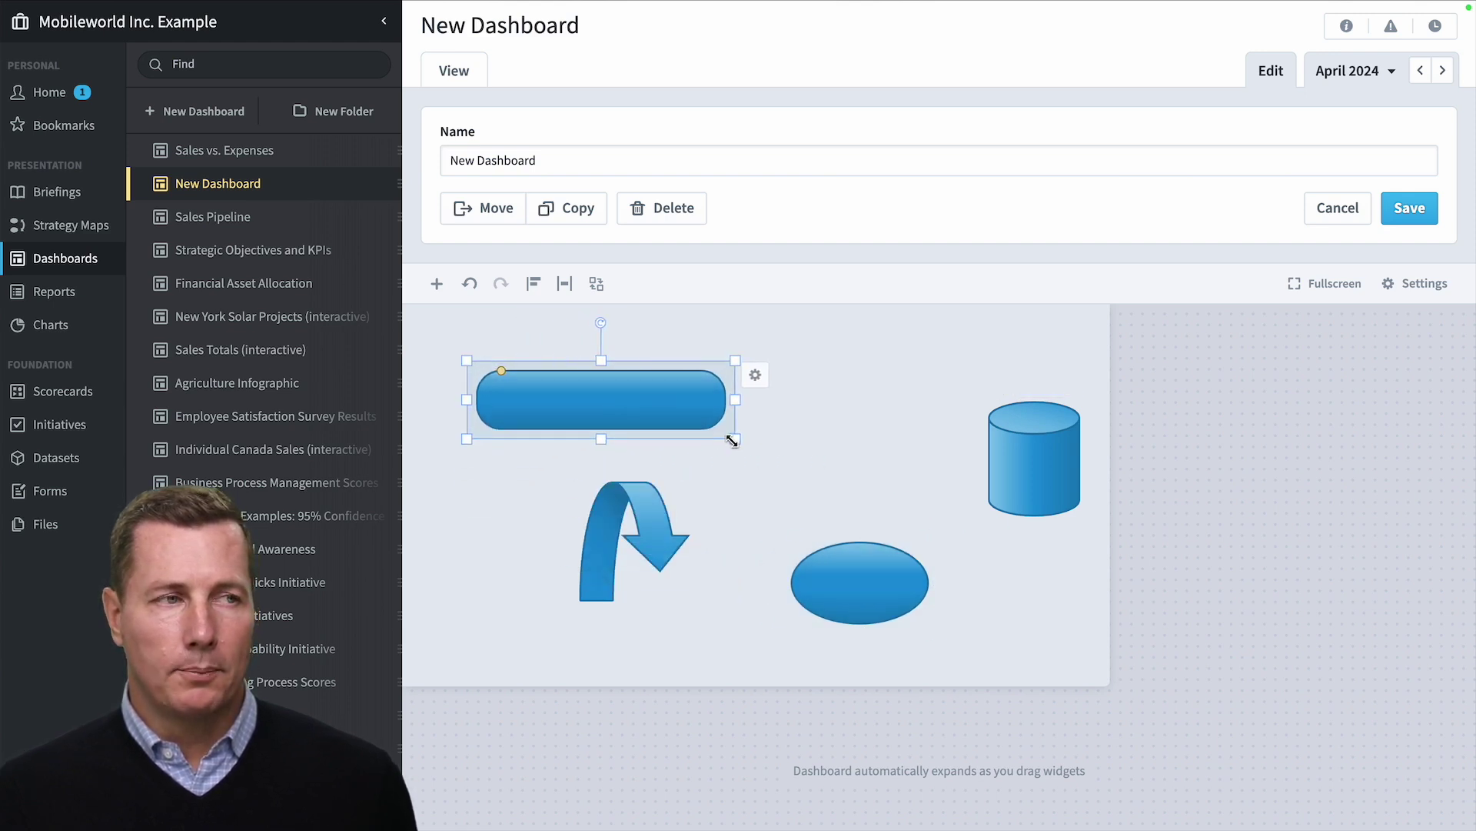
{"action": "mouse_move", "coordinate": [597, 318]}
{"action": "left_mouse_down"}
{"action": "mouse_move", "coordinate": [544, 339]}
{"action": "mouse_move", "coordinate": [599, 326]}
{"action": "left_mouse_up"}
{"action": "left_click_drag", "start_coordinate": [601, 441], "coordinate": [581, 480]}
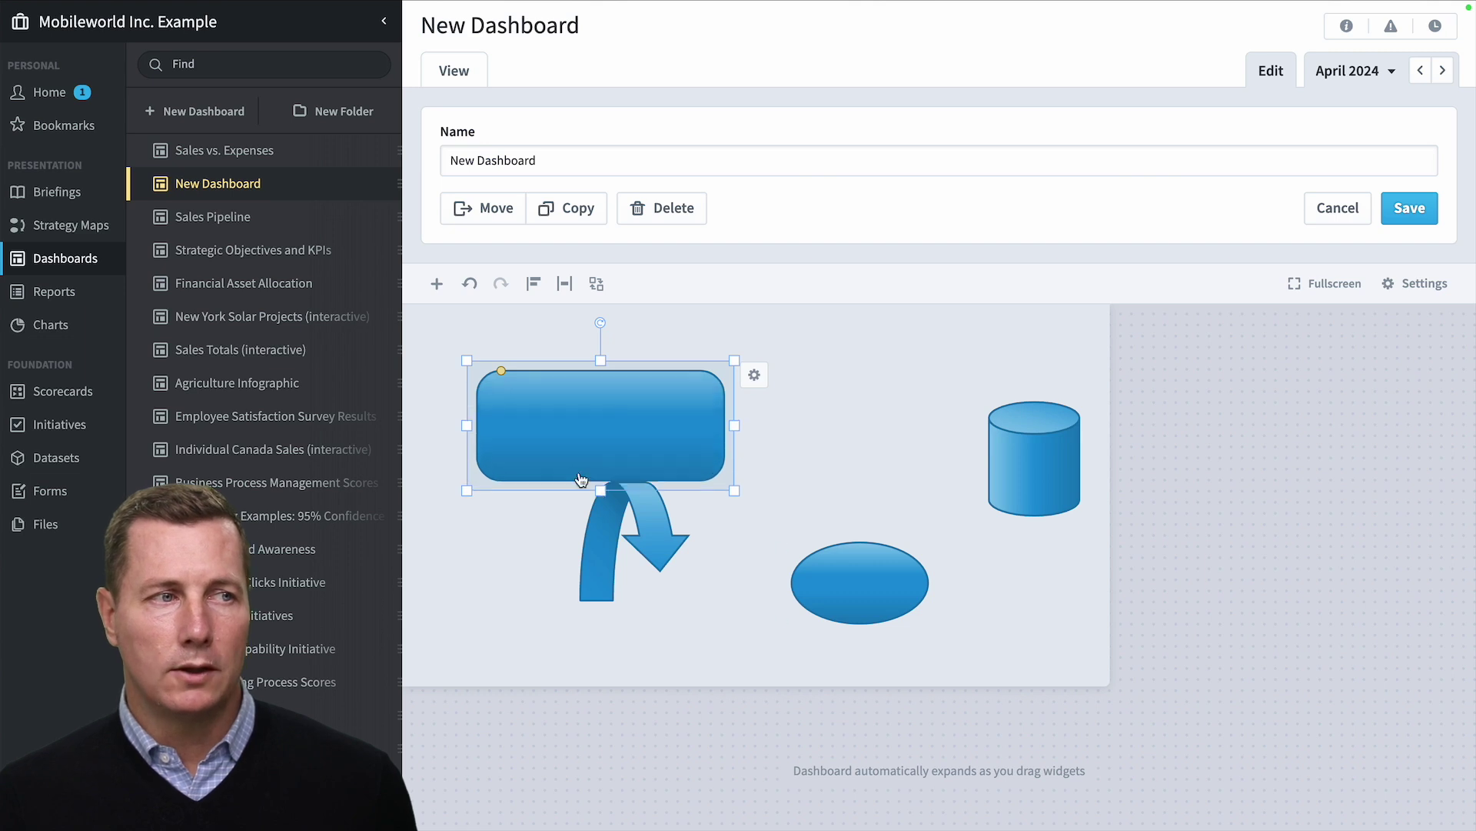
{"action": "mouse_move", "coordinate": [499, 372]}
{"action": "left_mouse_down"}
{"action": "mouse_move", "coordinate": [528, 372]}
{"action": "mouse_move", "coordinate": [482, 372]}
{"action": "mouse_move", "coordinate": [506, 374]}
{"action": "left_mouse_up"}
- Reshape the cylinder so its top face is flatter
{"action": "left_click", "coordinate": [670, 541]}
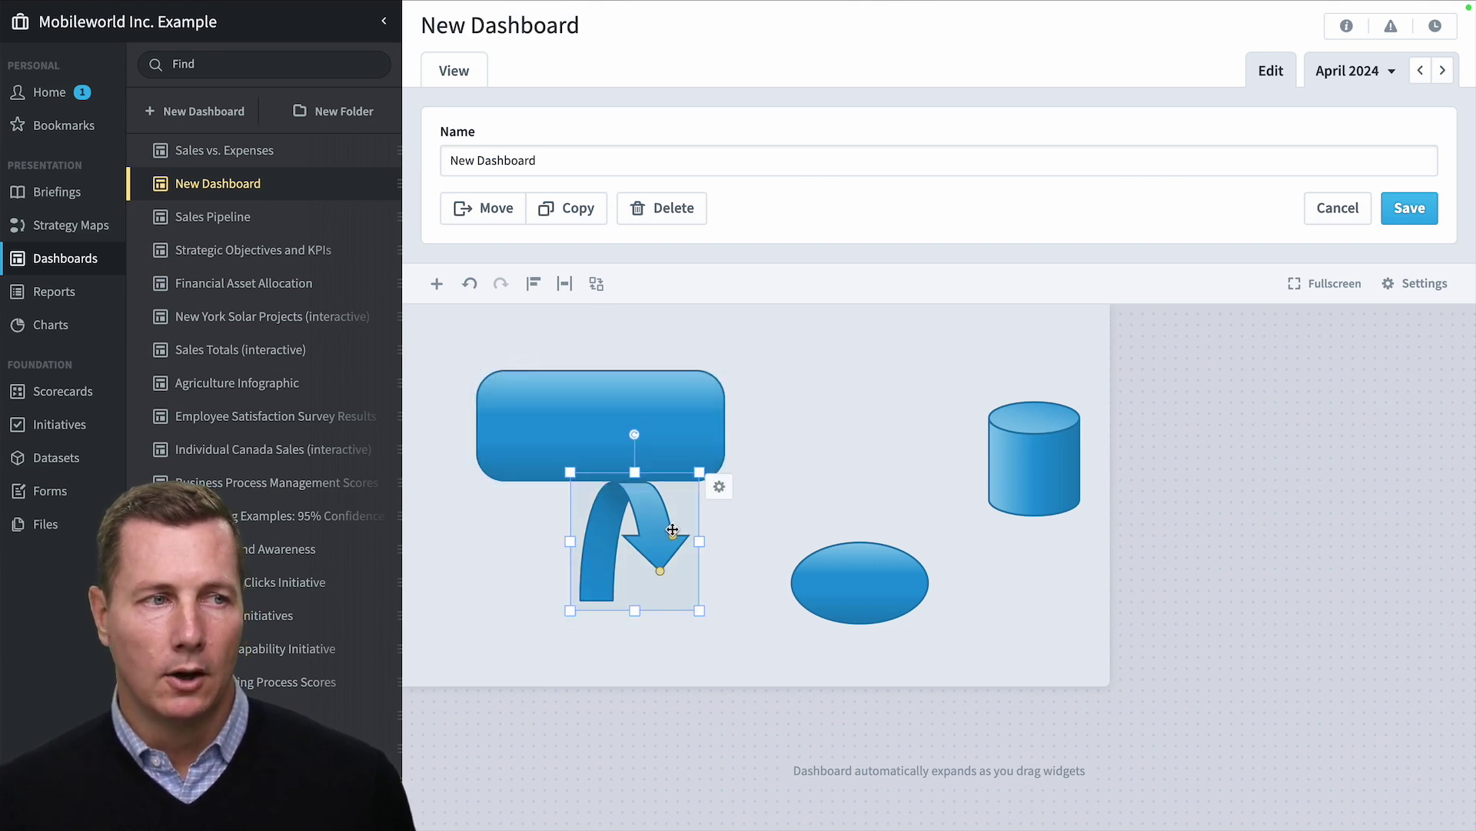
{"action": "left_click", "coordinate": [1062, 432]}
{"action": "mouse_move", "coordinate": [1036, 433]}
{"action": "left_mouse_down"}
{"action": "mouse_move", "coordinate": [1046, 407]}
{"action": "mouse_move", "coordinate": [1059, 440]}
{"action": "mouse_move", "coordinate": [1057, 419]}
{"action": "left_mouse_up"}
- Enlarge the curved arrow, reshape its head and shaft, and lower its upper edge clear of the rounded rectangle
{"action": "left_click", "coordinate": [636, 553]}
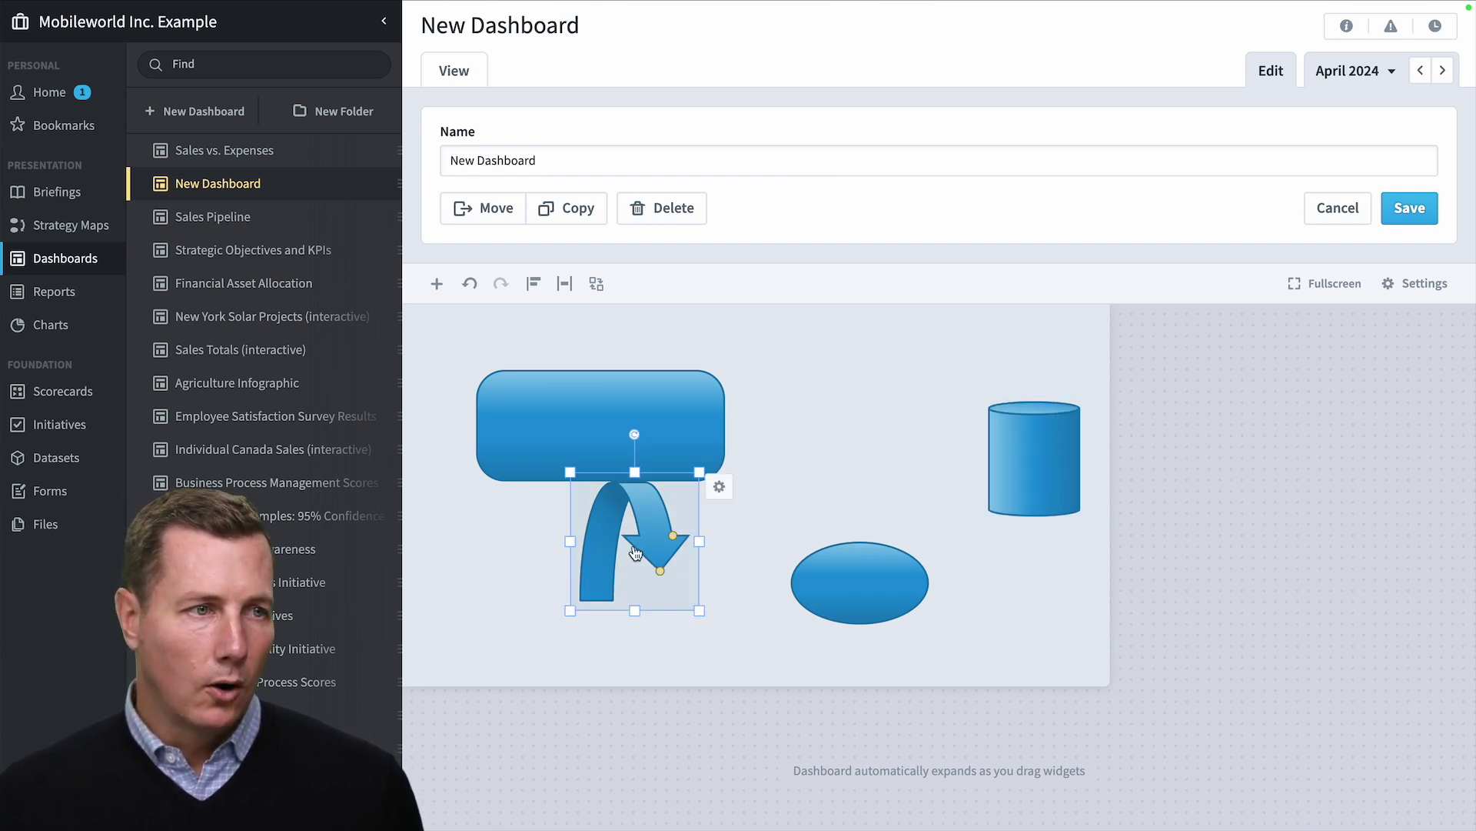
{"action": "left_click_drag", "start_coordinate": [699, 612], "coordinate": [780, 792]}
{"action": "left_click_drag", "start_coordinate": [726, 742], "coordinate": [727, 703]}
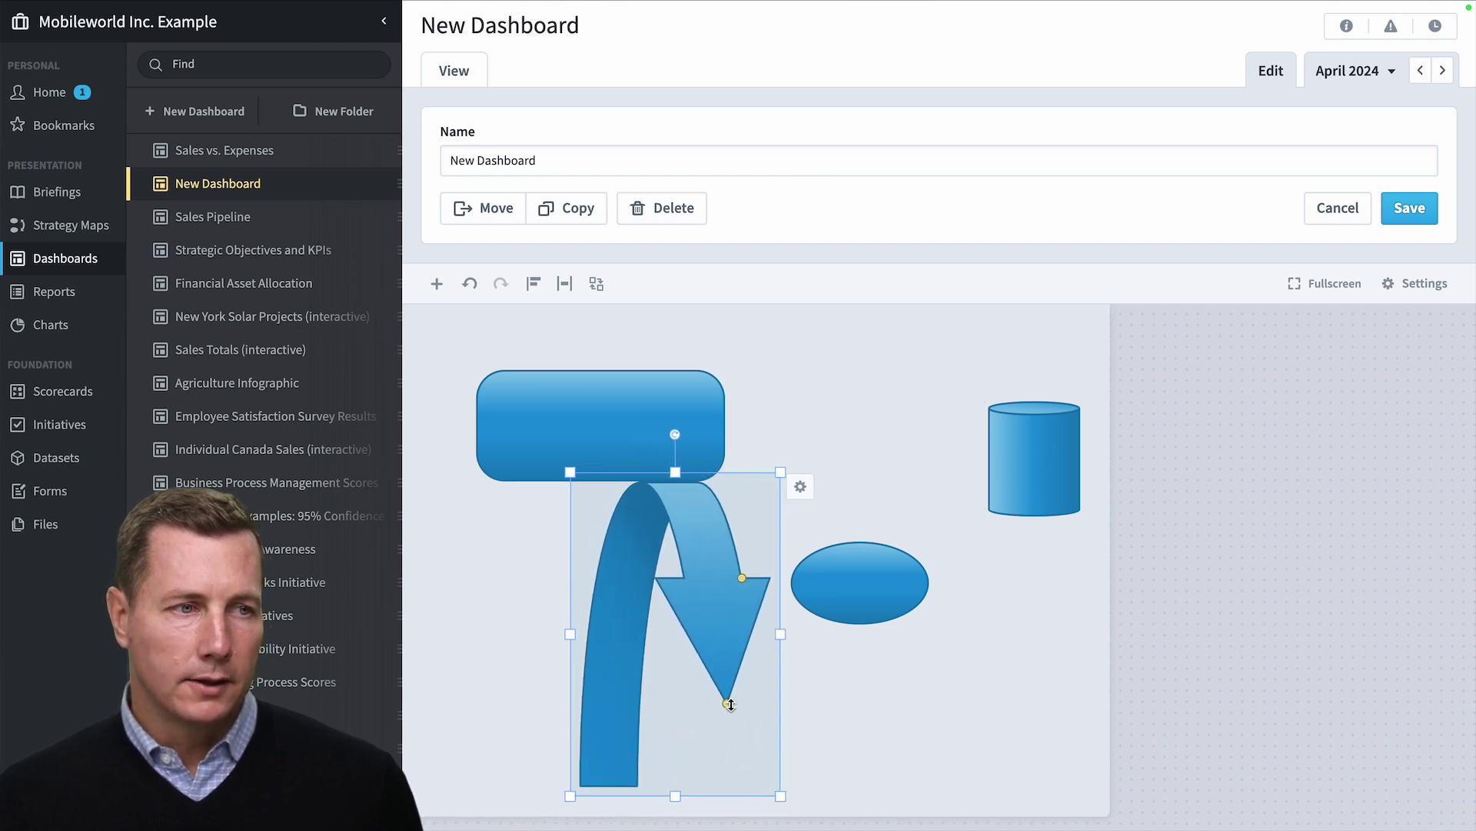
{"action": "left_click_drag", "start_coordinate": [743, 579], "coordinate": [749, 652]}
{"action": "left_click_drag", "start_coordinate": [687, 472], "coordinate": [683, 562]}
{"action": "left_click", "coordinate": [1043, 719]}
{"action": "left_click", "coordinate": [738, 615]}
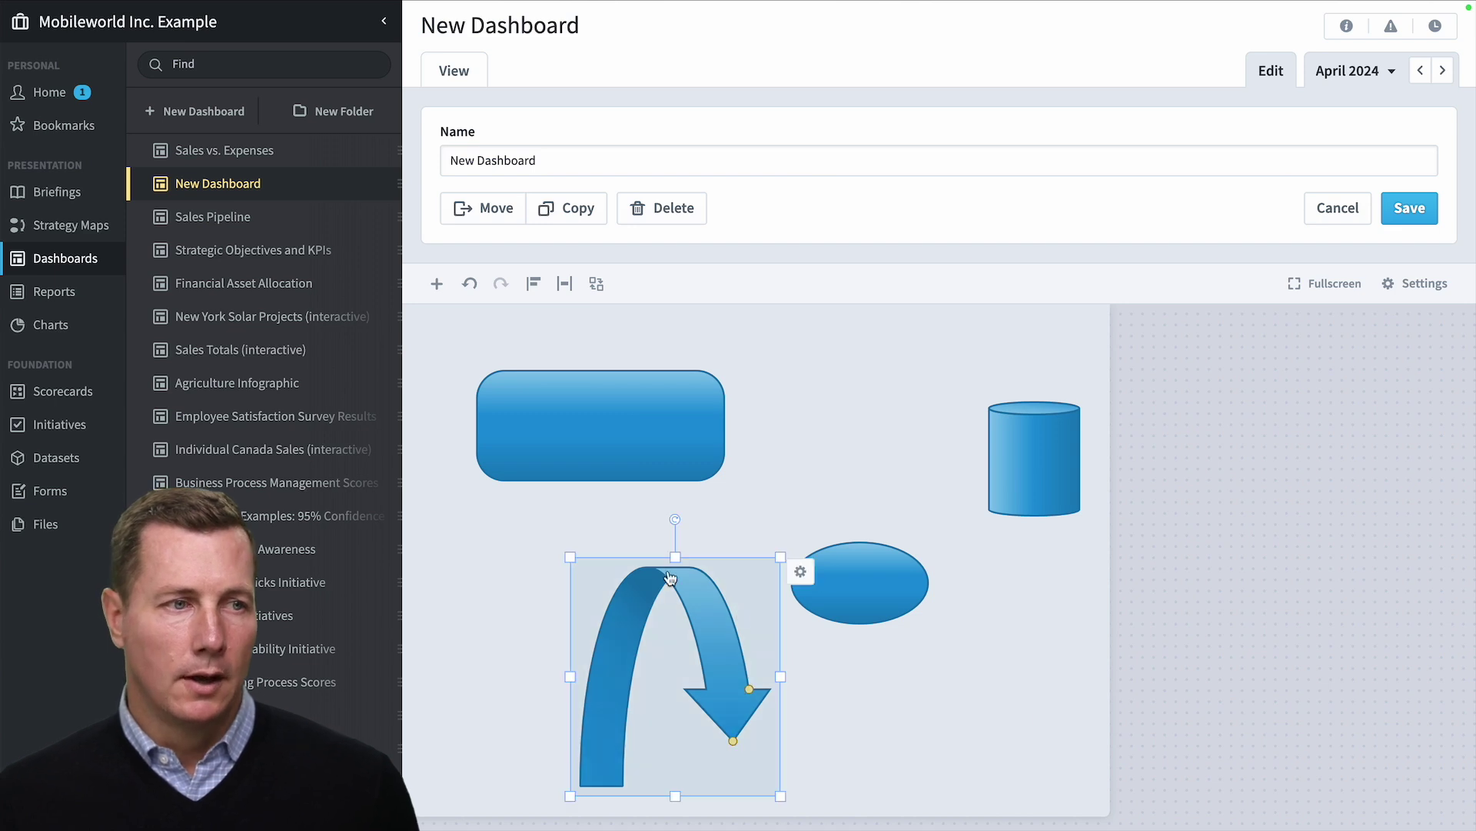
- Rotate the curved arrow a quarter turn counterclockwise and place the rounded rectangle over its tail end
{"action": "left_click_drag", "start_coordinate": [675, 519], "coordinate": [491, 680]}
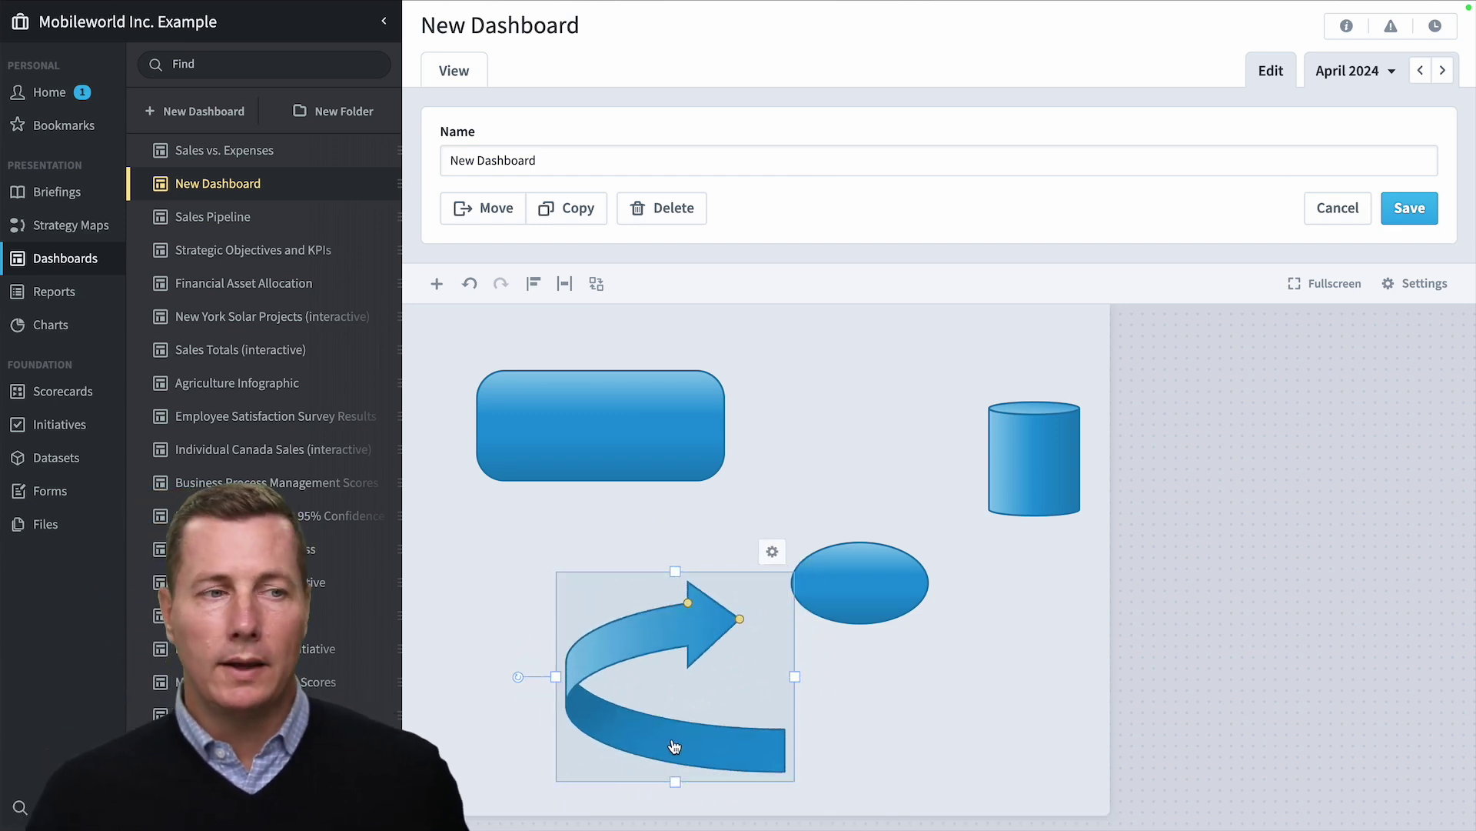
{"action": "left_click_drag", "start_coordinate": [633, 434], "coordinate": [921, 716]}
{"action": "left_click_drag", "start_coordinate": [681, 748], "coordinate": [661, 669]}
{"action": "left_click_drag", "start_coordinate": [861, 714], "coordinate": [824, 660]}
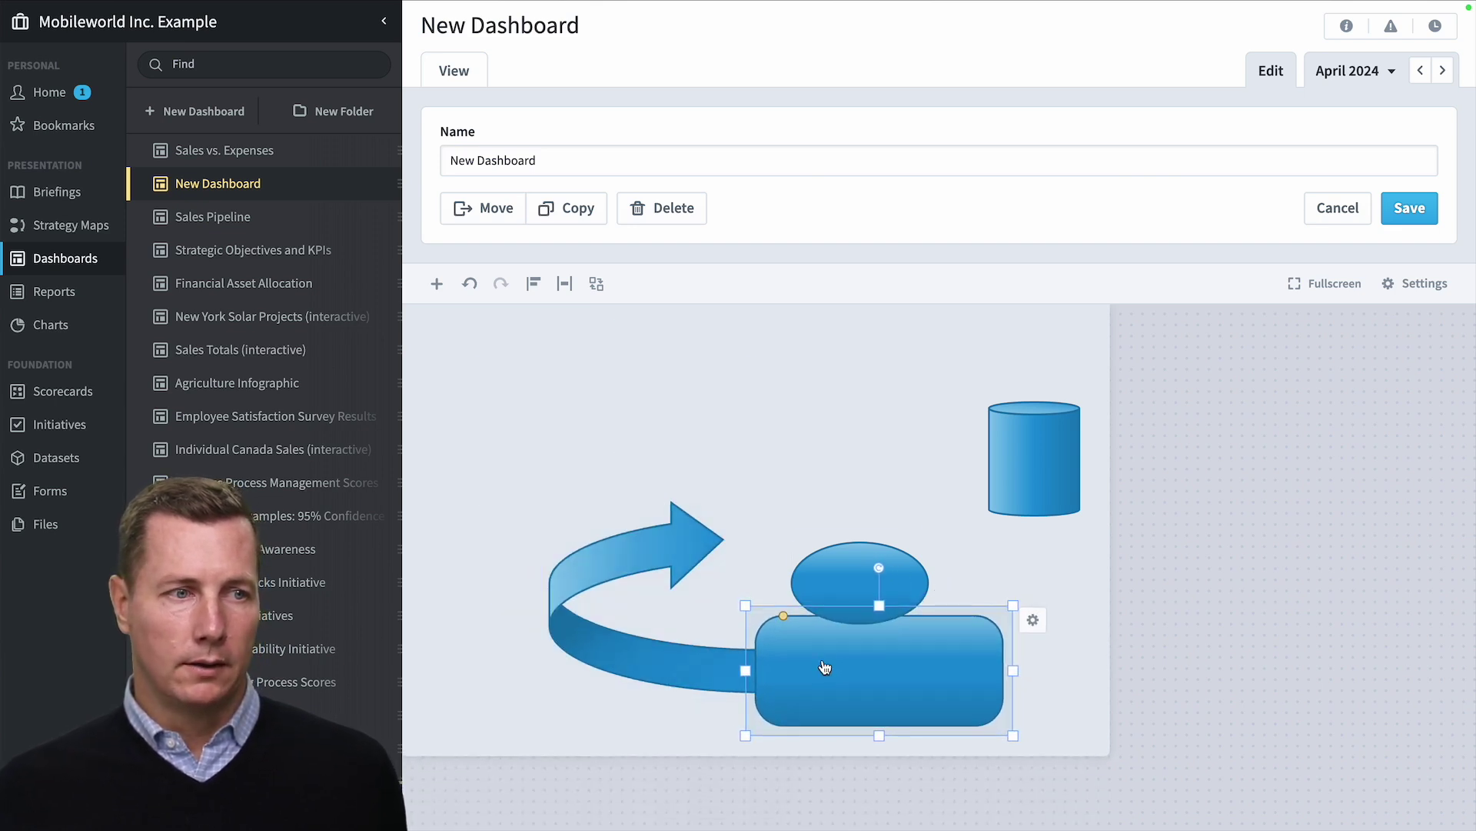
- Place the ellipse at the curved arrow's tip and extend the arrowhead to meet it
{"action": "left_click_drag", "start_coordinate": [863, 566], "coordinate": [823, 500]}
{"action": "left_click", "coordinate": [719, 542]}
{"action": "left_click_drag", "start_coordinate": [734, 539], "coordinate": [770, 545]}
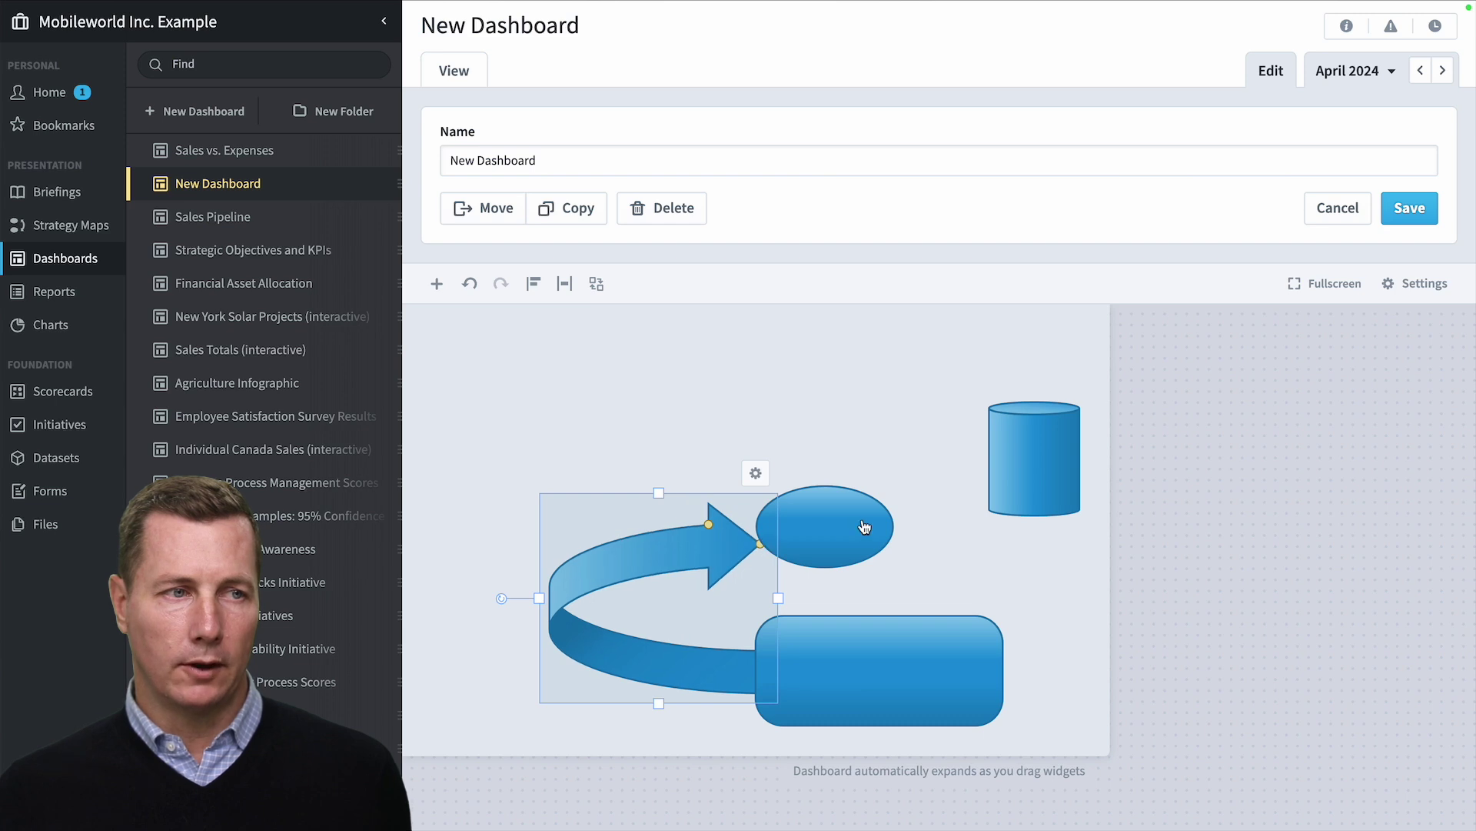
{"action": "left_click_drag", "start_coordinate": [865, 526], "coordinate": [841, 555]}
- Overlap the ellipse with the curved arrow's tip and turn on Keep In Front for the arrow
{"action": "left_click", "coordinate": [668, 562]}
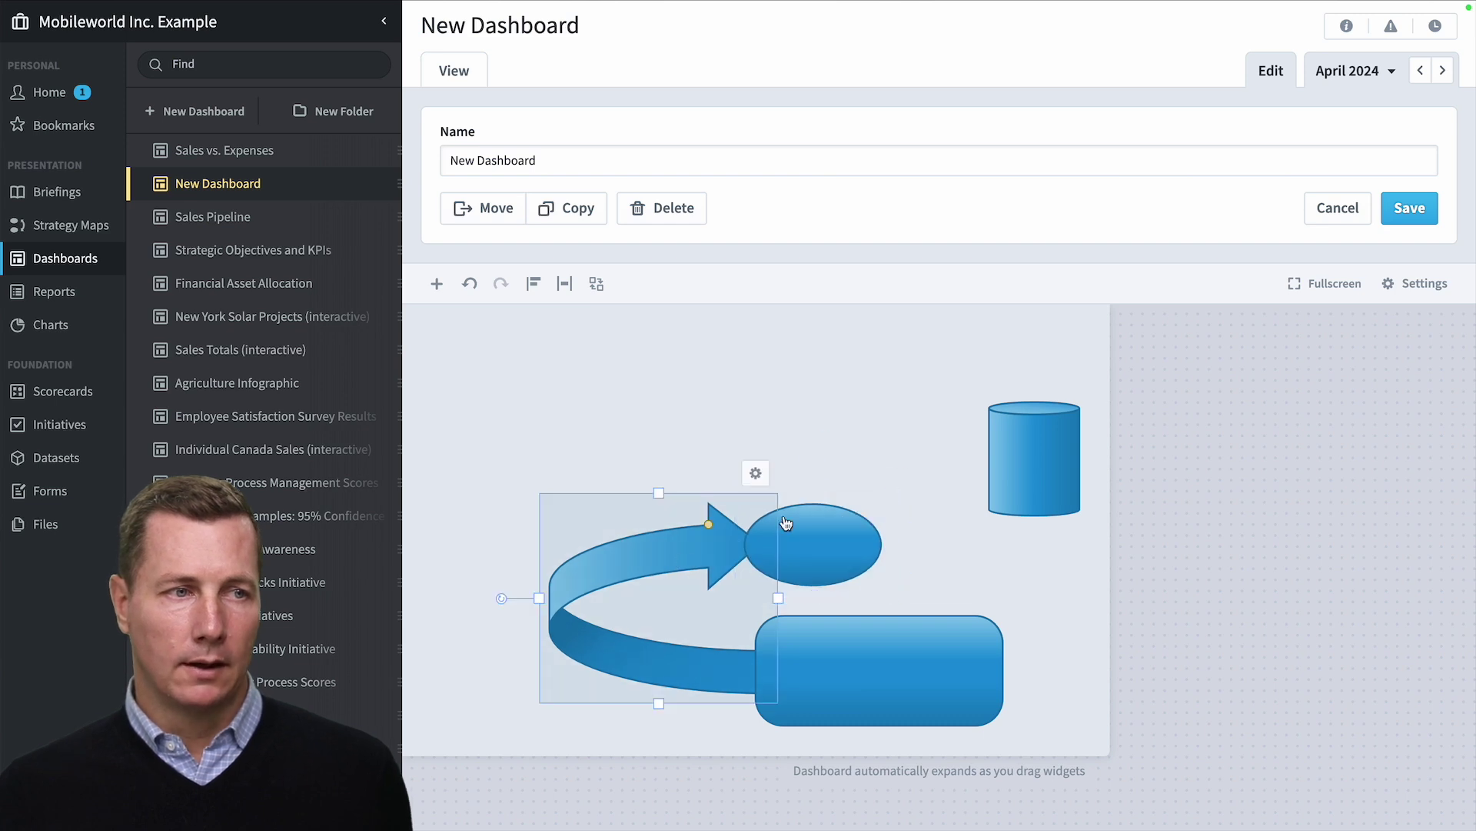
{"action": "left_click", "coordinate": [751, 472]}
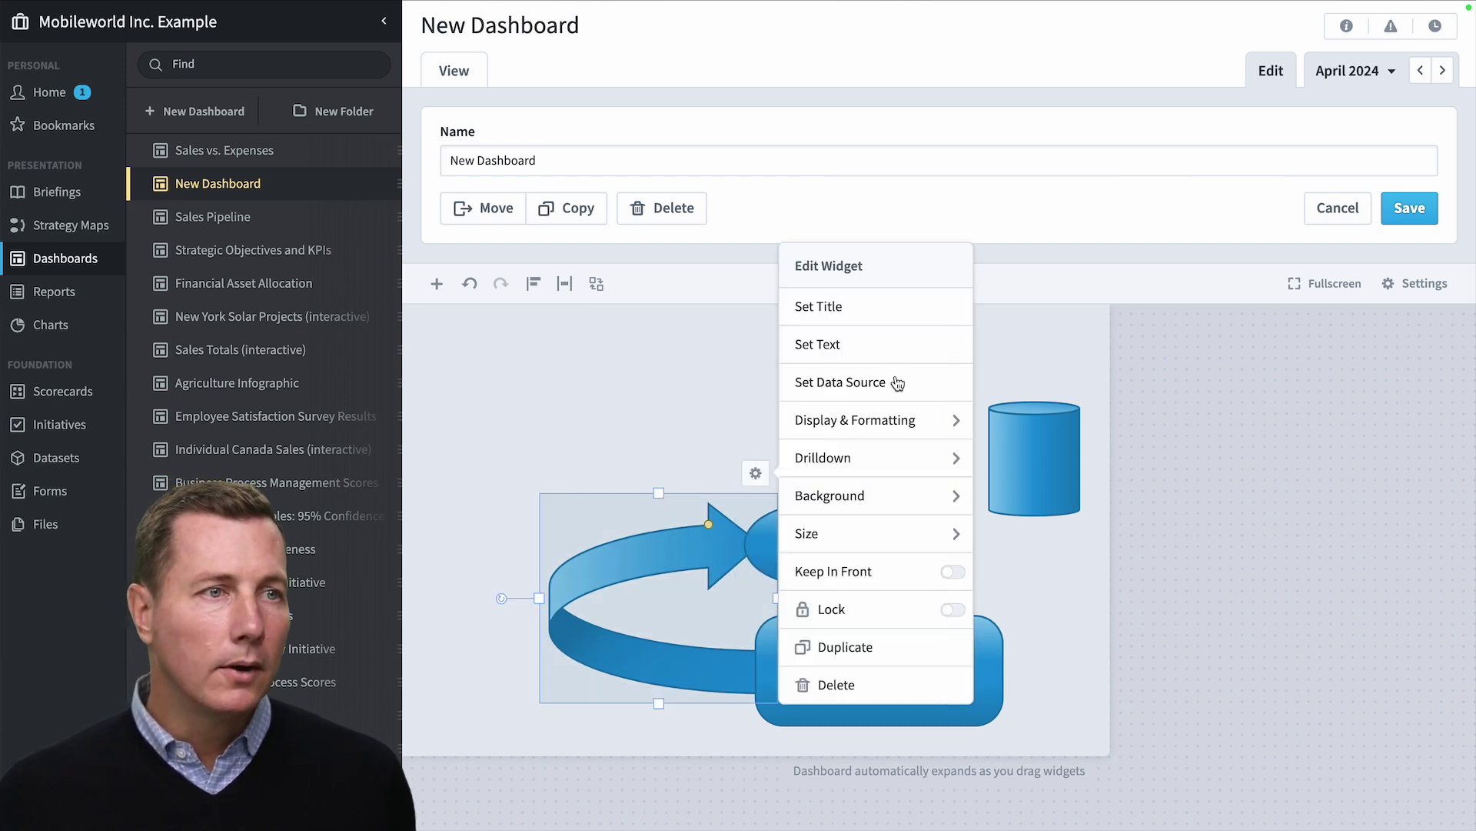
{"action": "left_click", "coordinate": [952, 572]}
- Turn on Keep In Front for the rounded rectangle and save the dashboard
{"action": "left_click", "coordinate": [992, 655]}
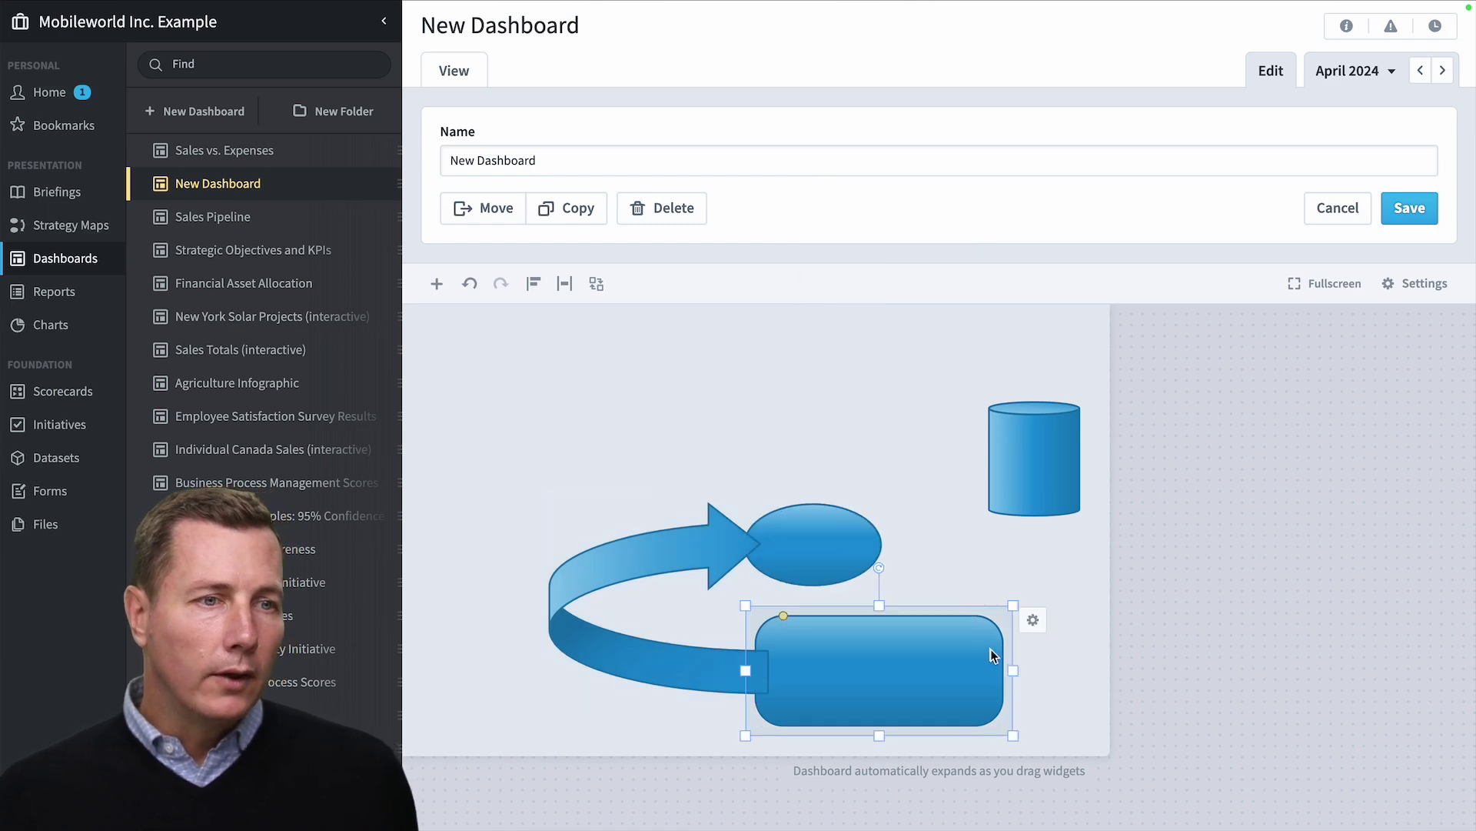
{"action": "left_click", "coordinate": [1034, 623]}
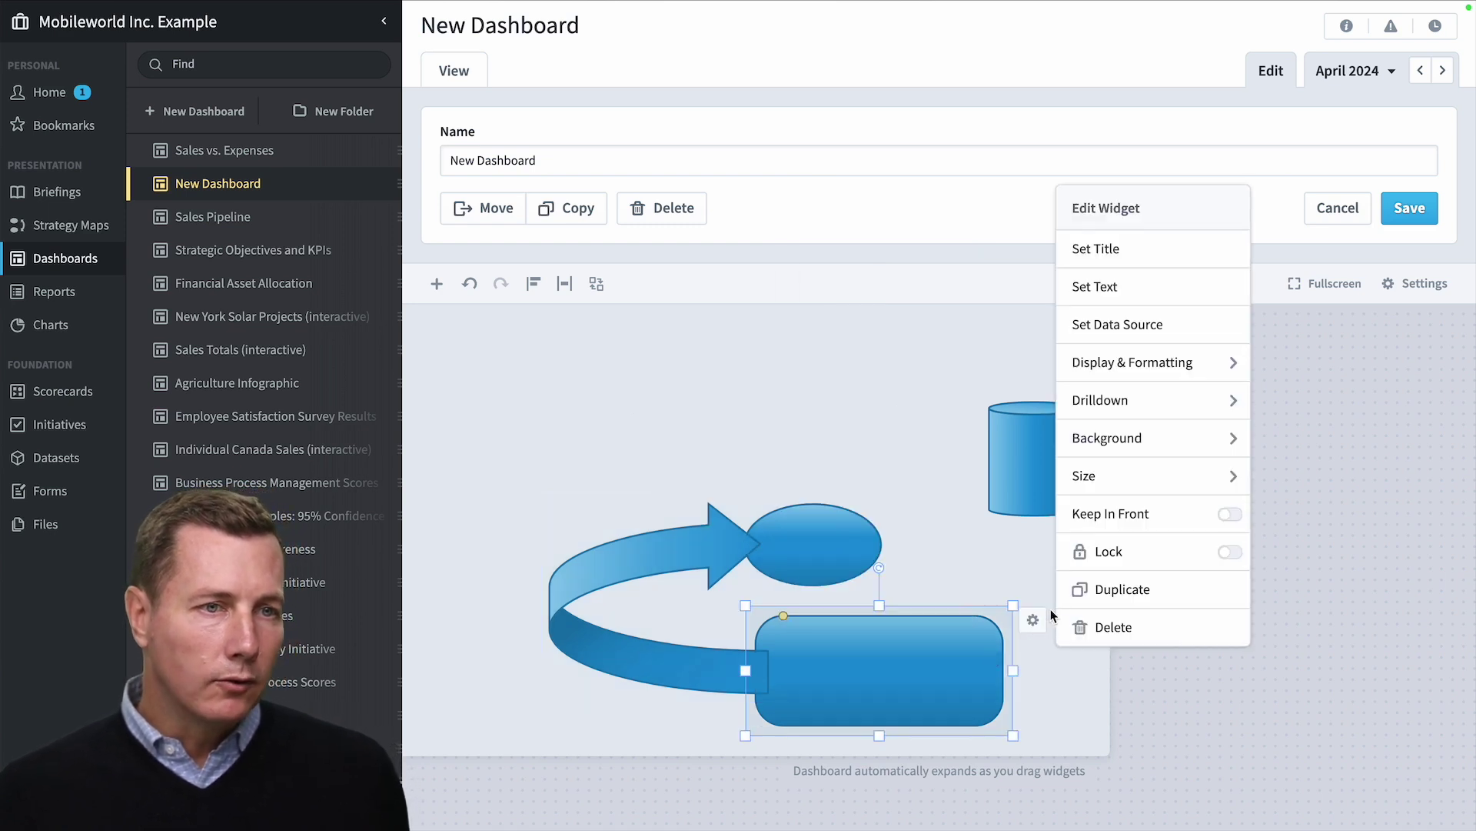
{"action": "left_click", "coordinate": [1228, 515]}
{"action": "left_click", "coordinate": [912, 416]}
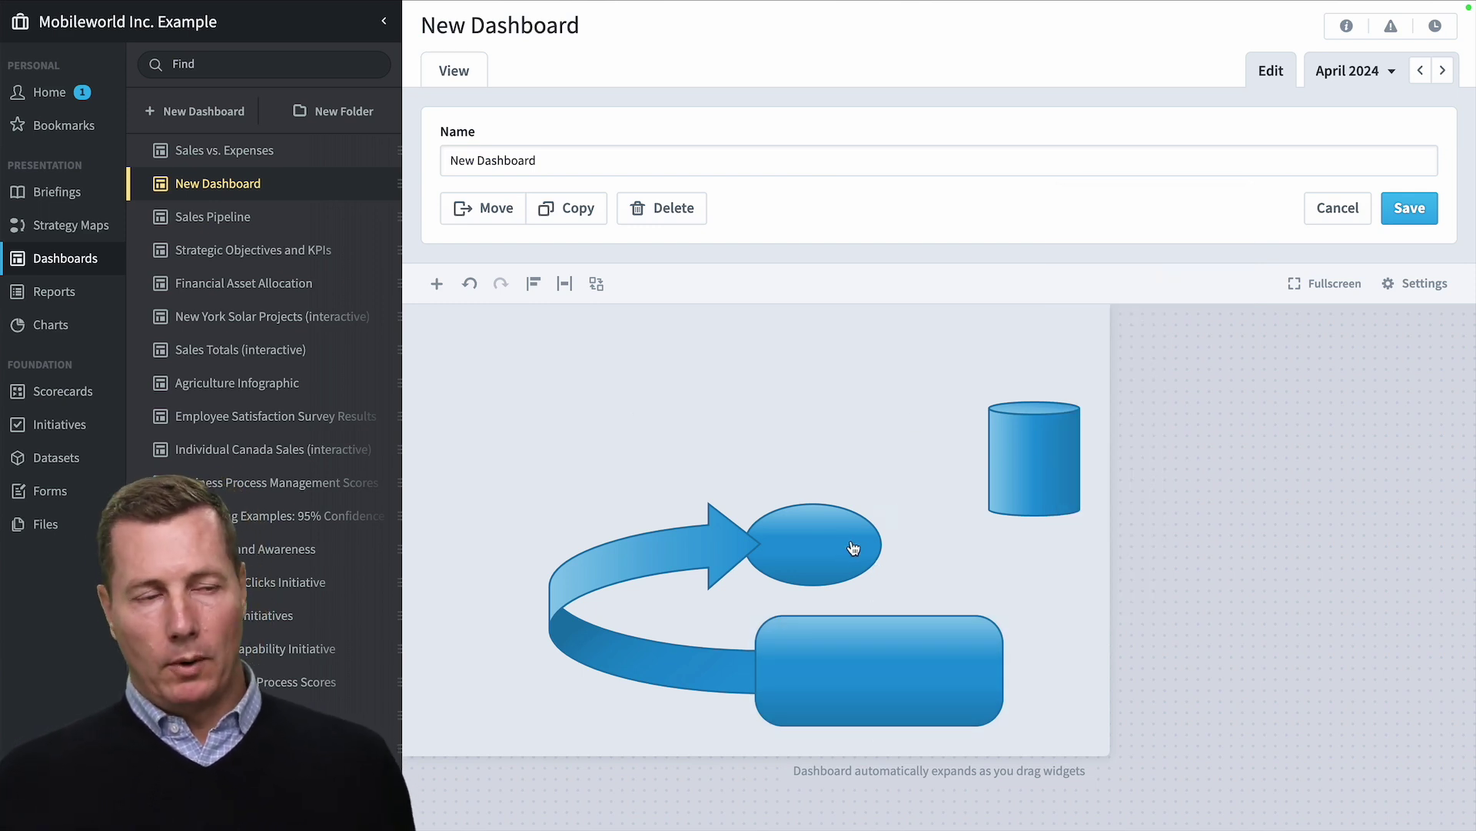
{"action": "left_click", "coordinate": [1418, 209]}
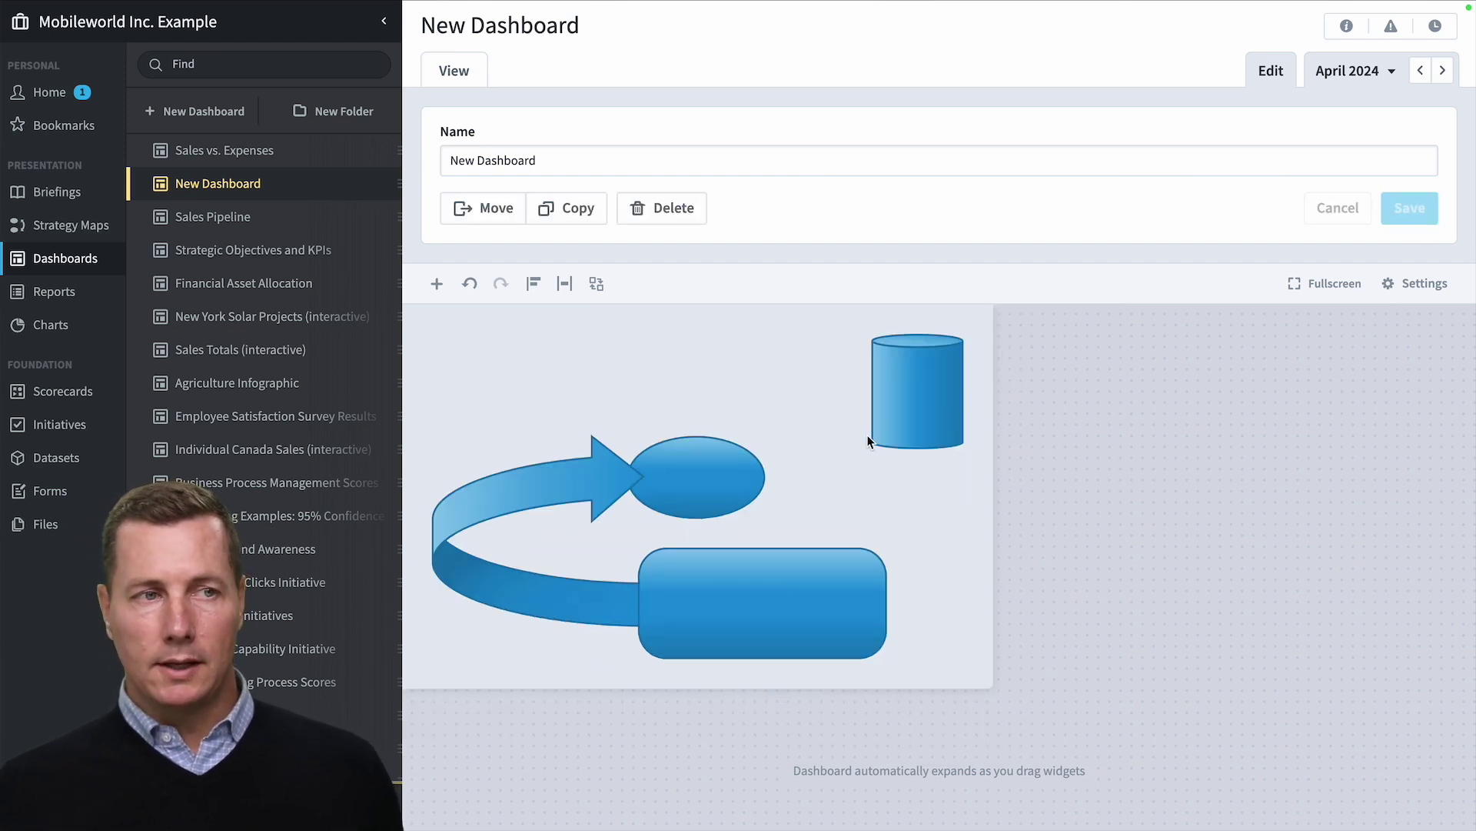
- Look through the rounded rectangle's display and formatting choices, including its shape and shape fill options
{"action": "left_click", "coordinate": [722, 590]}
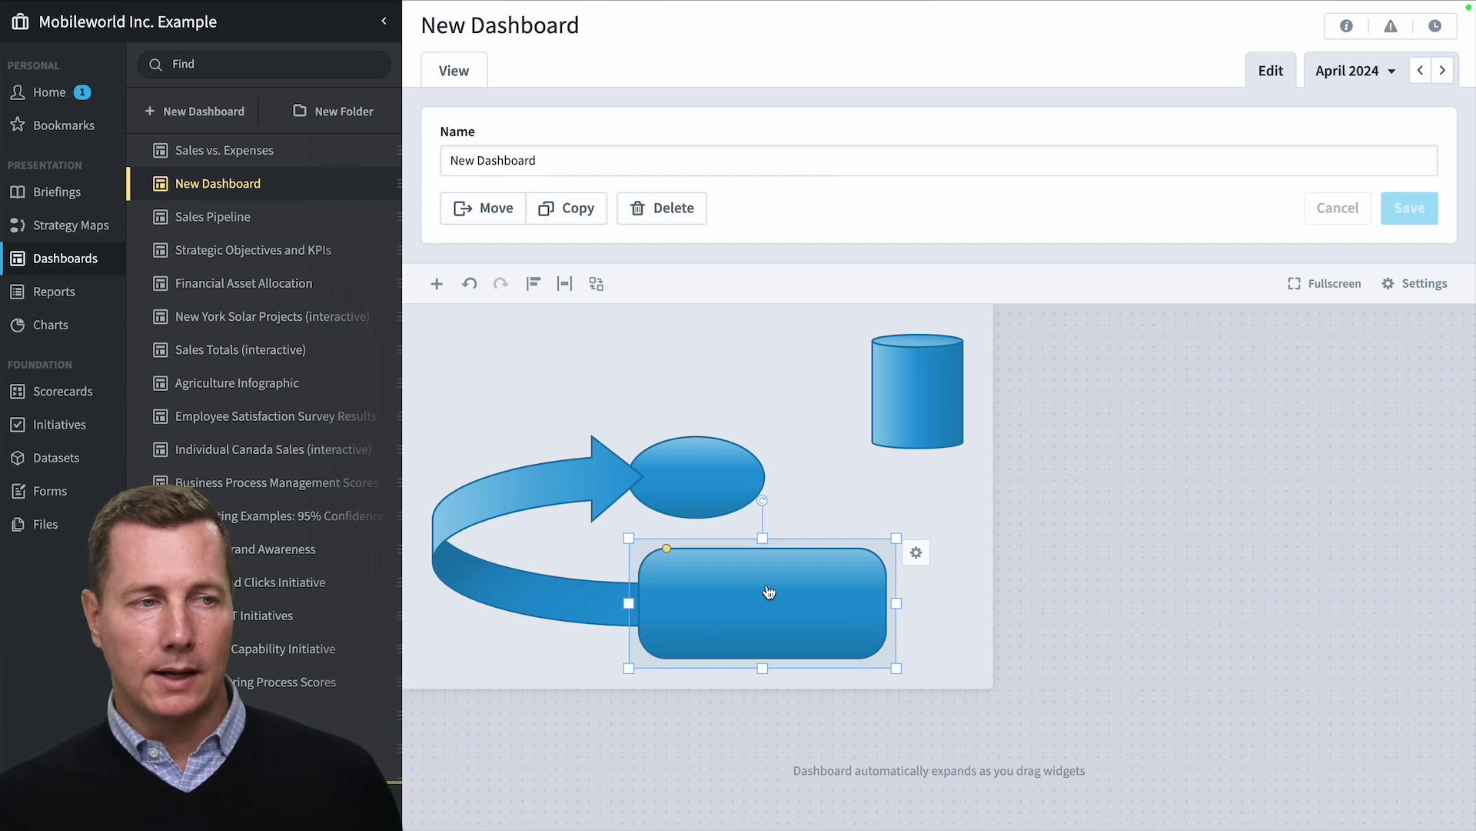
{"action": "left_click", "coordinate": [913, 556]}
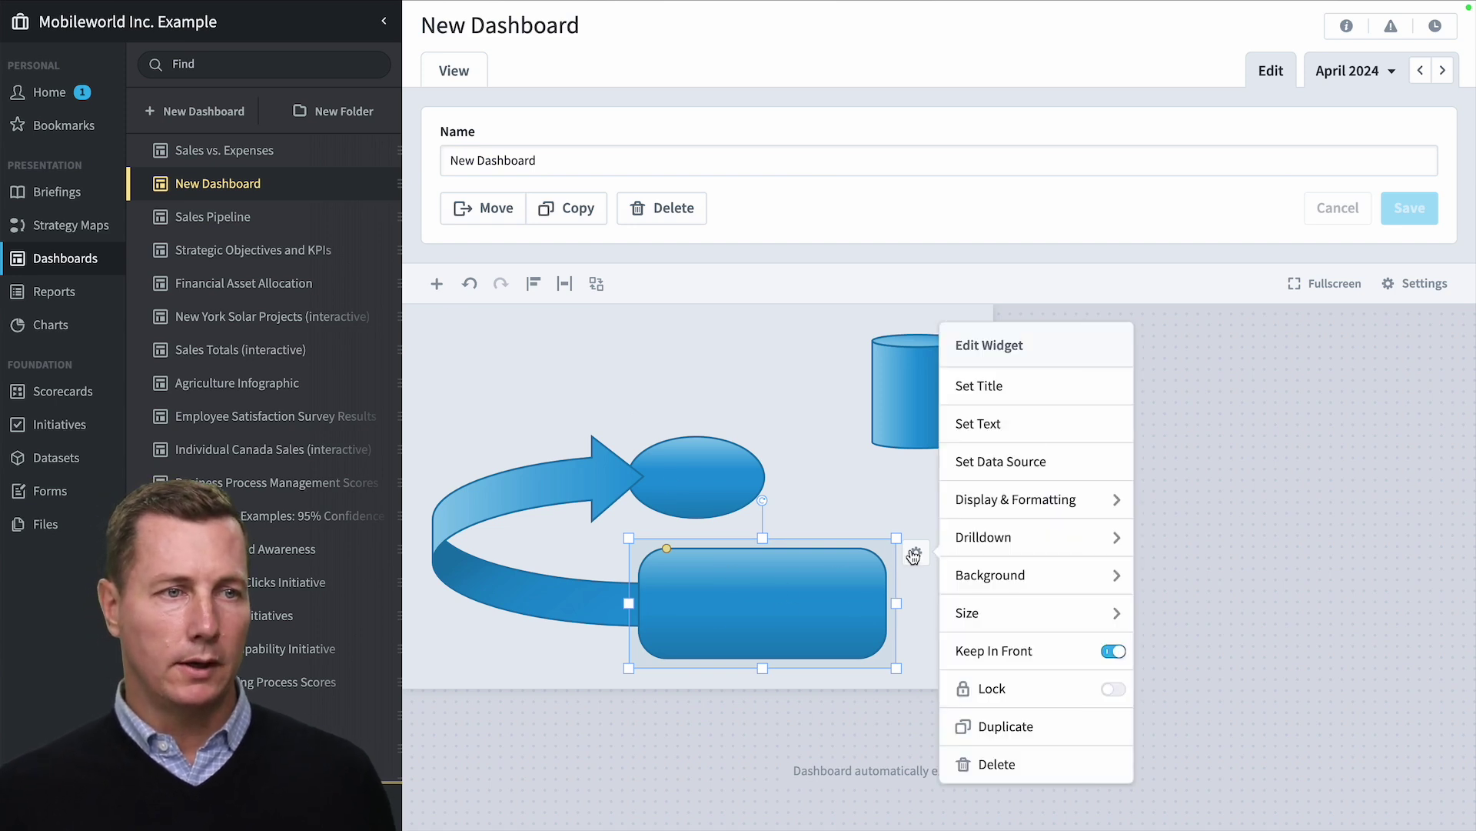
{"action": "left_click", "coordinate": [1035, 502]}
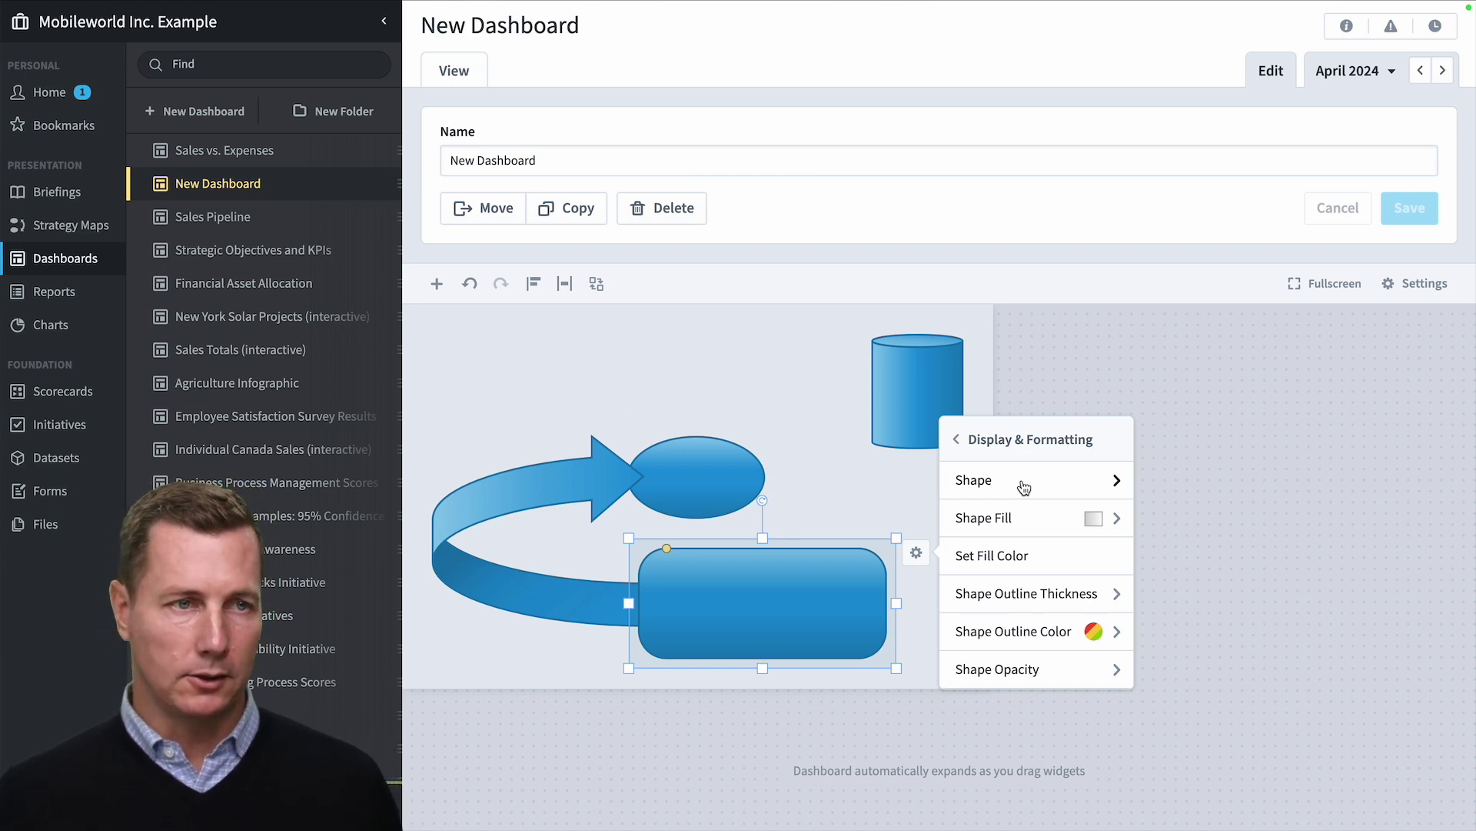
{"action": "left_click", "coordinate": [1023, 485]}
{"action": "left_click", "coordinate": [957, 442]}
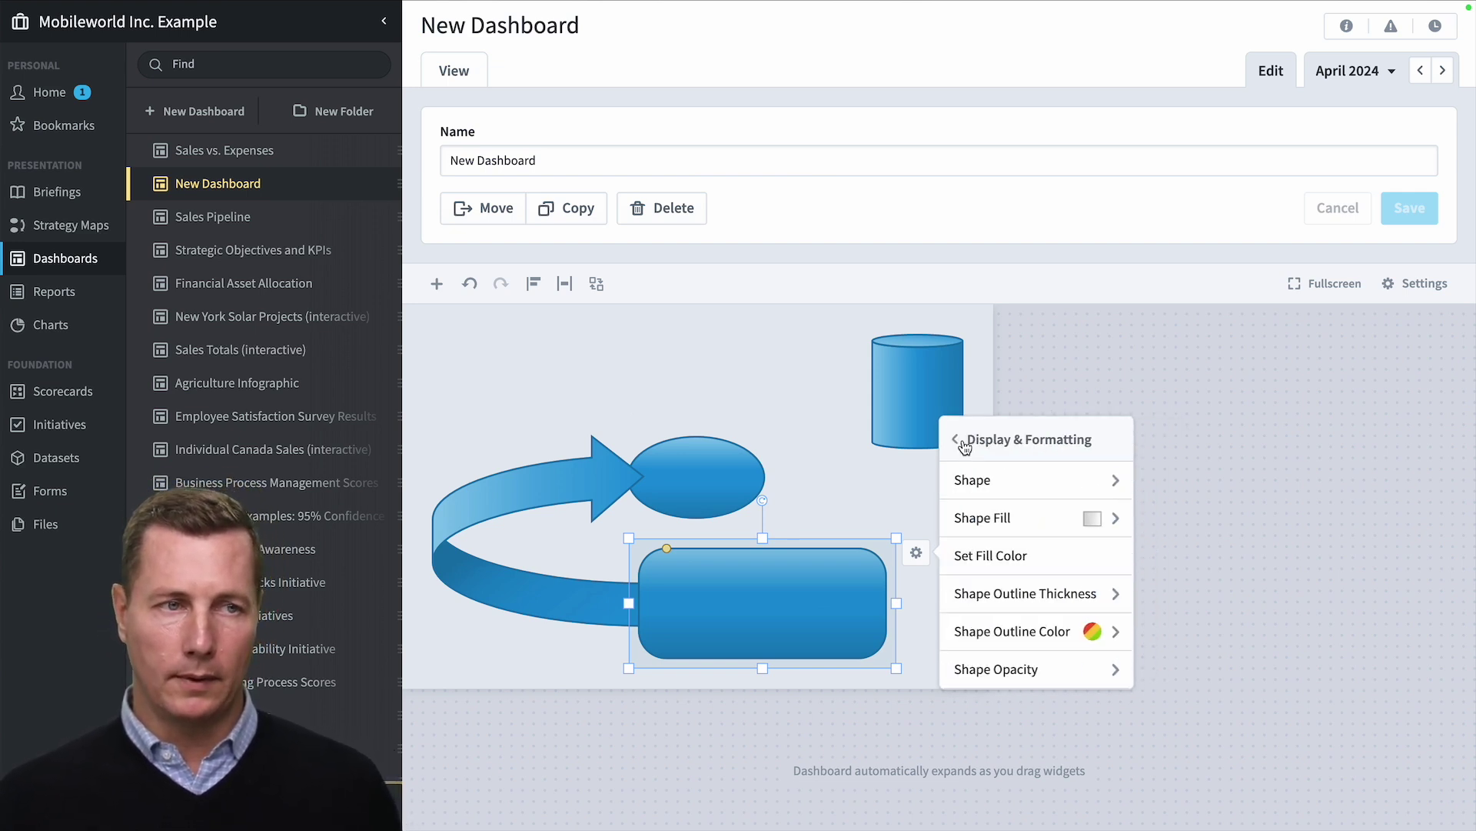
{"action": "left_click", "coordinate": [1025, 525]}
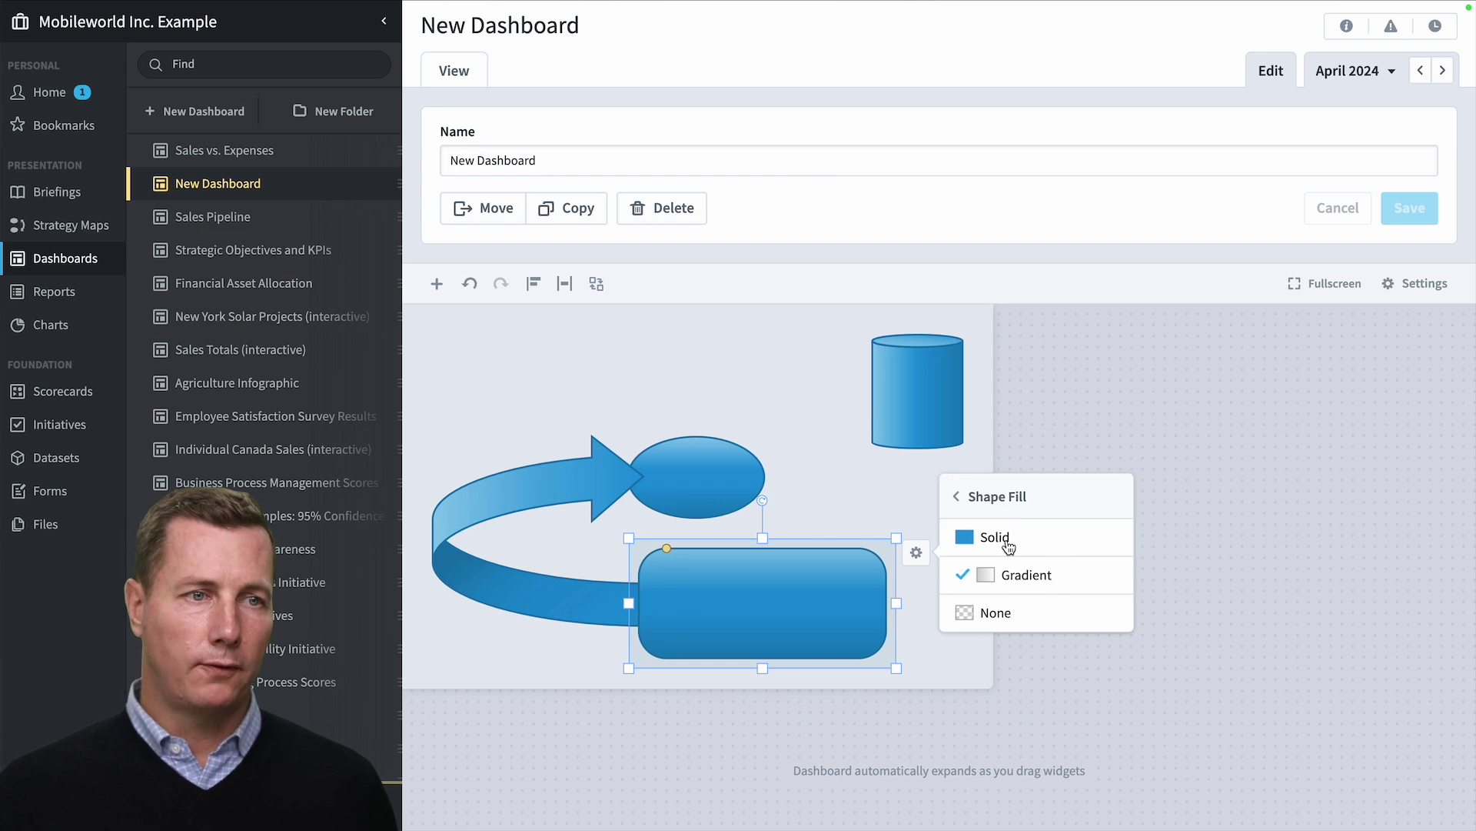
{"action": "left_click", "coordinate": [988, 498]}
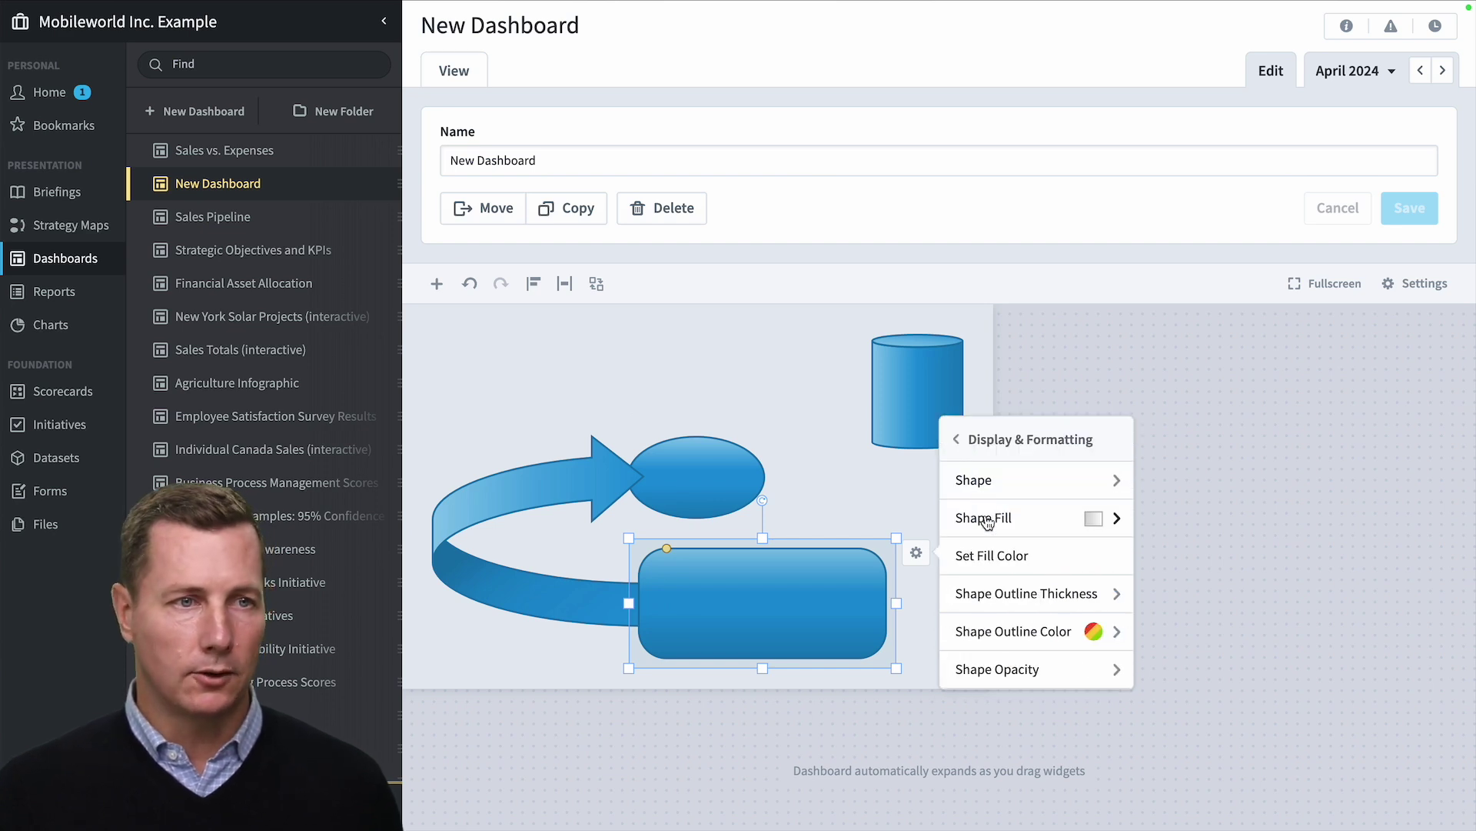
- Set the rounded rectangle's fill color to golden yellow
{"action": "left_click", "coordinate": [1002, 560]}
{"action": "left_click", "coordinate": [558, 427]}
{"action": "left_click", "coordinate": [563, 428]}
{"action": "left_click", "coordinate": [566, 427]}
{"action": "left_click", "coordinate": [586, 541]}
{"action": "left_click", "coordinate": [889, 484]}
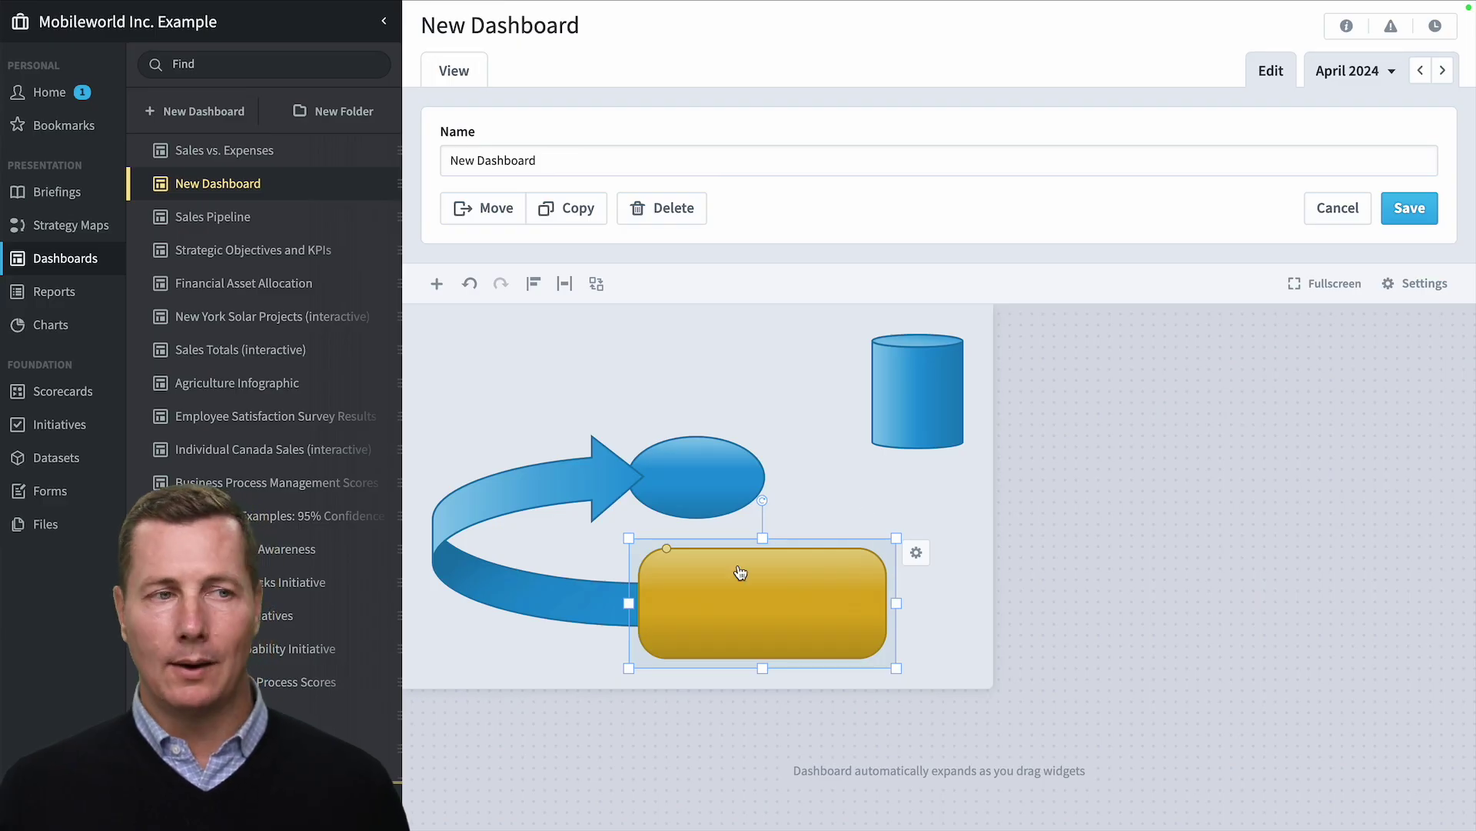
{"action": "left_click", "coordinate": [1044, 512]}
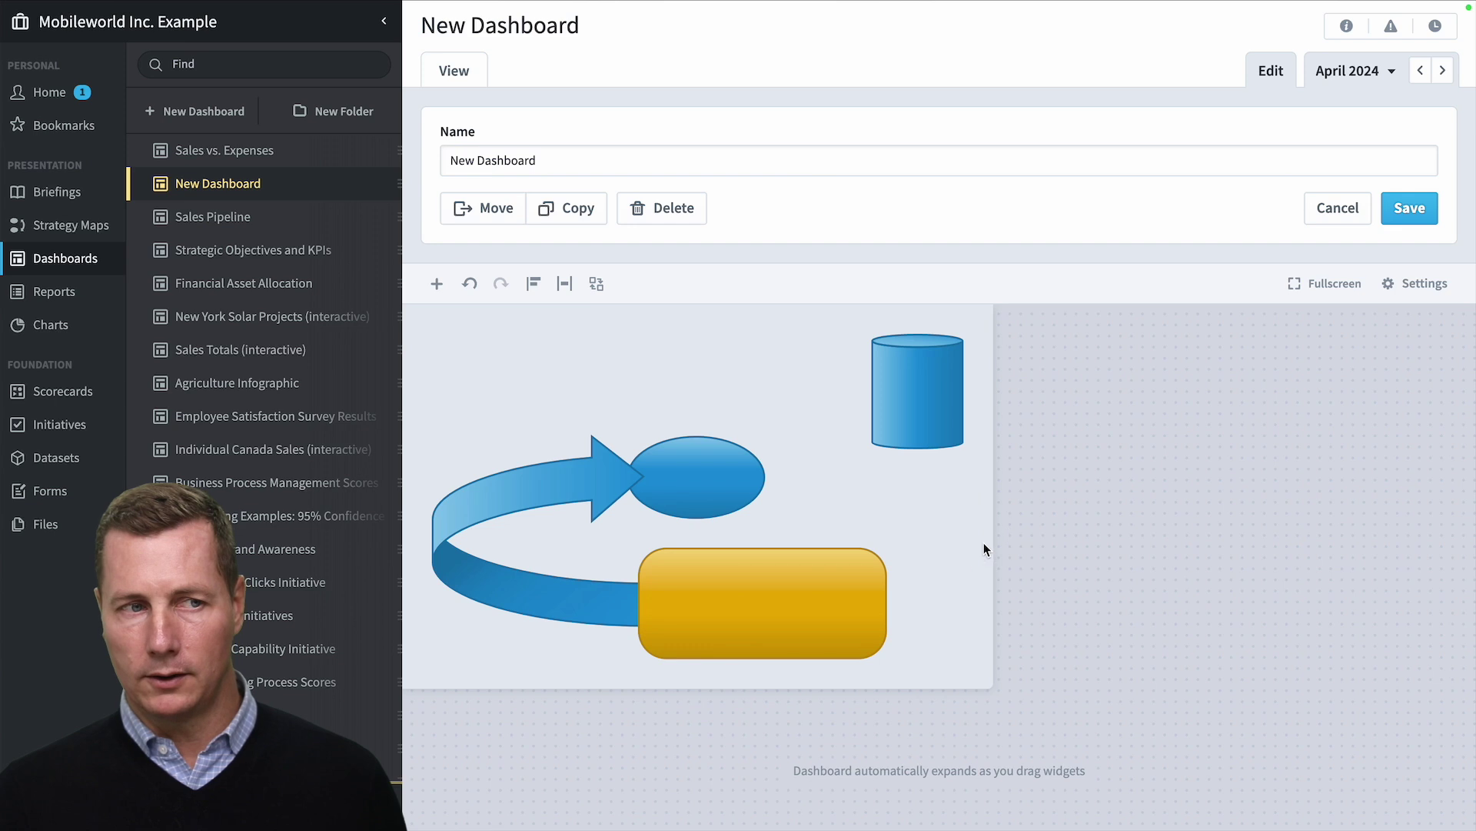
- Set the rounded rectangle's data source to the Sale Price field of the Device Sales dataset
{"action": "left_click", "coordinate": [855, 610]}
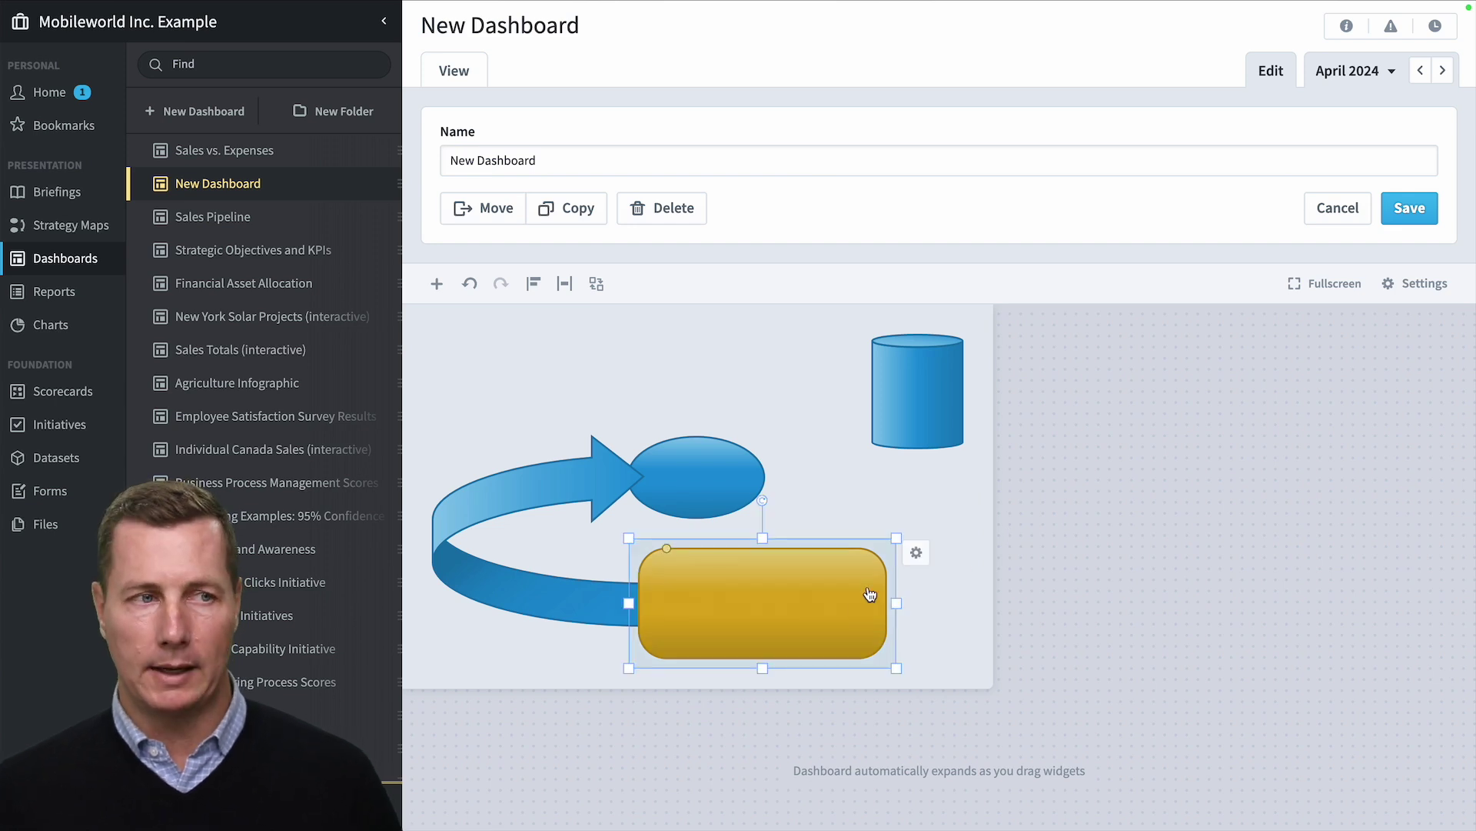
{"action": "left_click", "coordinate": [916, 555]}
{"action": "left_click", "coordinate": [1023, 504]}
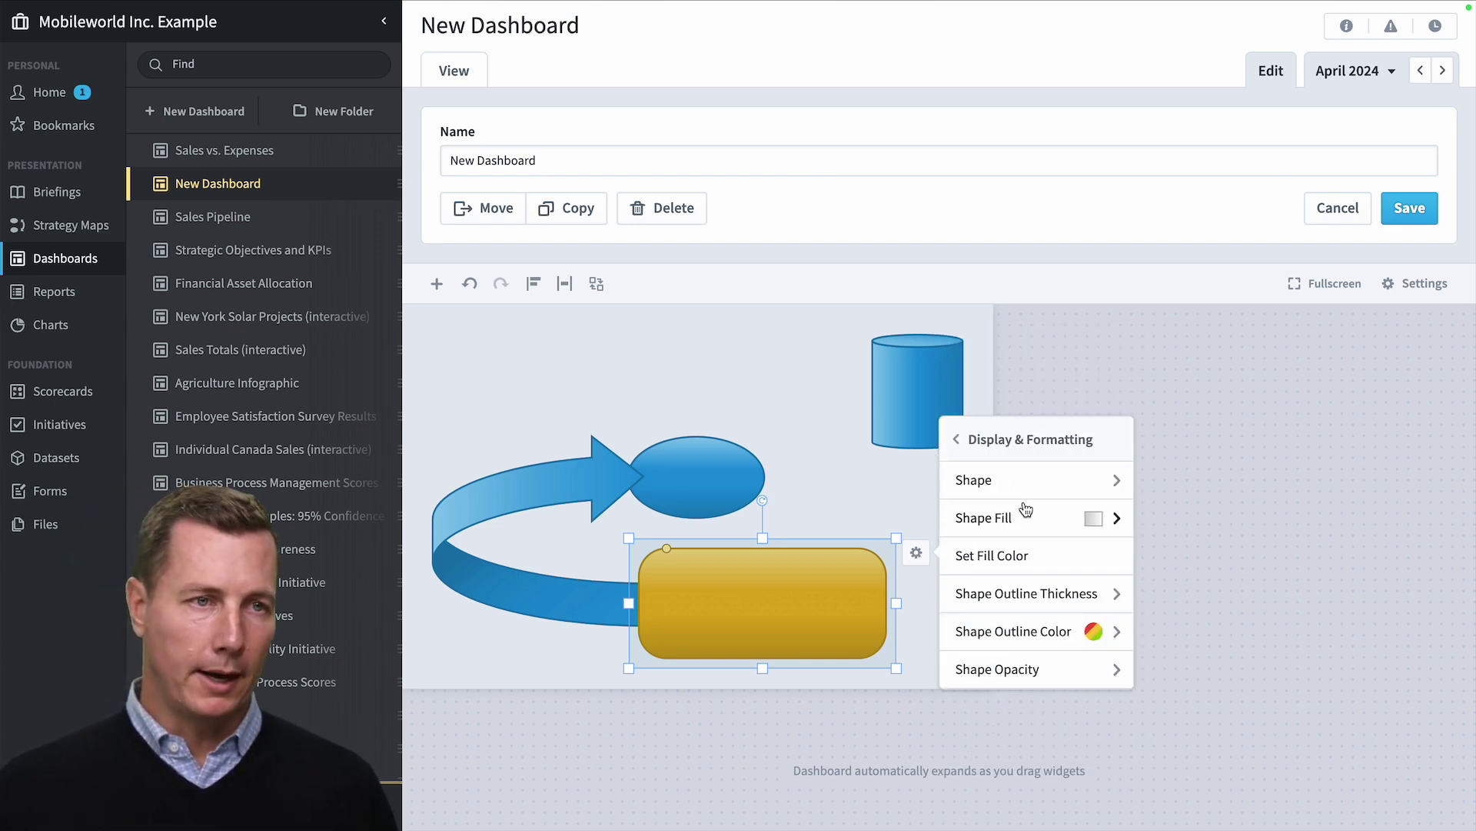
{"action": "left_click", "coordinate": [958, 444]}
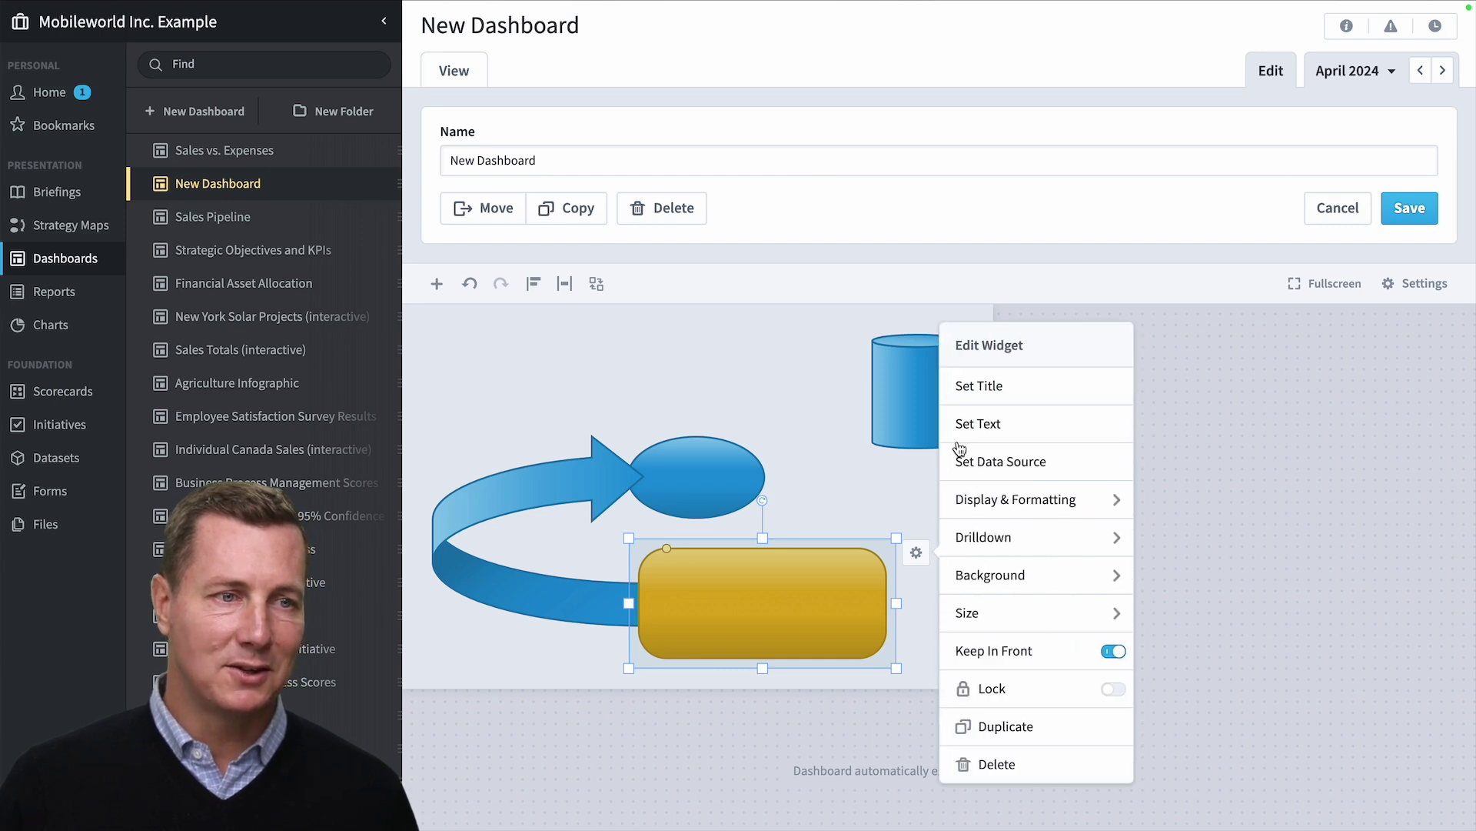
{"action": "left_click", "coordinate": [1013, 463]}
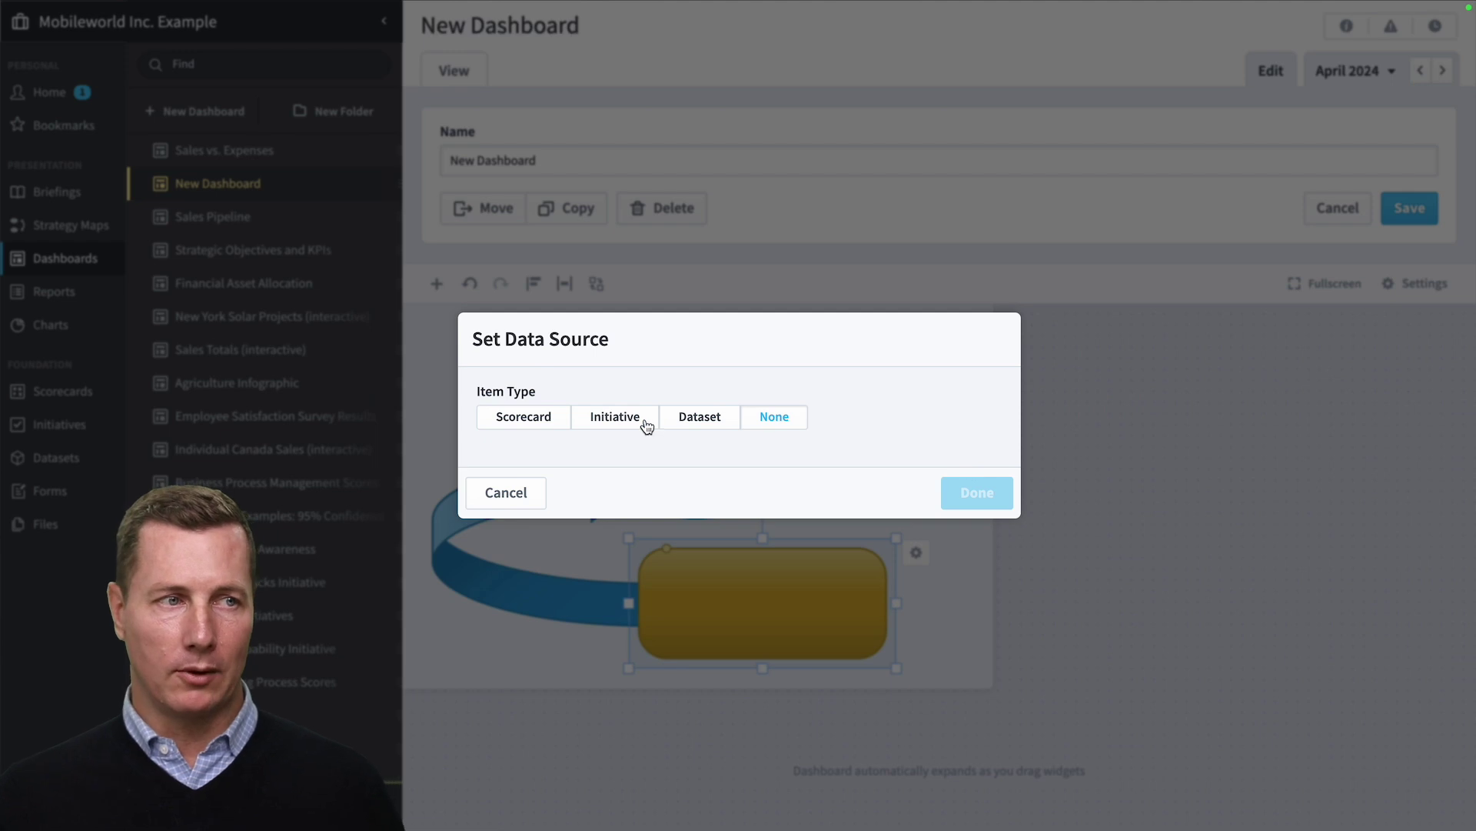
{"action": "left_click", "coordinate": [696, 425]}
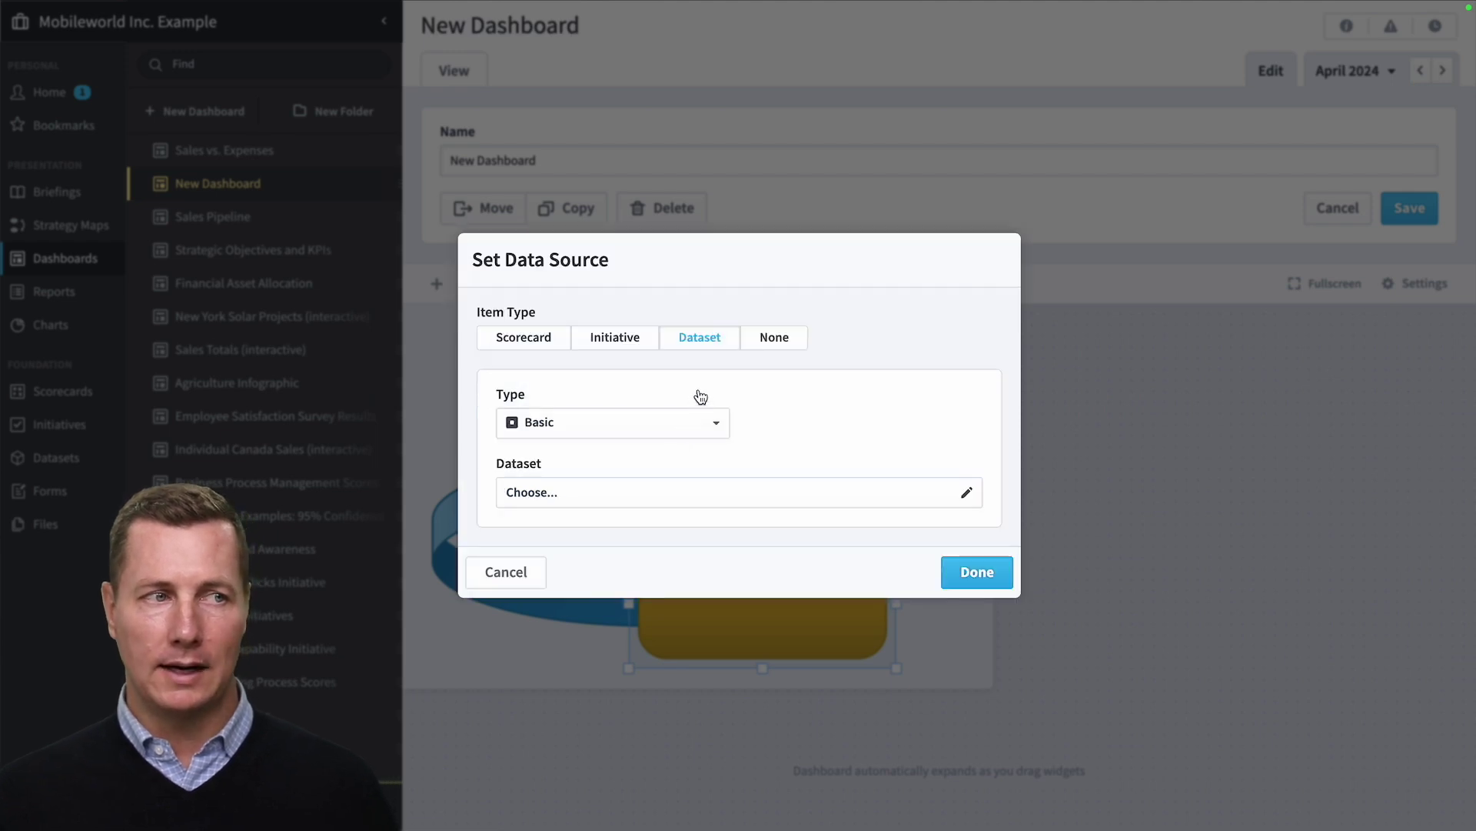
{"action": "left_click", "coordinate": [628, 500]}
{"action": "left_click", "coordinate": [800, 308]}
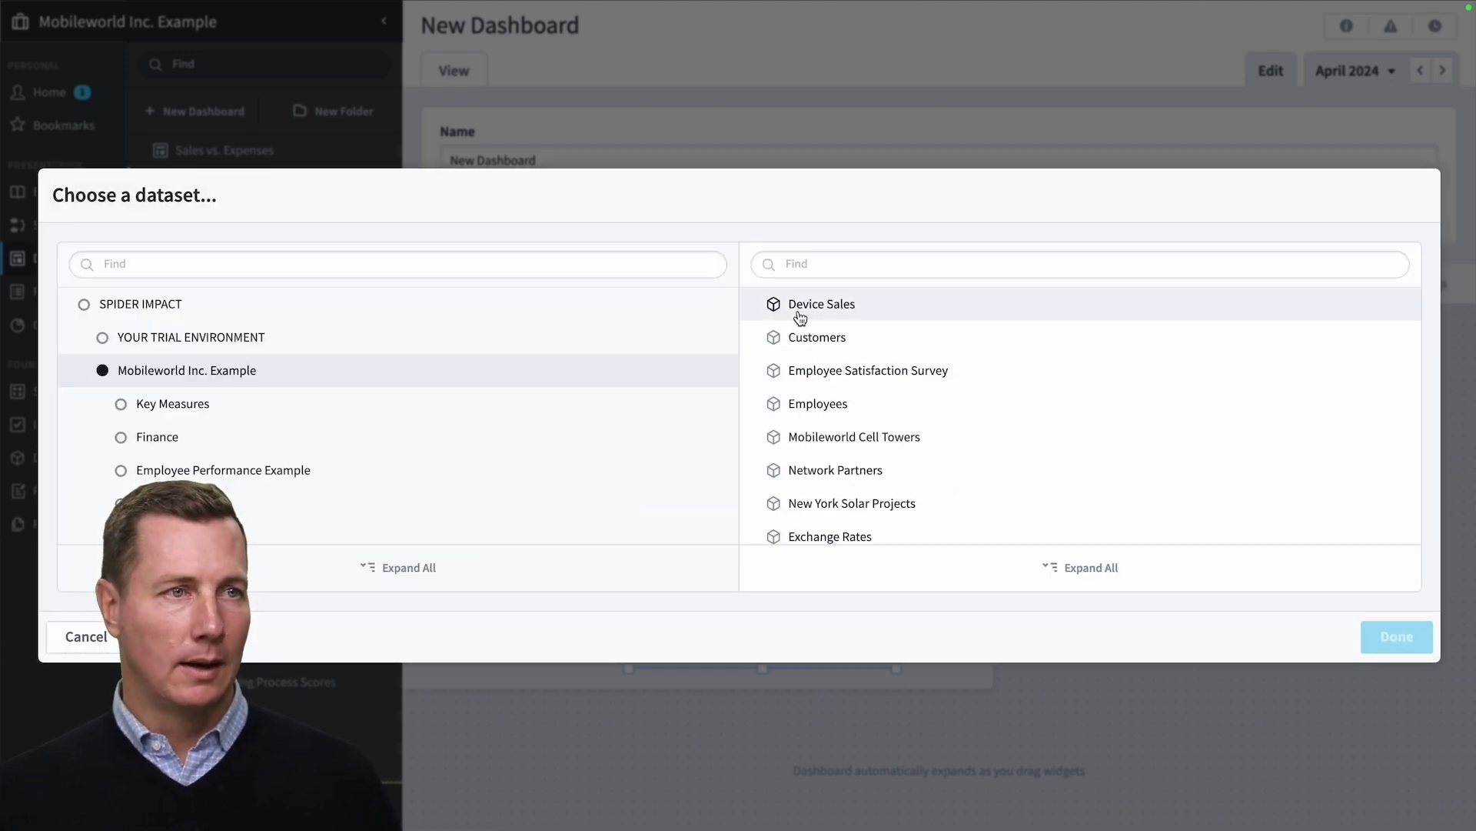
{"action": "left_click", "coordinate": [1396, 637]}
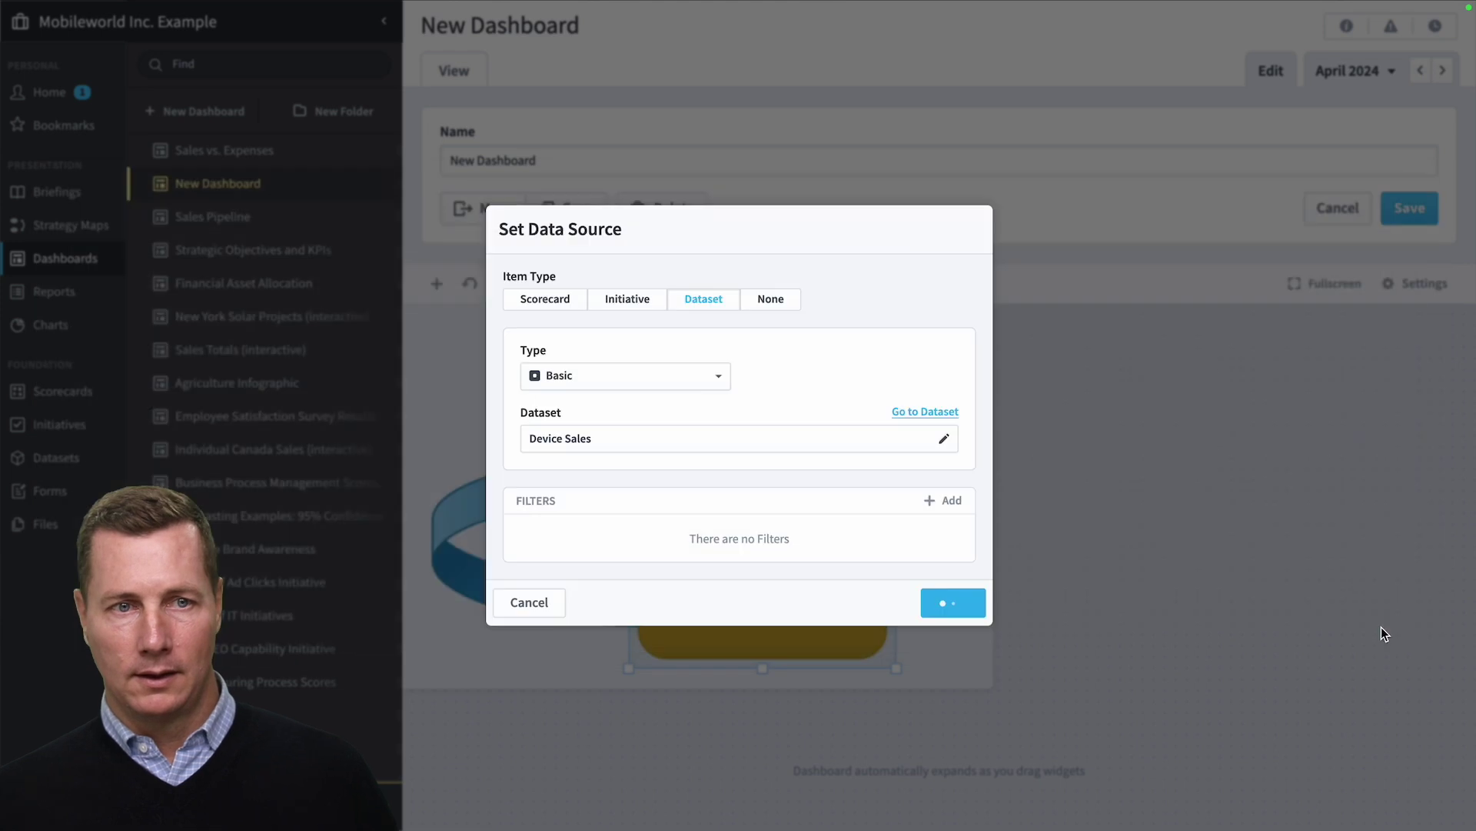
{"action": "left_click", "coordinate": [870, 482]}
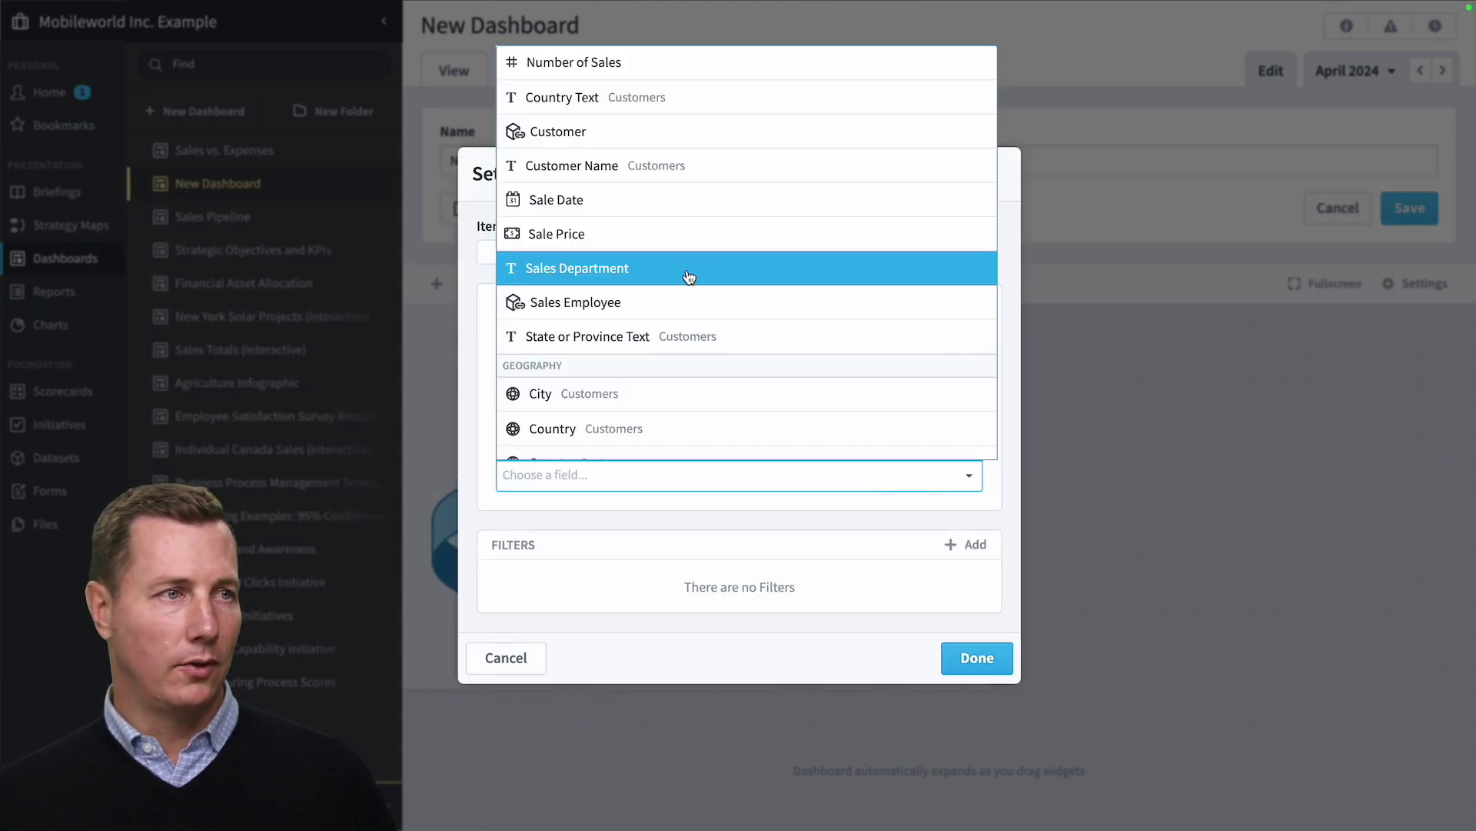
{"action": "left_click", "coordinate": [690, 235]}
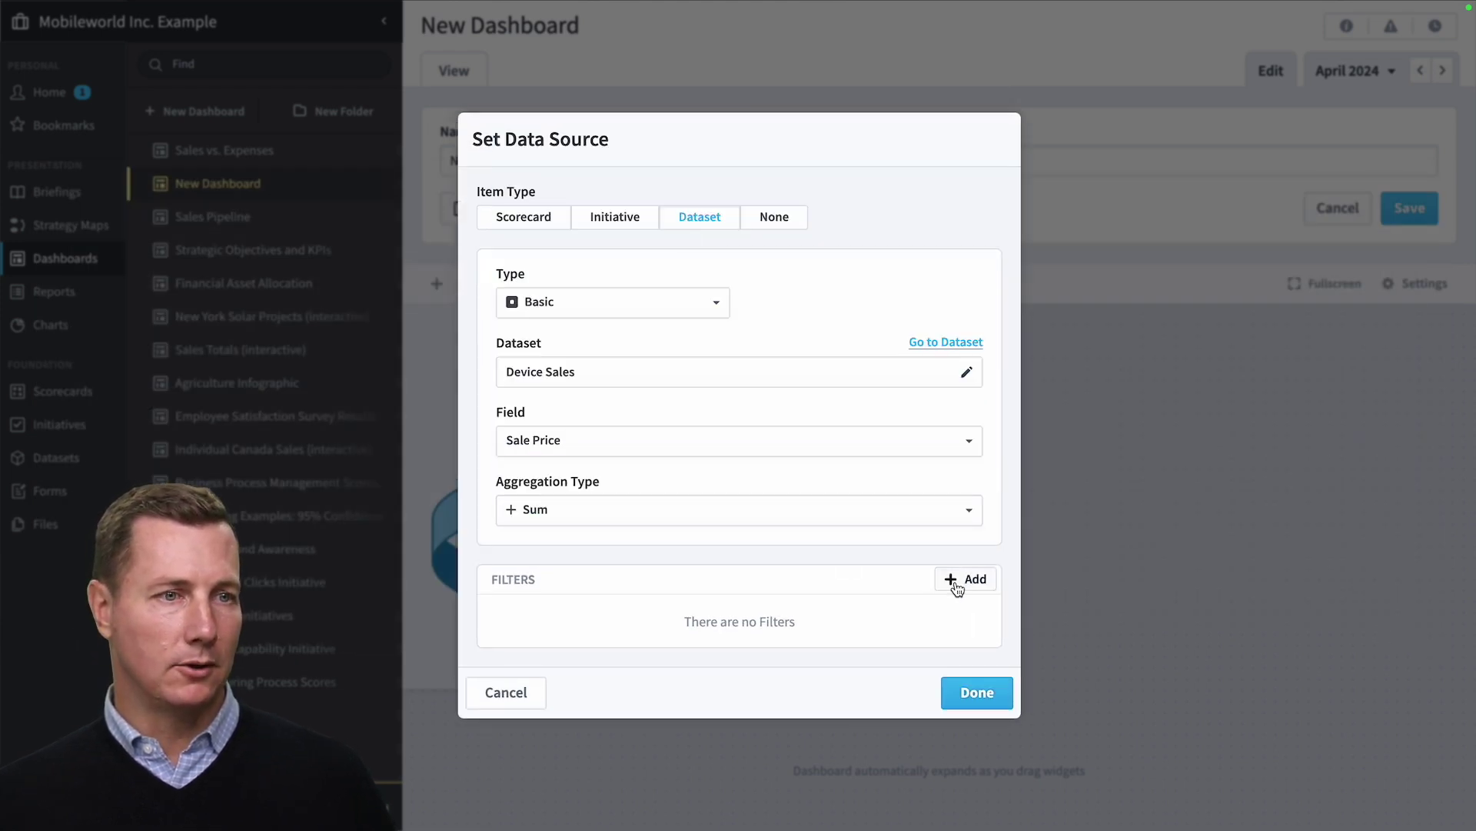
- Filter the rounded rectangle's data to a Sale Date in the Current Period of the Current Calendar, and save the dashboard
{"action": "left_click", "coordinate": [954, 581]}
{"action": "left_click", "coordinate": [766, 423]}
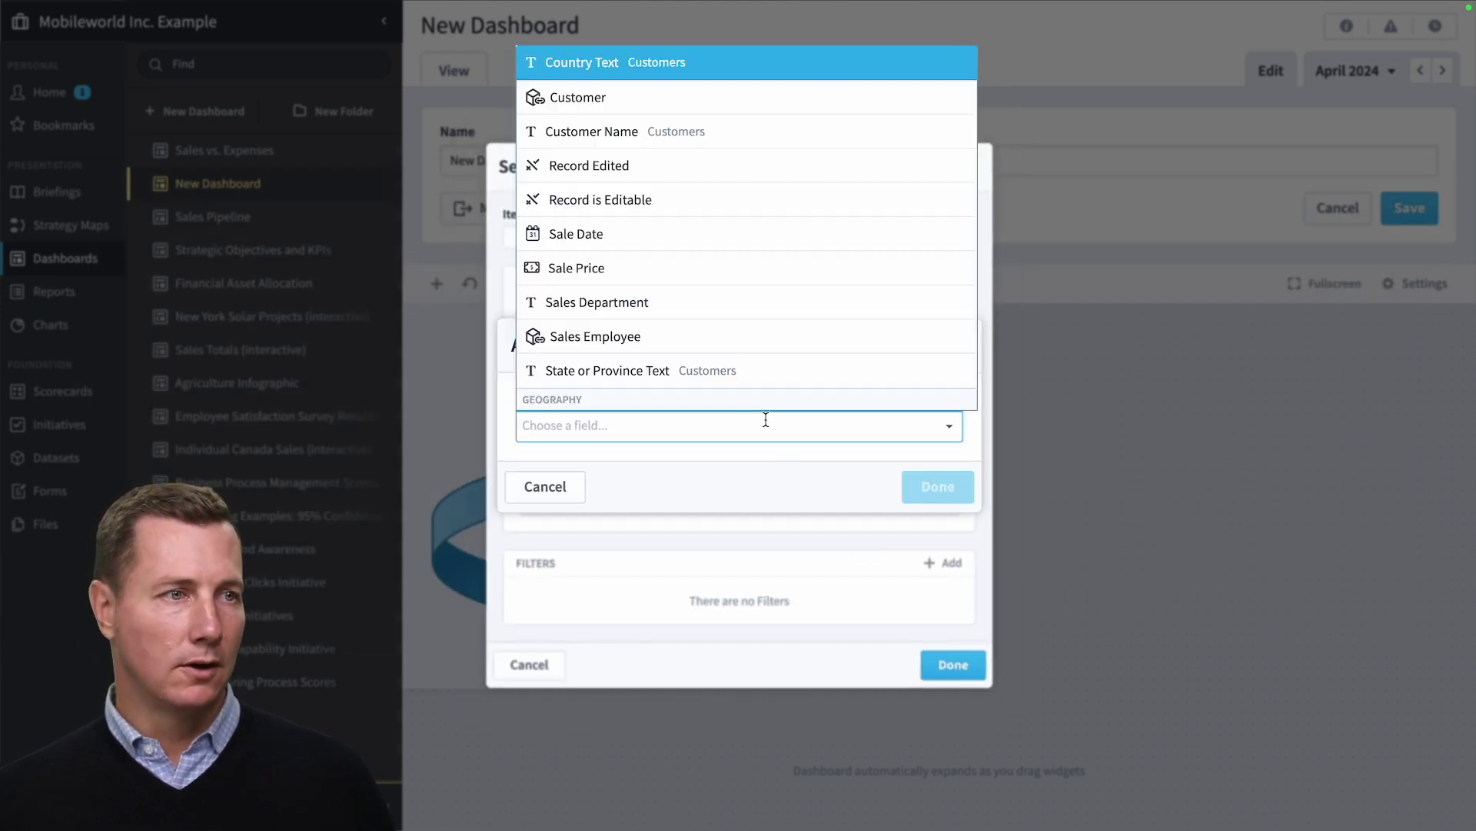
{"action": "left_click", "coordinate": [745, 232]}
{"action": "left_click", "coordinate": [904, 461]}
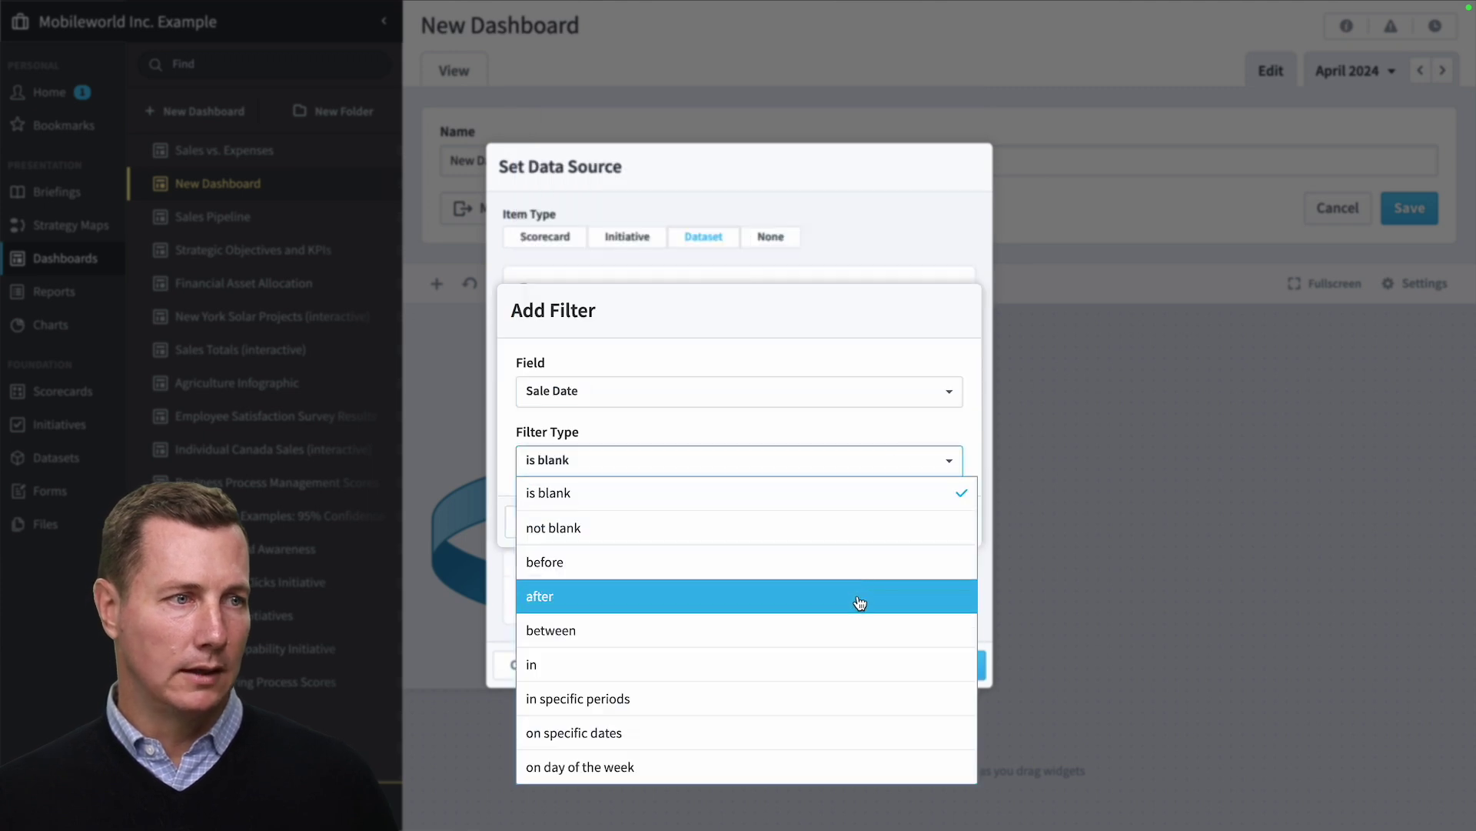
{"action": "left_click", "coordinate": [850, 637]}
{"action": "left_click", "coordinate": [788, 461]}
{"action": "left_click", "coordinate": [761, 663]}
{"action": "left_click", "coordinate": [933, 528]}
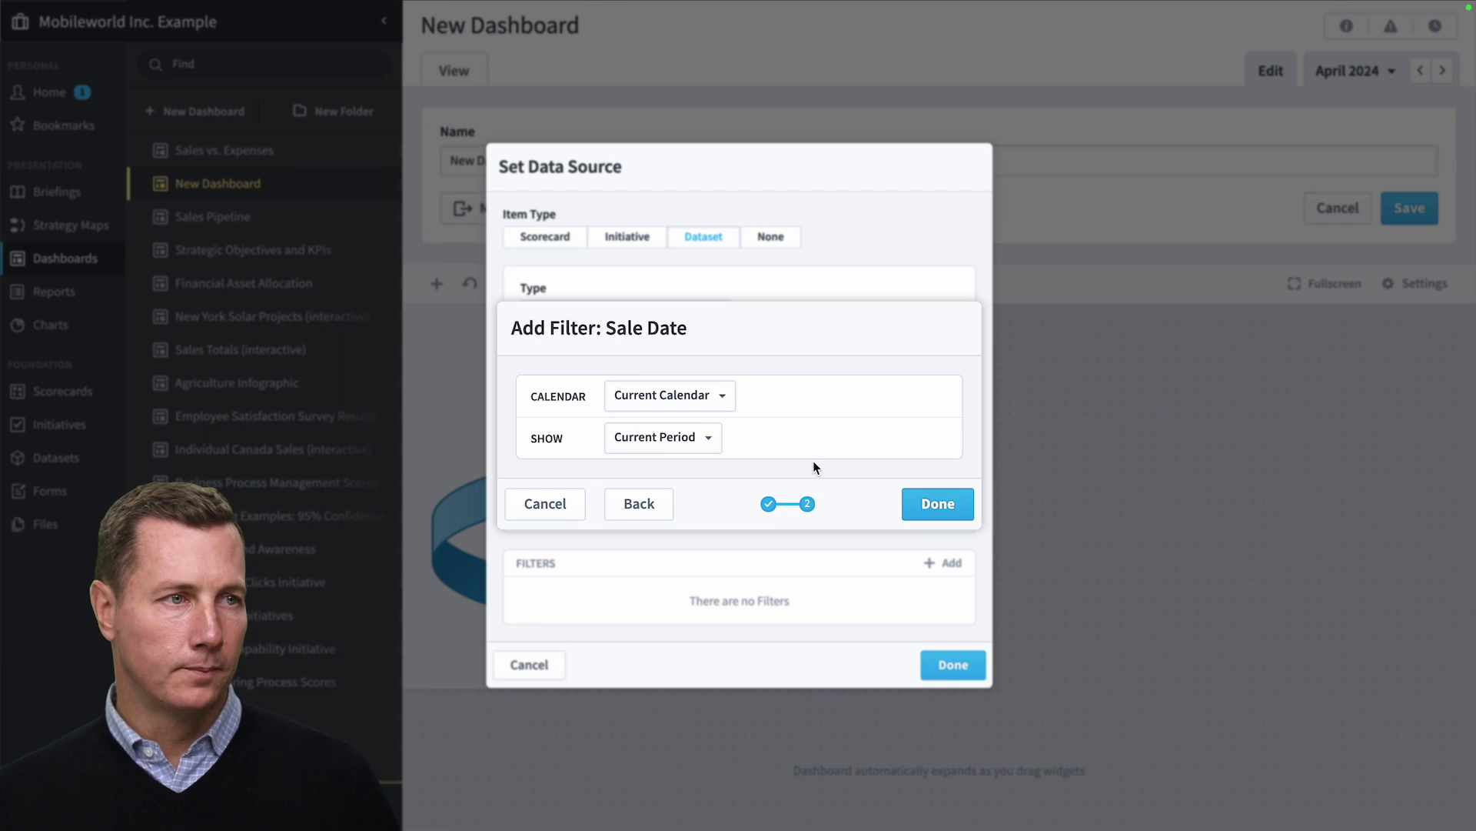
{"action": "left_click", "coordinate": [938, 503]}
{"action": "left_click", "coordinate": [953, 664]}
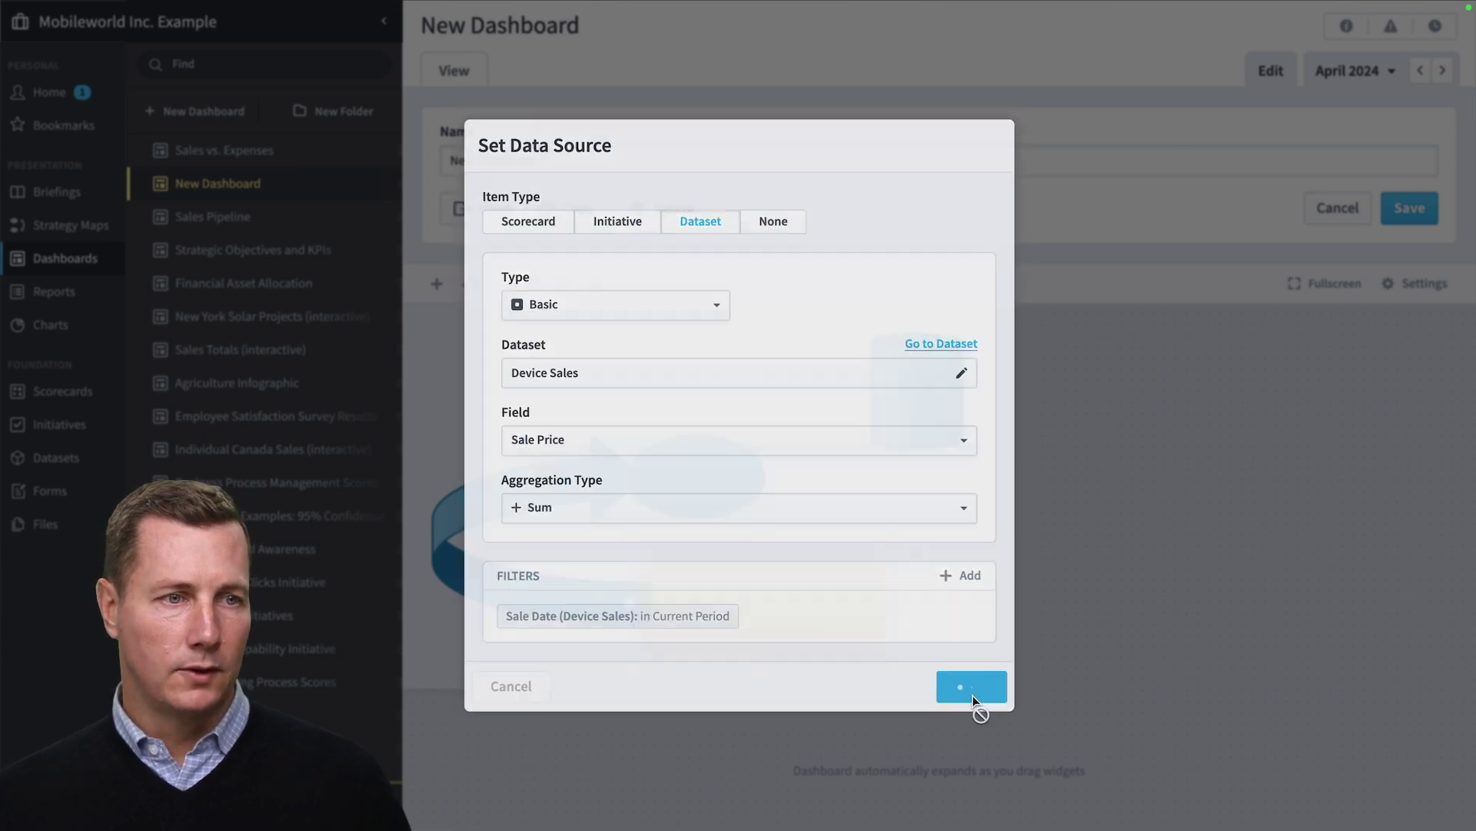
{"action": "left_click", "coordinate": [1409, 208]}
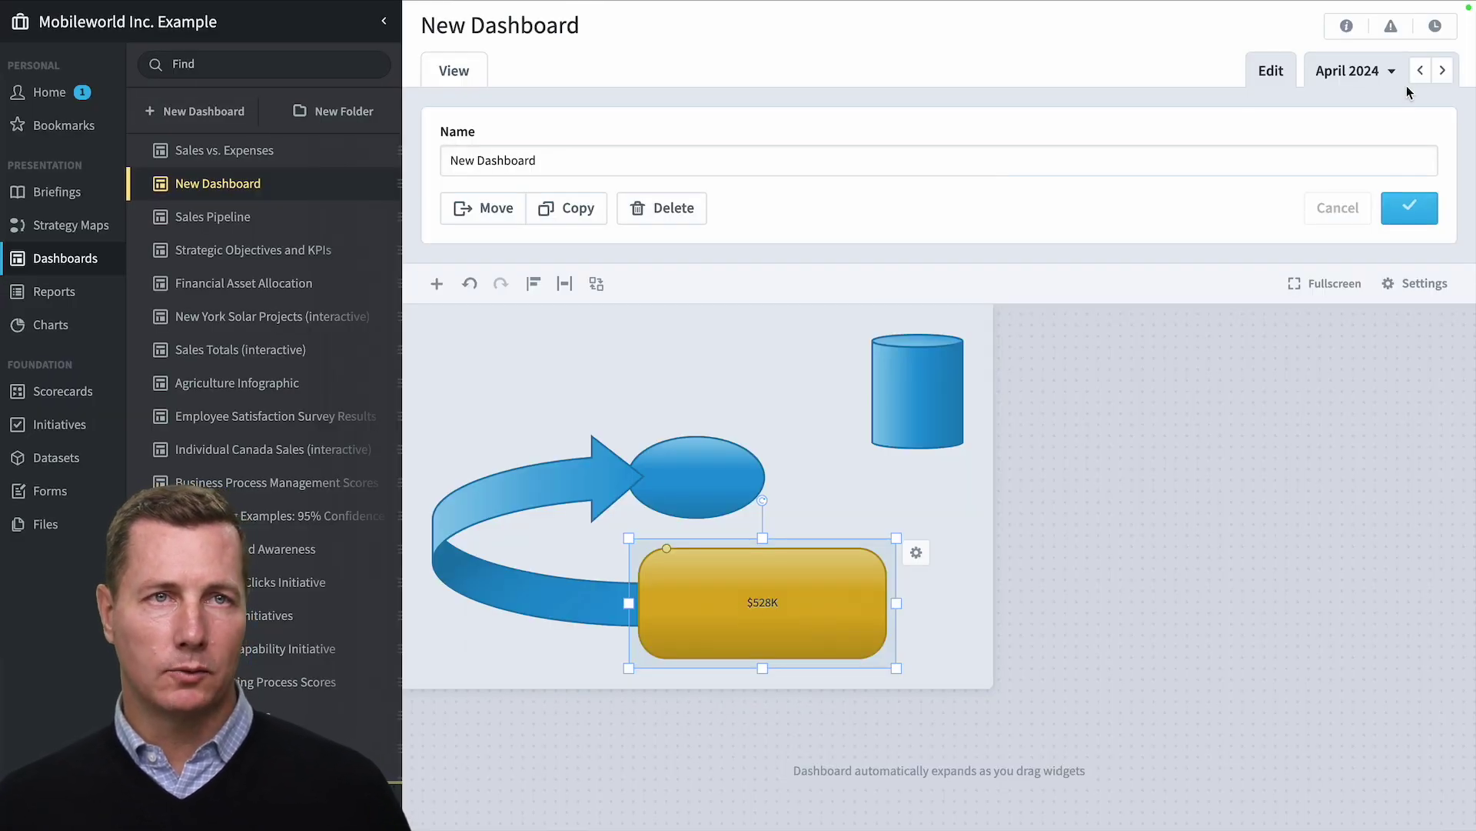
- Switch the dashboard's reporting period to May 2024
{"action": "left_click", "coordinate": [1419, 73]}
{"action": "left_click", "coordinate": [1444, 73]}
{"action": "left_click", "coordinate": [1444, 73]}
- Set the rounded rectangle's font size to 48 and make the shape slightly shorter
{"action": "left_click", "coordinate": [916, 552]}
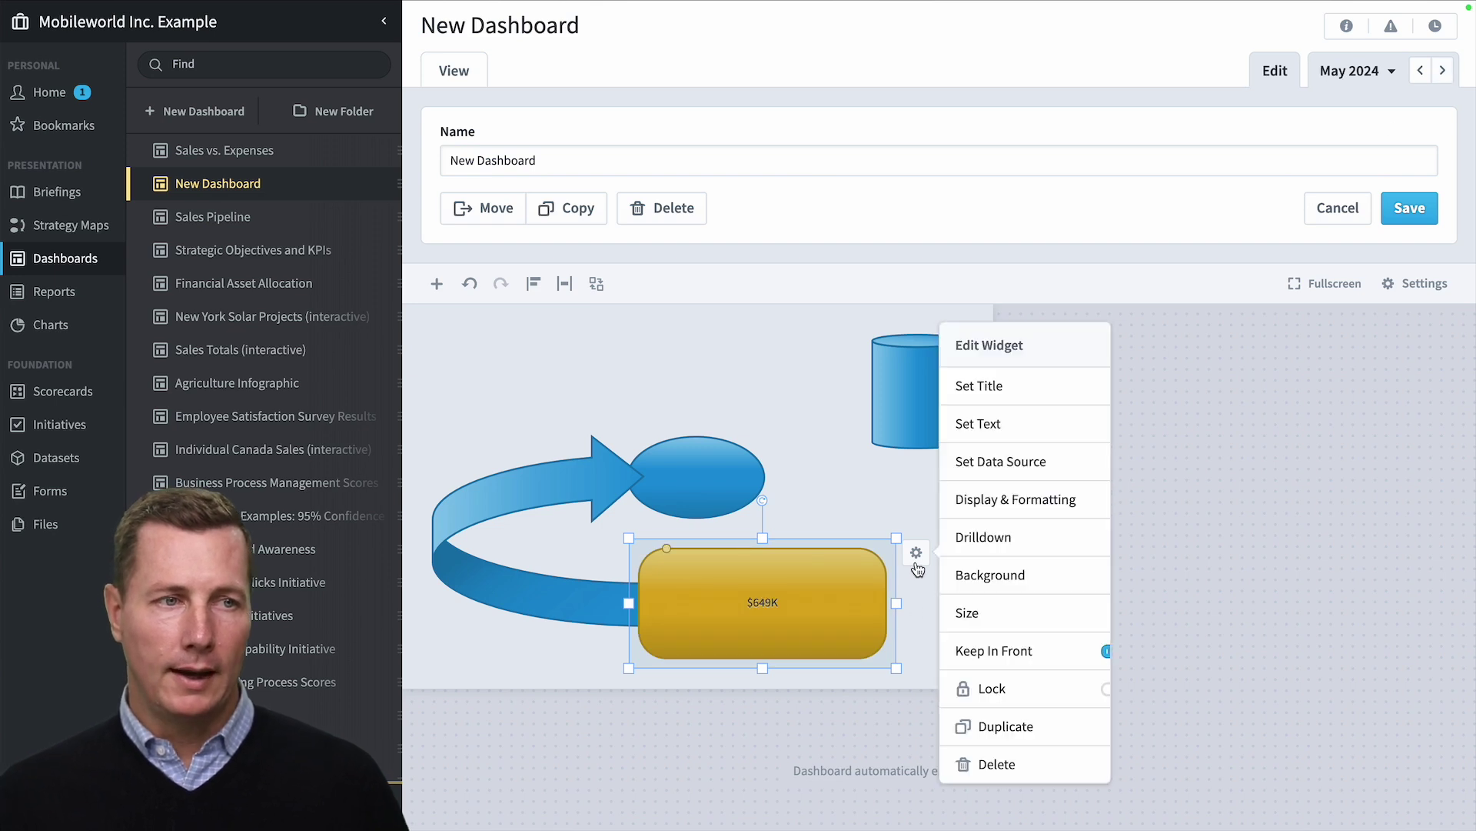
{"action": "left_click", "coordinate": [985, 501]}
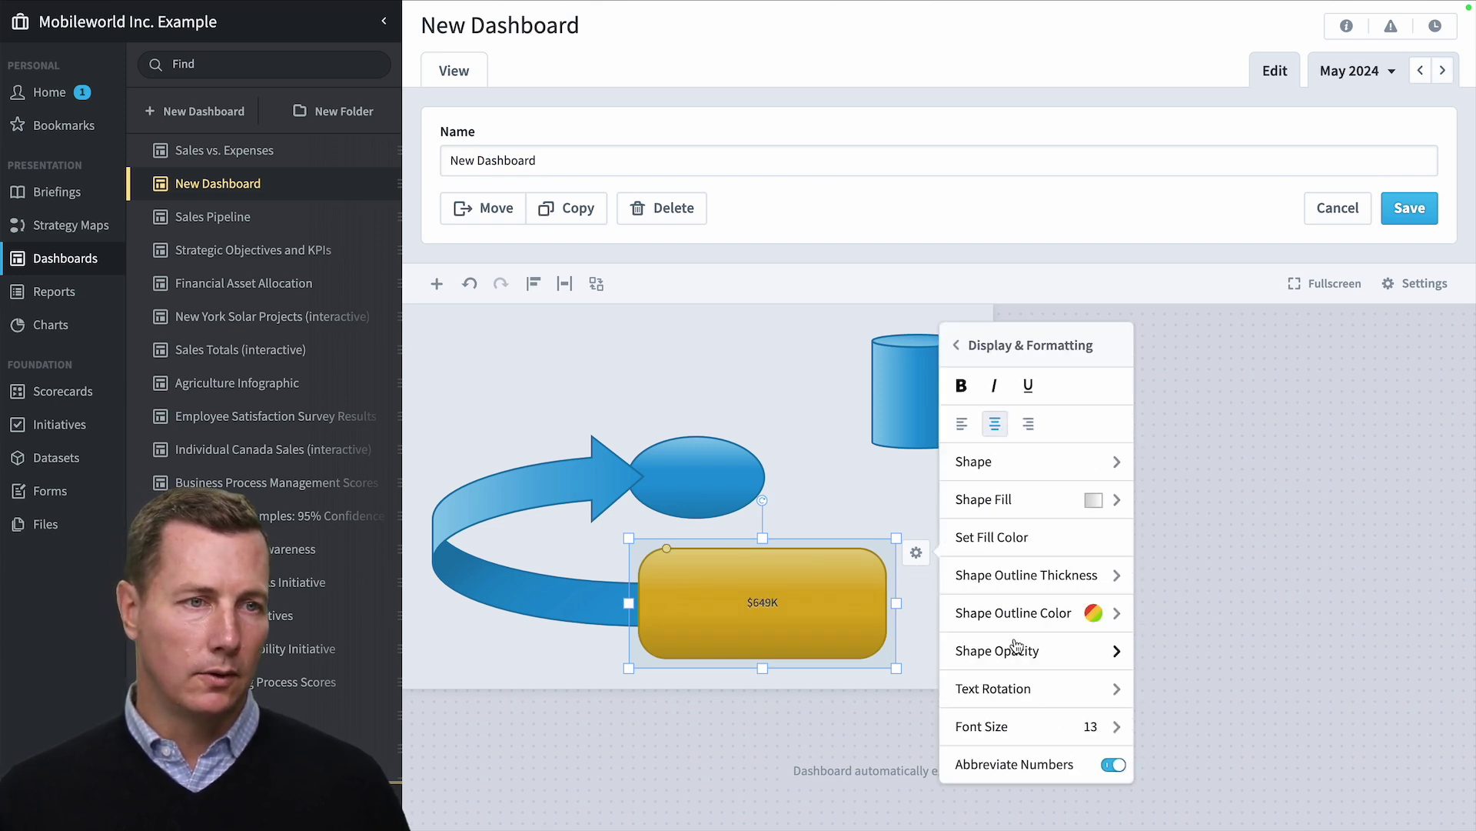
{"action": "left_click", "coordinate": [1015, 735]}
{"action": "left_click", "coordinate": [990, 776]}
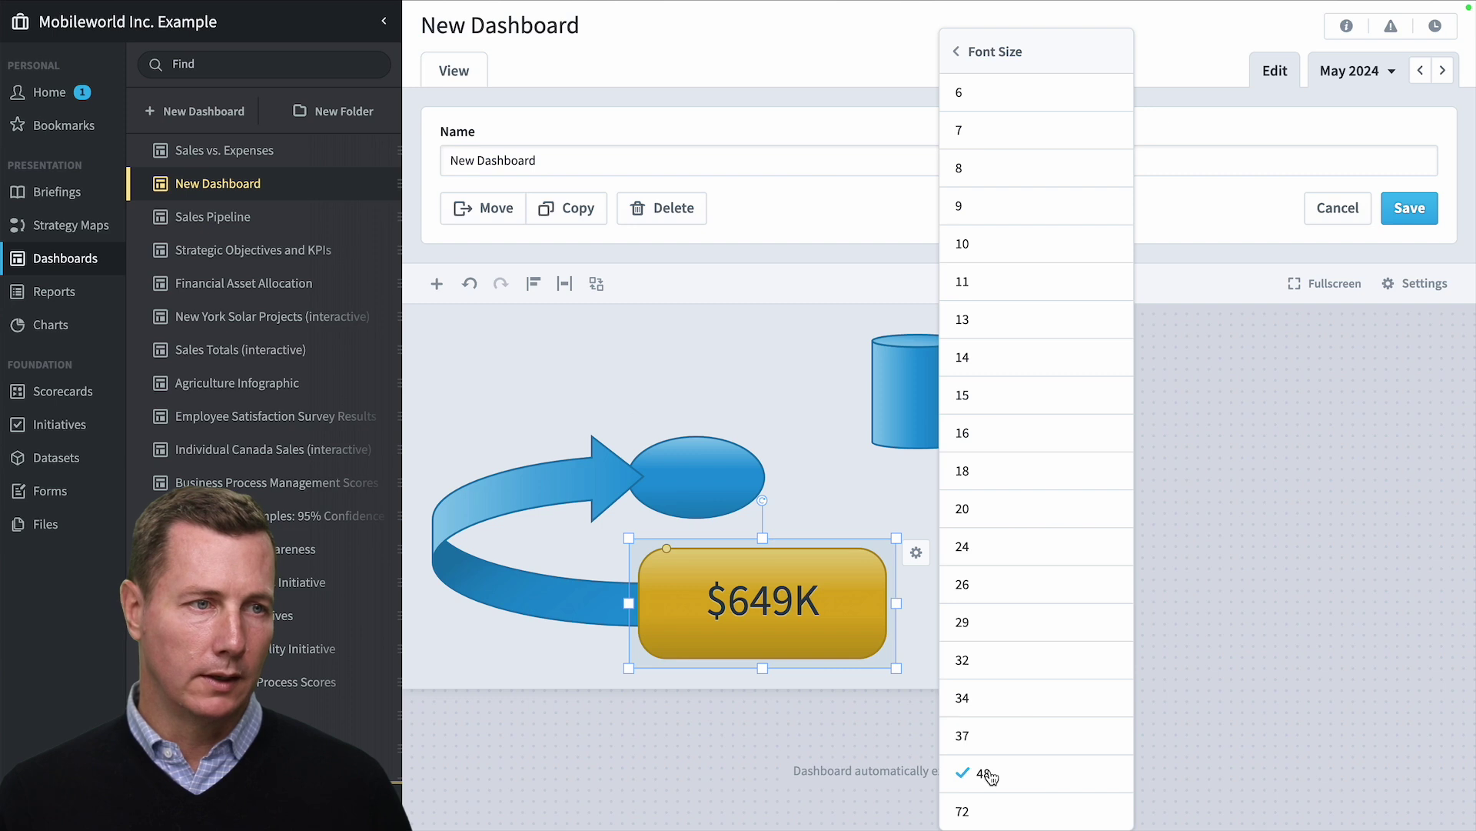
{"action": "left_click_drag", "start_coordinate": [767, 670], "coordinate": [771, 655]}
{"action": "left_click_drag", "start_coordinate": [799, 606], "coordinate": [808, 614]}
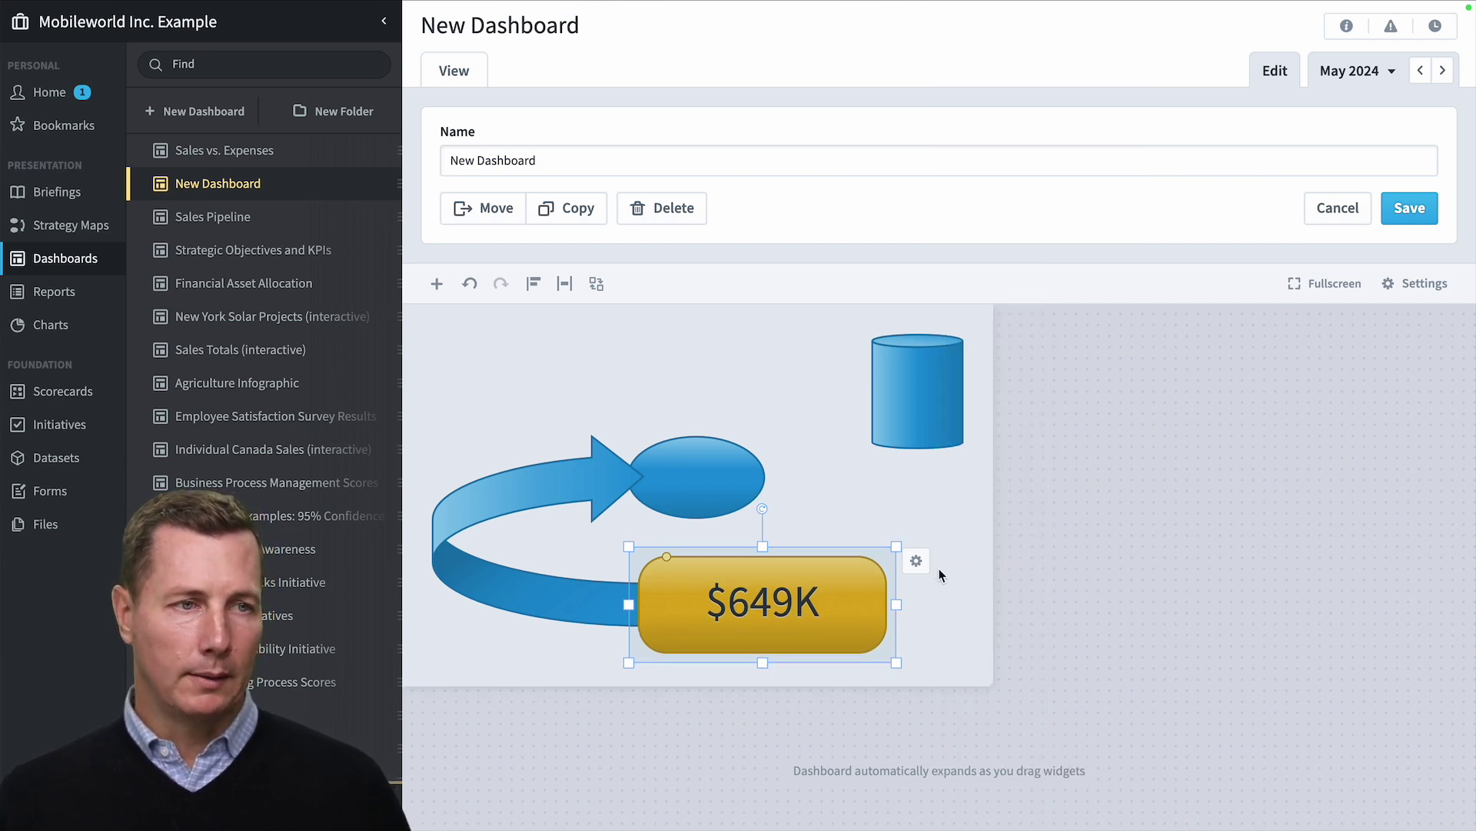
- Show the title "Total Sales" on the gold rounded rectangle and save the dashboard
{"action": "left_click", "coordinate": [916, 560]}
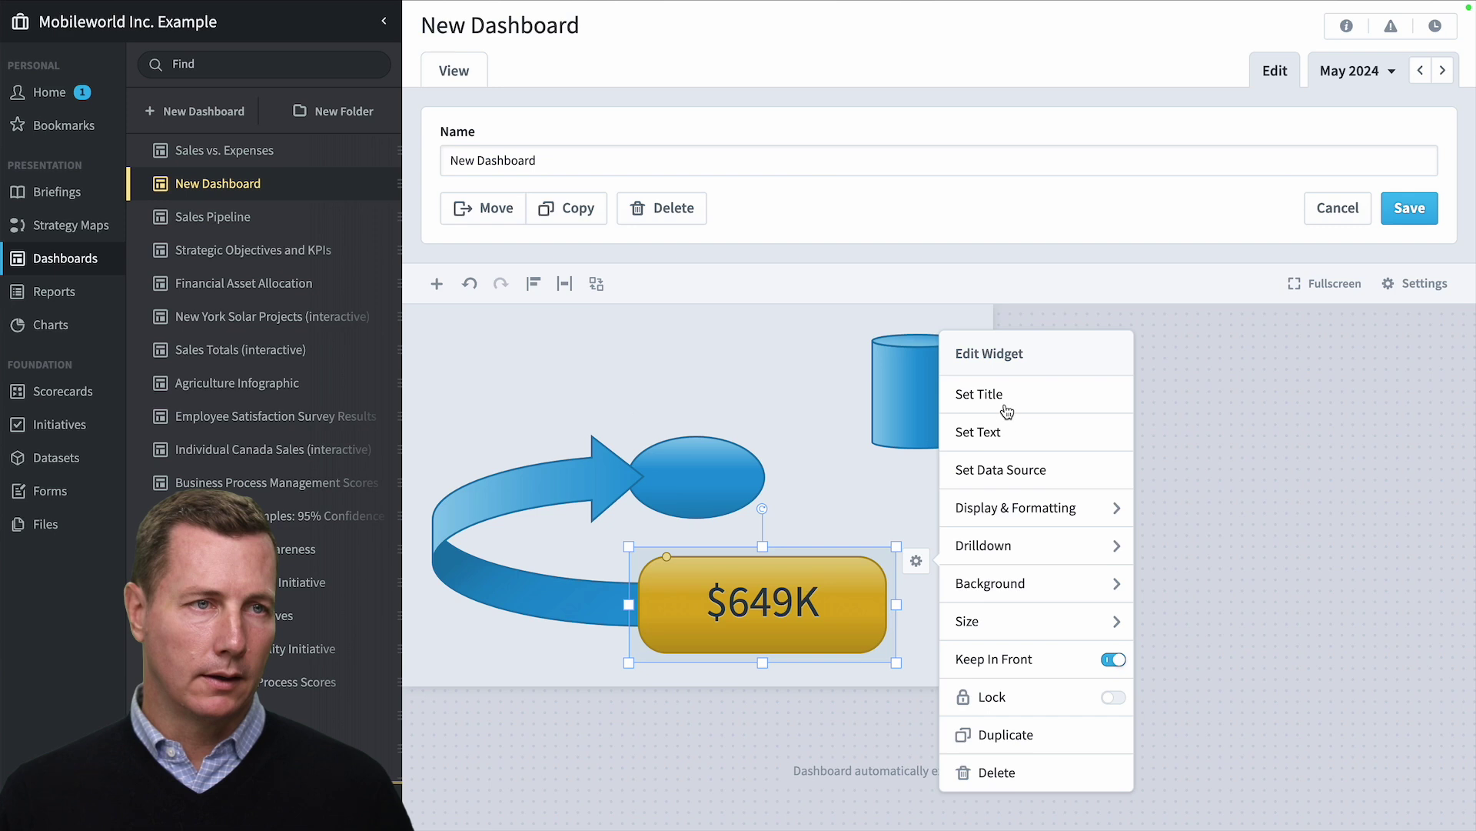
{"action": "left_click", "coordinate": [1007, 411]}
{"action": "left_click", "coordinate": [570, 378]}
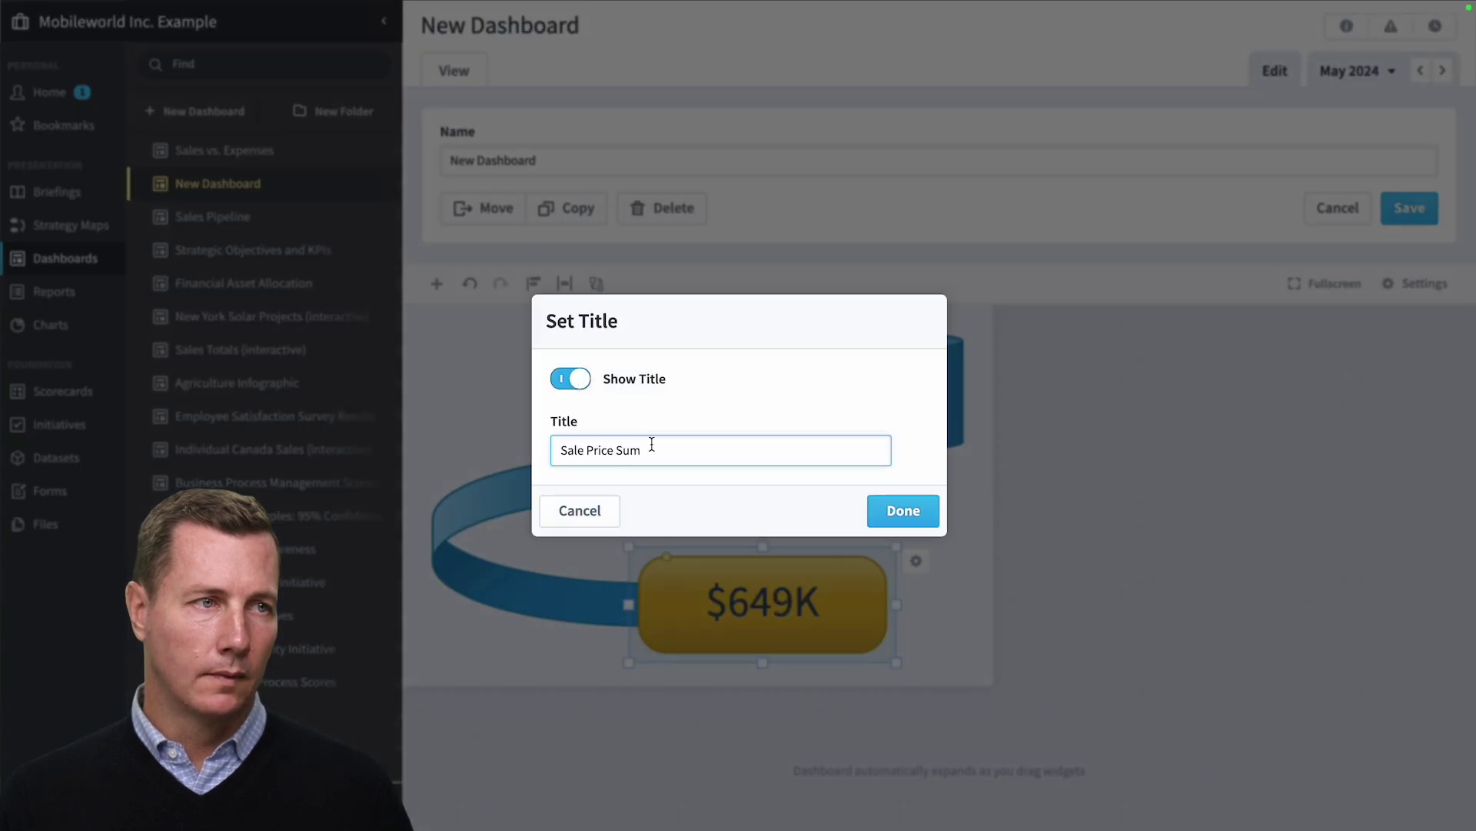
{"action": "left_click_drag", "start_coordinate": [661, 447], "coordinate": [500, 444]}
{"action": "type", "text": "Total"}
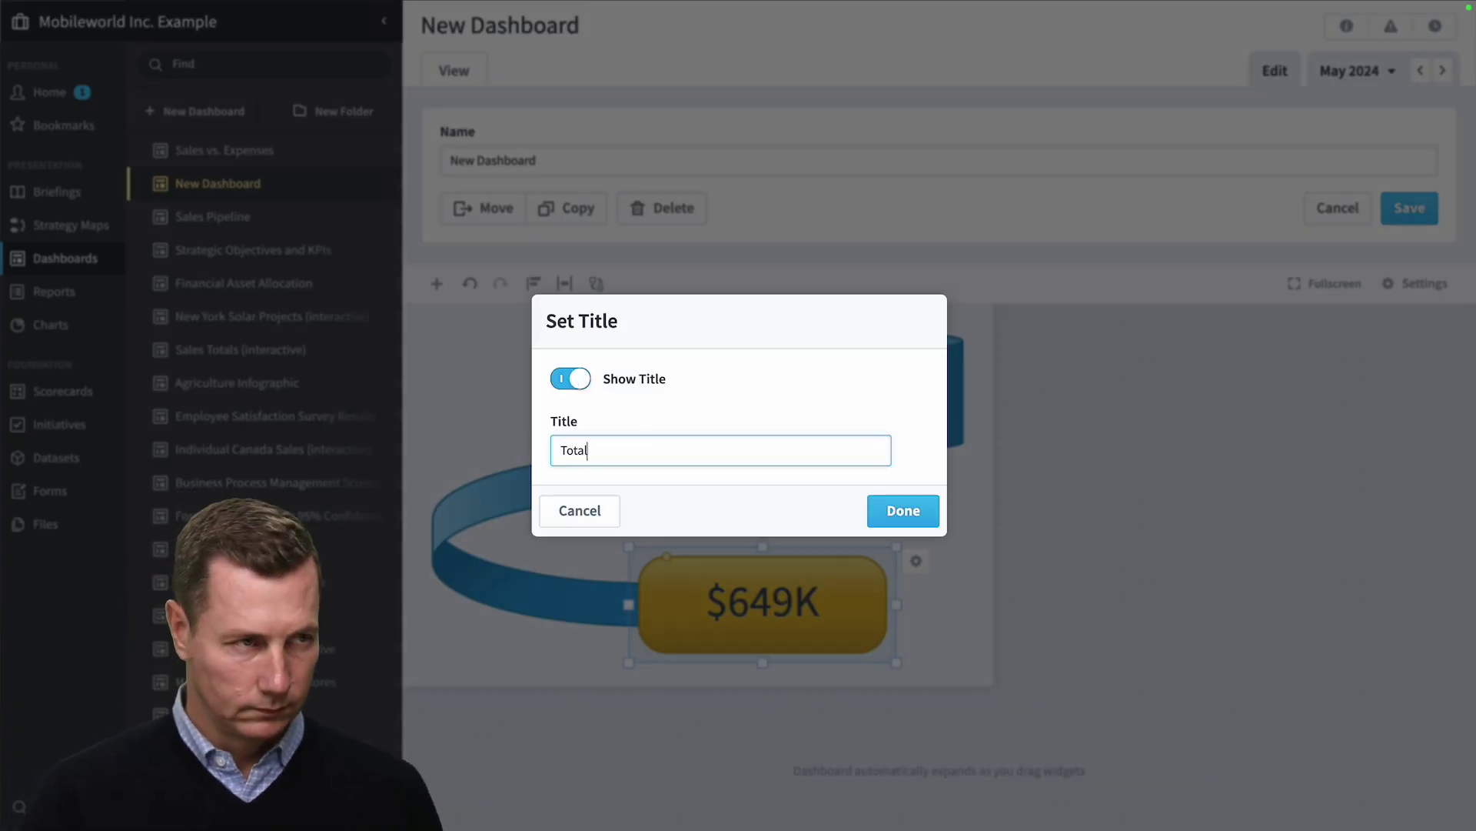
{"action": "type", "text": " Sales"}
{"action": "key", "text": "Return"}
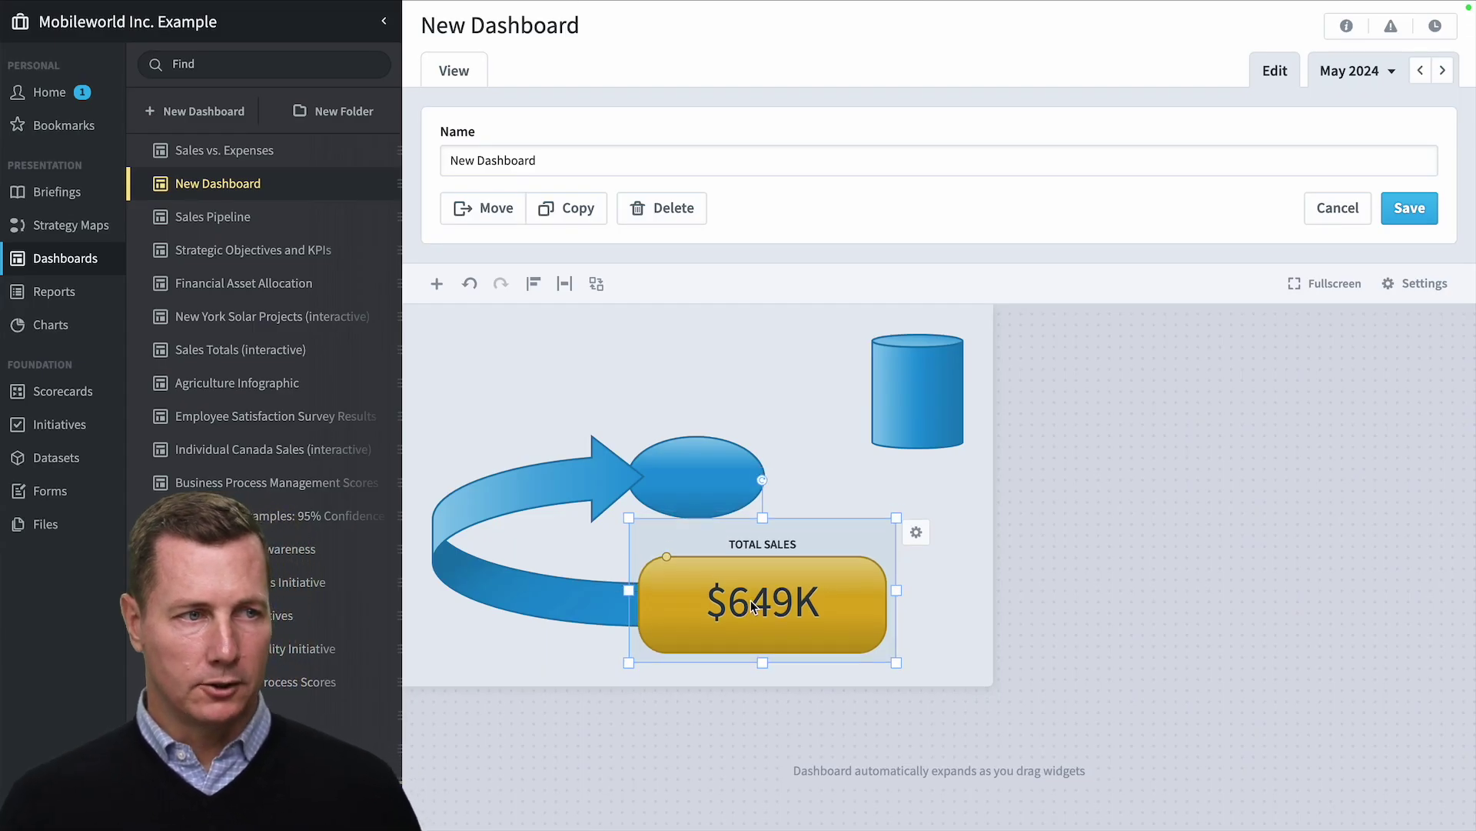
{"action": "left_click", "coordinate": [963, 587]}
{"action": "left_click", "coordinate": [1414, 218]}
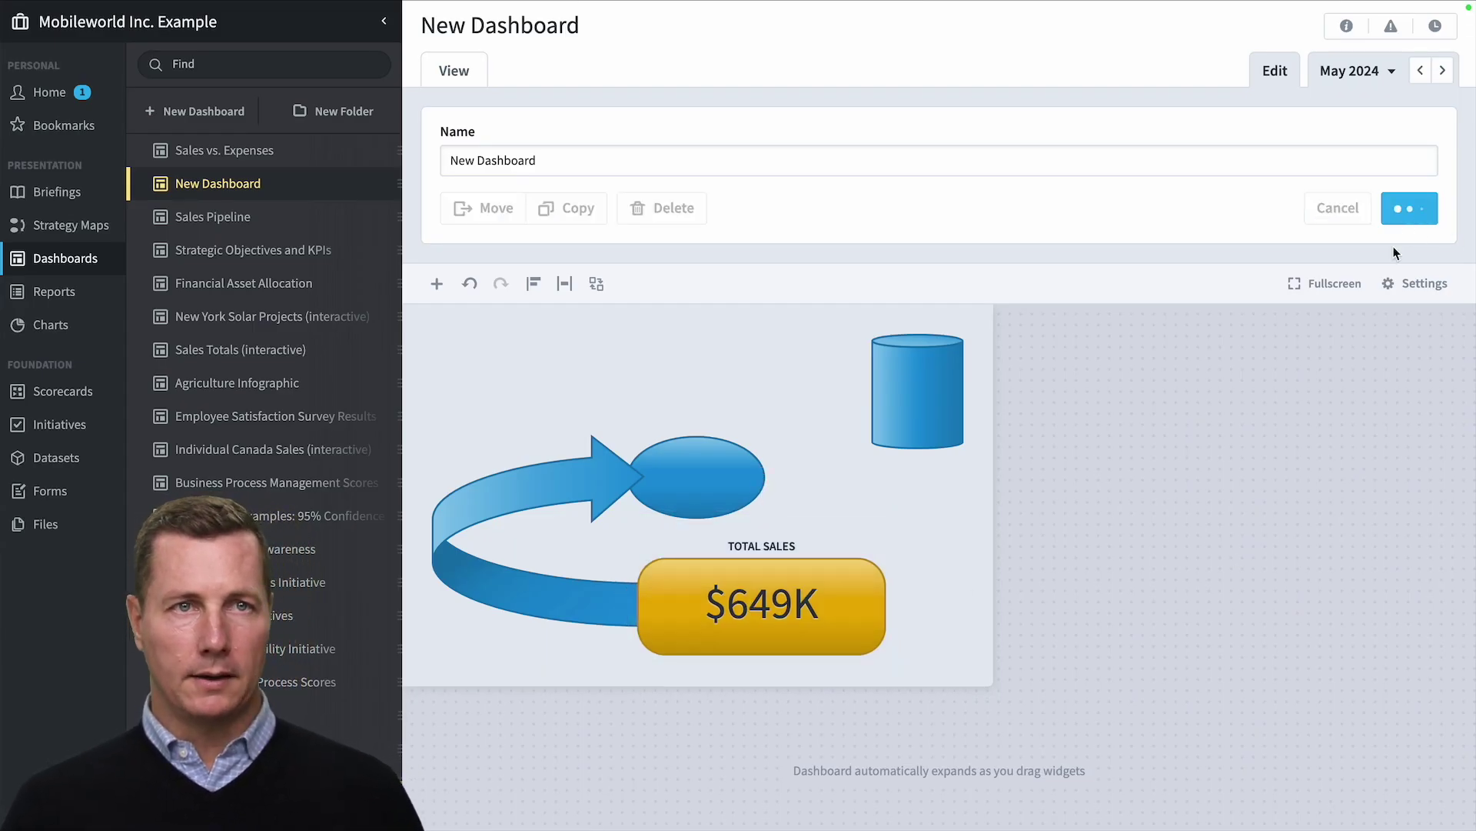
- Set the ellipse's fill color to bright purple and save the dashboard
{"action": "left_click", "coordinate": [735, 478]}
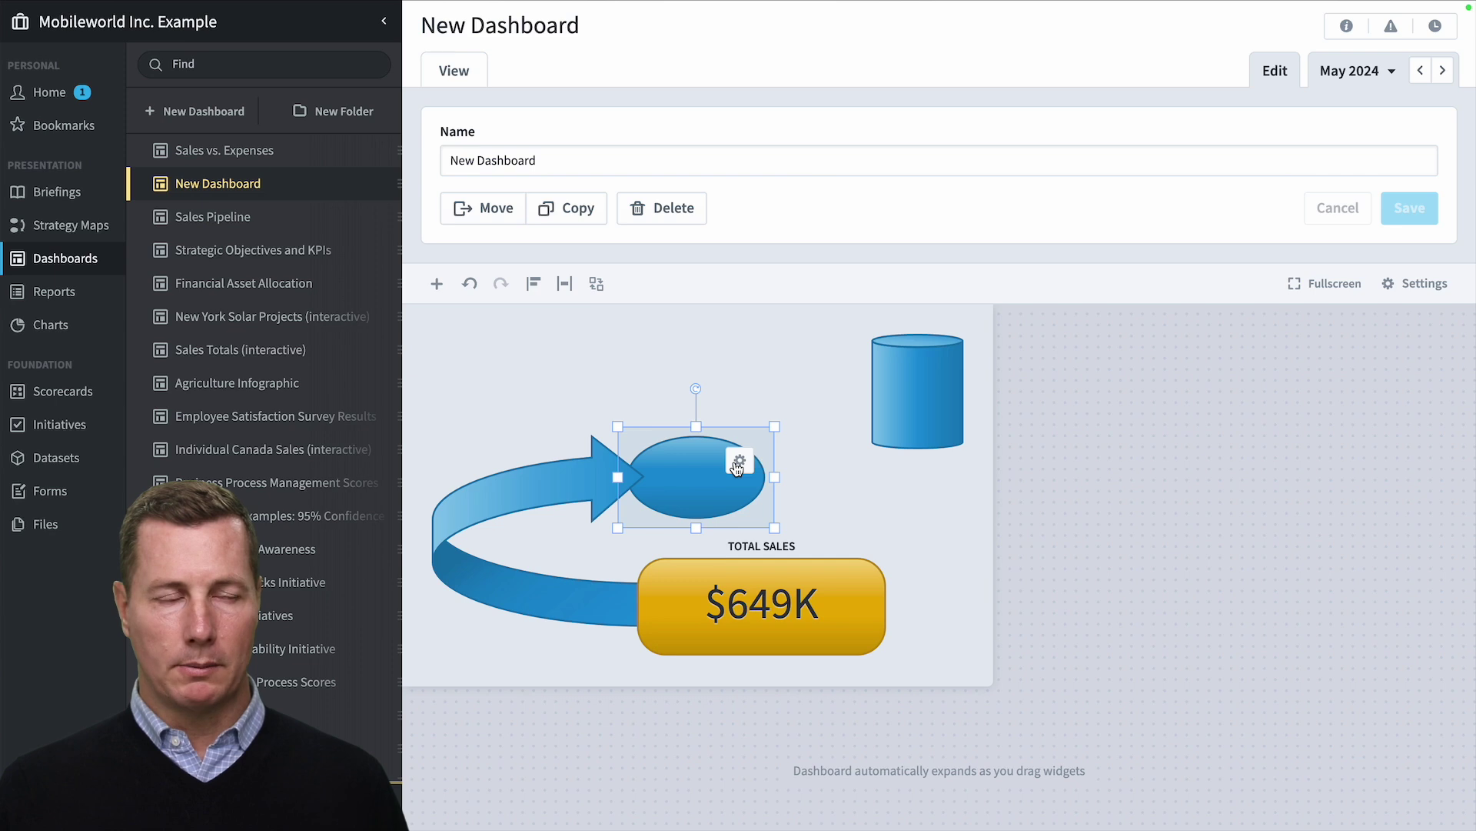
{"action": "left_click", "coordinate": [739, 462]}
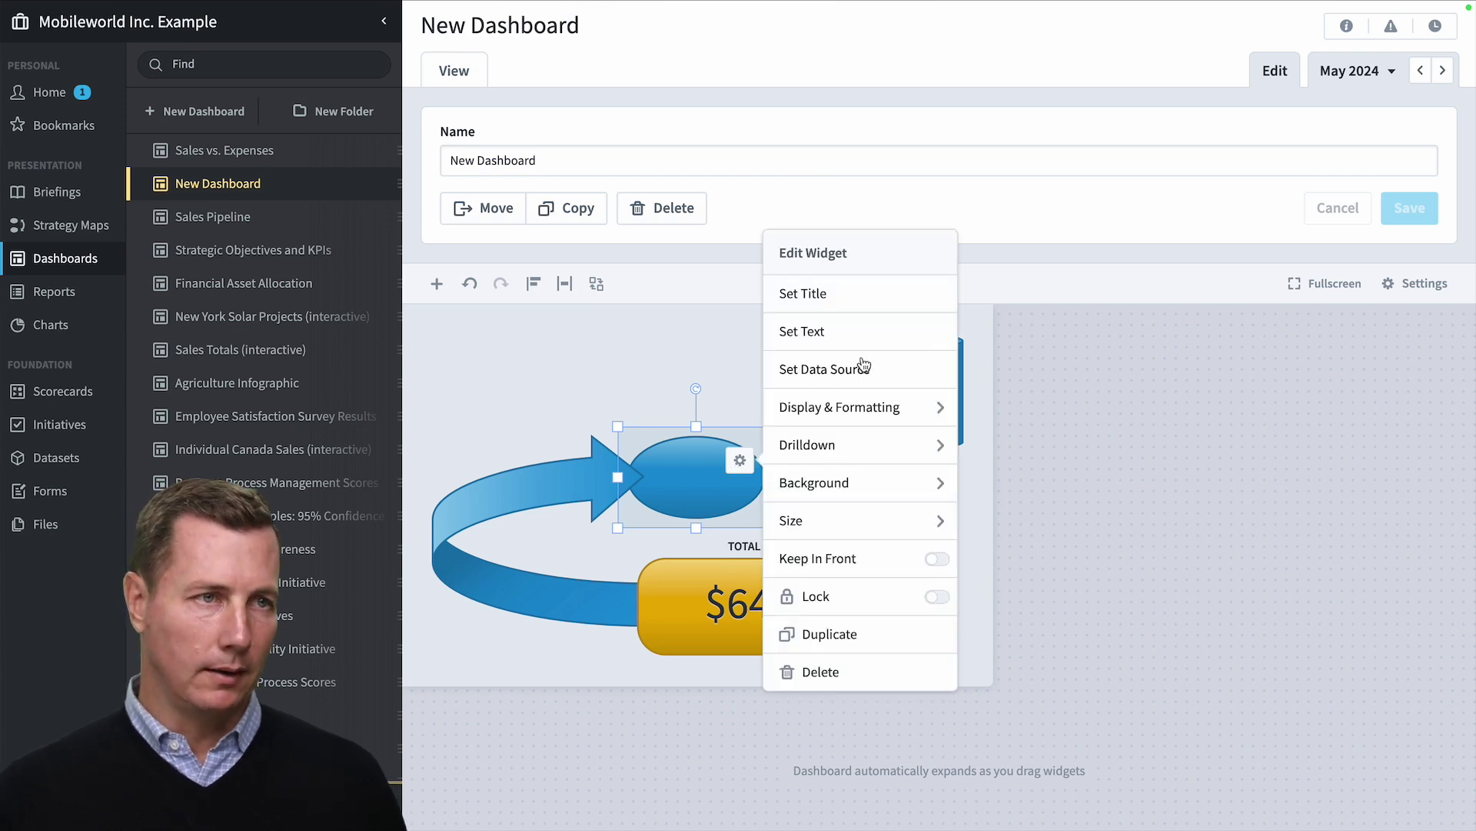
{"action": "left_click", "coordinate": [876, 420]}
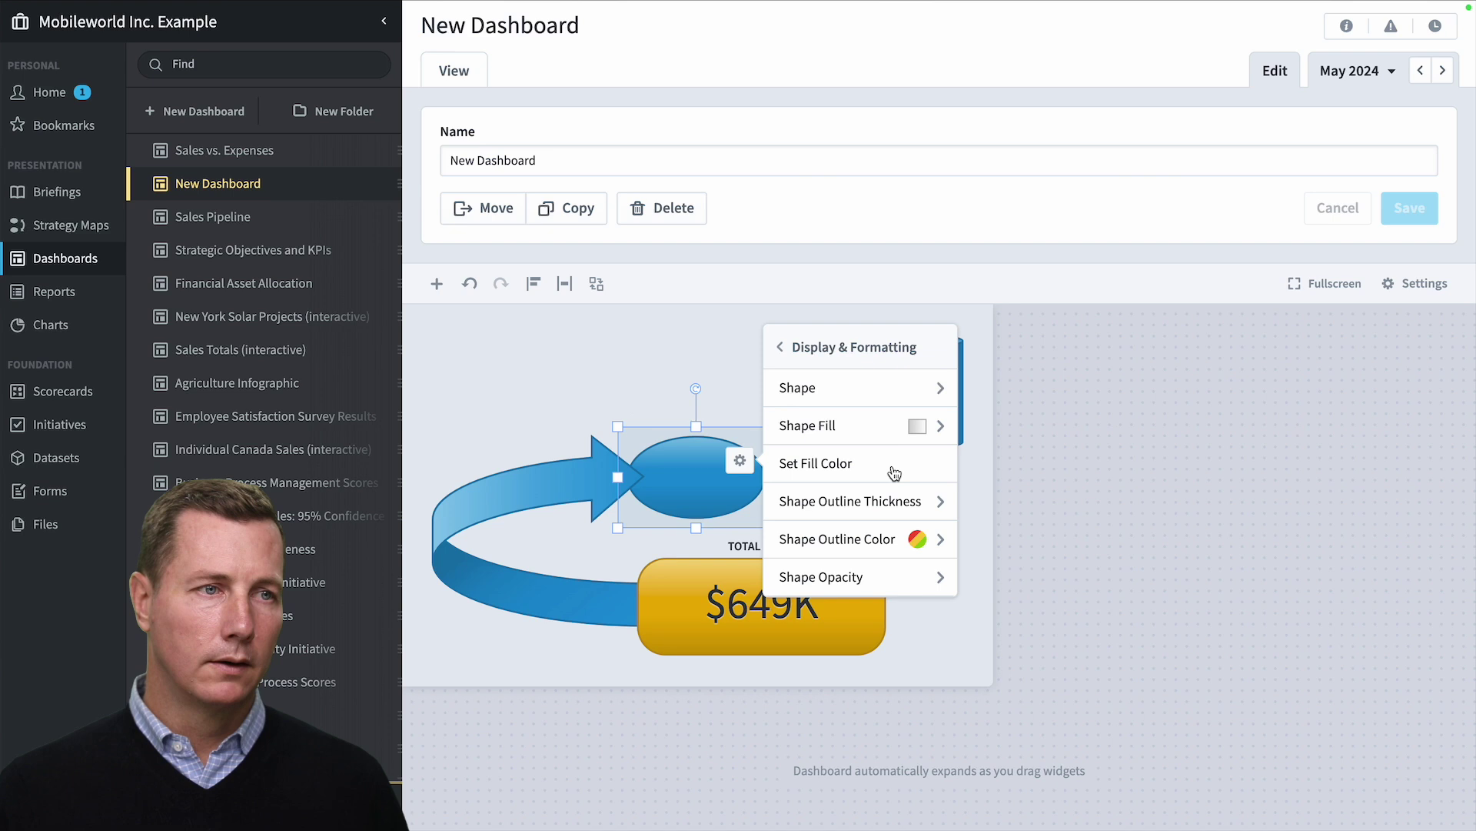
{"action": "left_click", "coordinate": [894, 471]}
{"action": "left_click", "coordinate": [589, 432]}
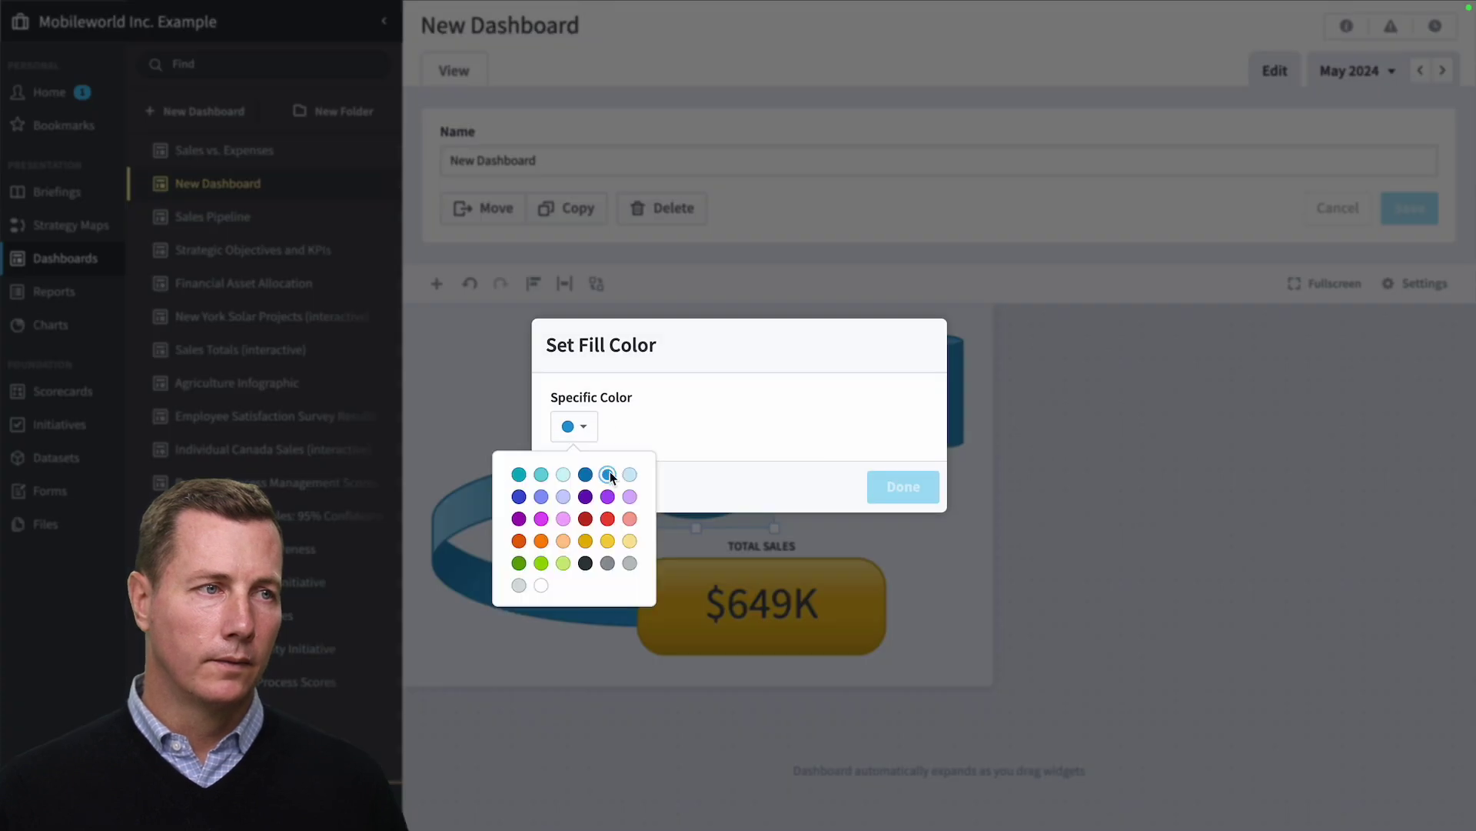
{"action": "left_click", "coordinate": [607, 497]}
{"action": "left_click", "coordinate": [901, 486]}
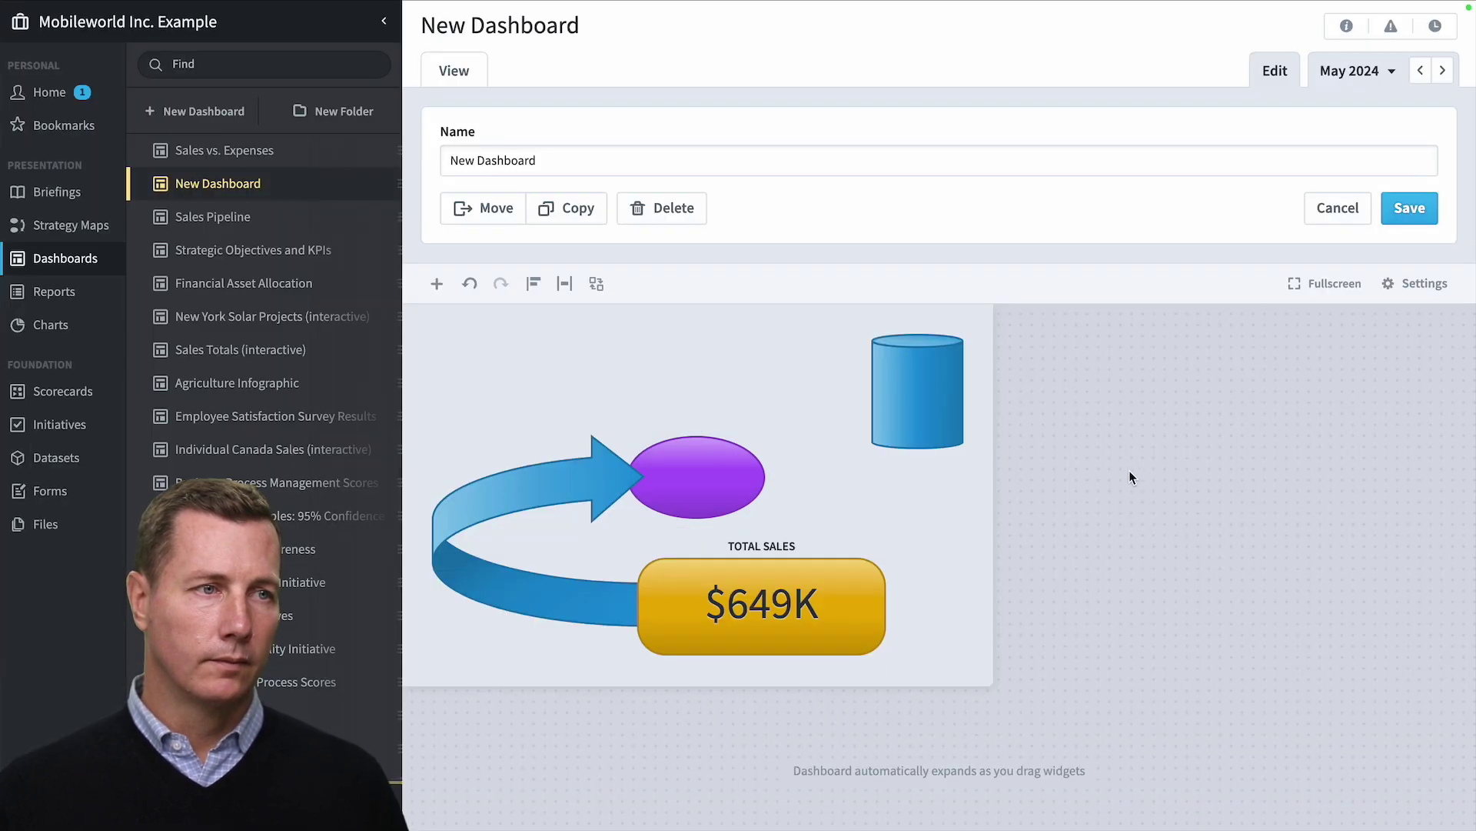
{"action": "left_click", "coordinate": [1421, 208]}
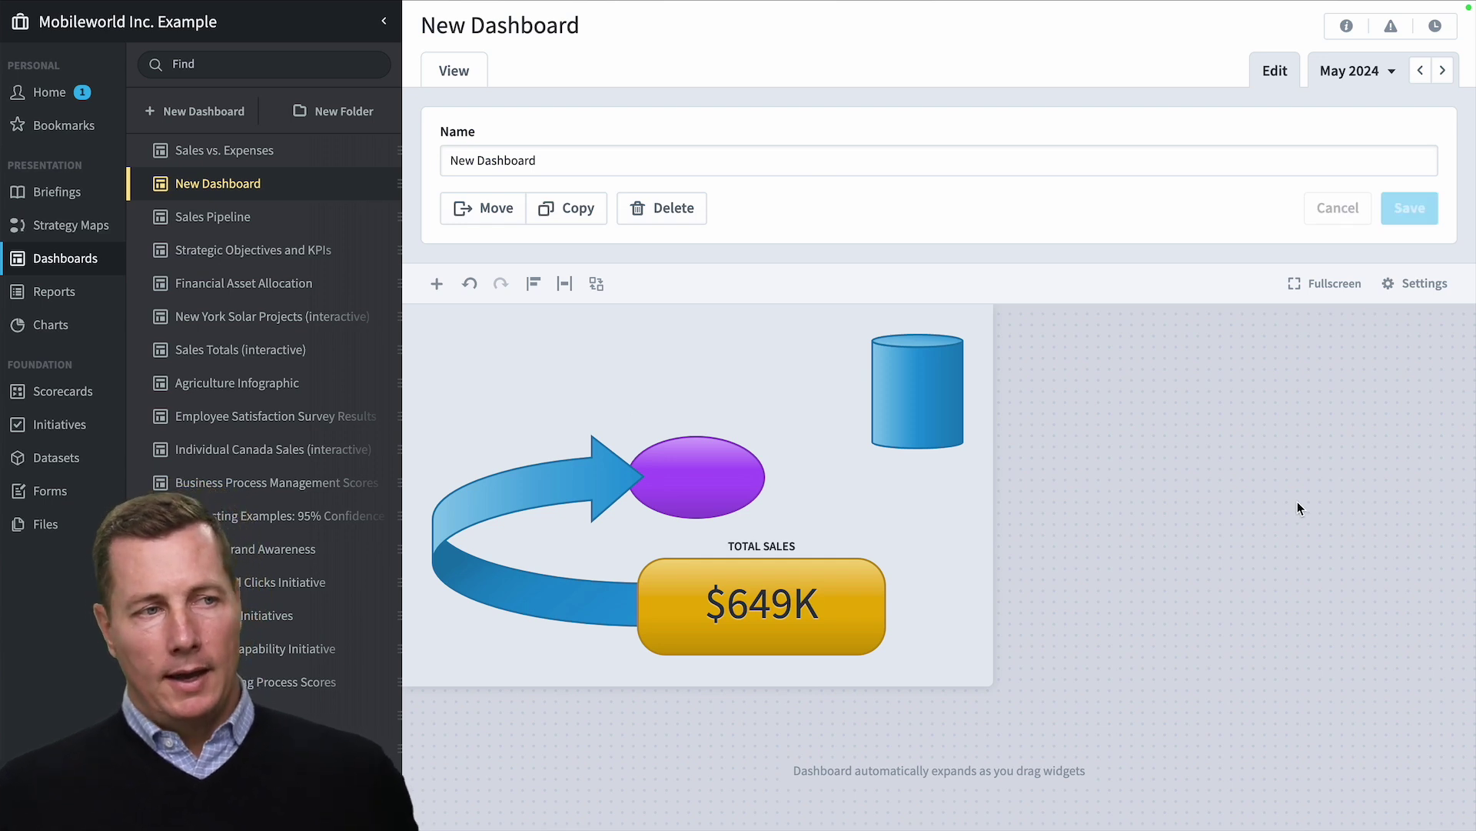
- Set the Total Sales rounded rectangle's shape fill to None and its outline thickness to No Outline
{"action": "left_click", "coordinate": [788, 632]}
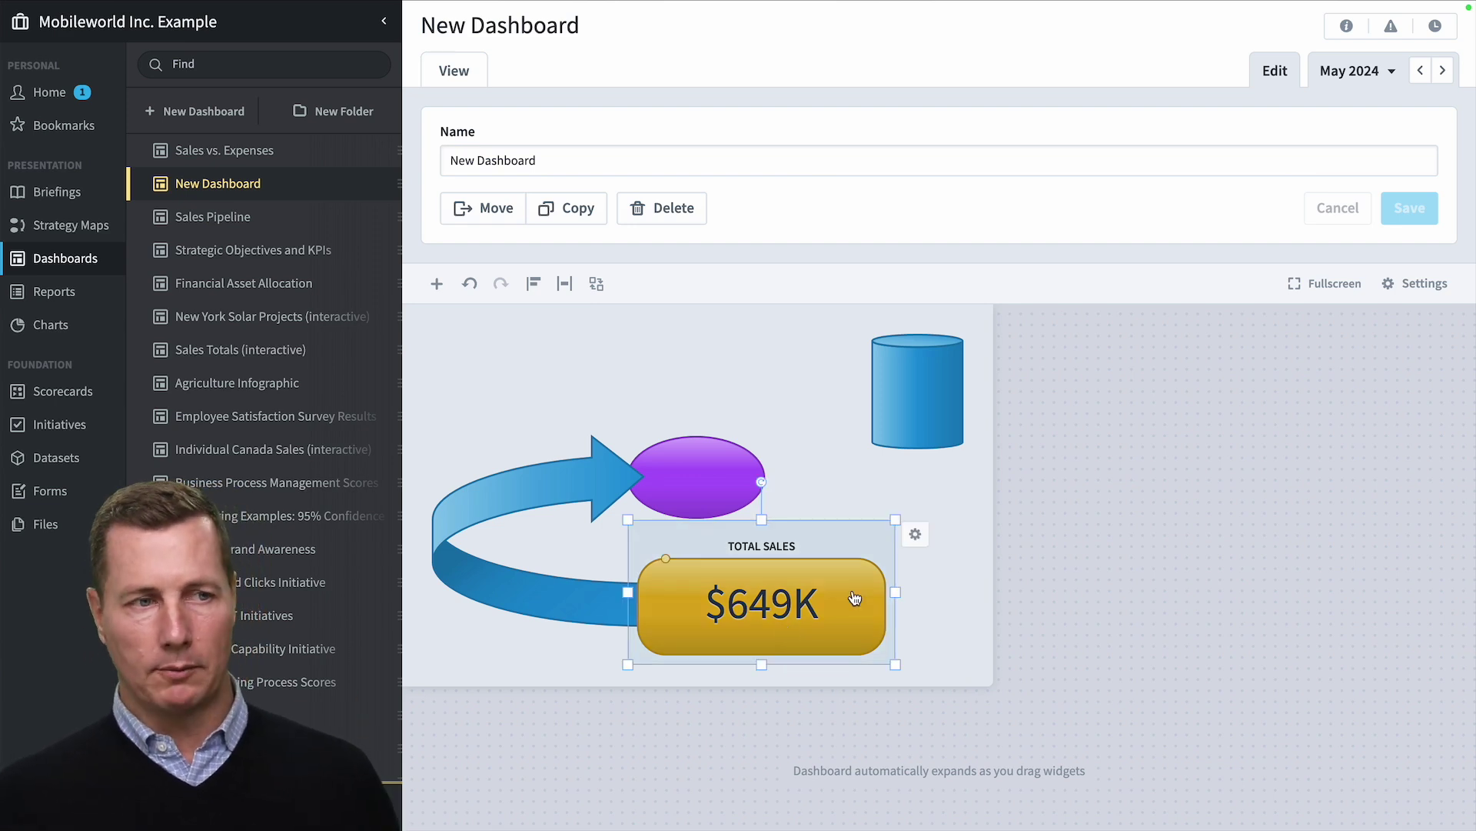
{"action": "left_click", "coordinate": [916, 536]}
{"action": "left_click", "coordinate": [1084, 483]}
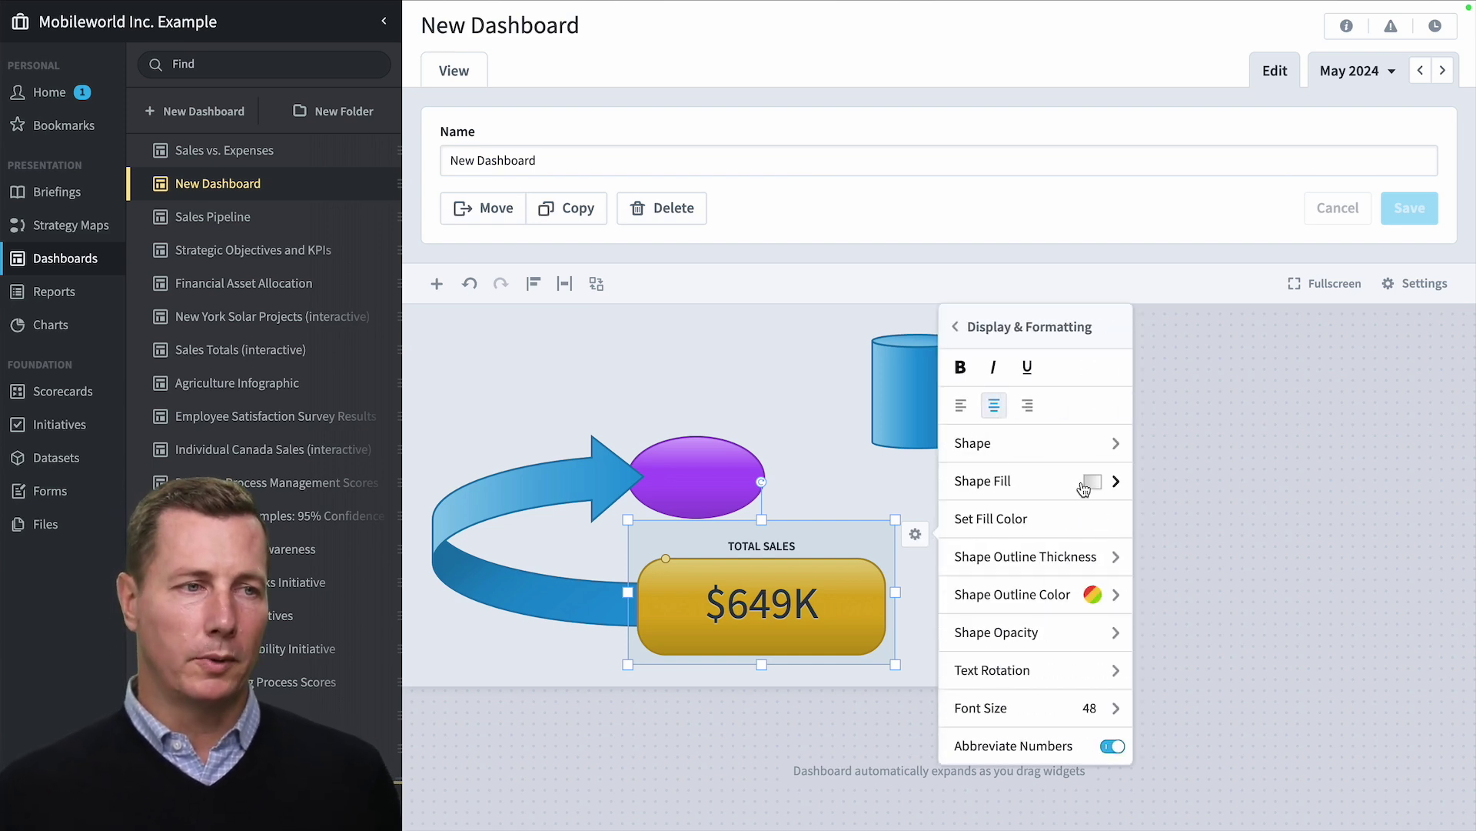
{"action": "left_click", "coordinate": [1031, 491]}
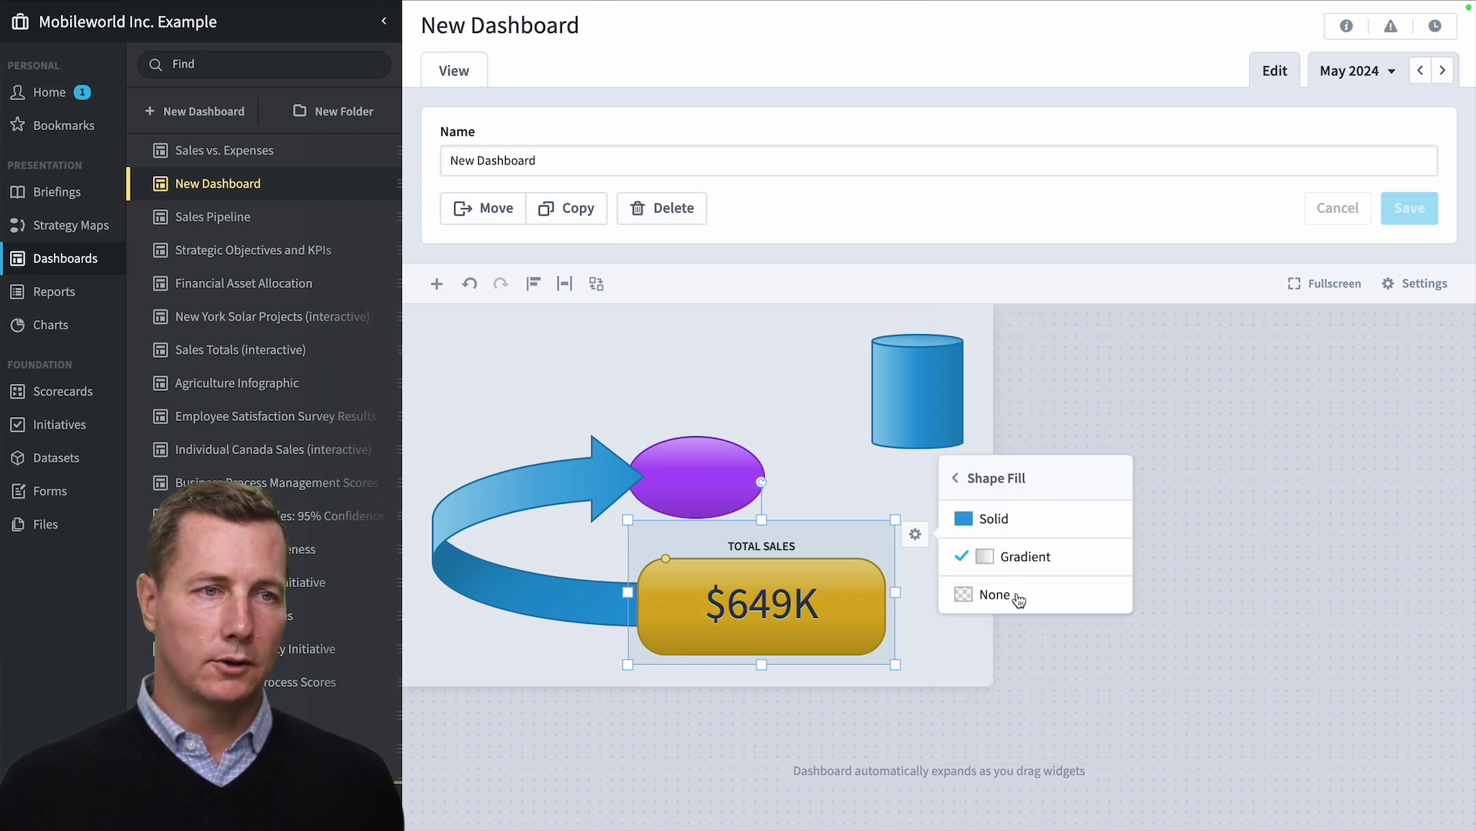
{"action": "left_click", "coordinate": [1019, 599]}
{"action": "left_click", "coordinate": [975, 479]}
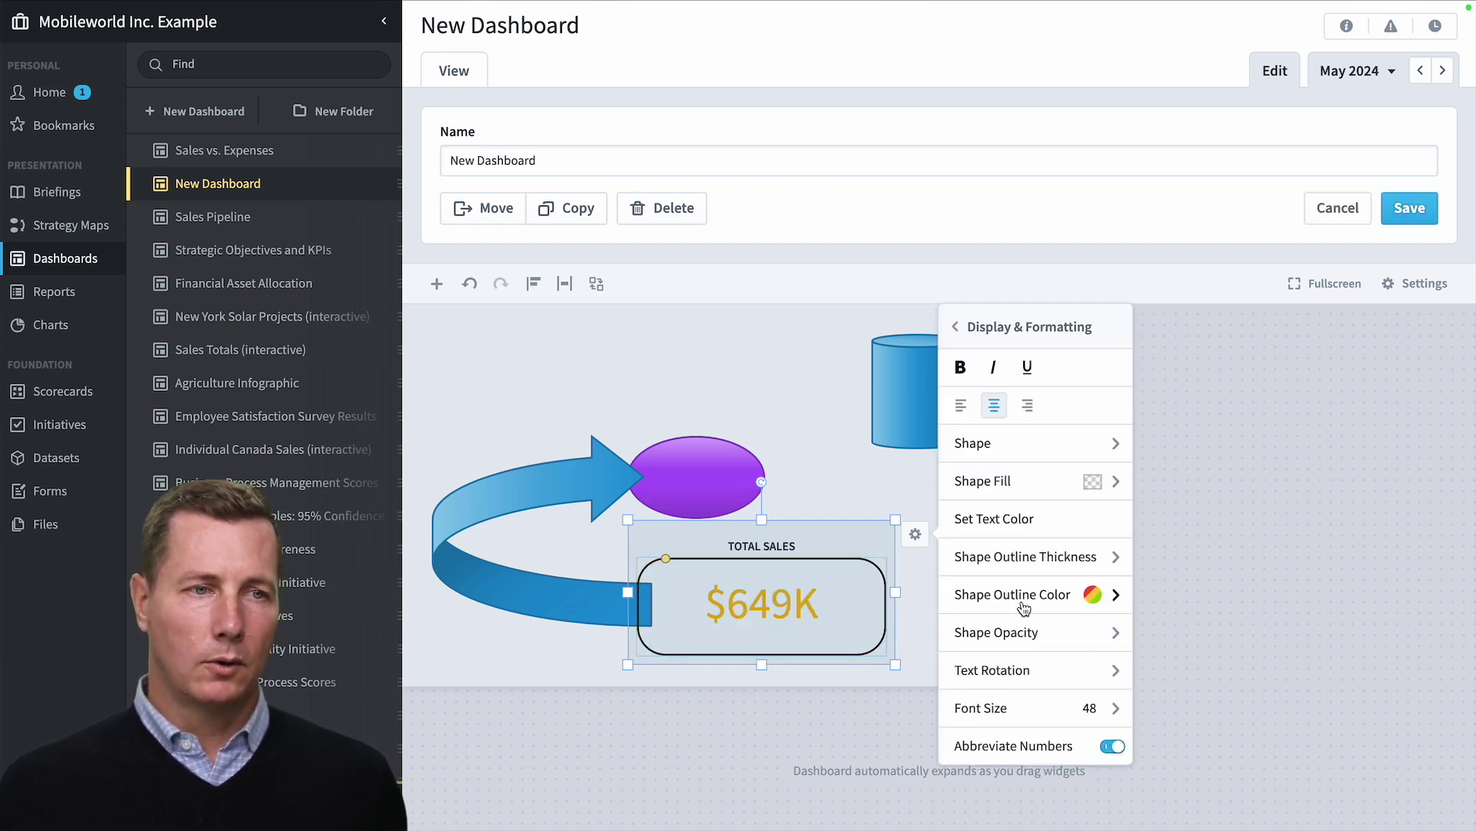
{"action": "left_click", "coordinate": [1031, 556]}
{"action": "left_click", "coordinate": [988, 465]}
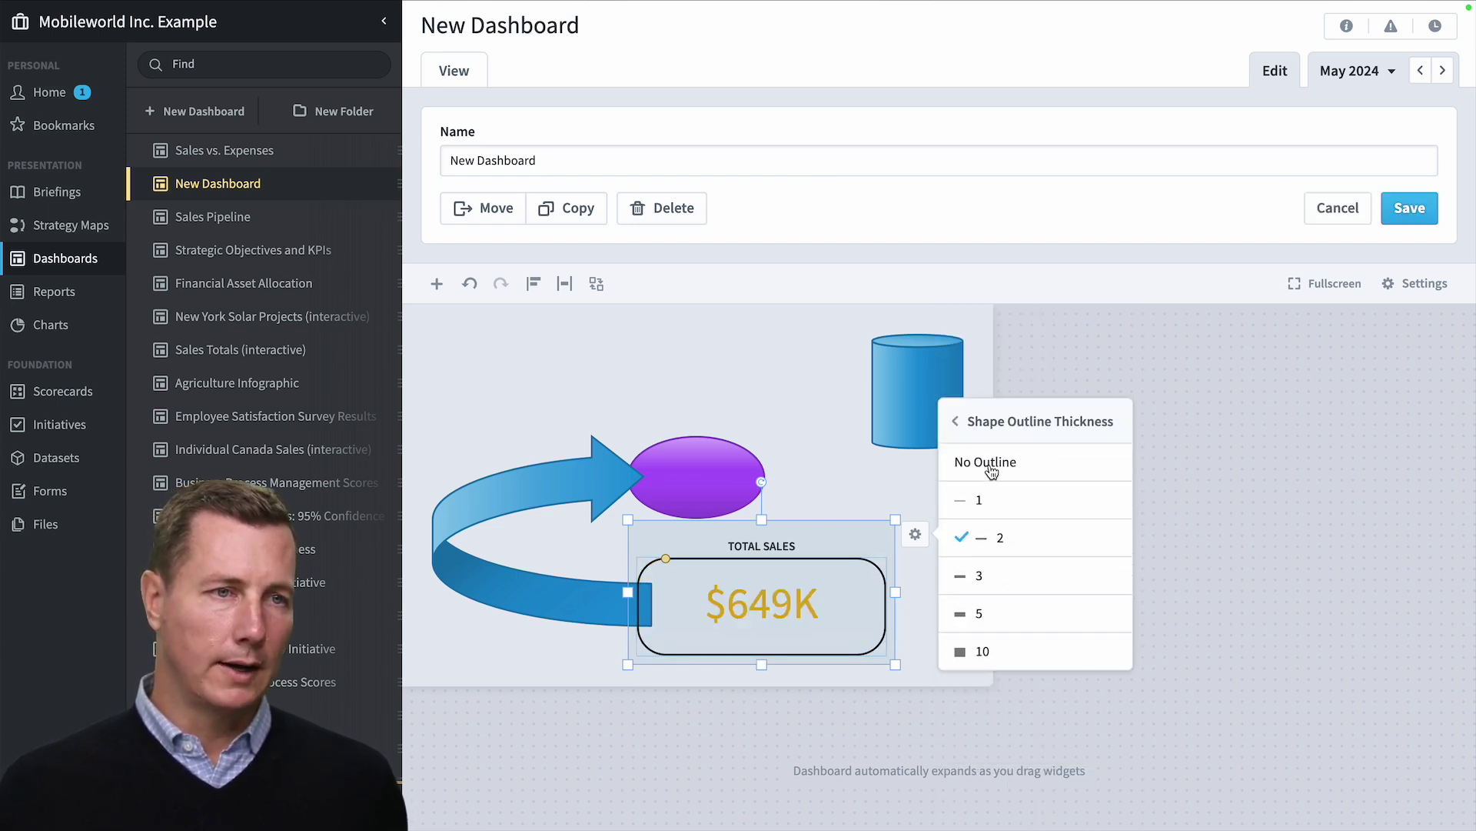
- Shrink the Total Sales widget more tightly around its value and save the dashboard
{"action": "left_click_drag", "start_coordinate": [768, 653], "coordinate": [778, 621]}
{"action": "left_click_drag", "start_coordinate": [892, 579], "coordinate": [759, 606]}
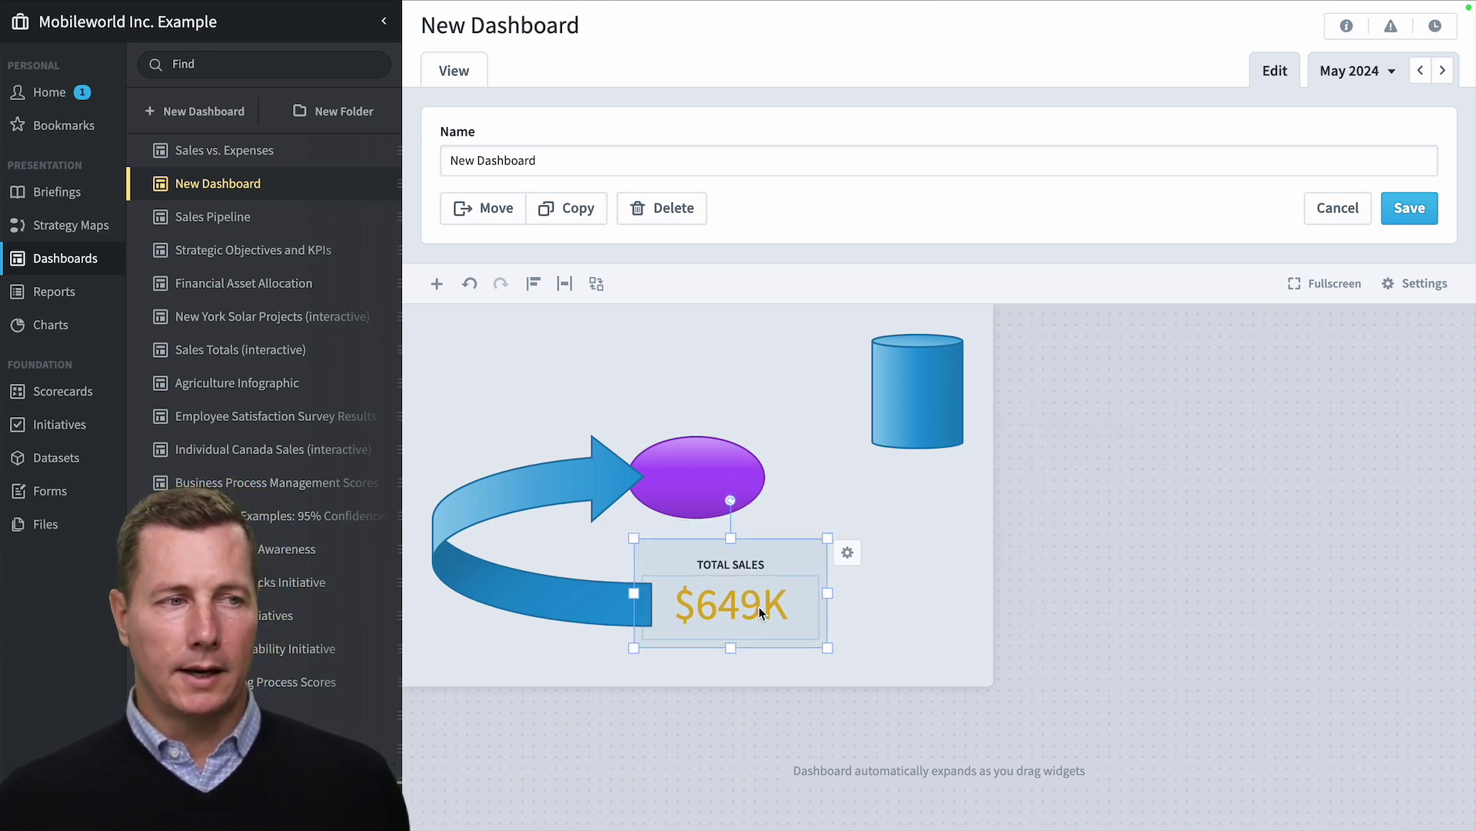
{"action": "left_click", "coordinate": [972, 570]}
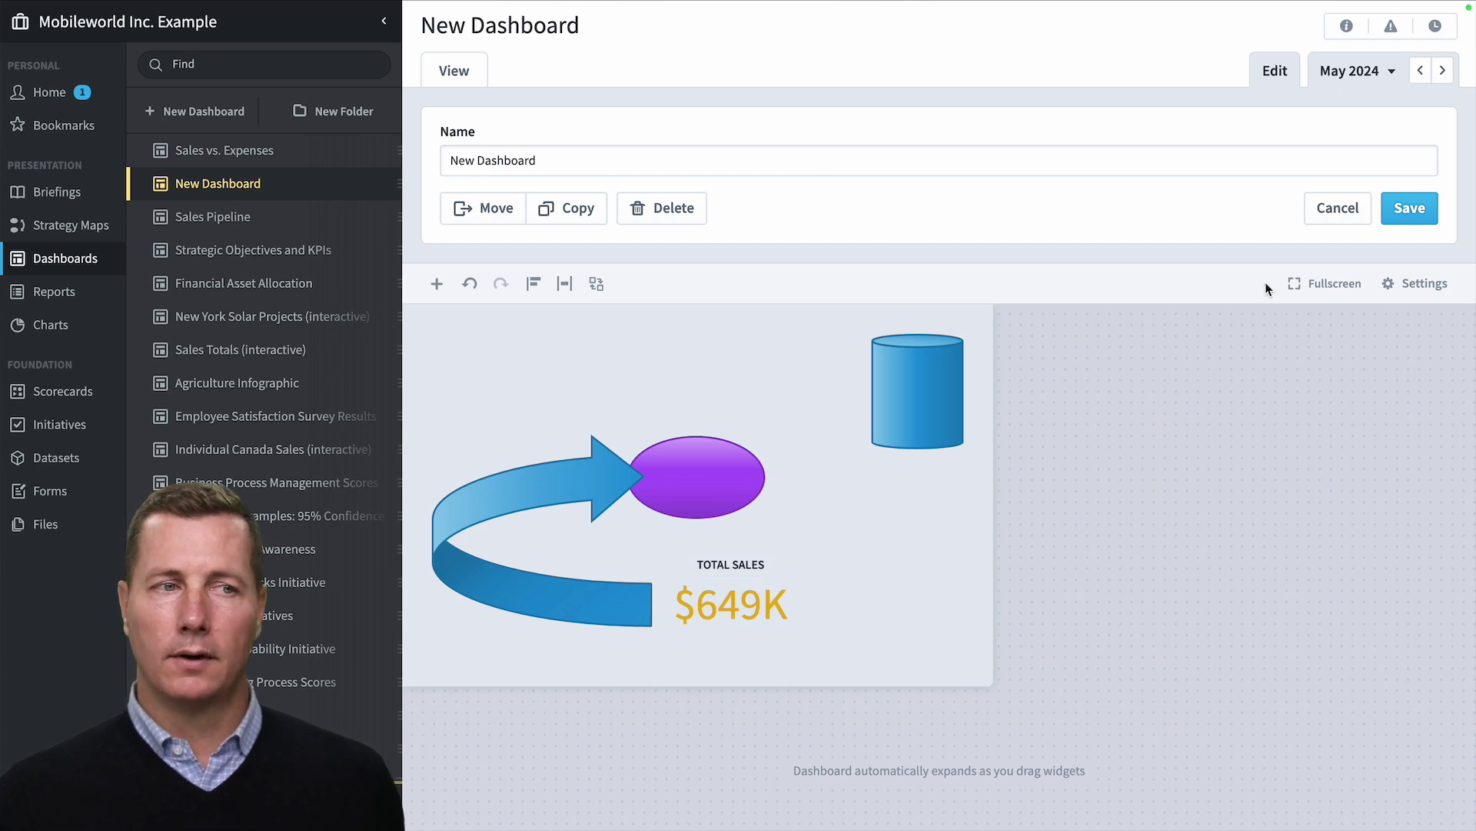
{"action": "left_click", "coordinate": [1410, 207]}
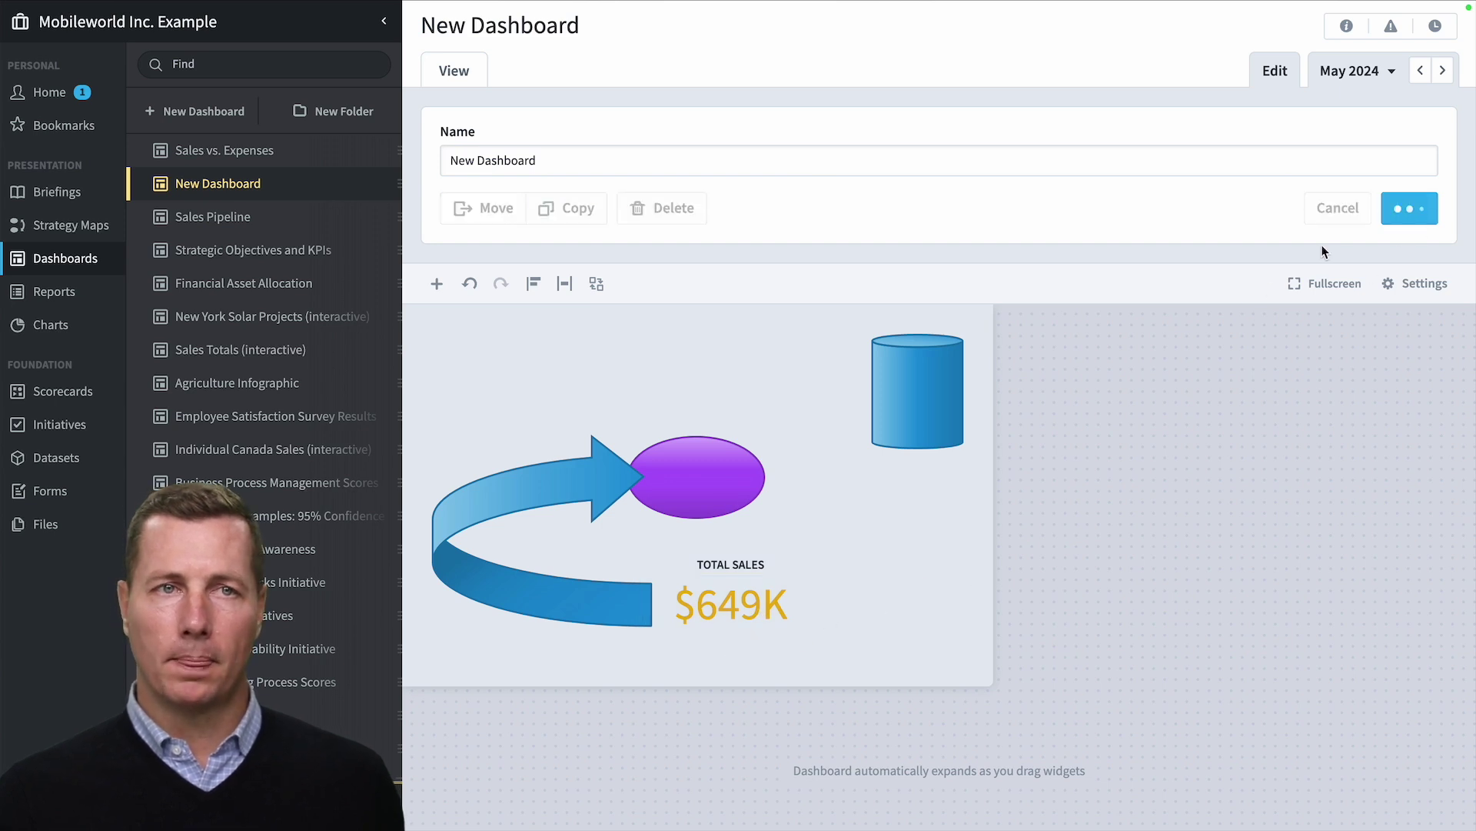
- Step the reporting period forward and back through the months to compare Total Sales values, ending on April 2024
{"action": "left_click", "coordinate": [1444, 72]}
{"action": "left_click", "coordinate": [1445, 72]}
{"action": "left_click", "coordinate": [1444, 73]}
{"action": "left_click", "coordinate": [1444, 72]}
{"action": "left_click", "coordinate": [1444, 72]}
{"action": "left_click", "coordinate": [1444, 73]}
{"action": "left_click", "coordinate": [1422, 73]}
{"action": "left_click", "coordinate": [1421, 73]}
{"action": "left_click", "coordinate": [1422, 74]}
{"action": "left_click", "coordinate": [1422, 73]}
{"action": "left_click", "coordinate": [1422, 73]}
{"action": "left_click", "coordinate": [1422, 73]}
{"action": "left_click", "coordinate": [1422, 73]}
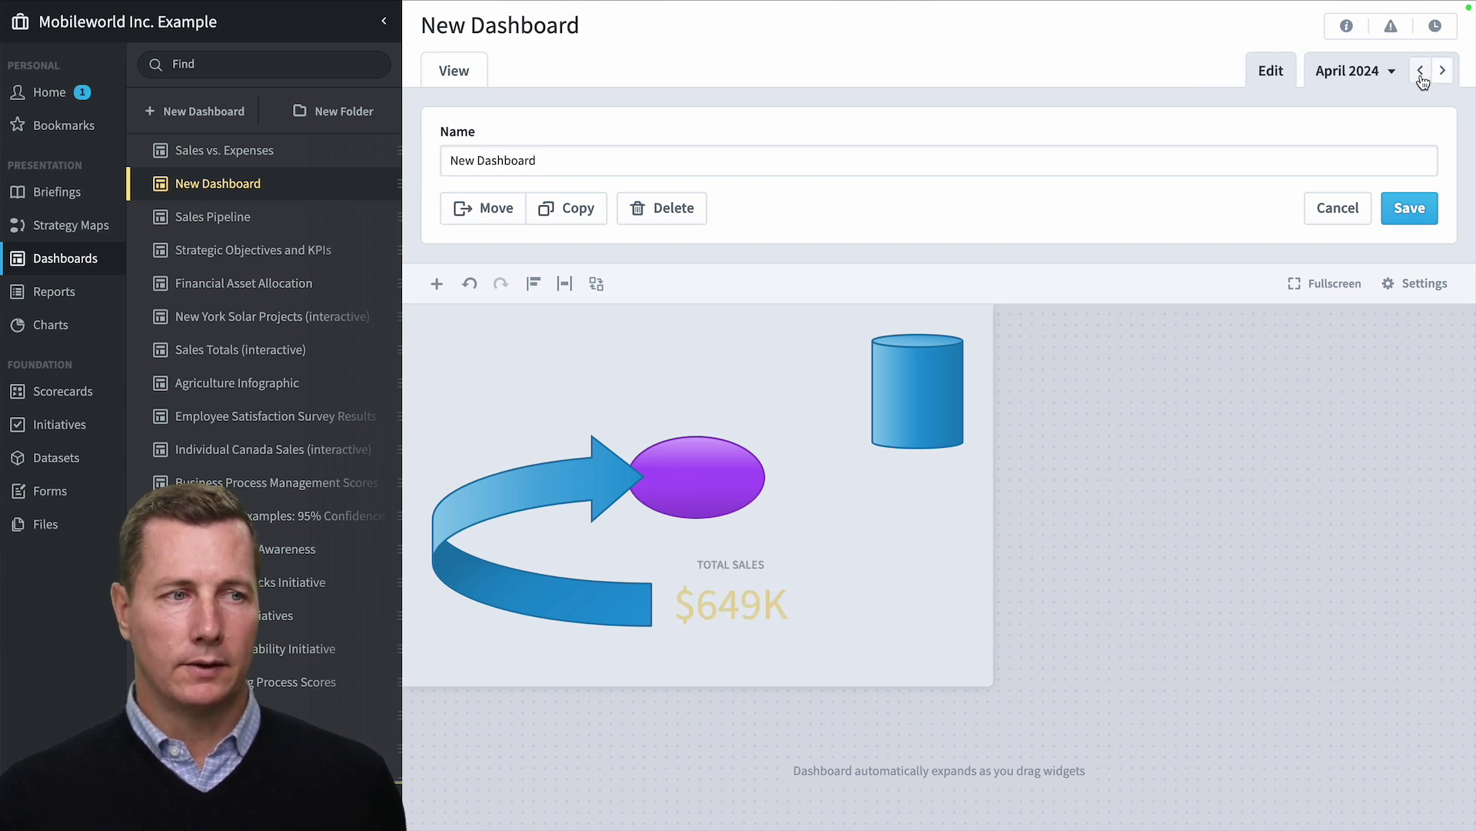
{"action": "left_click", "coordinate": [1422, 74]}
{"action": "left_click", "coordinate": [1443, 70]}
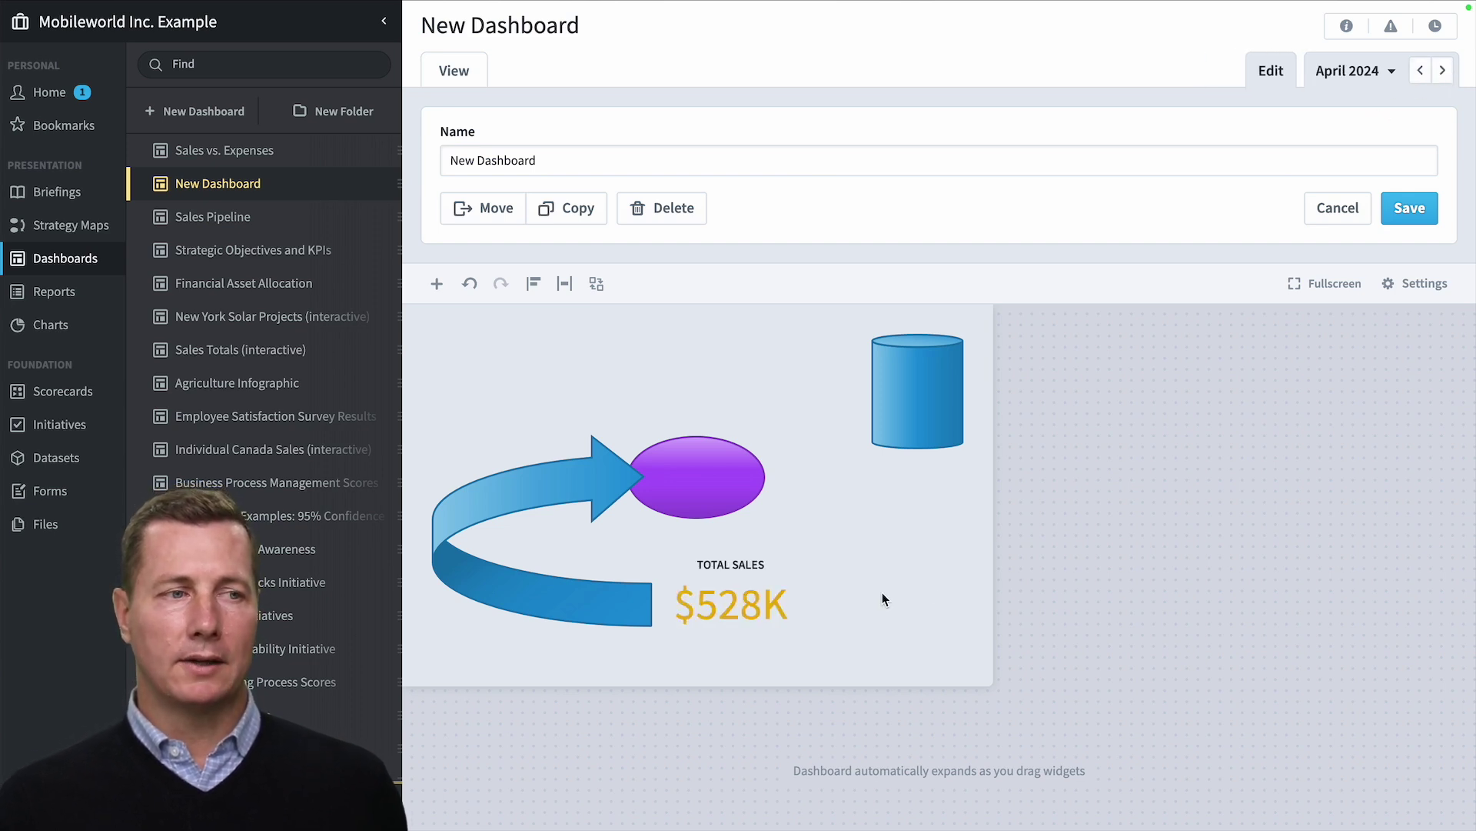
- Switch the Total Sales text to conditional color with the light-to-dark blue color scheme
{"action": "left_click", "coordinate": [813, 577]}
{"action": "left_click", "coordinate": [848, 553]}
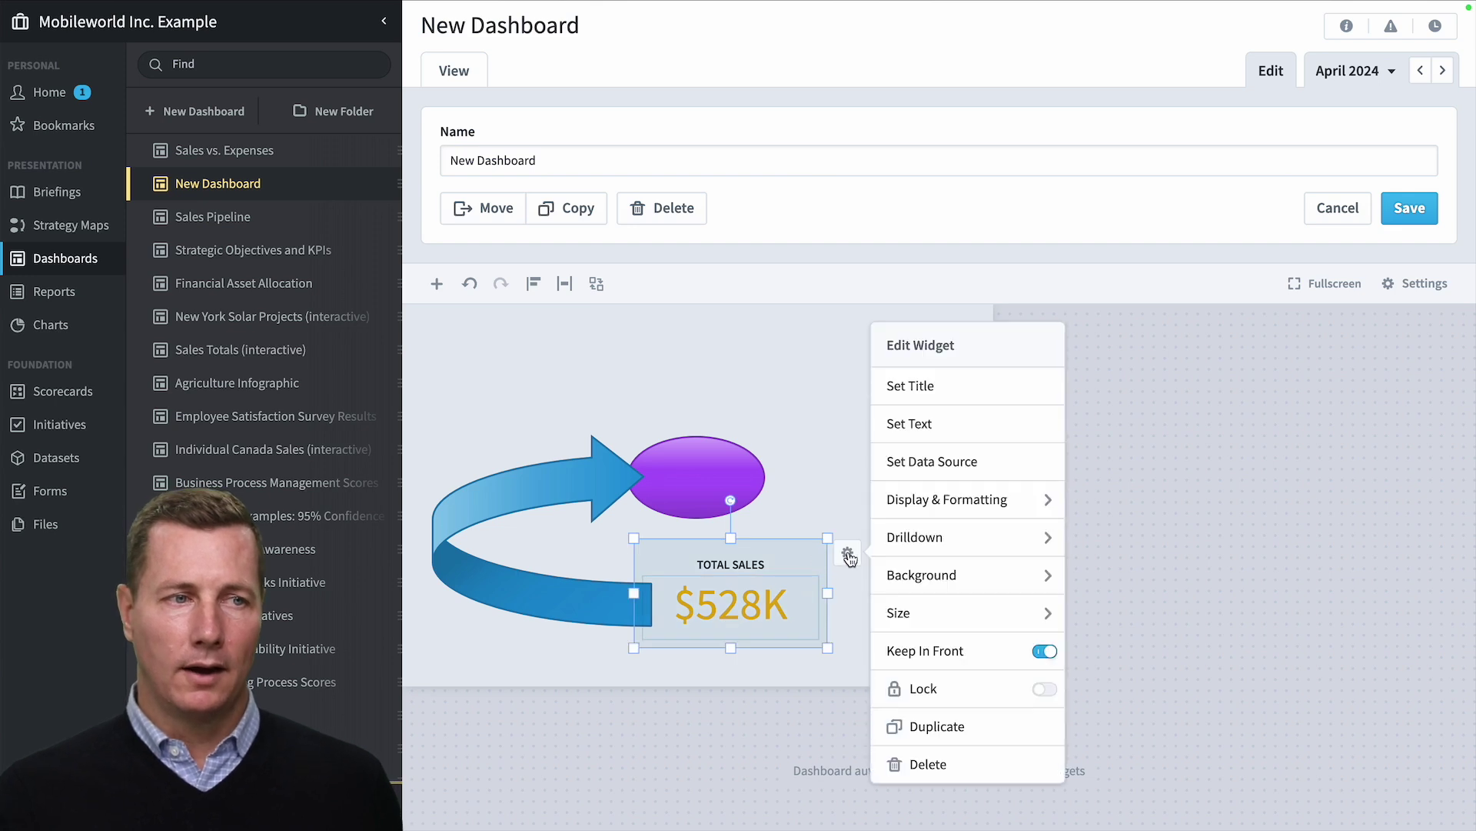
{"action": "left_click", "coordinate": [969, 506]}
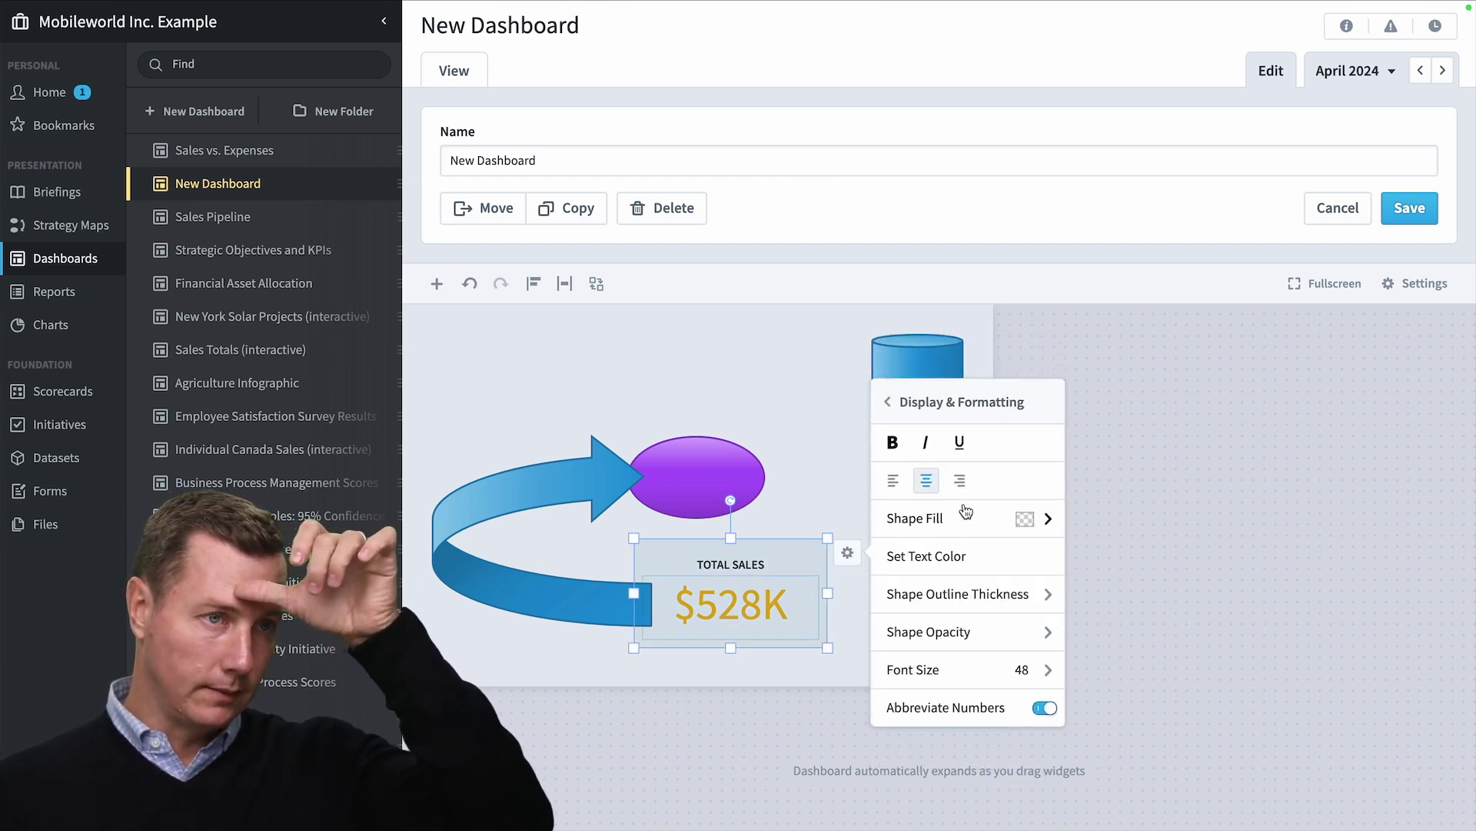
{"action": "left_click", "coordinate": [985, 562]}
{"action": "left_click", "coordinate": [678, 400]}
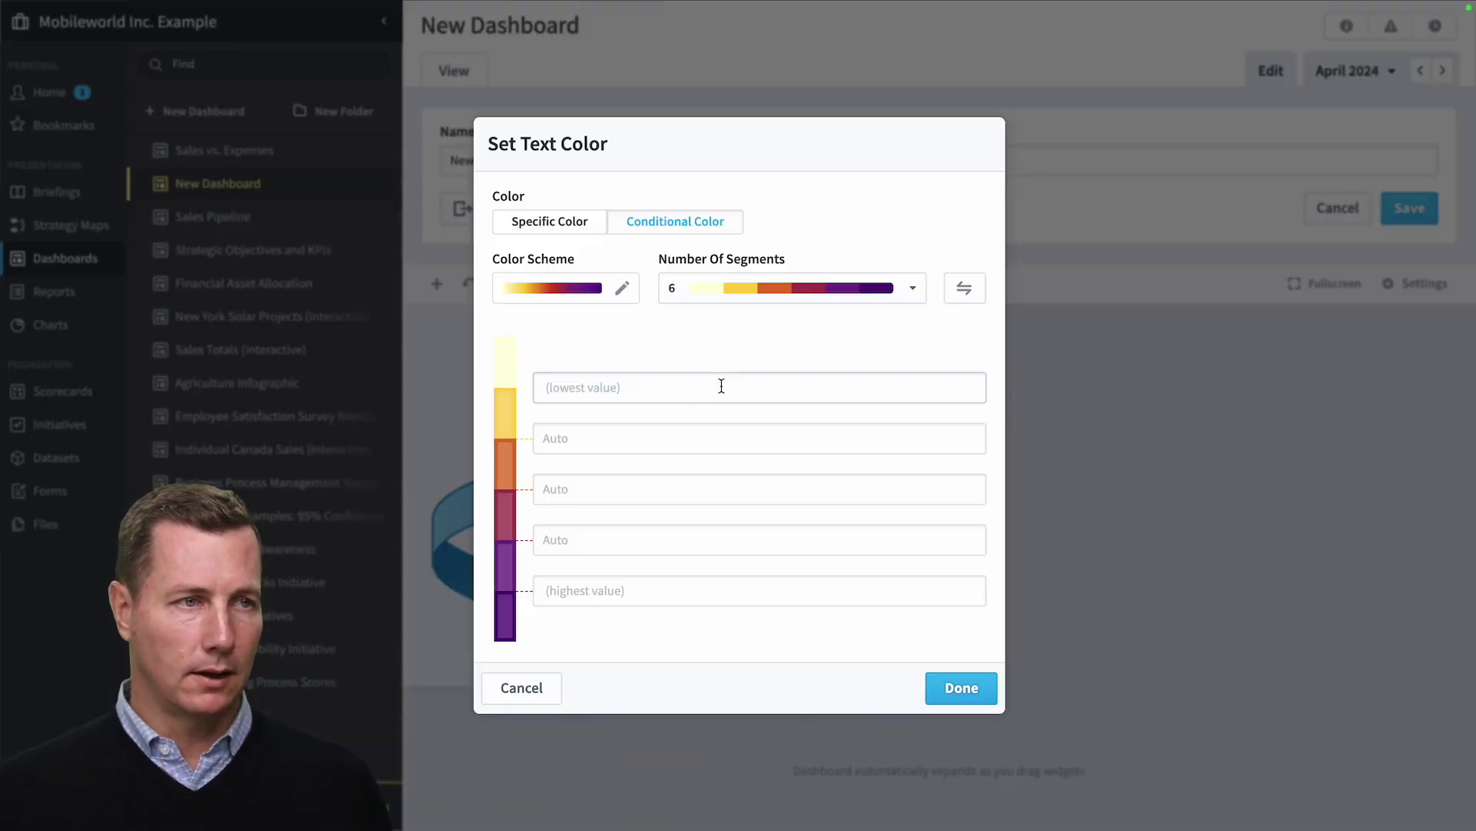
{"action": "left_click", "coordinate": [666, 394]}
{"action": "left_click", "coordinate": [584, 284]}
{"action": "left_click", "coordinate": [667, 383]}
- Set the conditional color's lowest value to 300000 and highest value to 700000, and apply the text color
{"action": "left_click", "coordinate": [596, 384]}
{"action": "type", "text": "300000"}
{"action": "left_click", "coordinate": [594, 591]}
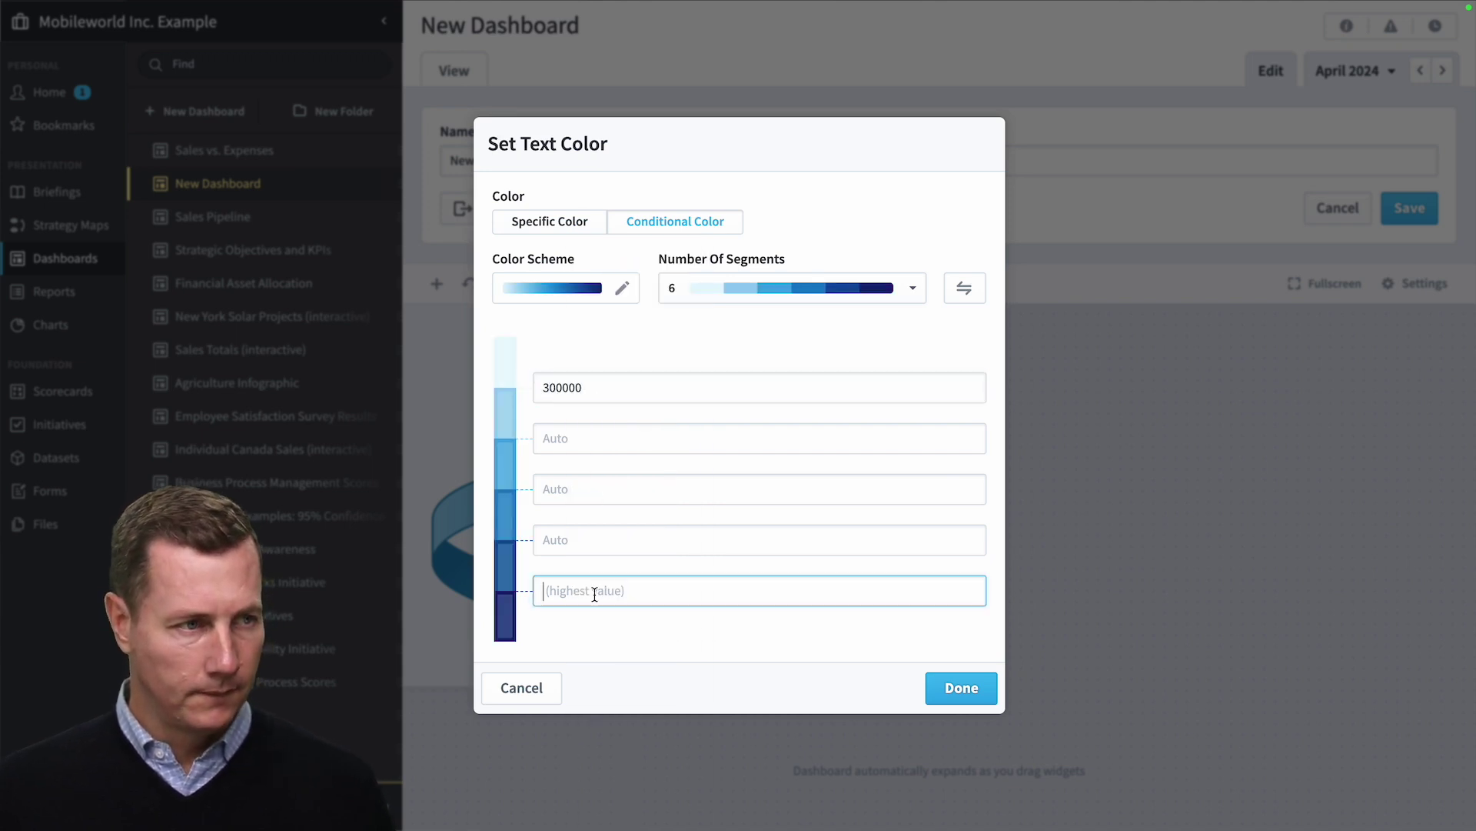
{"action": "type", "text": "700"}
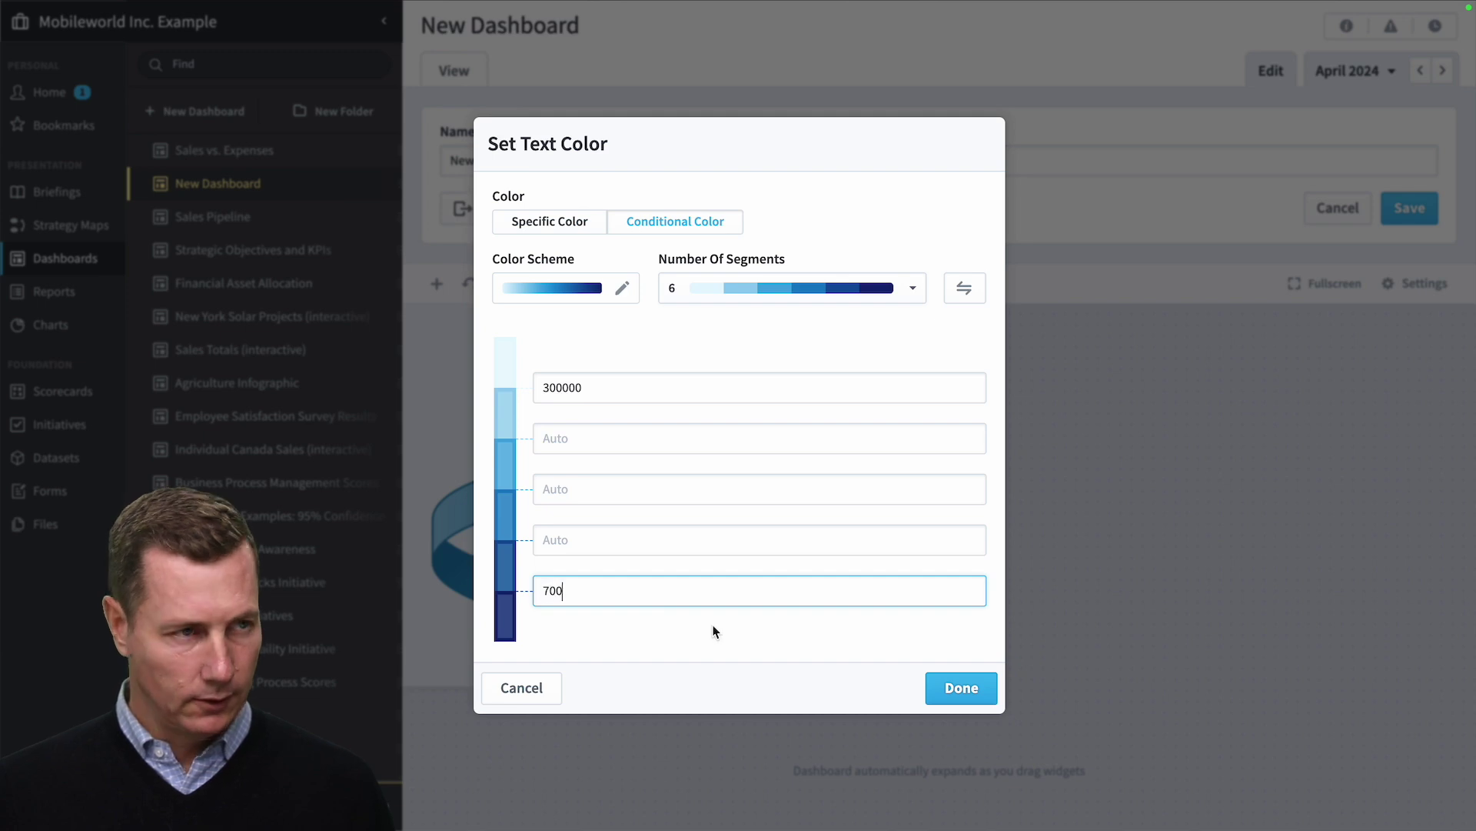
{"action": "type", "text": "000"}
{"action": "left_click", "coordinate": [962, 687]}
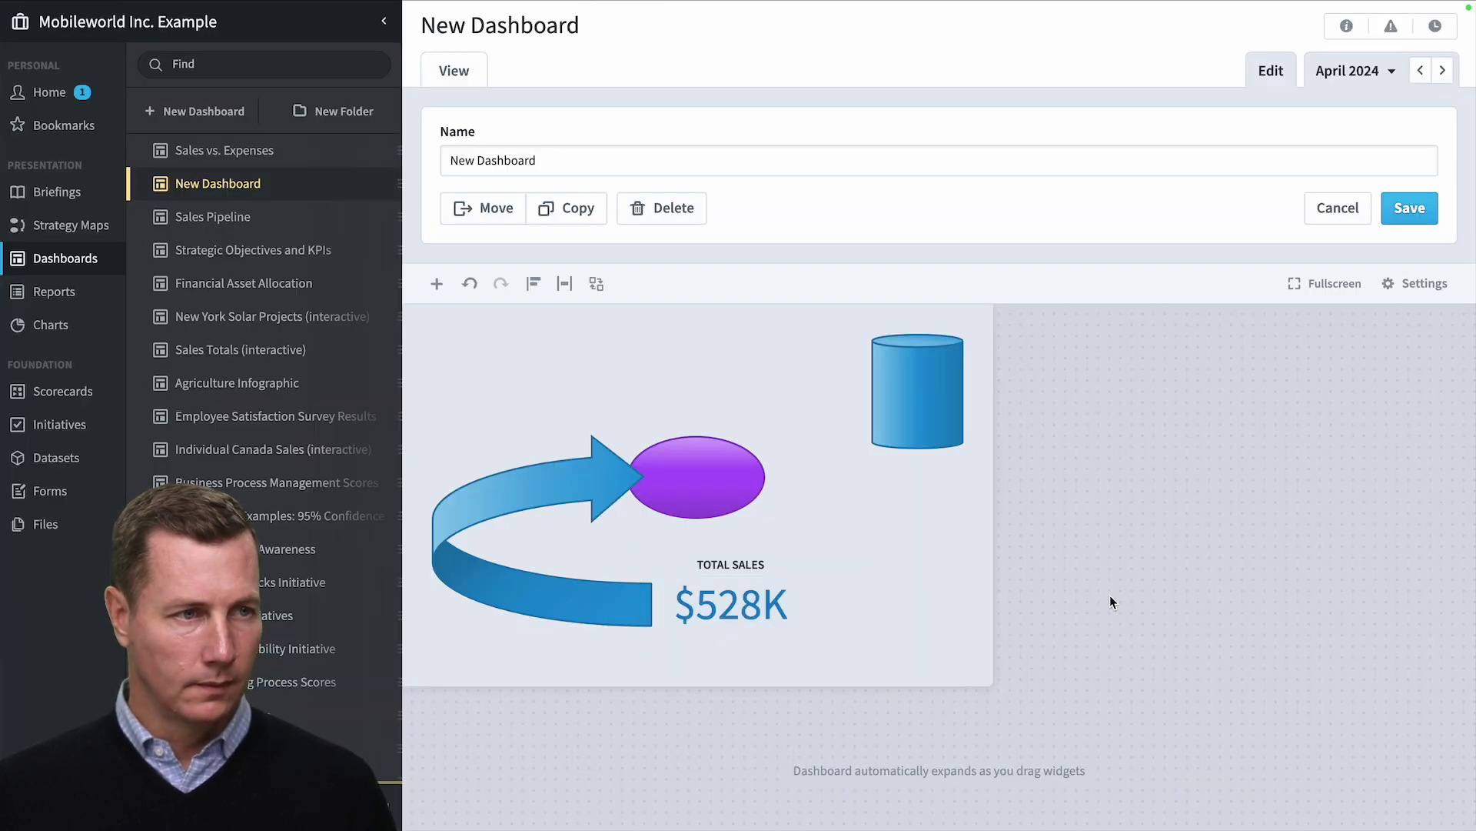
- Step the reporting period back to December 2023 and forward to July 2024 to check the conditional text color, ending on June 2024
{"action": "left_click", "coordinate": [1421, 71]}
{"action": "left_click", "coordinate": [1421, 71]}
{"action": "left_click", "coordinate": [1420, 70]}
{"action": "left_click", "coordinate": [1420, 70]}
{"action": "left_click", "coordinate": [1421, 71]}
{"action": "left_click", "coordinate": [1444, 72]}
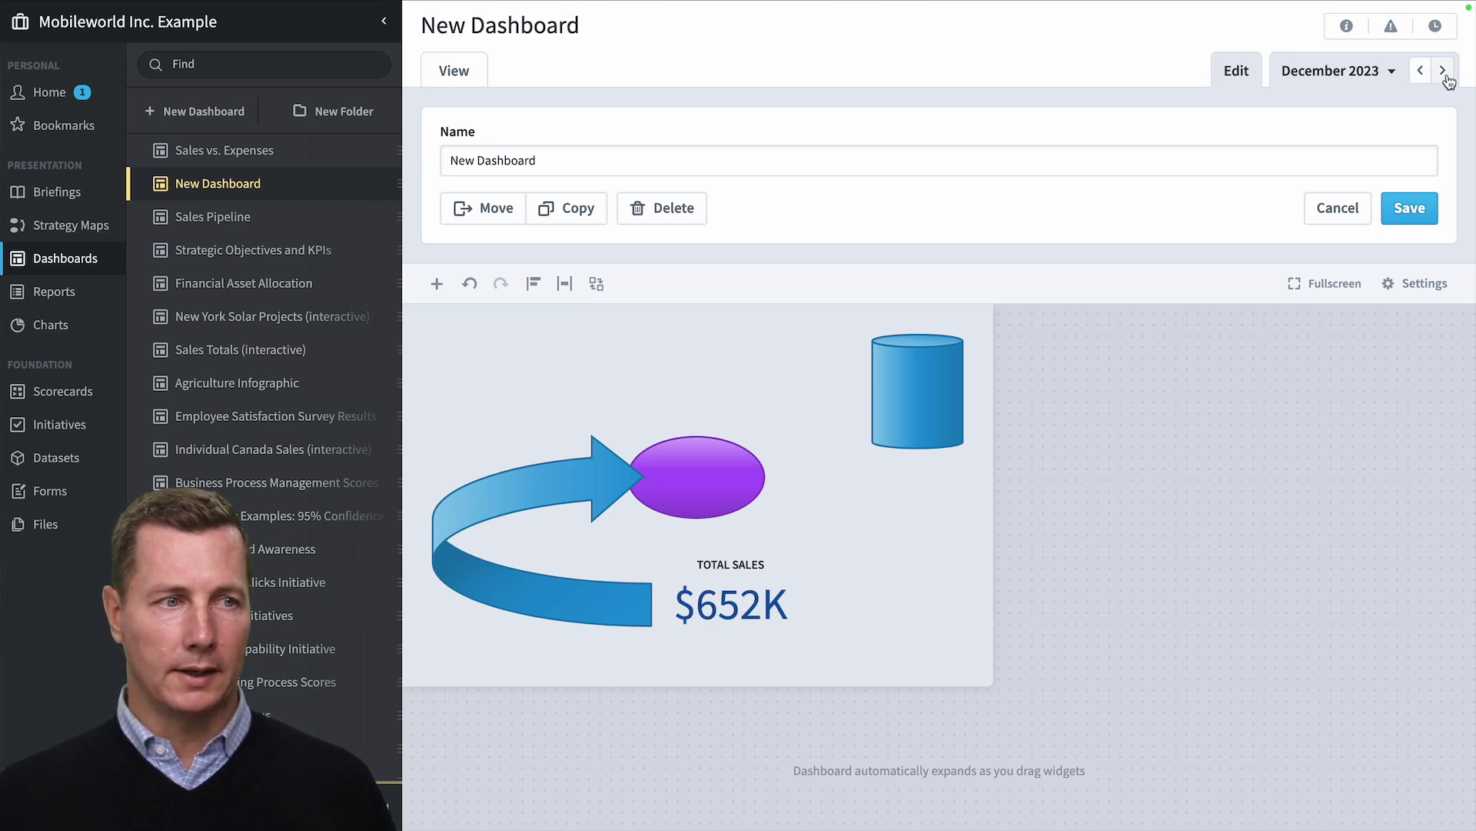
{"action": "left_click", "coordinate": [1444, 70]}
{"action": "left_click", "coordinate": [1443, 70]}
{"action": "left_click", "coordinate": [1443, 71]}
{"action": "left_click", "coordinate": [1443, 71]}
{"action": "left_click", "coordinate": [1444, 71]}
{"action": "left_click", "coordinate": [1444, 71]}
{"action": "left_click", "coordinate": [1443, 71]}
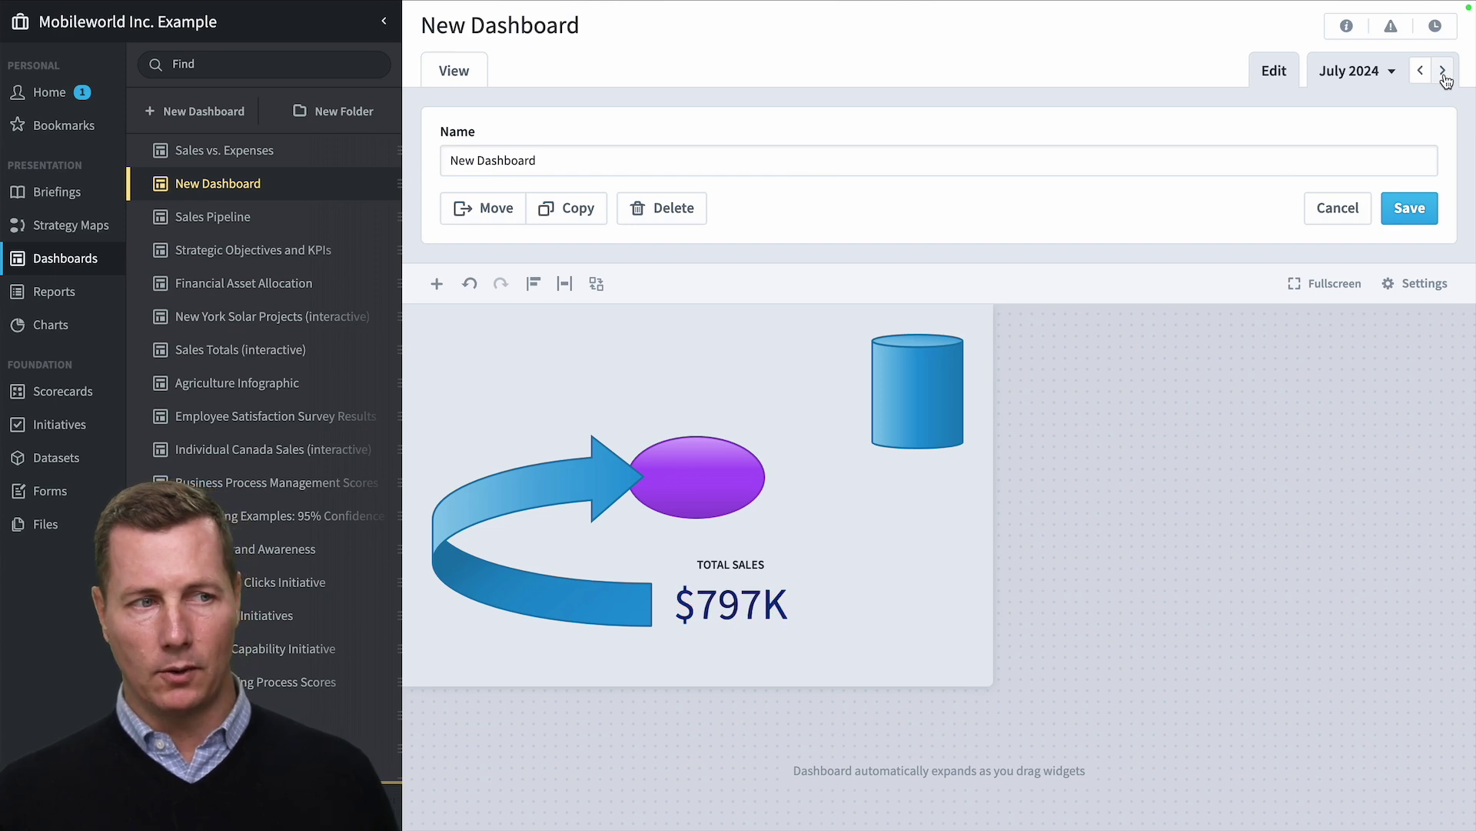
{"action": "left_click", "coordinate": [1421, 71]}
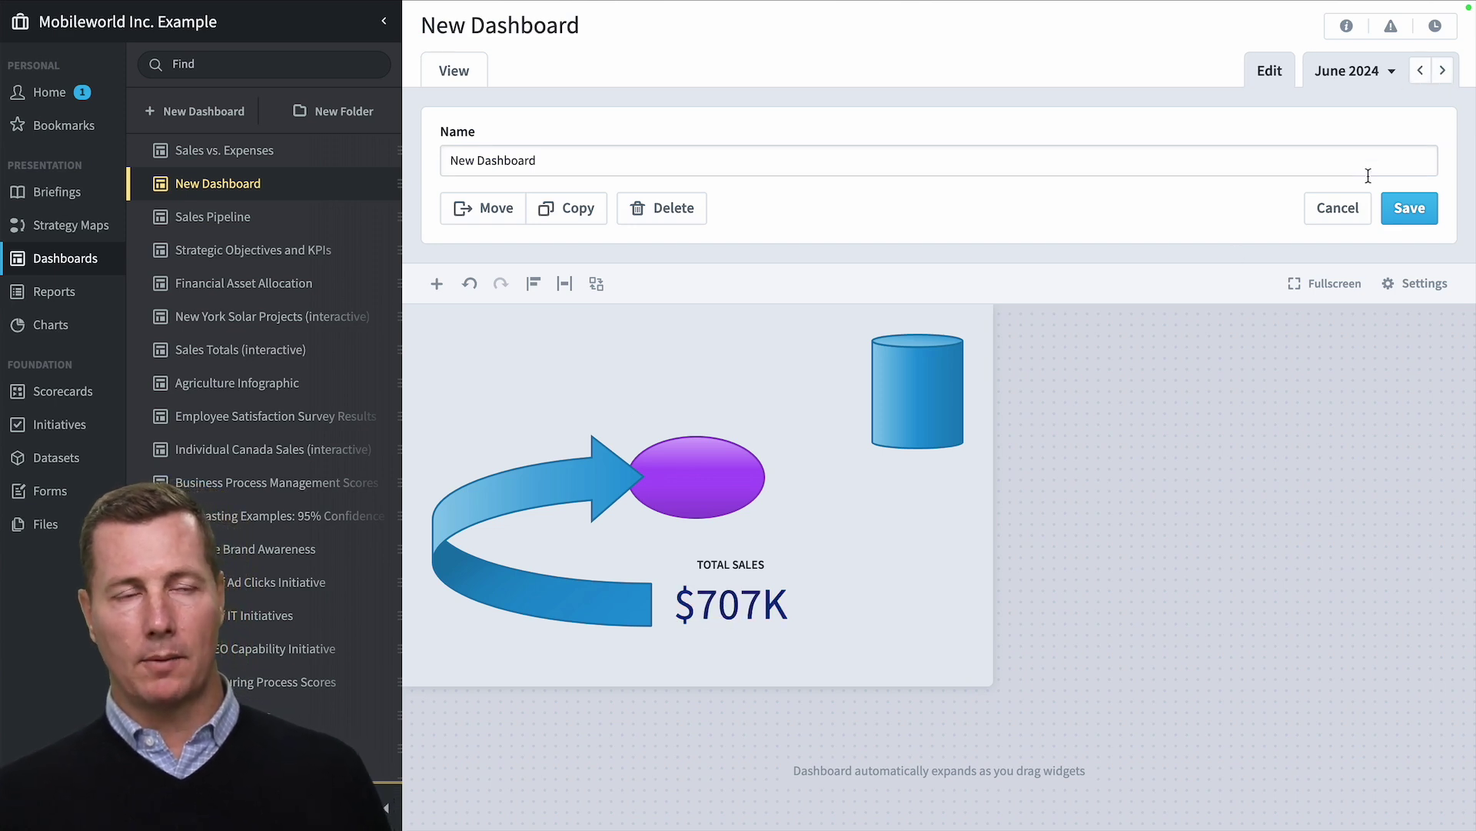
- Switch the Total Sales text from conditional color to a specific green color and apply it
{"action": "left_click", "coordinate": [768, 624]}
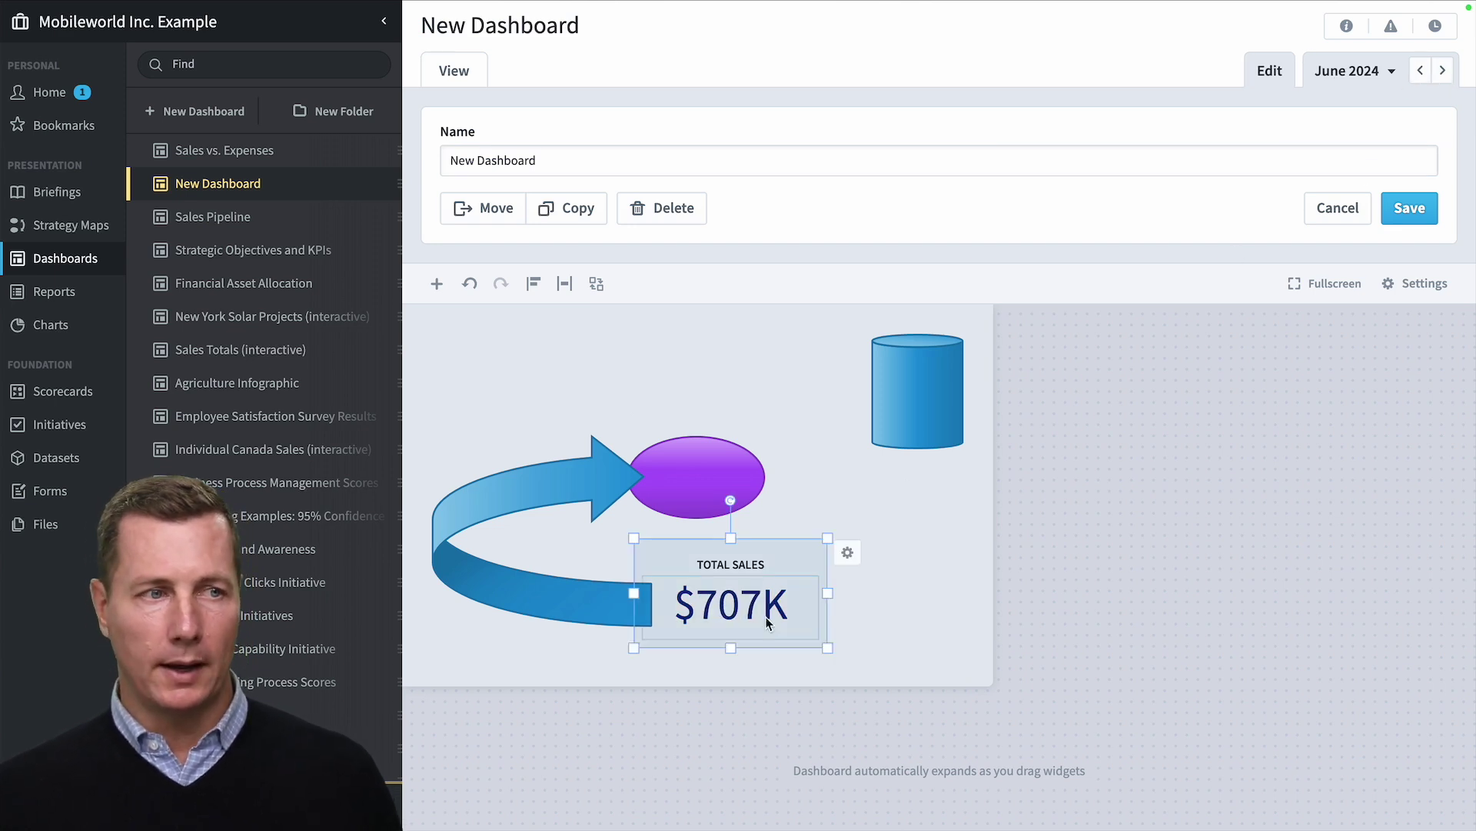
{"action": "left_click", "coordinate": [846, 556]}
{"action": "left_click", "coordinate": [970, 503]}
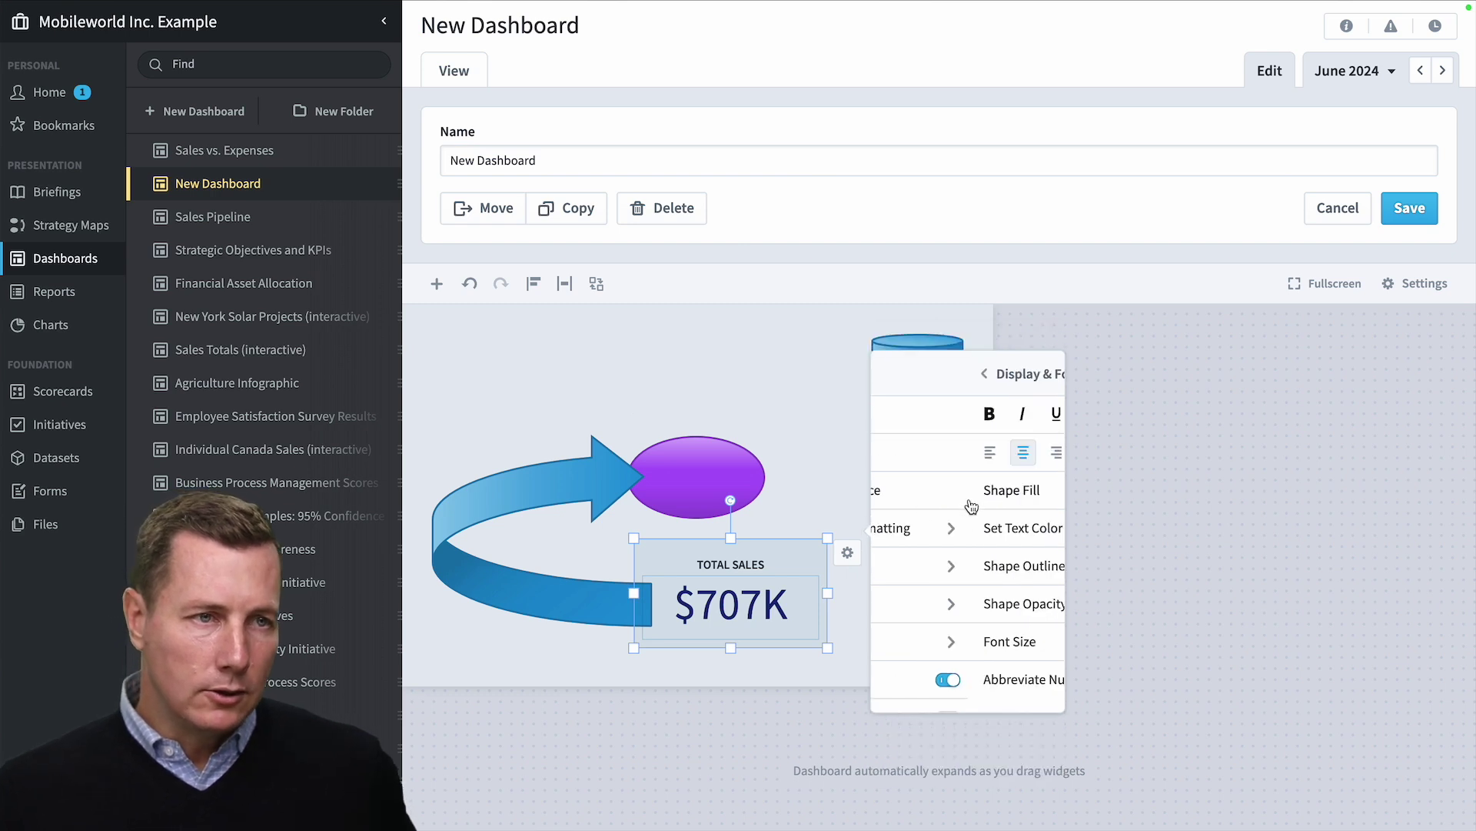
{"action": "left_click", "coordinate": [977, 551]}
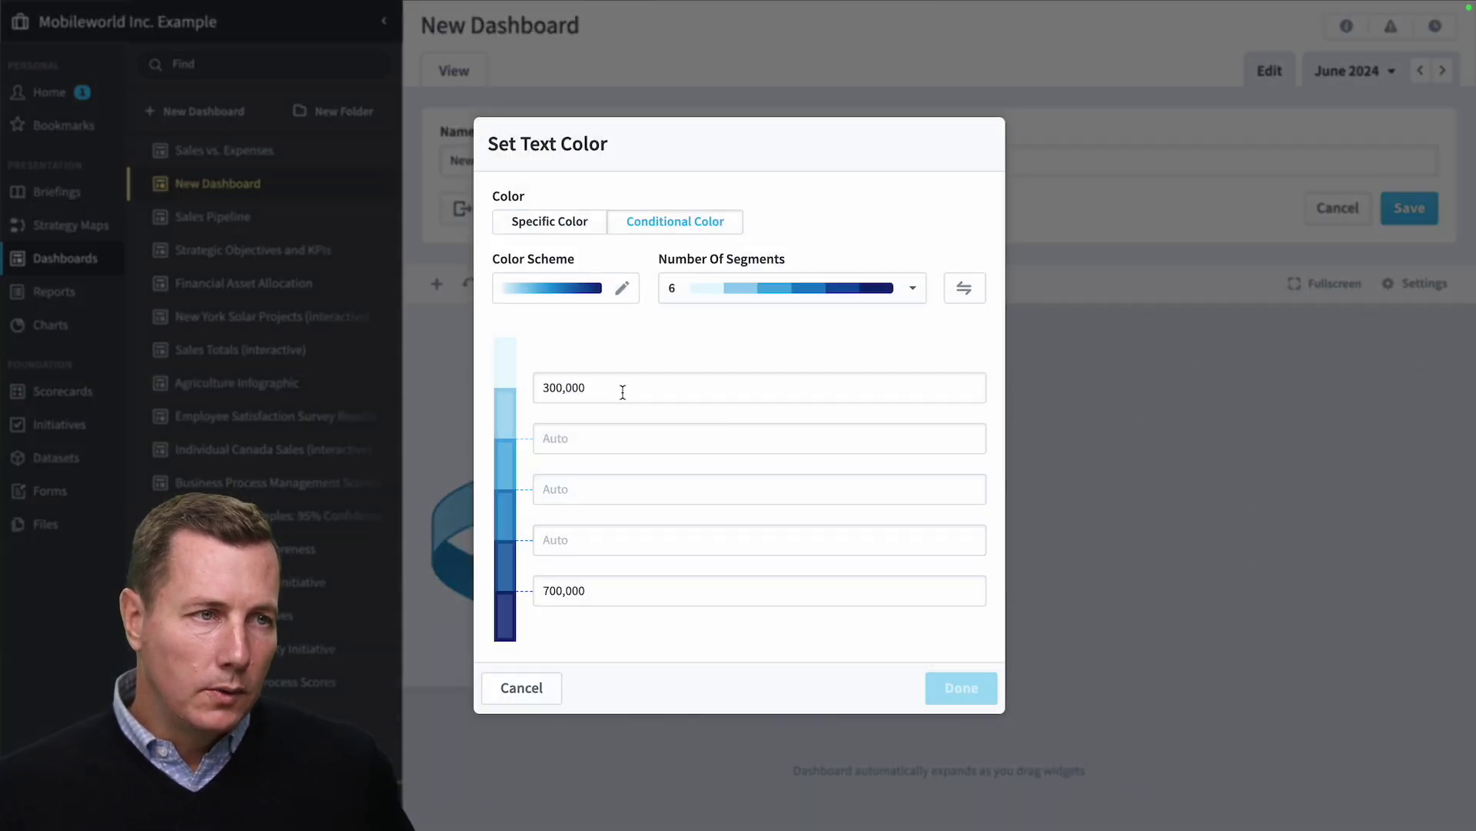
{"action": "left_click", "coordinate": [583, 222]}
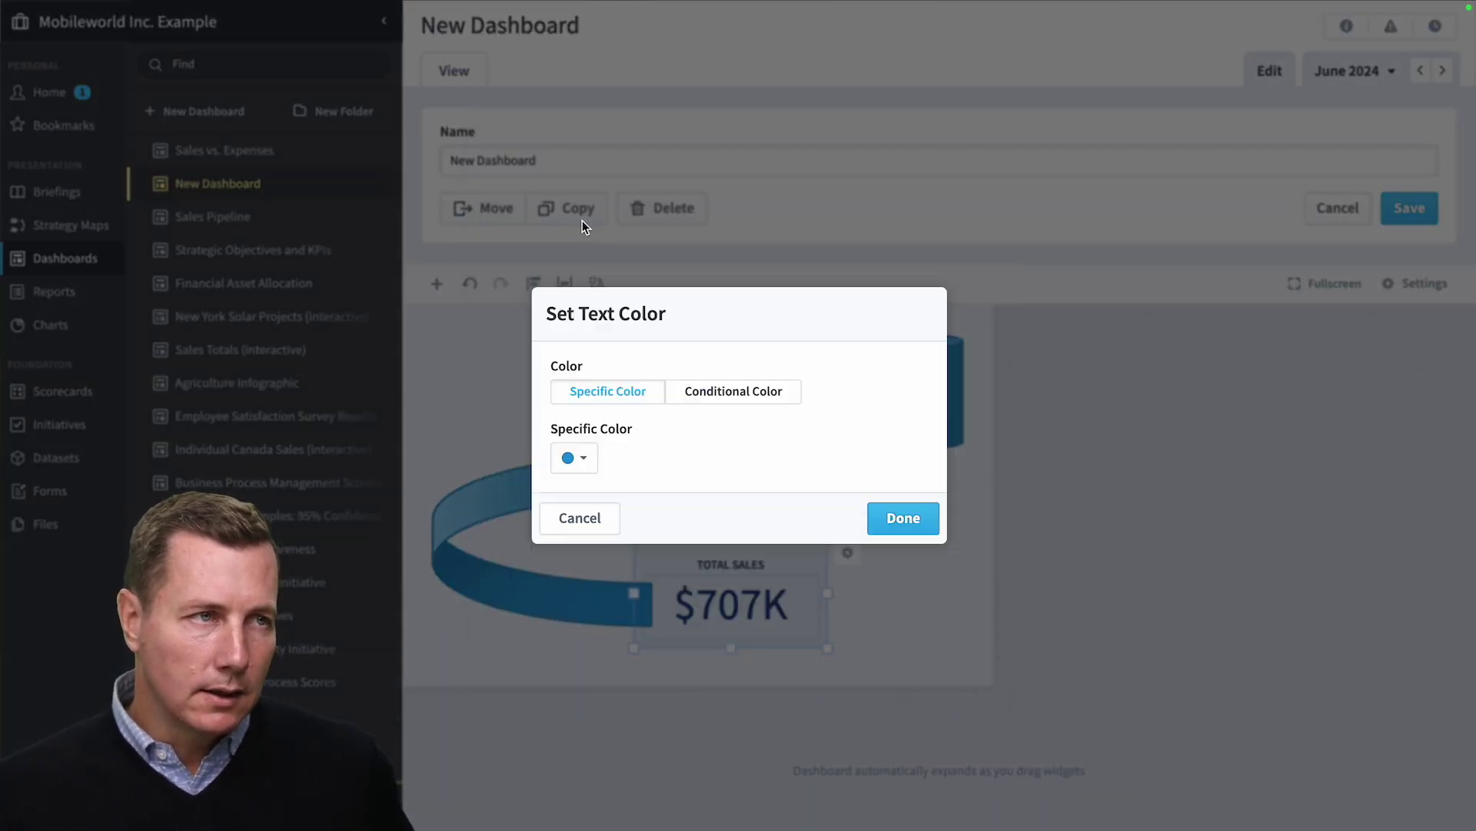
{"action": "left_click", "coordinate": [585, 459]}
{"action": "left_click", "coordinate": [518, 595]}
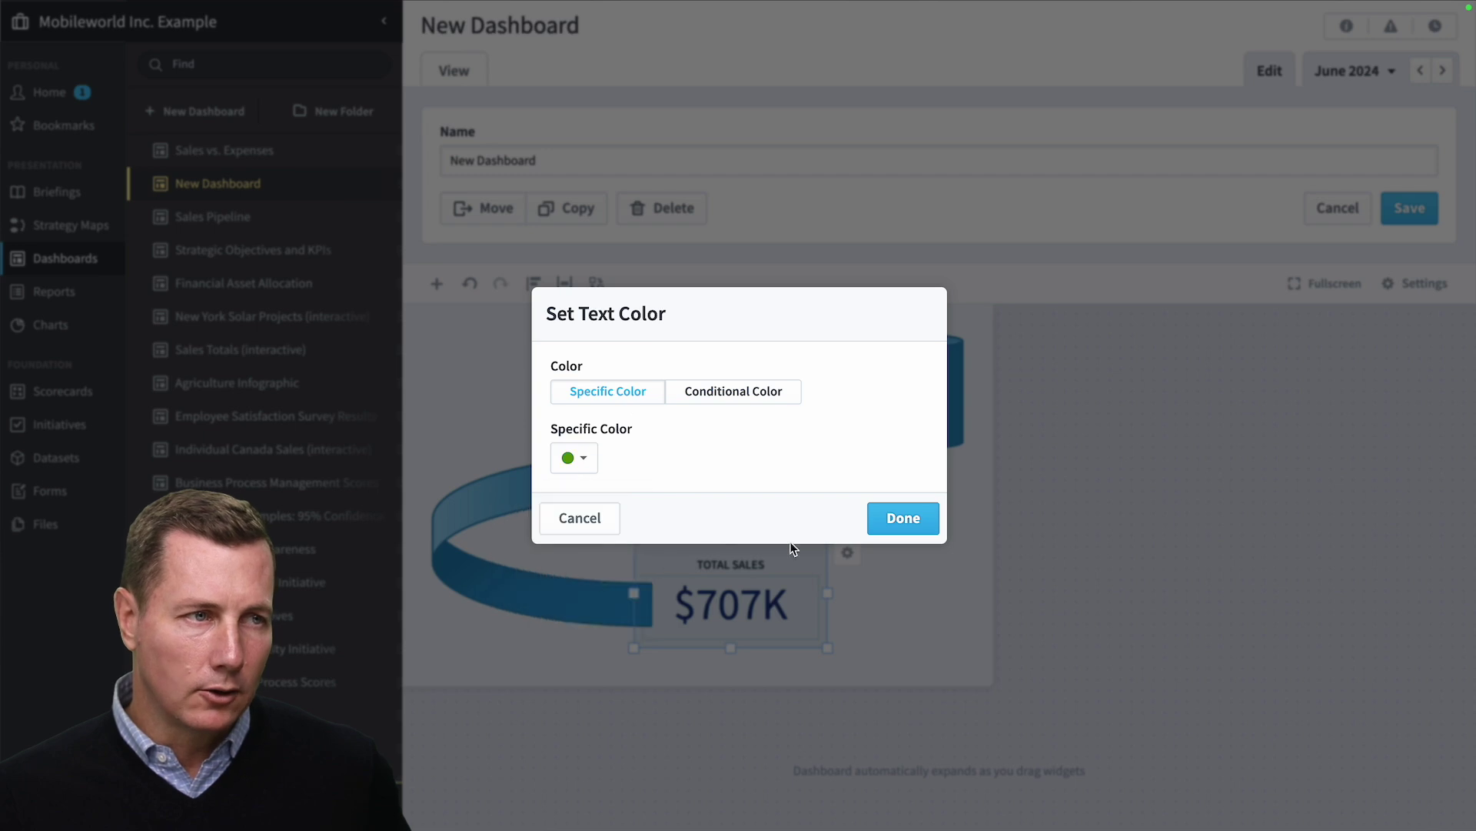
{"action": "left_click", "coordinate": [934, 518]}
- Hide the title of the Total Sales widget
{"action": "left_click", "coordinate": [848, 552]}
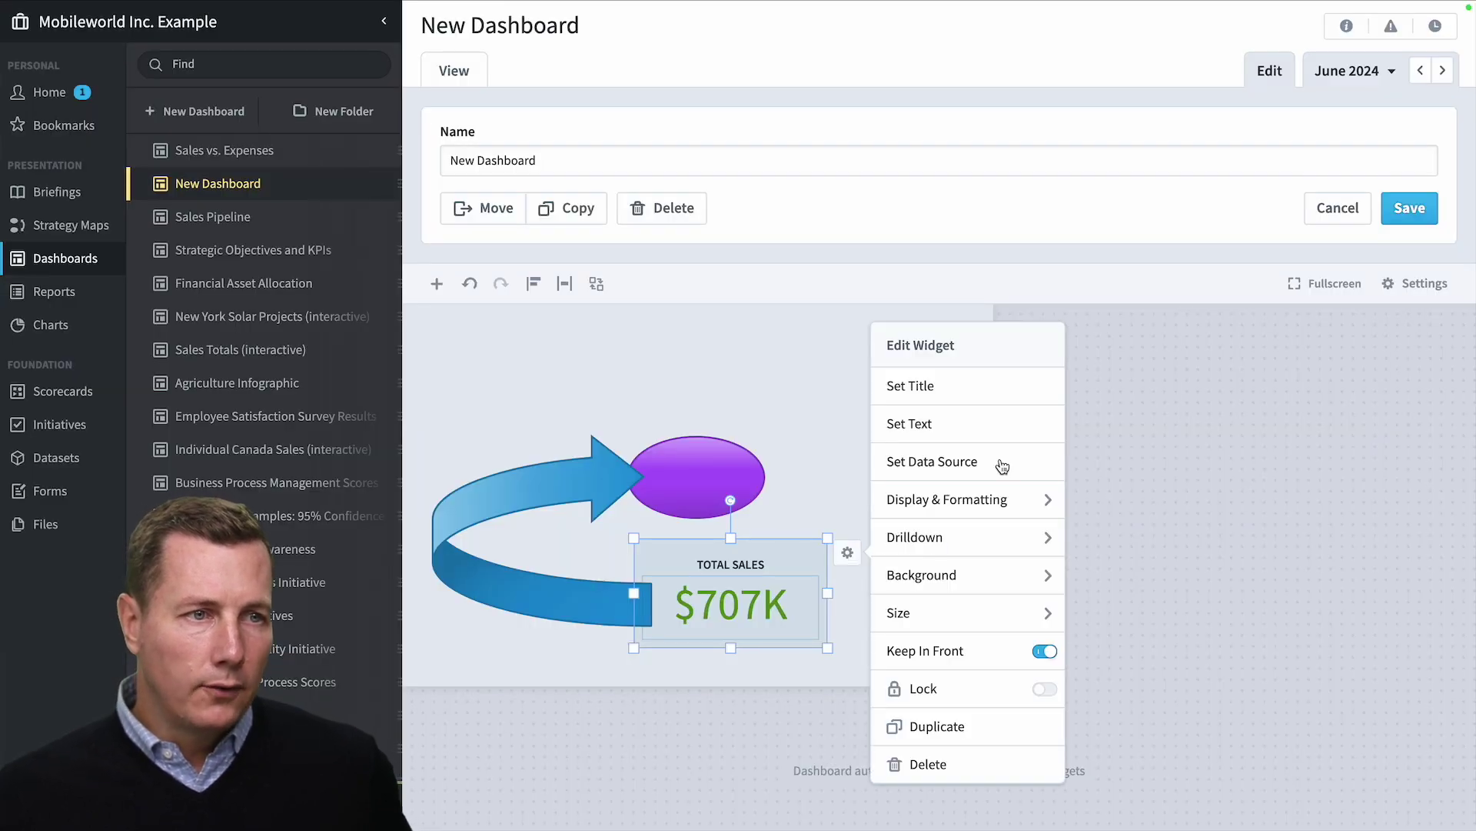
{"action": "left_click", "coordinate": [979, 395]}
{"action": "left_click", "coordinate": [585, 381]}
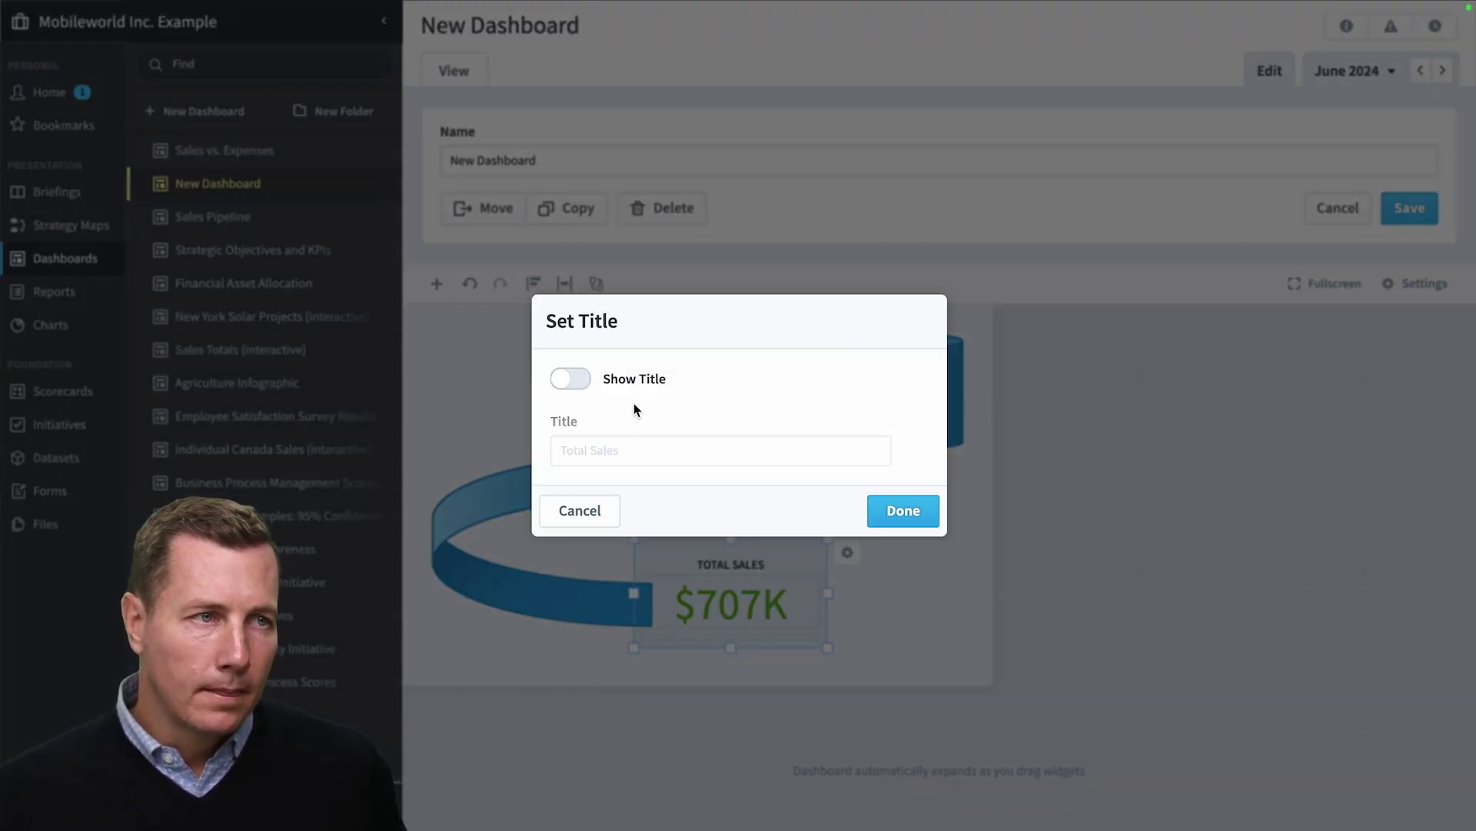
{"action": "left_click", "coordinate": [898, 508]}
- Shift the Total Sales value slightly within the dashboard and save the dashboard
{"action": "left_click_drag", "start_coordinate": [731, 587], "coordinate": [740, 611]}
{"action": "left_click", "coordinate": [1046, 548]}
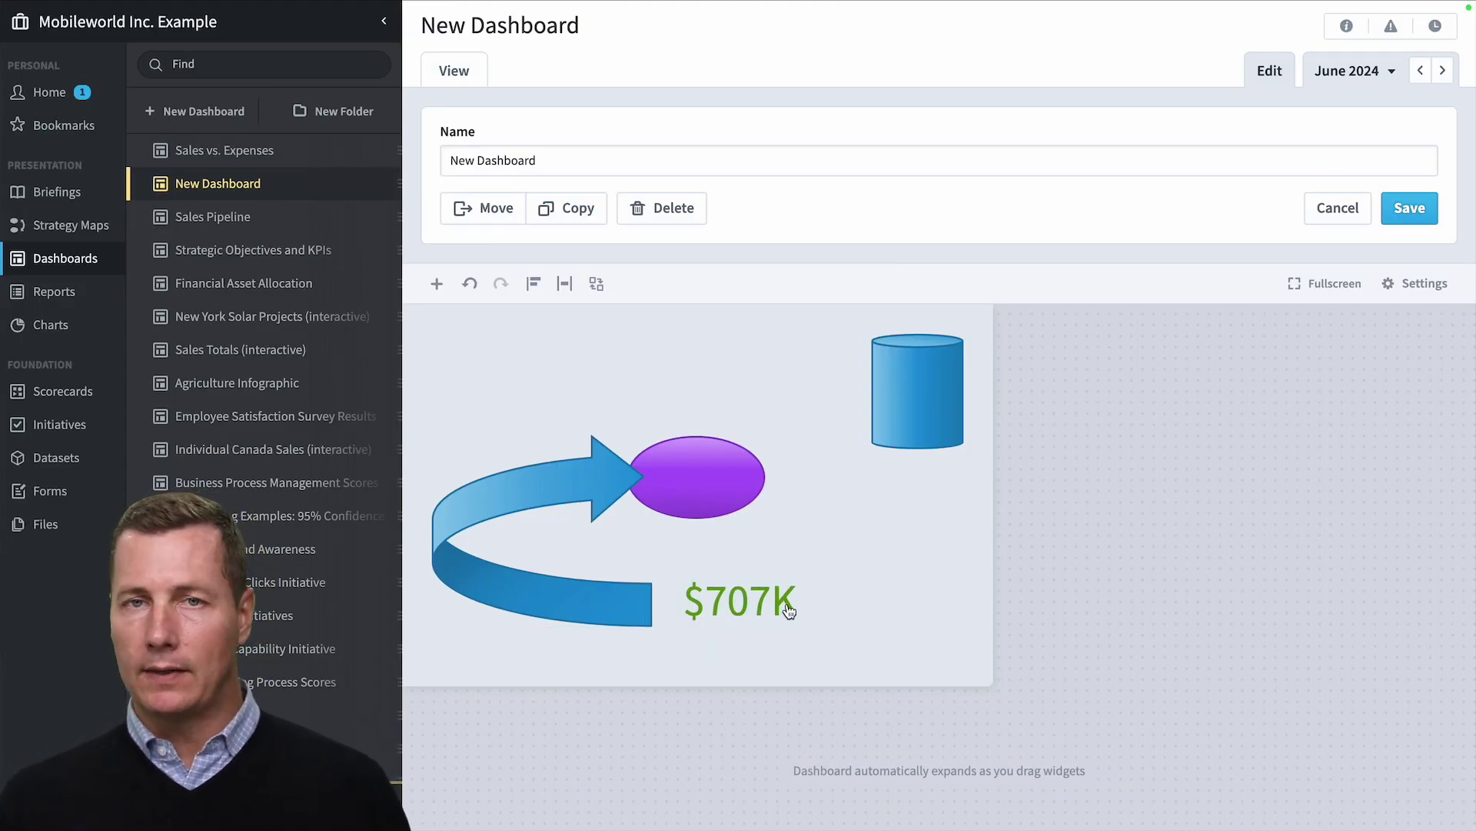
{"action": "left_click", "coordinate": [1412, 209]}
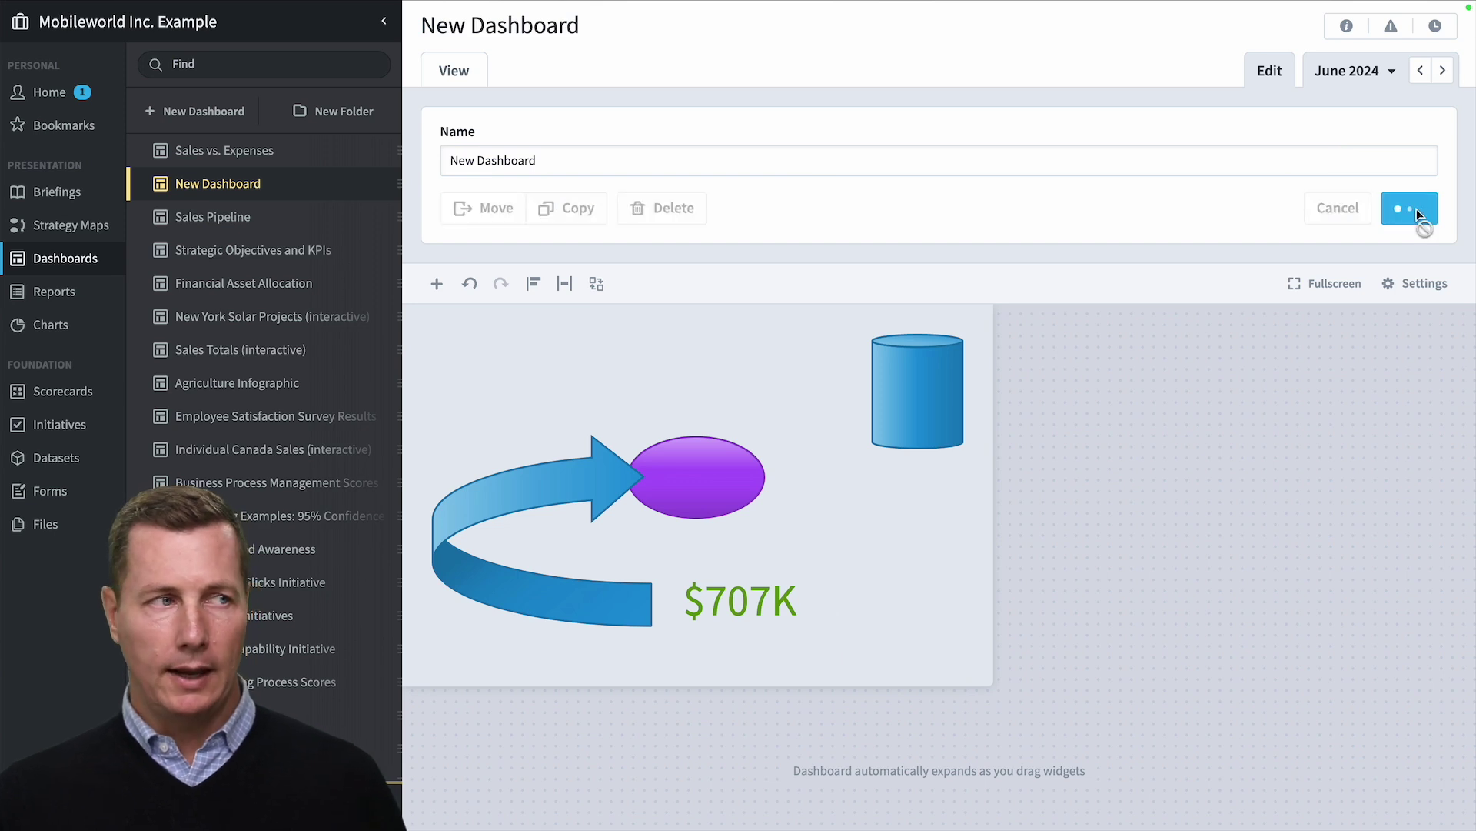
- Open the Agriculture Infographic dashboard for viewing and advance the reporting period to September 2024
{"action": "left_click", "coordinate": [293, 385]}
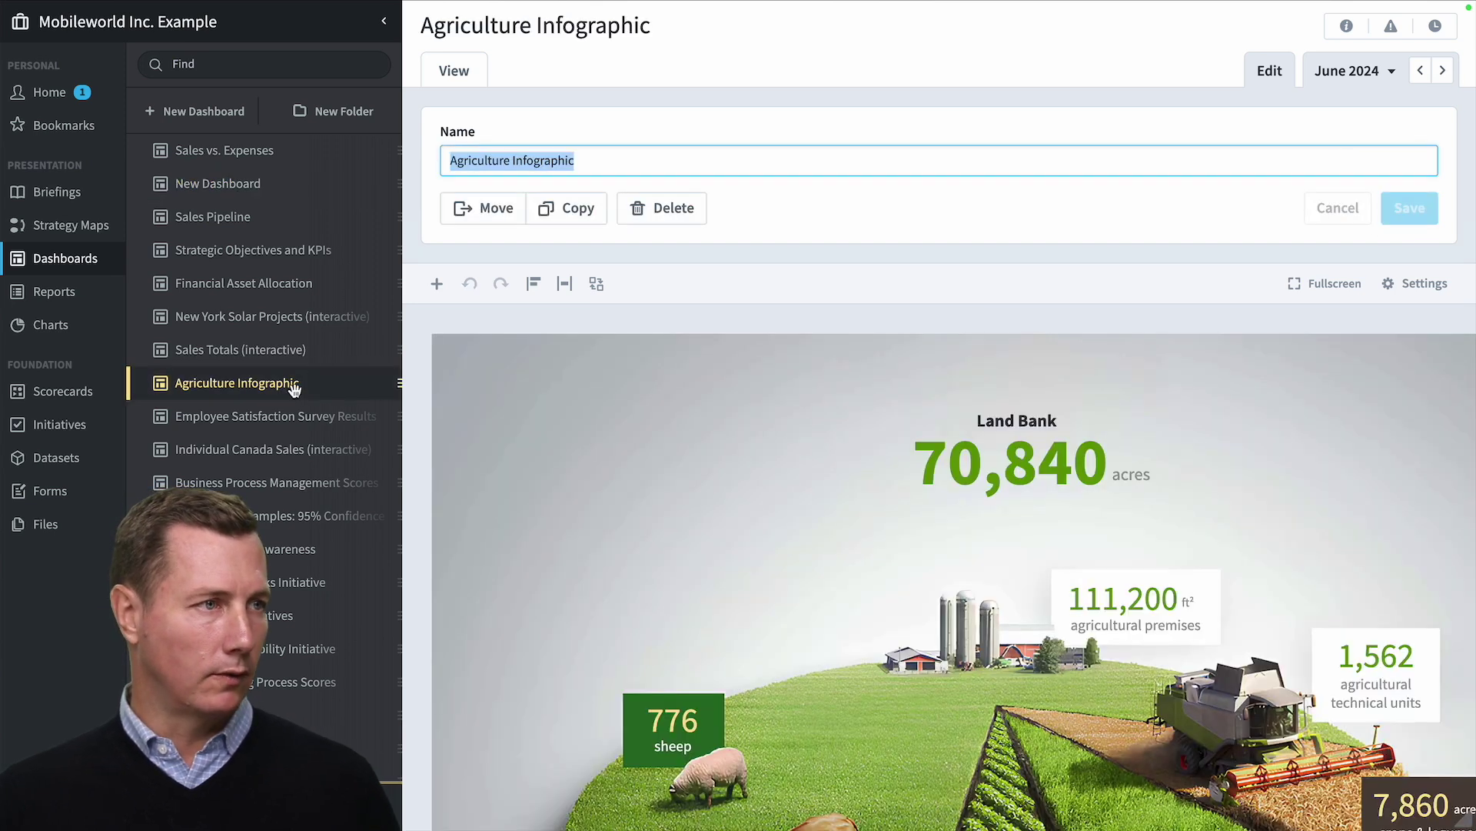
{"action": "left_click", "coordinate": [453, 72]}
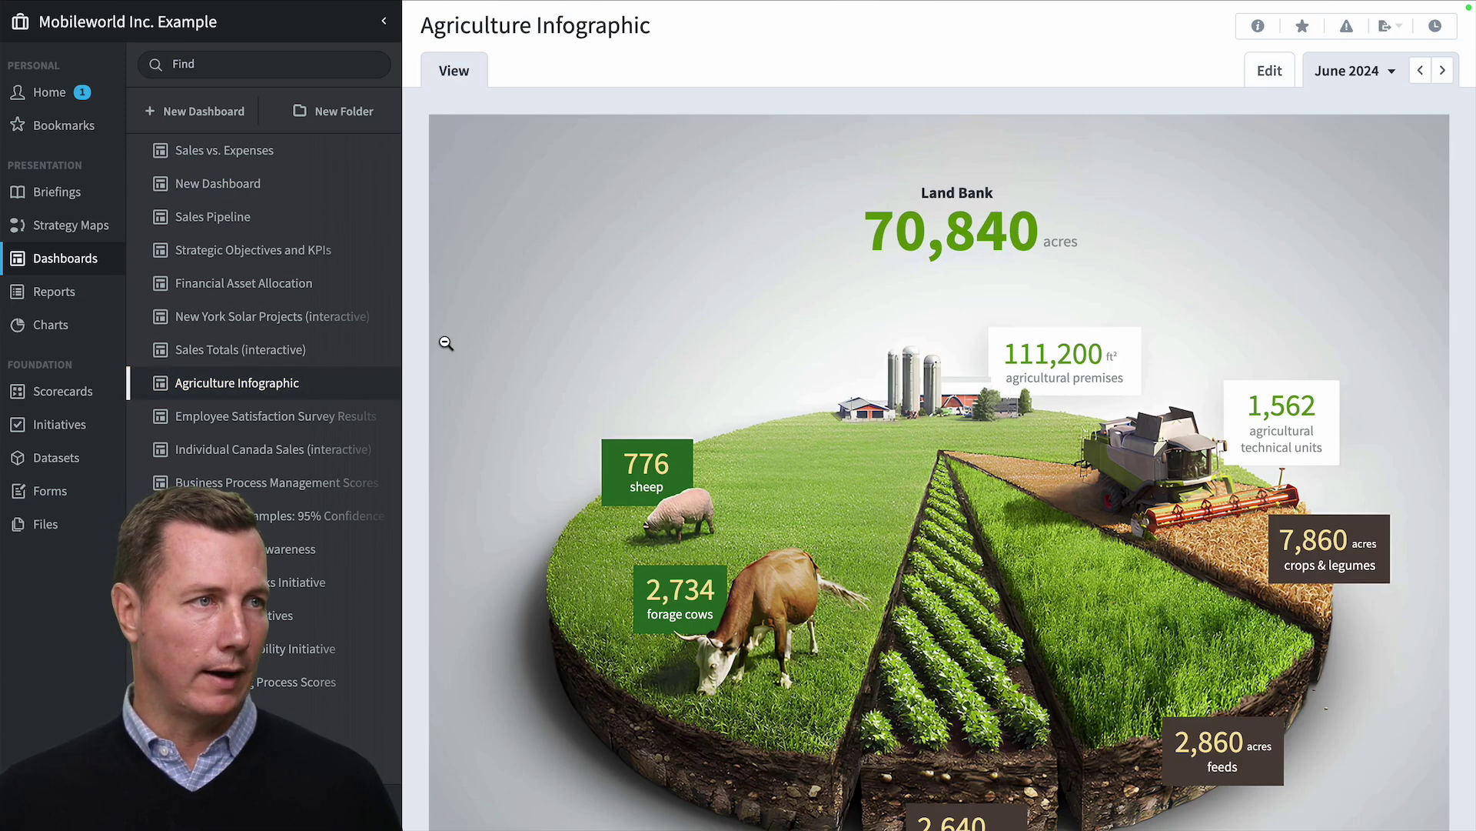
{"action": "left_click", "coordinate": [515, 385]}
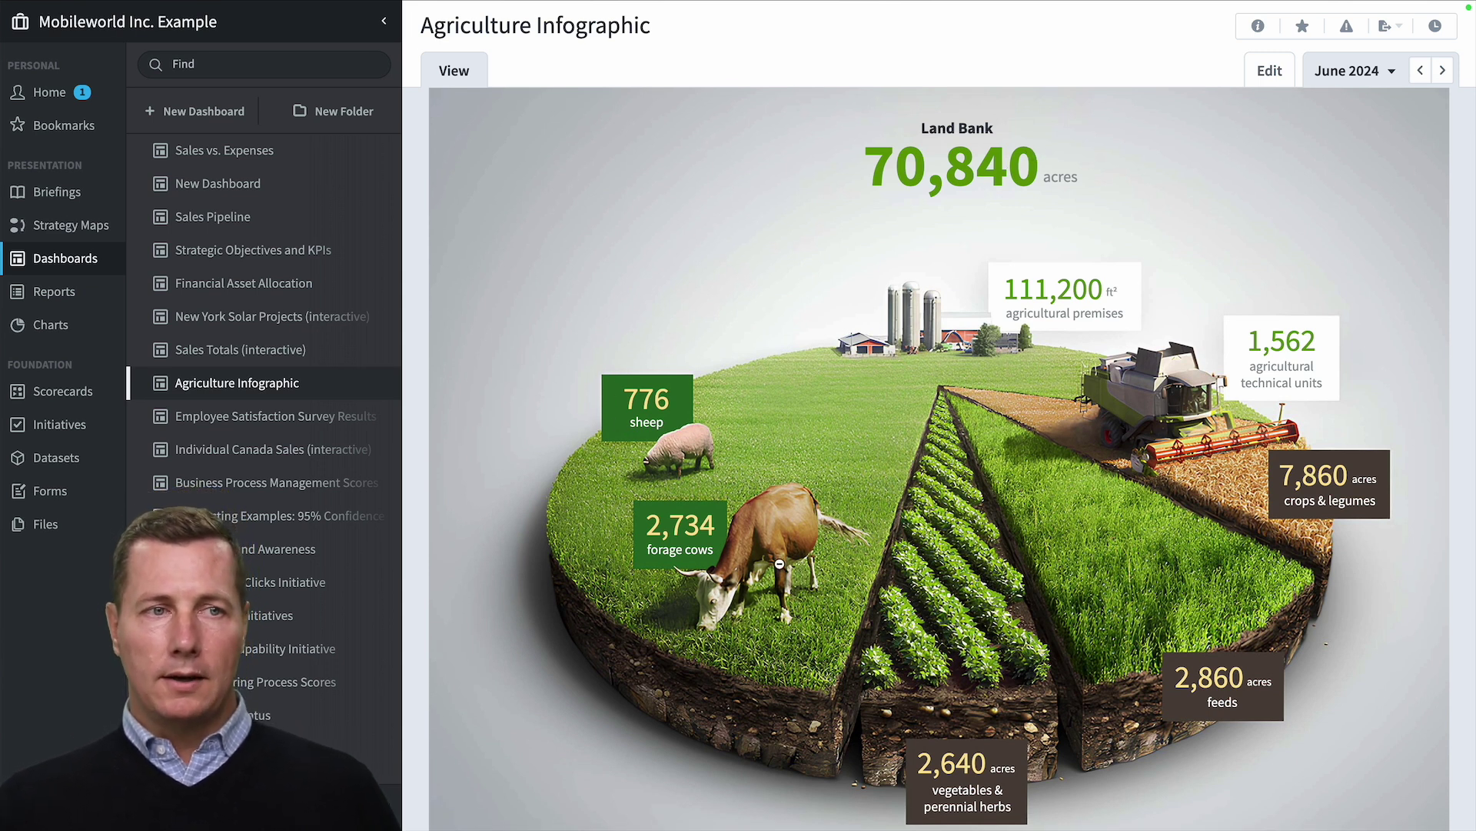
{"action": "scroll", "coordinate": [1215, 648], "scroll_direction": "down", "scroll_amount": 1}
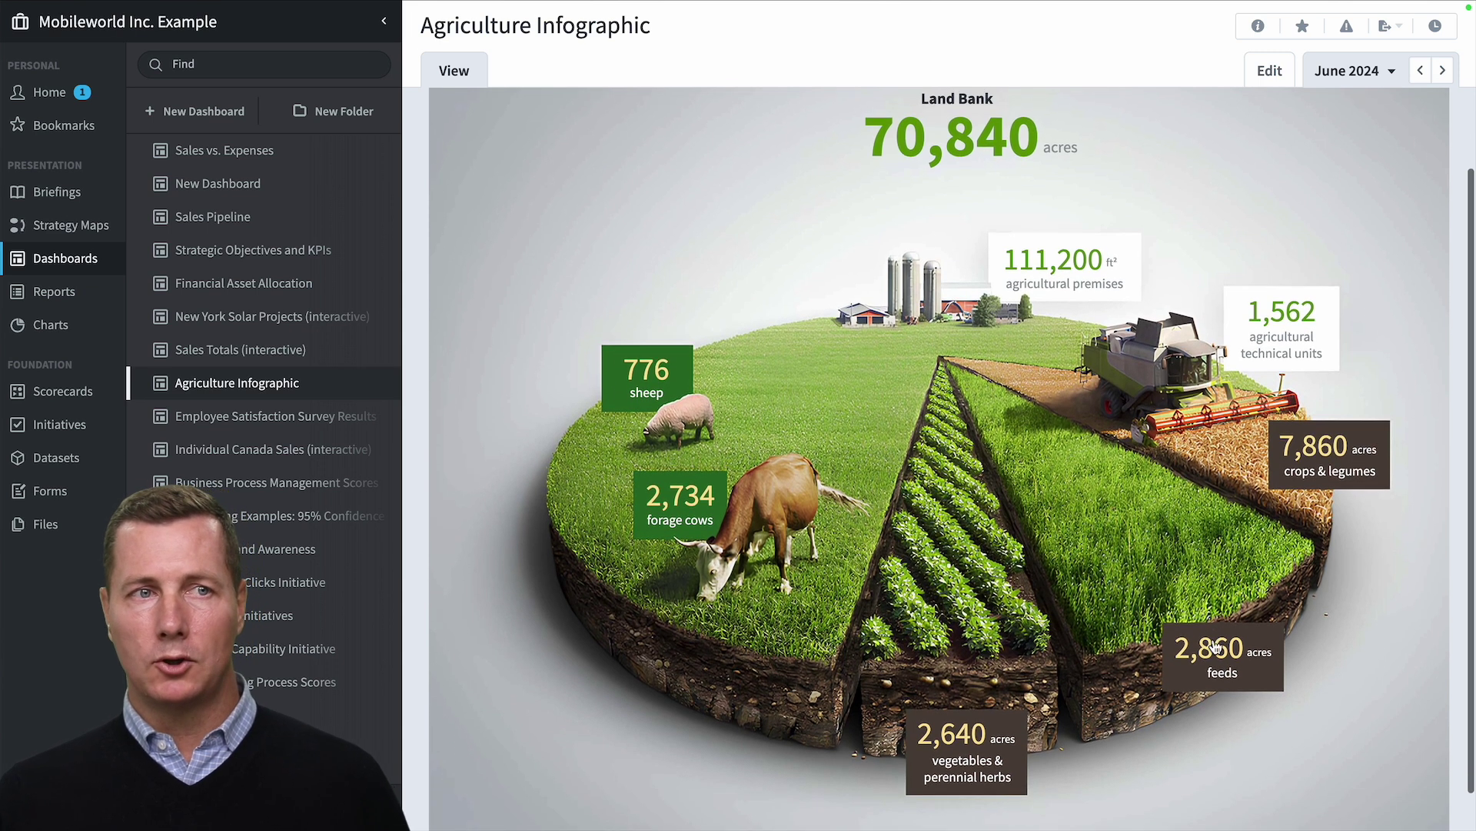
{"action": "left_click", "coordinate": [1443, 71]}
{"action": "left_click", "coordinate": [1443, 71]}
{"action": "left_click", "coordinate": [1443, 70]}
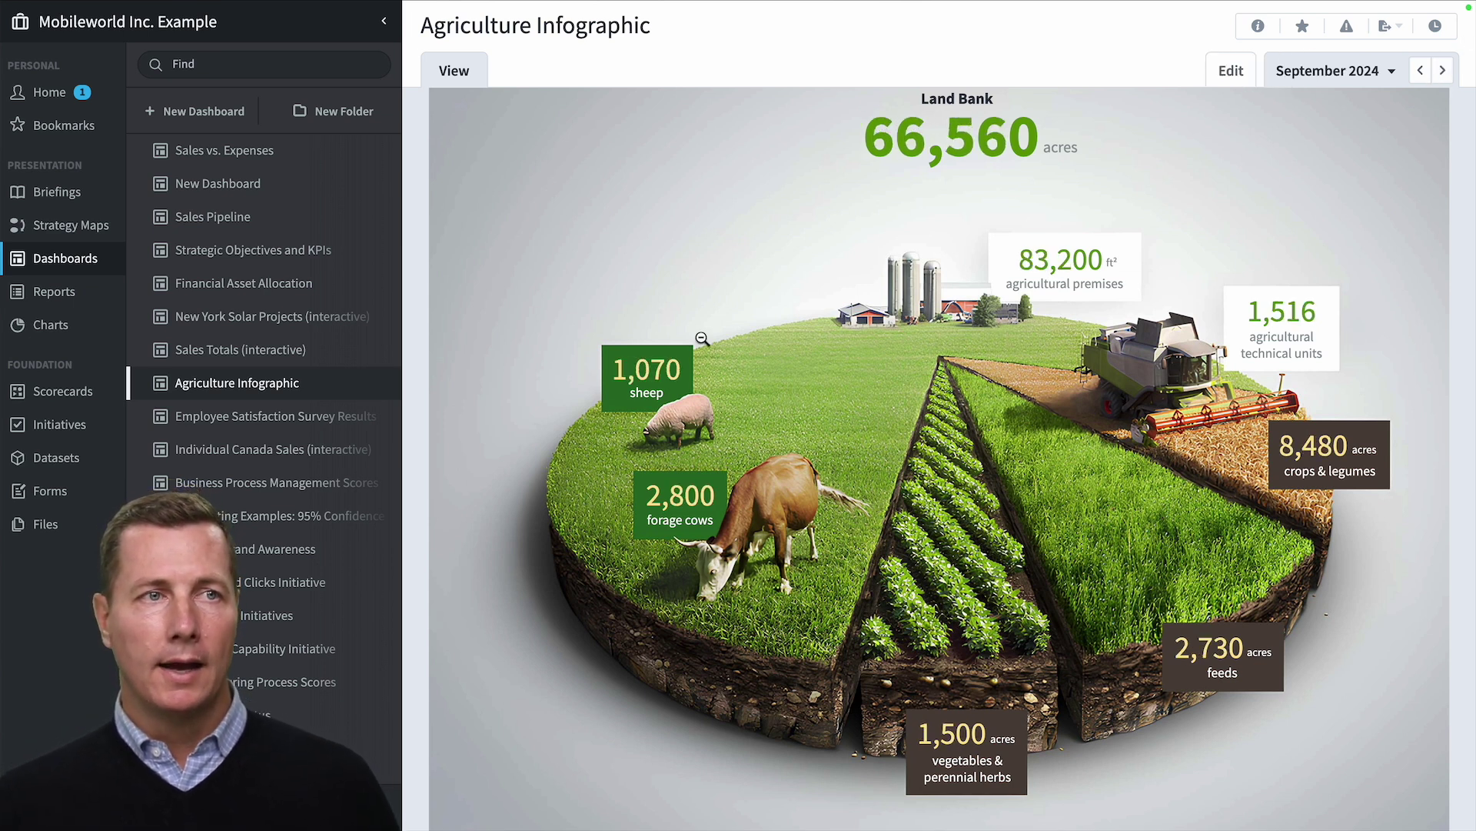
- Drill into the sheep value, examine its September 2024 point in the historical performance chart, and return to the Agriculture Infographic
{"action": "left_click", "coordinate": [656, 375]}
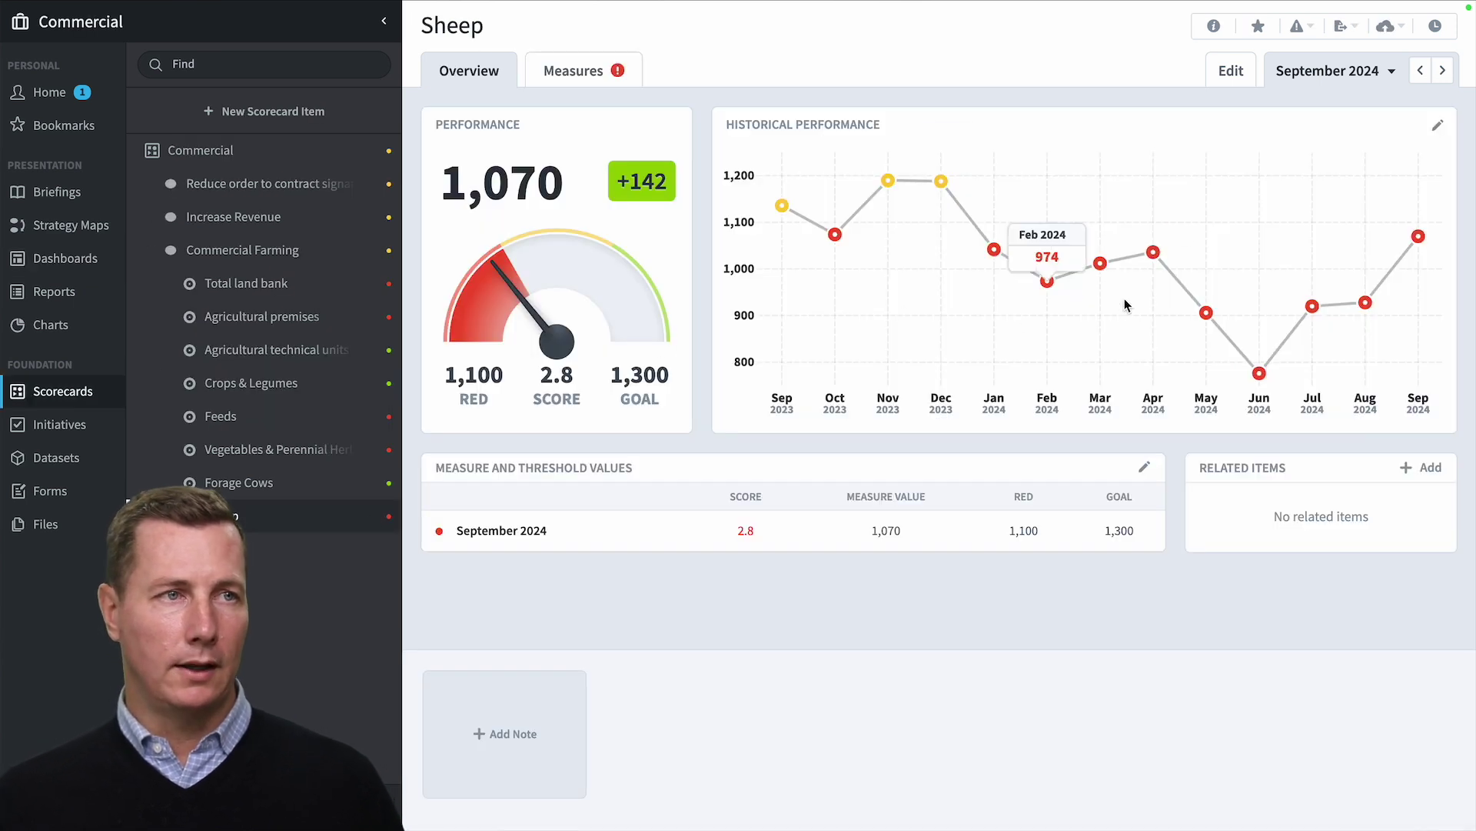
{"action": "mouse_move", "coordinate": [1420, 246]}
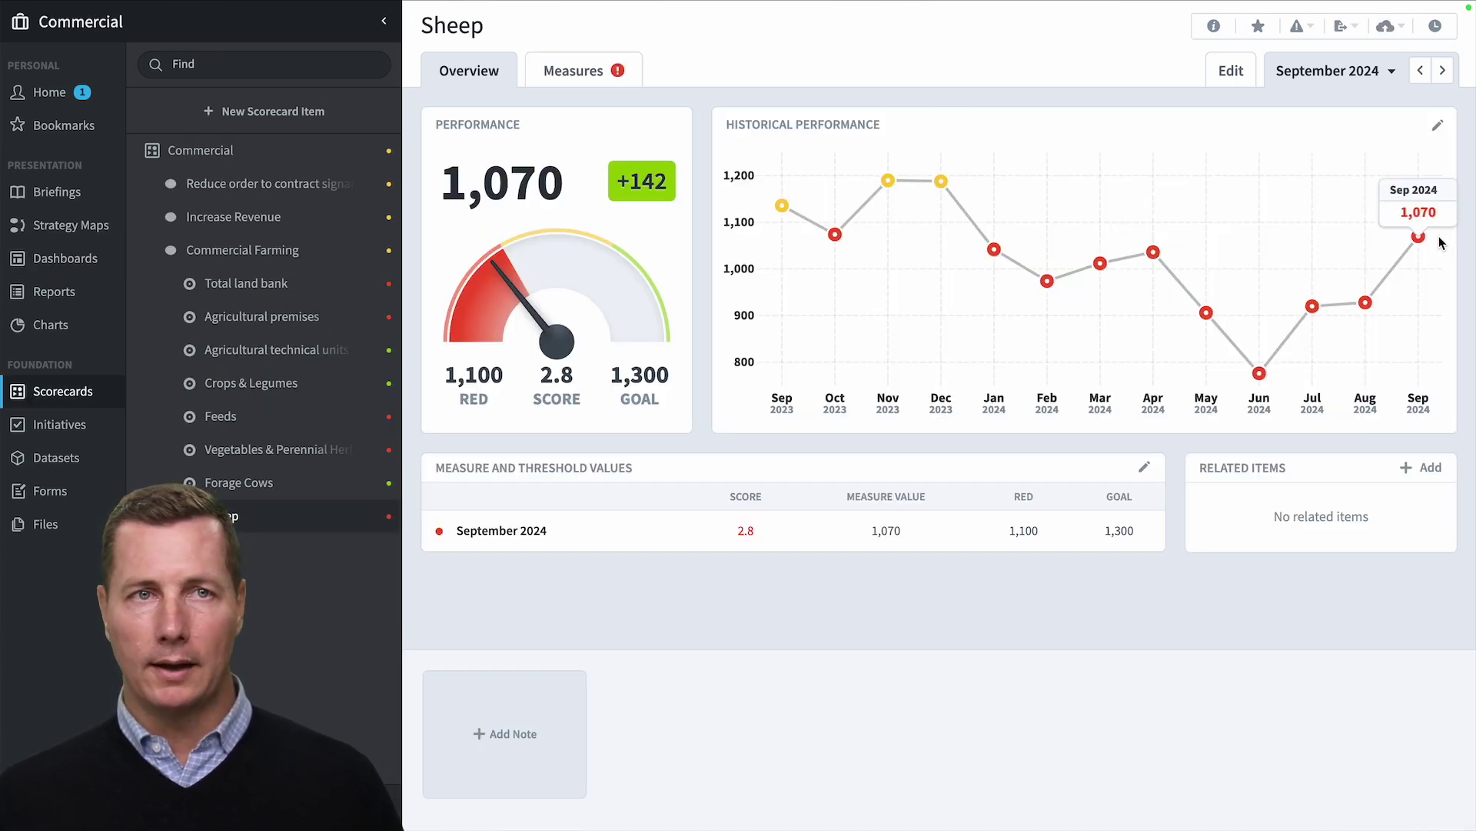
{"action": "mouse_move", "coordinate": [277, 4]}
{"action": "left_click", "coordinate": [29, 81]}
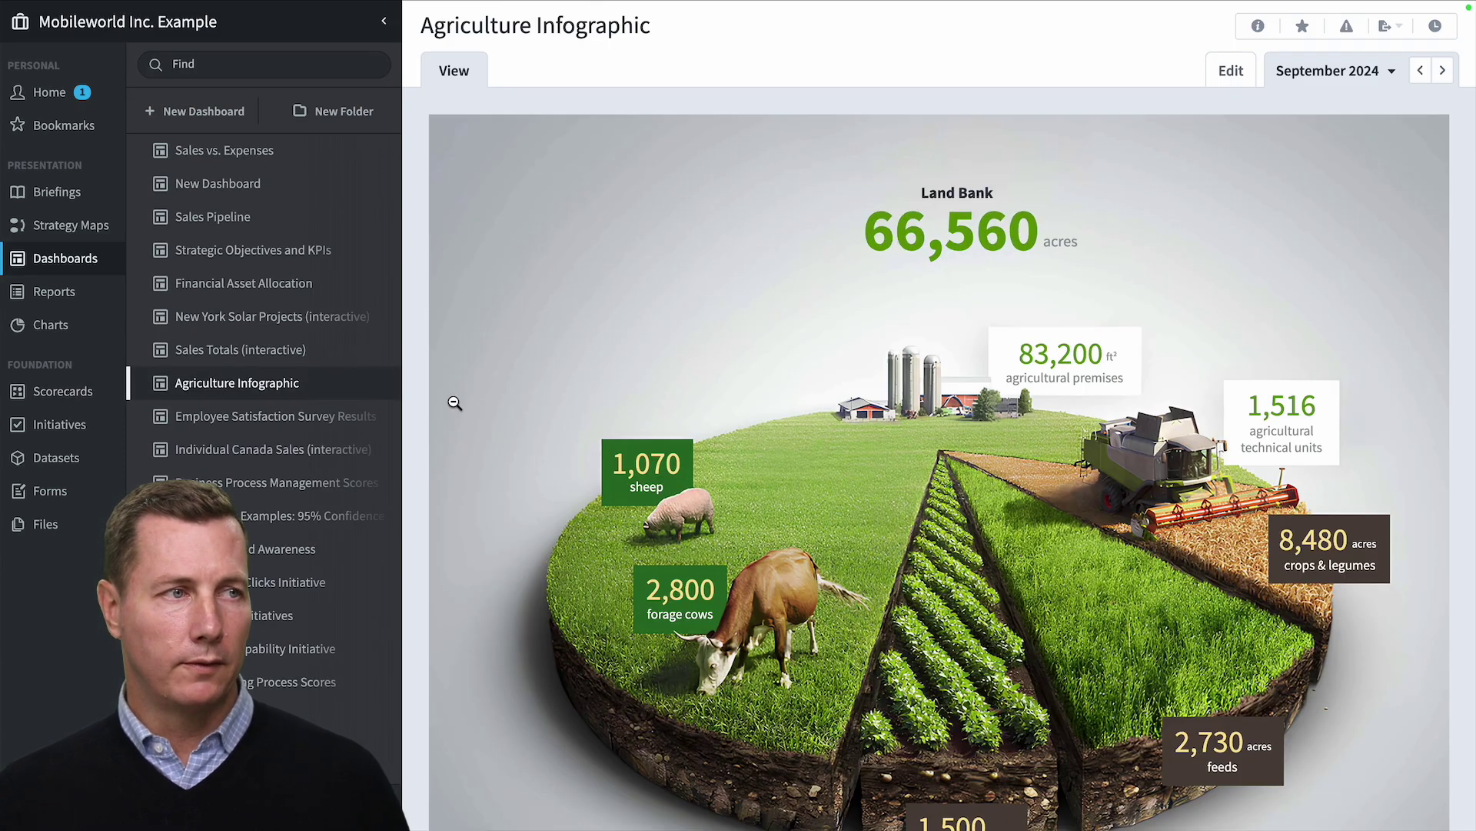
{"action": "scroll", "coordinate": [456, 424], "scroll_direction": "down", "scroll_amount": 1}
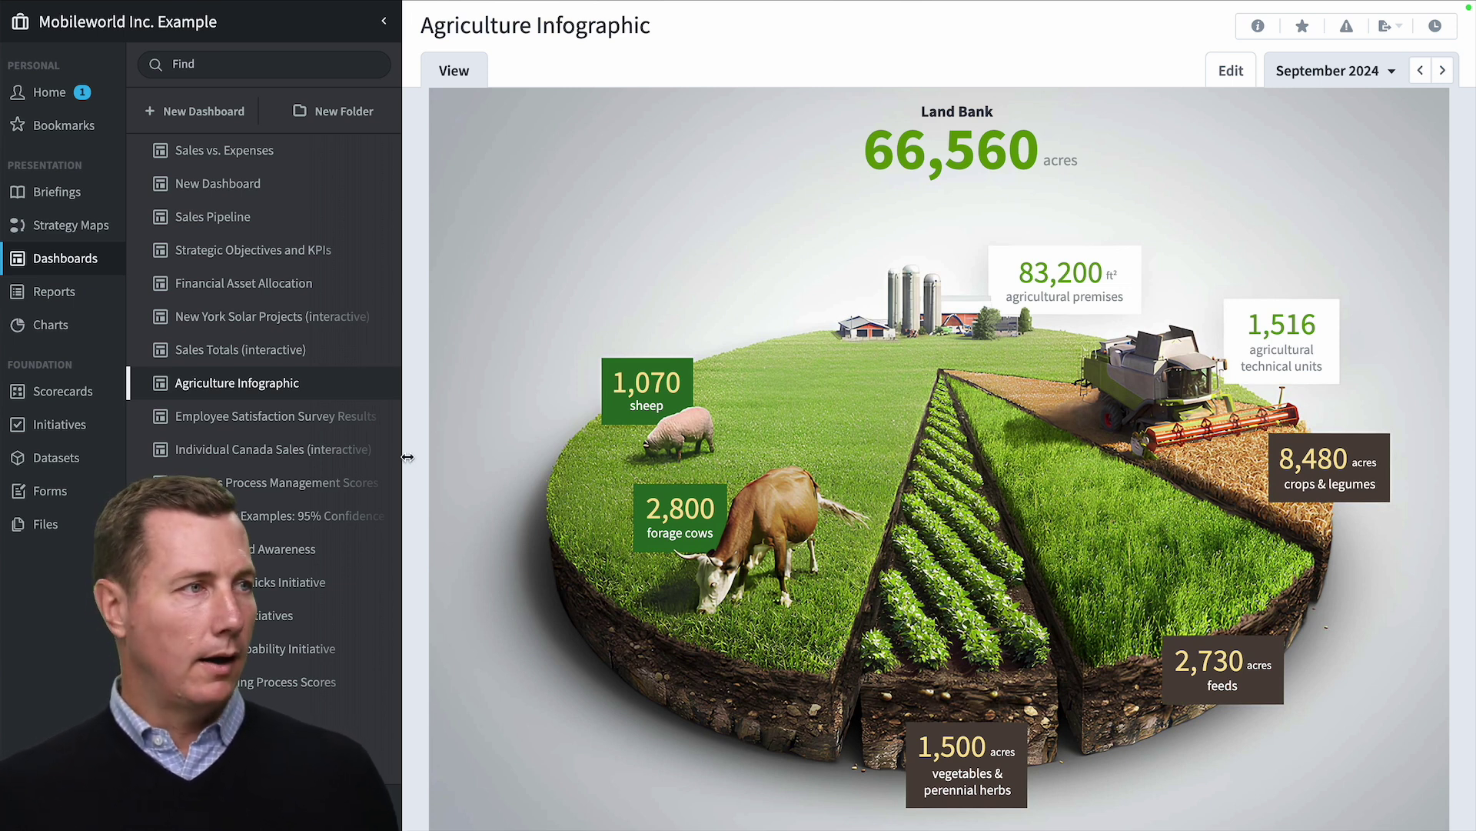
- View the Mobileworld Strategy Map and open it for editing
{"action": "left_click", "coordinate": [70, 237]}
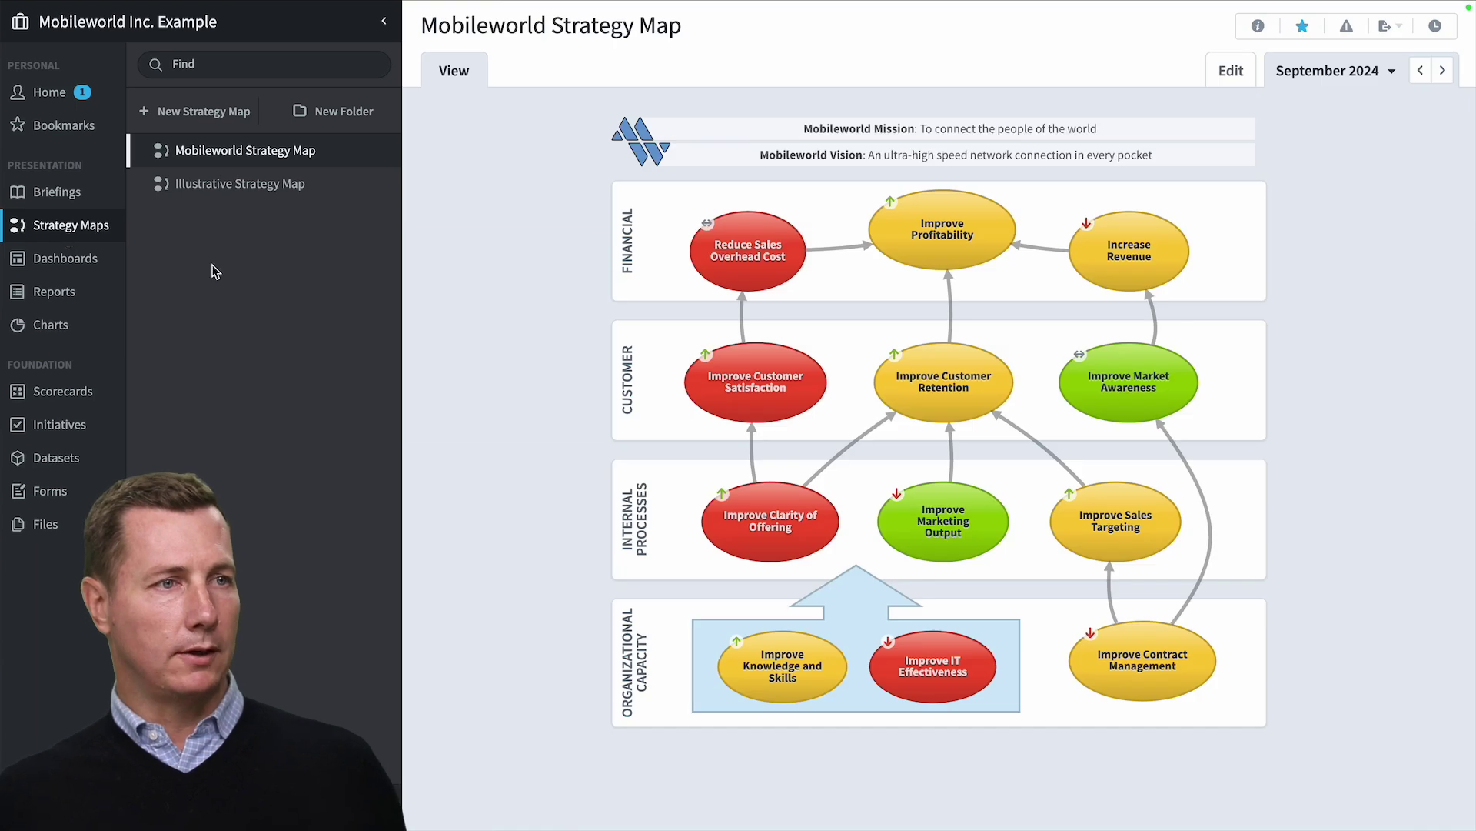
{"action": "left_click", "coordinate": [513, 258]}
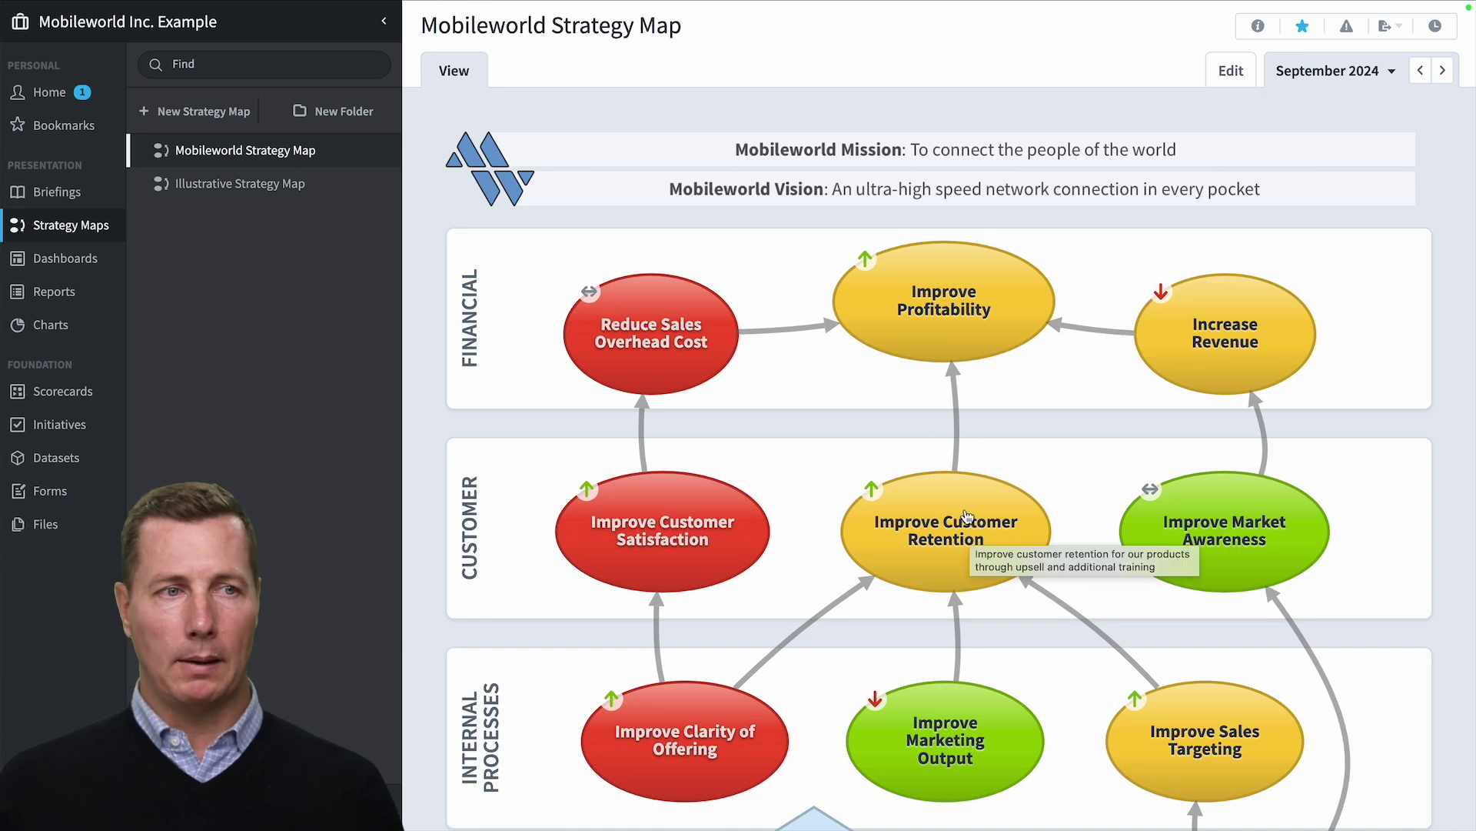
{"action": "left_click", "coordinate": [1232, 71]}
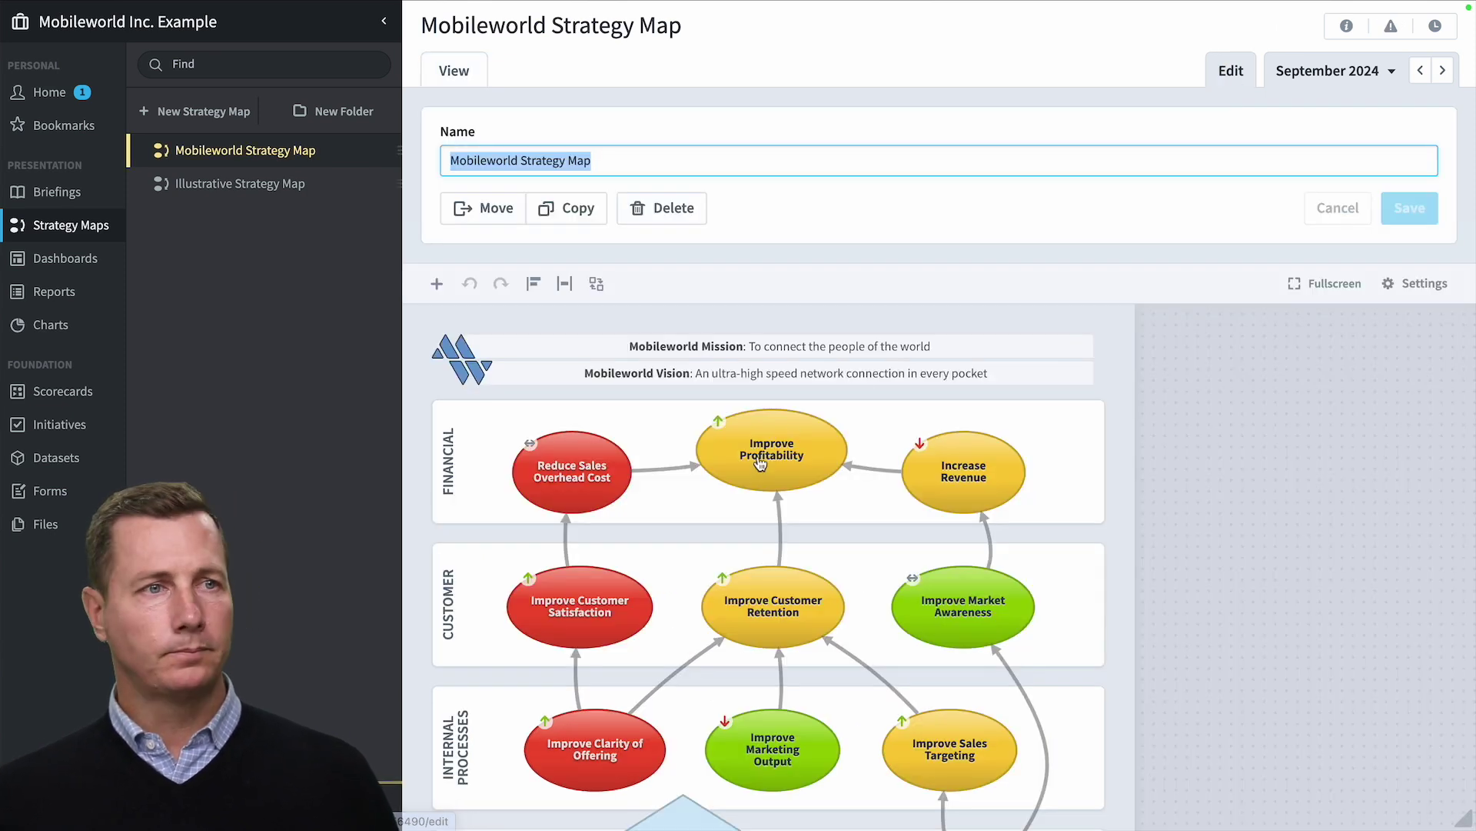
- Try changing the Improve Profitability shape to a diamond and moving it slightly within the Financial band
{"action": "left_click", "coordinate": [850, 431]}
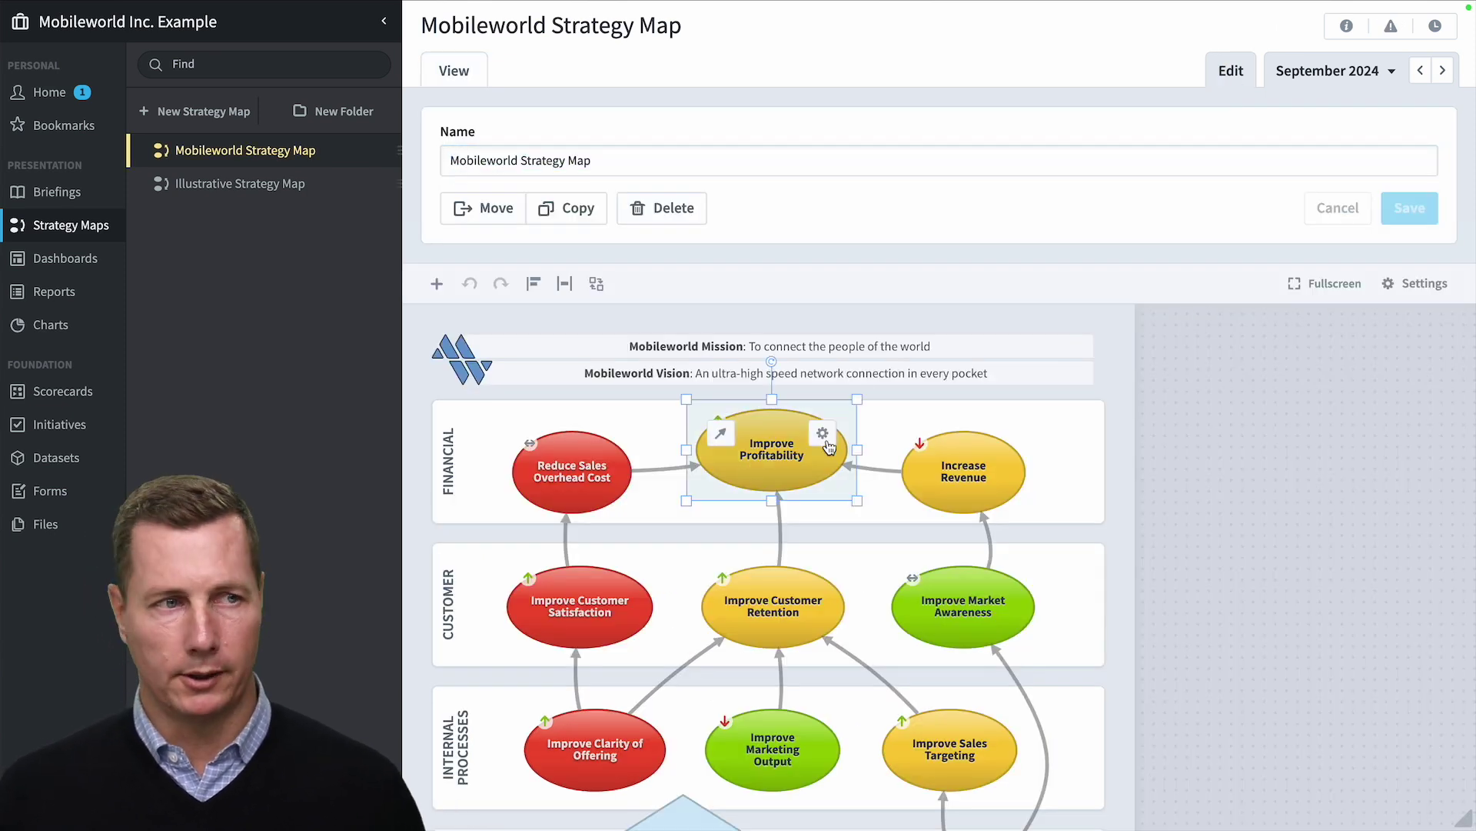
{"action": "left_click", "coordinate": [824, 436]}
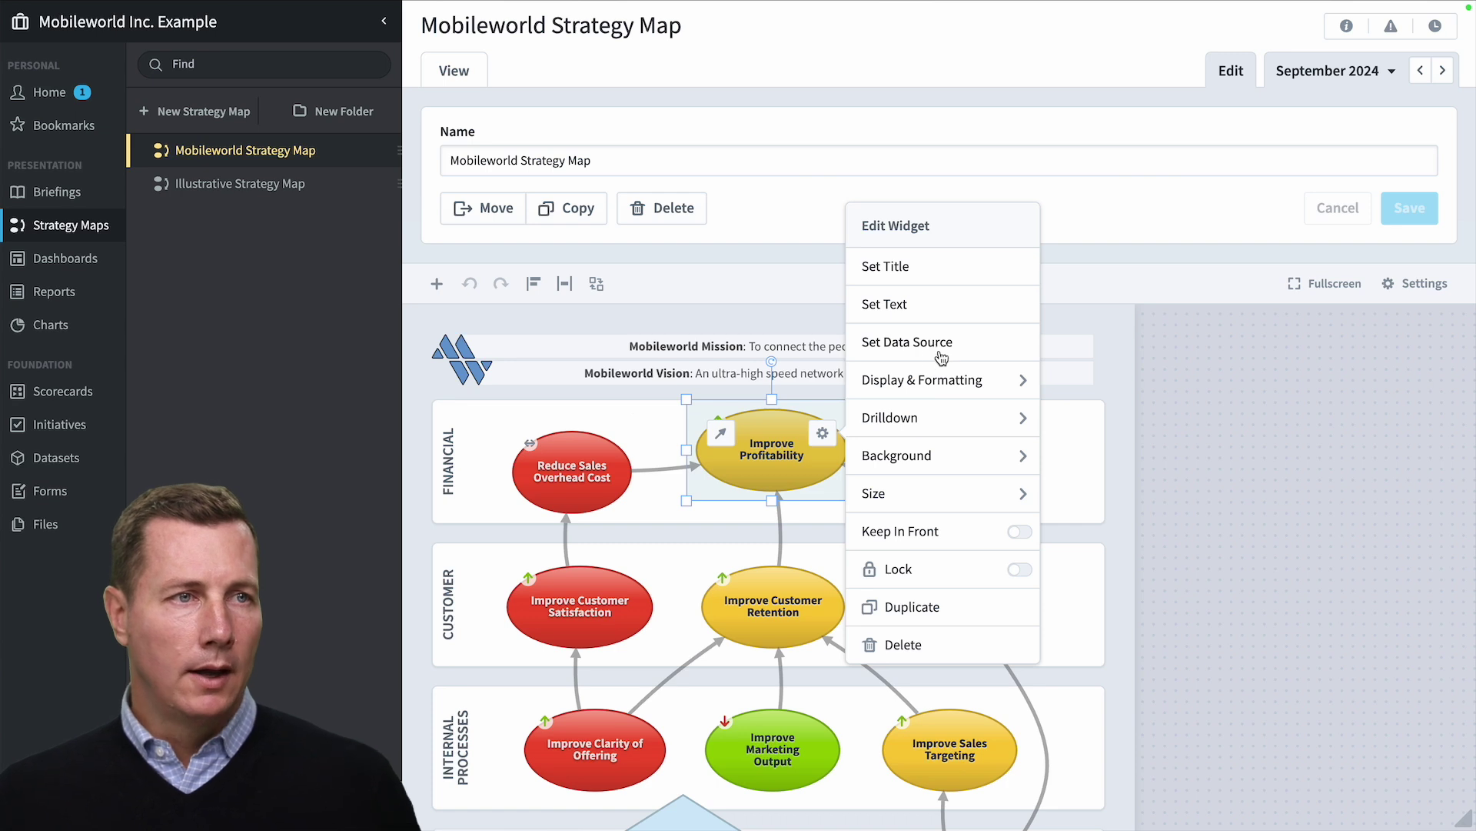
{"action": "left_click", "coordinate": [946, 383]}
{"action": "left_click", "coordinate": [936, 343]}
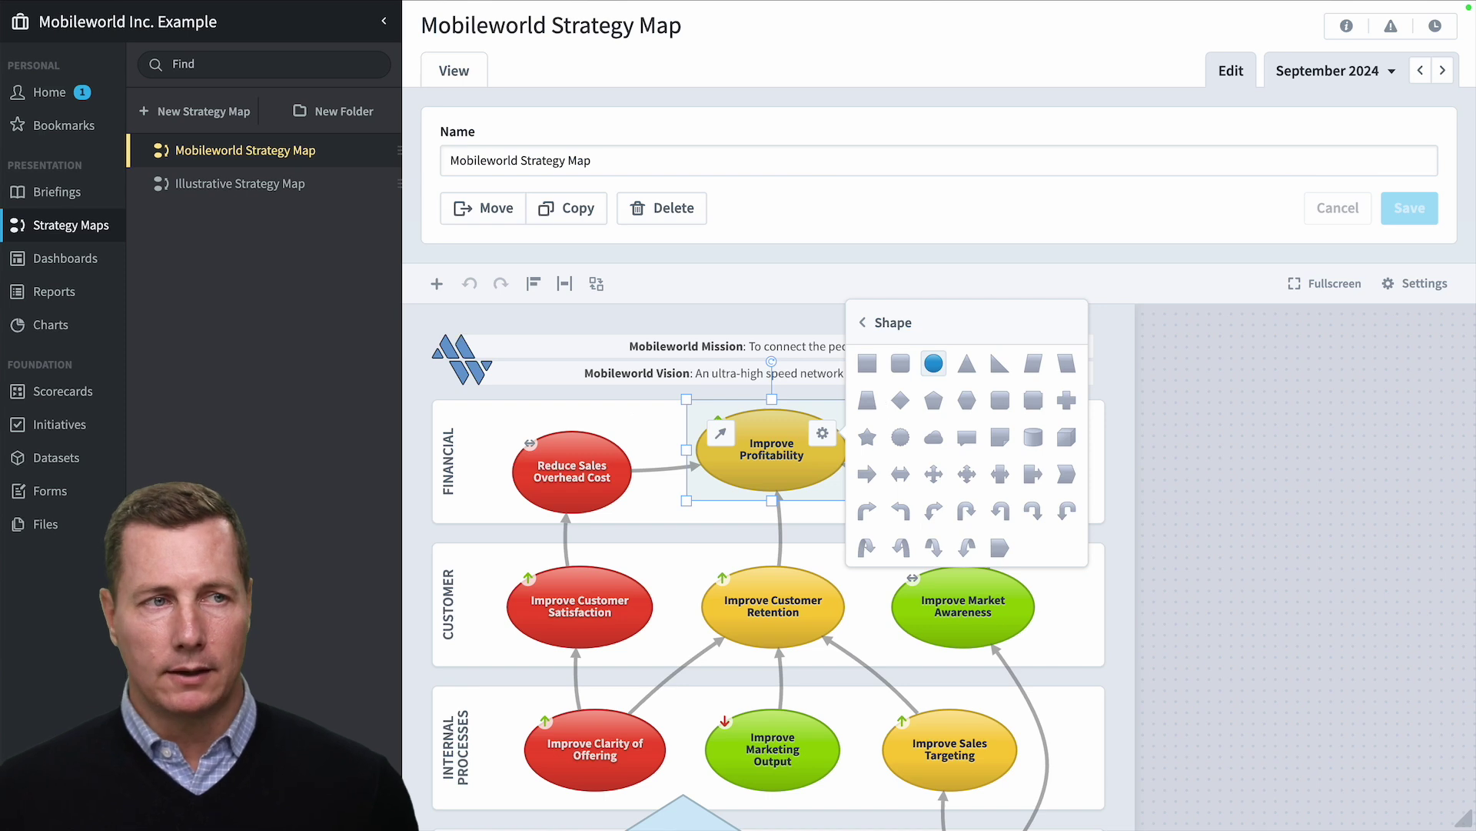
{"action": "left_click", "coordinate": [899, 403]}
{"action": "left_click_drag", "start_coordinate": [776, 468], "coordinate": [775, 469]}
{"action": "mouse_move", "coordinate": [762, 372]}
{"action": "left_mouse_down"}
{"action": "mouse_move", "coordinate": [740, 386]}
{"action": "mouse_move", "coordinate": [702, 477]}
{"action": "mouse_move", "coordinate": [764, 532]}
{"action": "mouse_move", "coordinate": [702, 487]}
{"action": "mouse_move", "coordinate": [777, 386]}
{"action": "mouse_move", "coordinate": [771, 399]}
{"action": "left_mouse_up"}
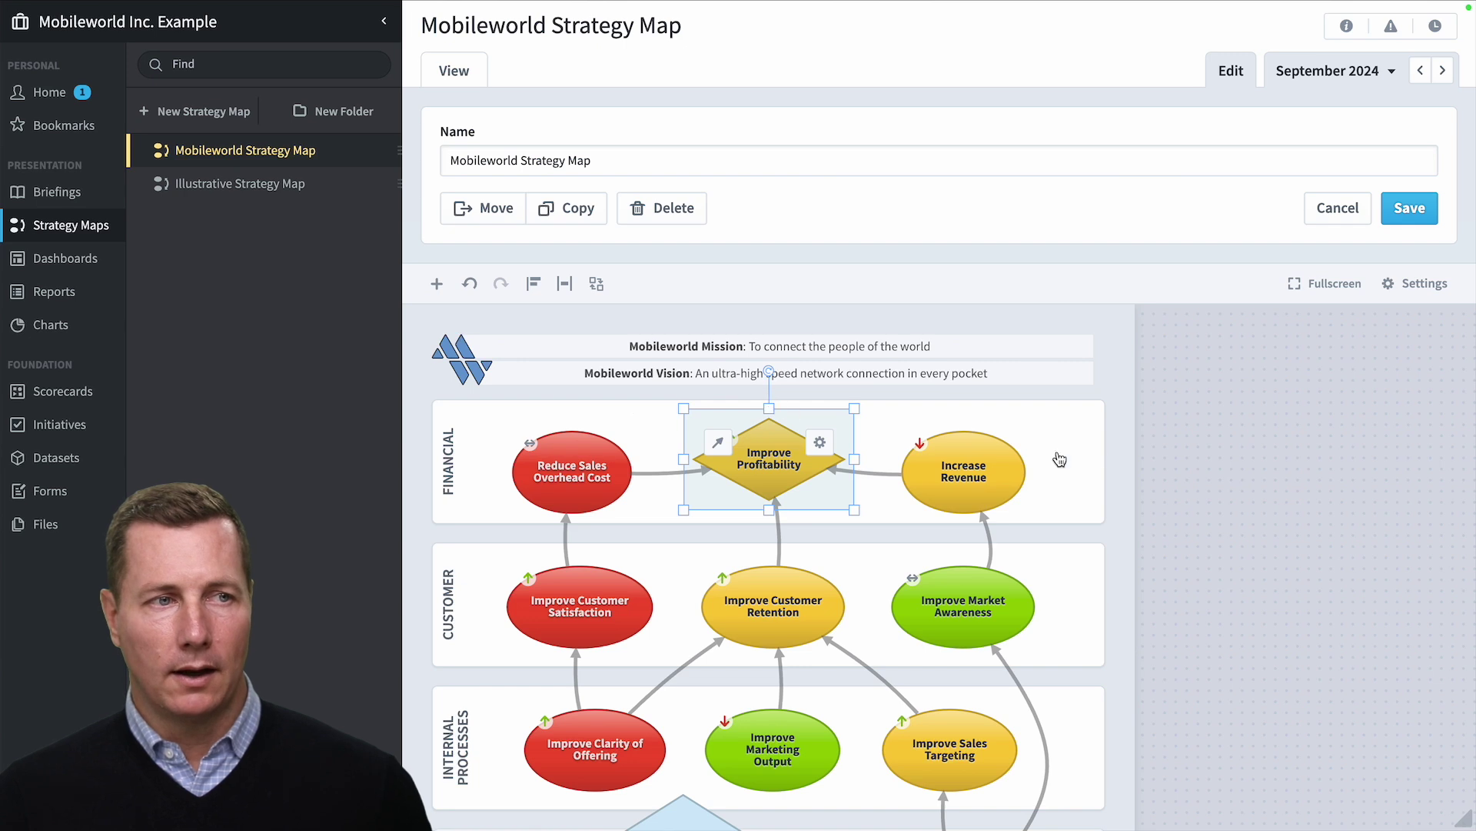
{"action": "left_click", "coordinate": [1132, 455]}
{"action": "left_click_drag", "start_coordinate": [791, 470], "coordinate": [770, 483]}
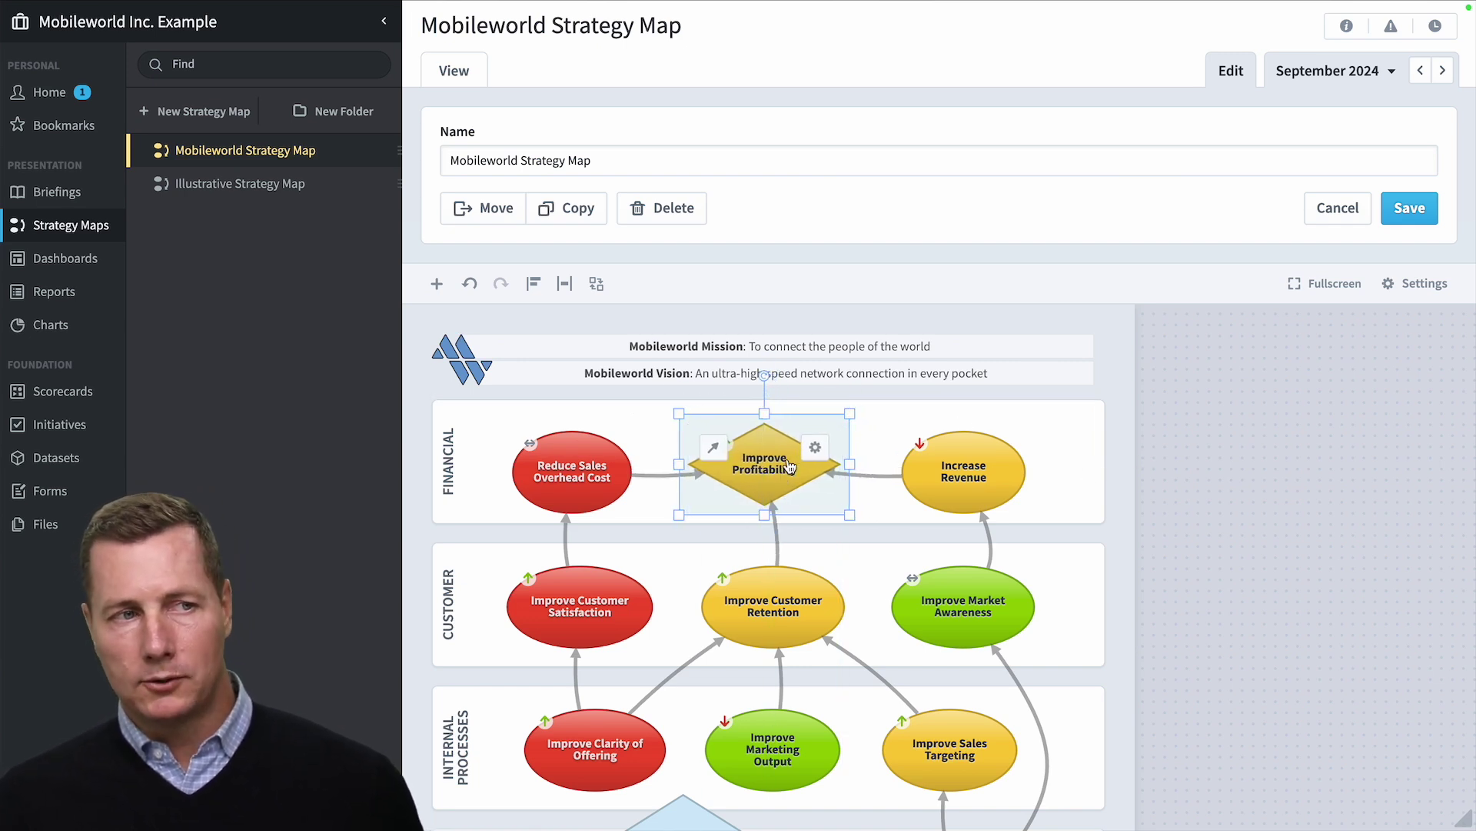
- Try reshaping the light blue arrow behind the Organizational Capacity objectives, and discard the strategy map edits
{"action": "scroll", "coordinate": [1157, 478], "scroll_direction": "down", "scroll_amount": 3}
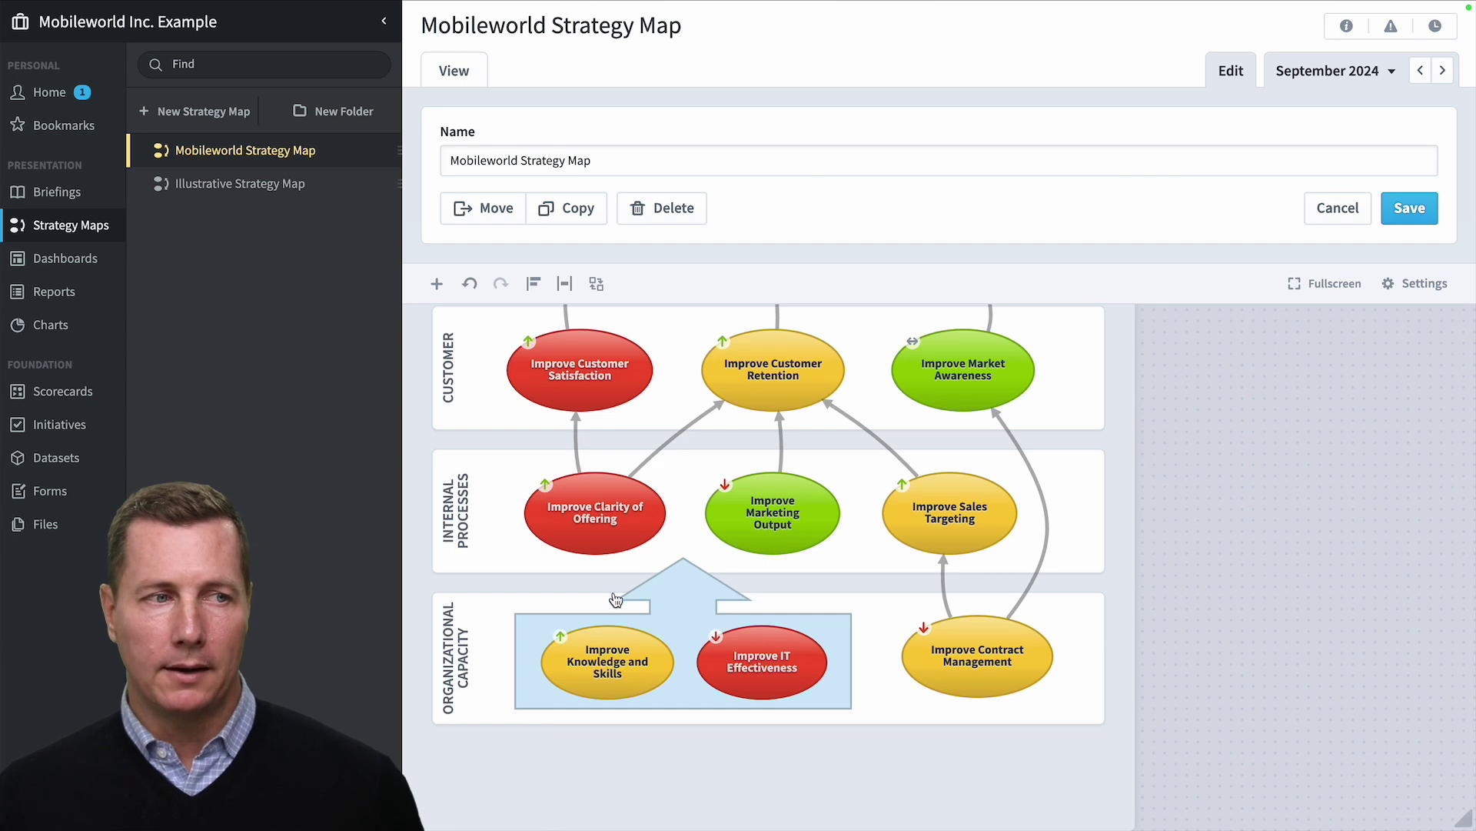
{"action": "left_click", "coordinate": [676, 594]}
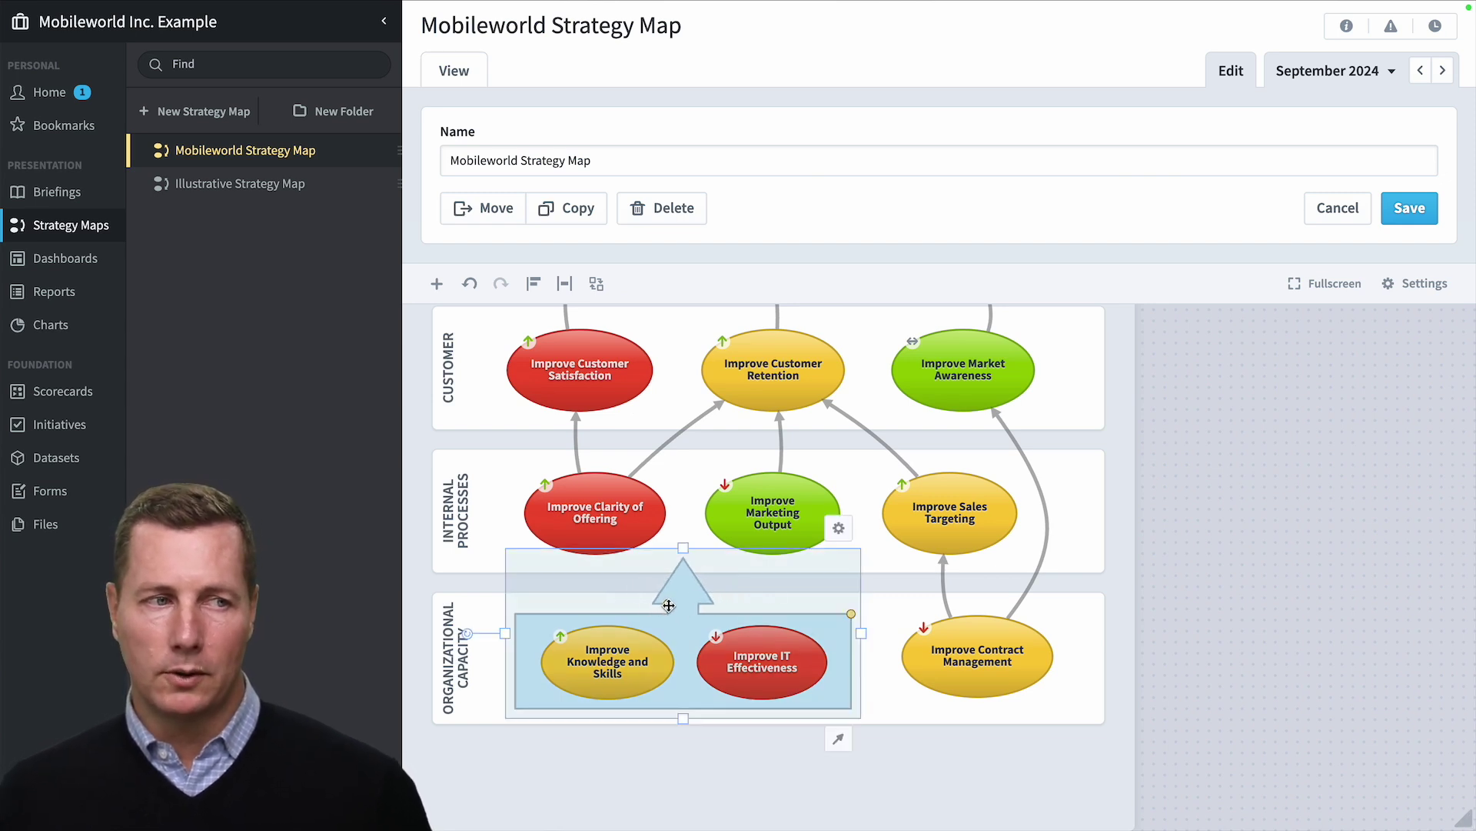
{"action": "left_click_drag", "start_coordinate": [647, 603], "coordinate": [661, 603]}
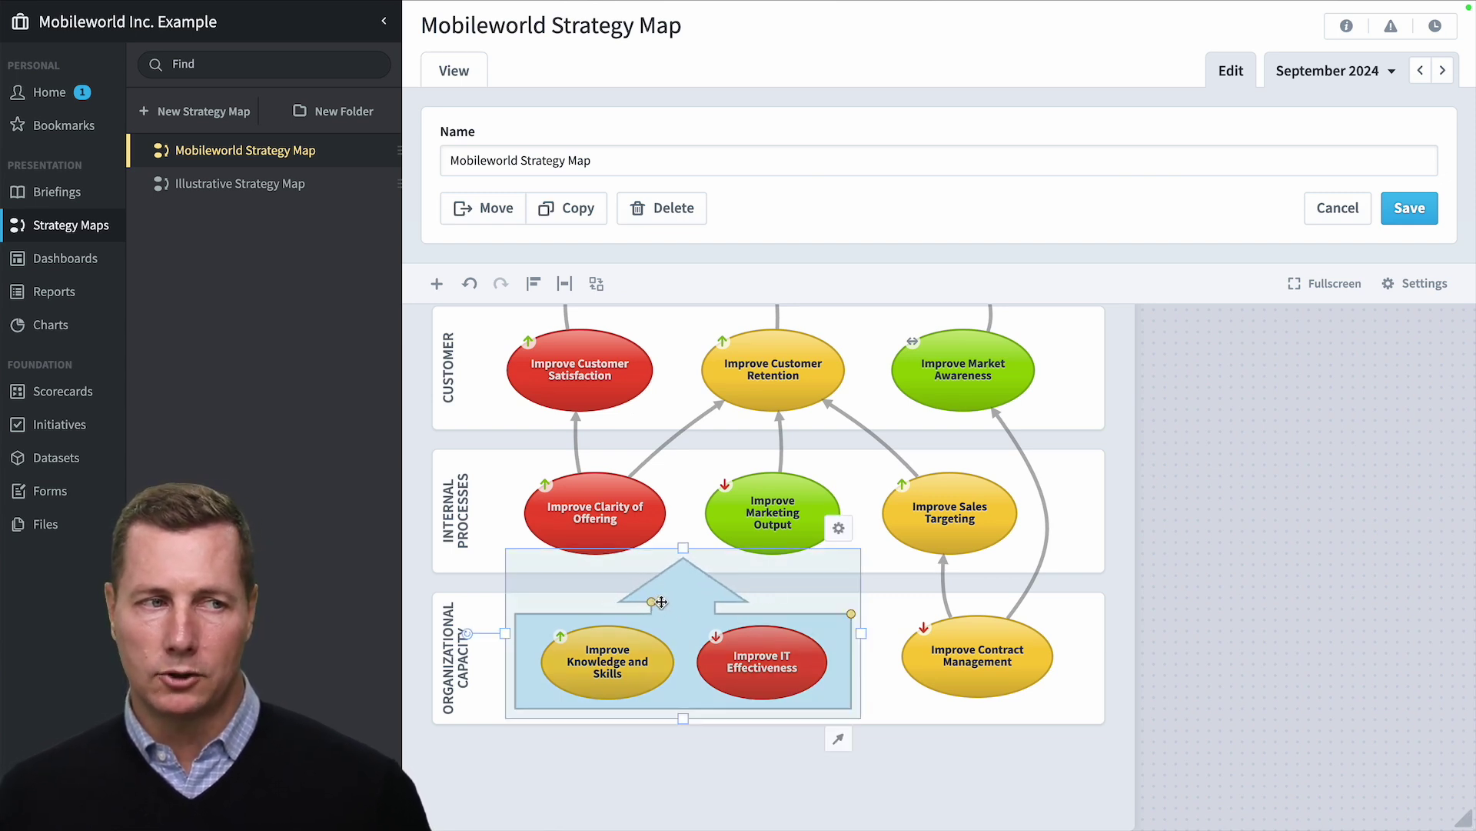
{"action": "left_click", "coordinate": [1214, 552]}
{"action": "left_click", "coordinate": [1326, 222]}
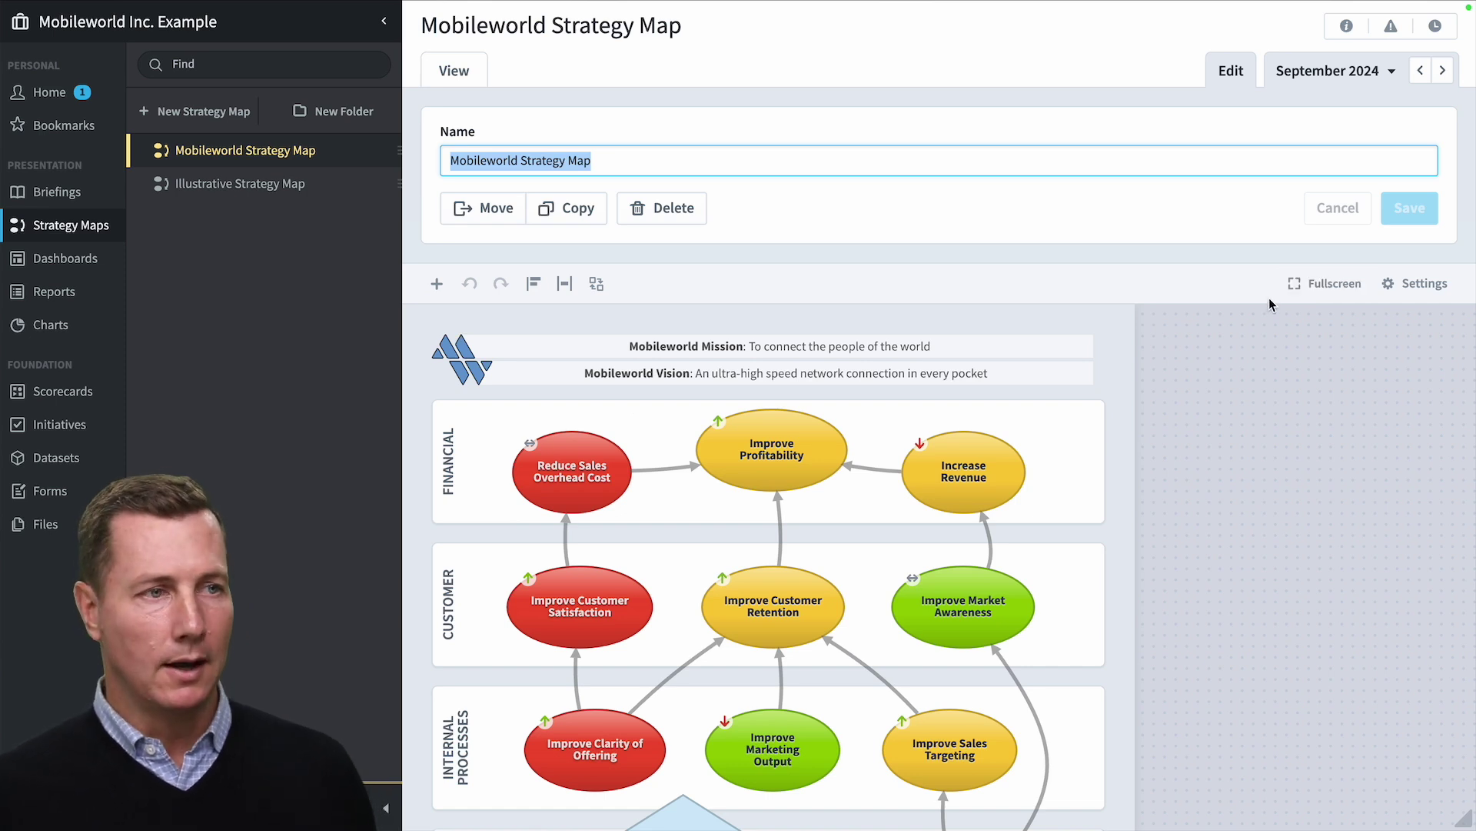
- Open the Mobileworld Balanced Scorecard overview and examine its historical performance area
{"action": "left_click", "coordinate": [90, 393]}
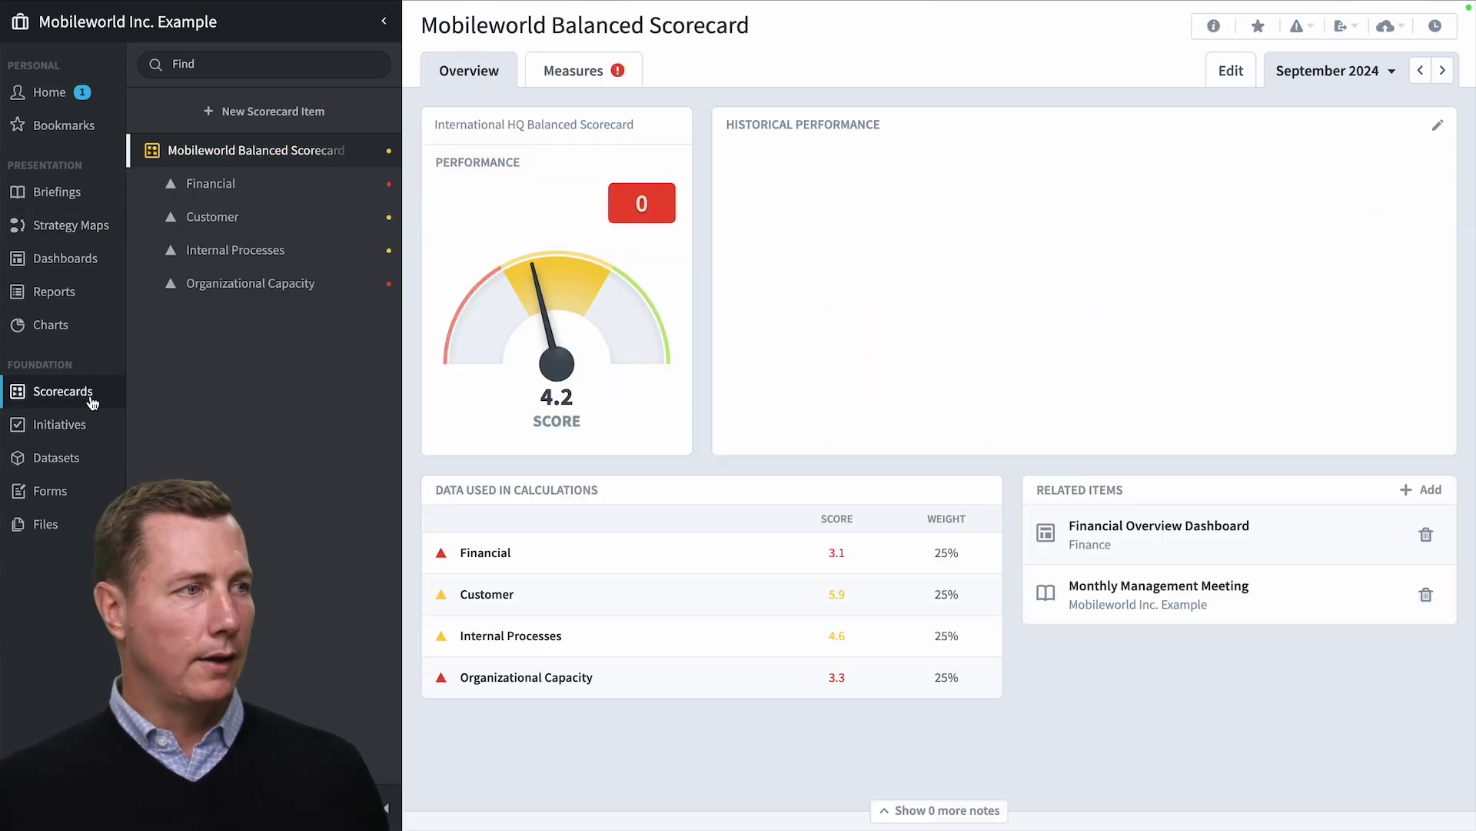
{"action": "mouse_move", "coordinate": [786, 305]}
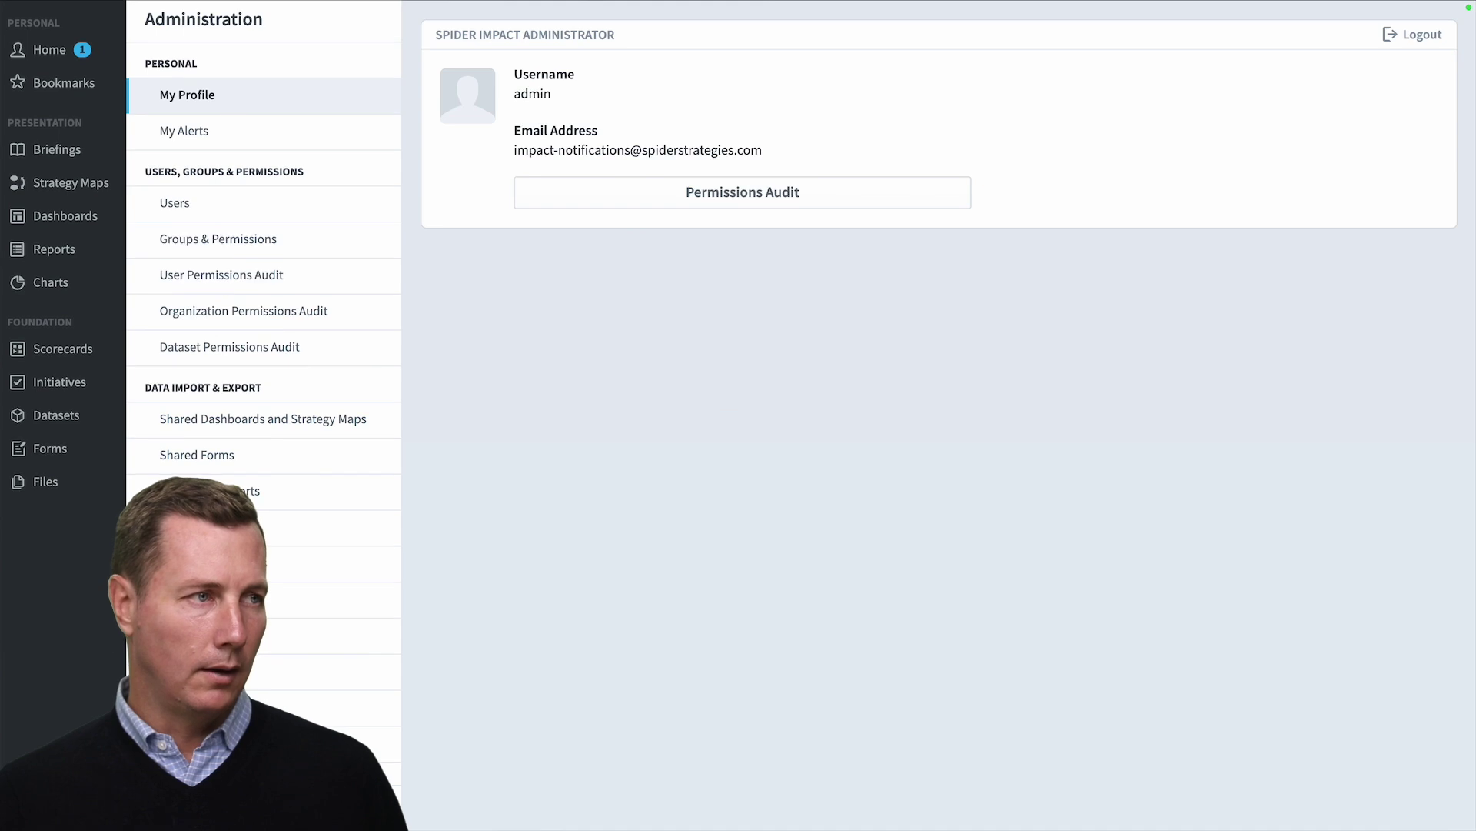
- Open the application administration settings and examine the Scorecards Overview Appearance options for chart series type, background thresholds and chart range
{"action": "scroll", "coordinate": [263, 384], "scroll_direction": "down", "scroll_amount": 2}
{"action": "left_click", "coordinate": [331, 625]}
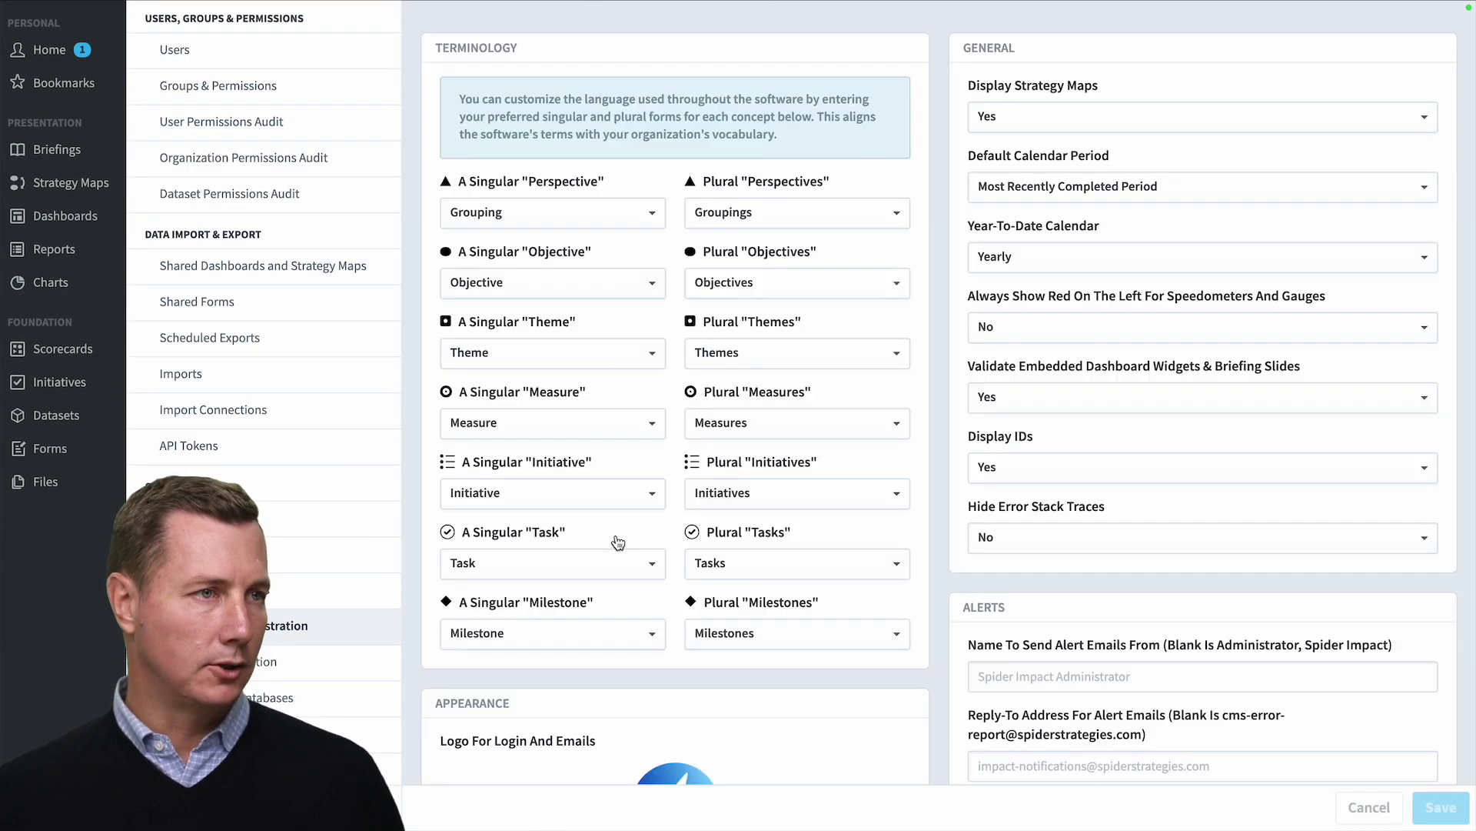
{"action": "scroll", "coordinate": [618, 542], "scroll_direction": "down", "scroll_amount": 10}
{"action": "scroll", "coordinate": [616, 540], "scroll_direction": "up", "scroll_amount": 3}
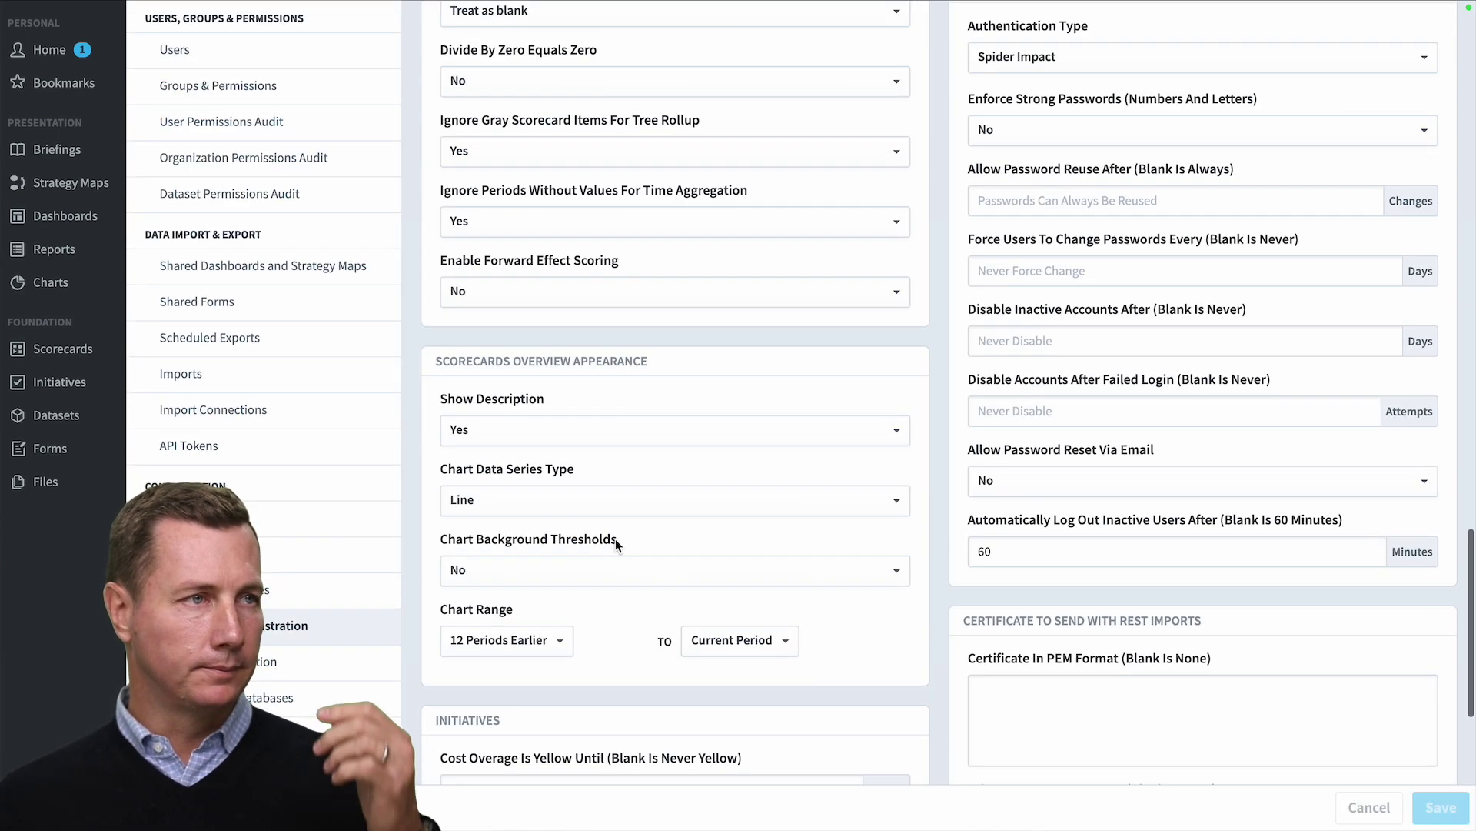
{"action": "scroll", "coordinate": [616, 544], "scroll_direction": "down", "scroll_amount": 1}
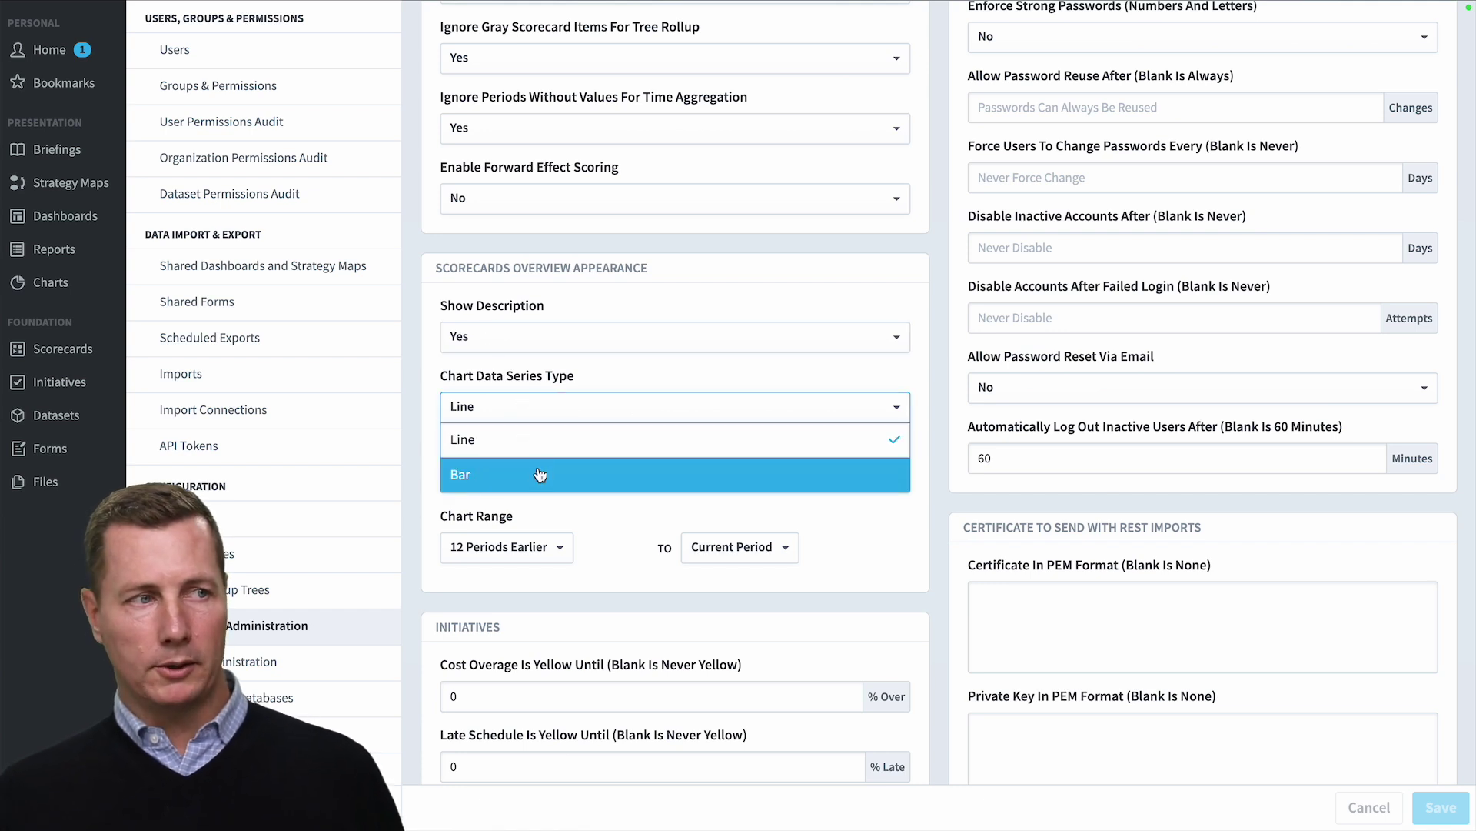
{"action": "left_click", "coordinate": [608, 397]}
{"action": "left_click", "coordinate": [564, 477]}
{"action": "left_click", "coordinate": [539, 541]}
{"action": "left_click", "coordinate": [517, 549]}
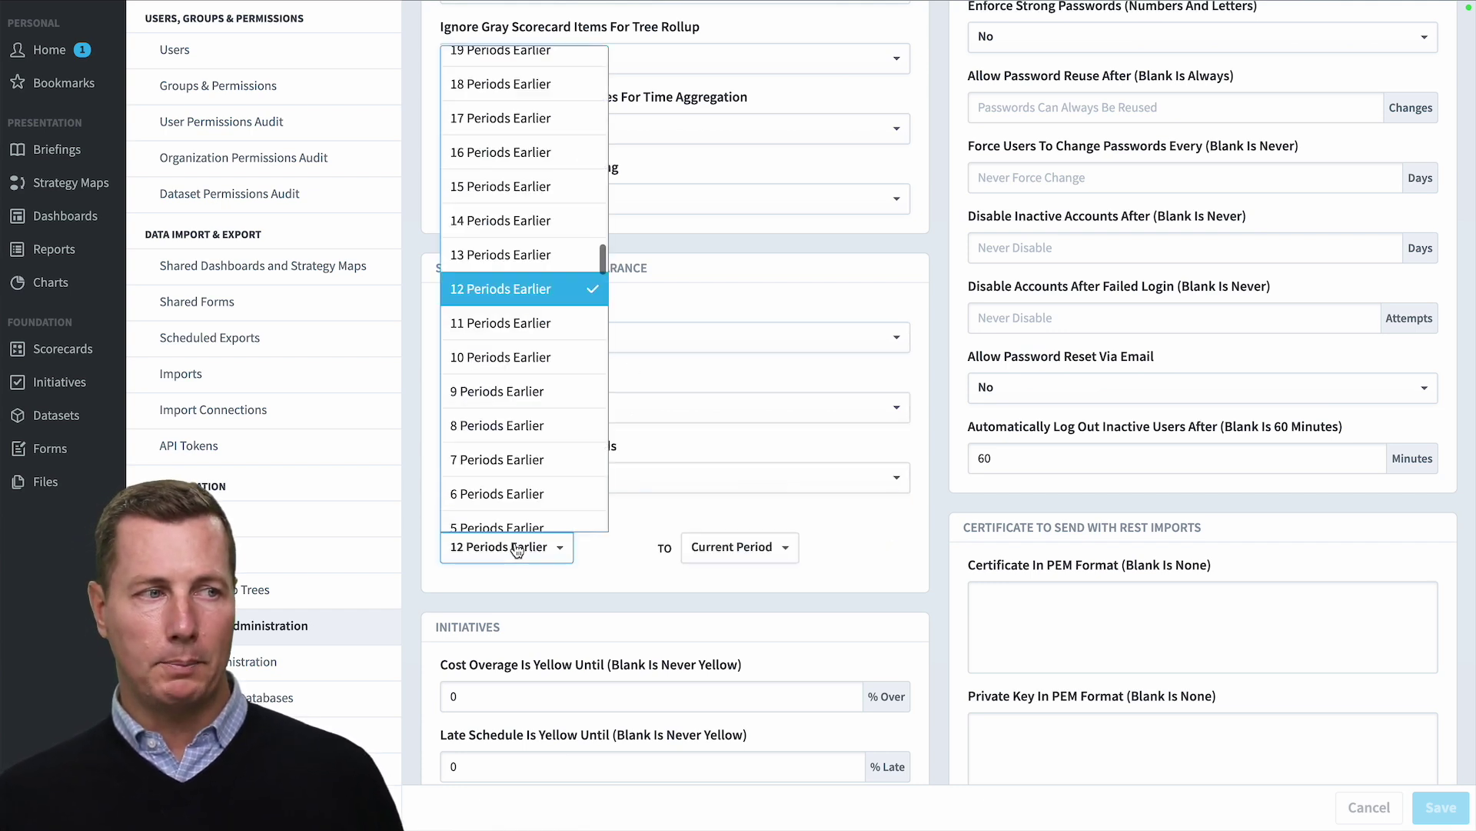
{"action": "left_click", "coordinate": [616, 555]}
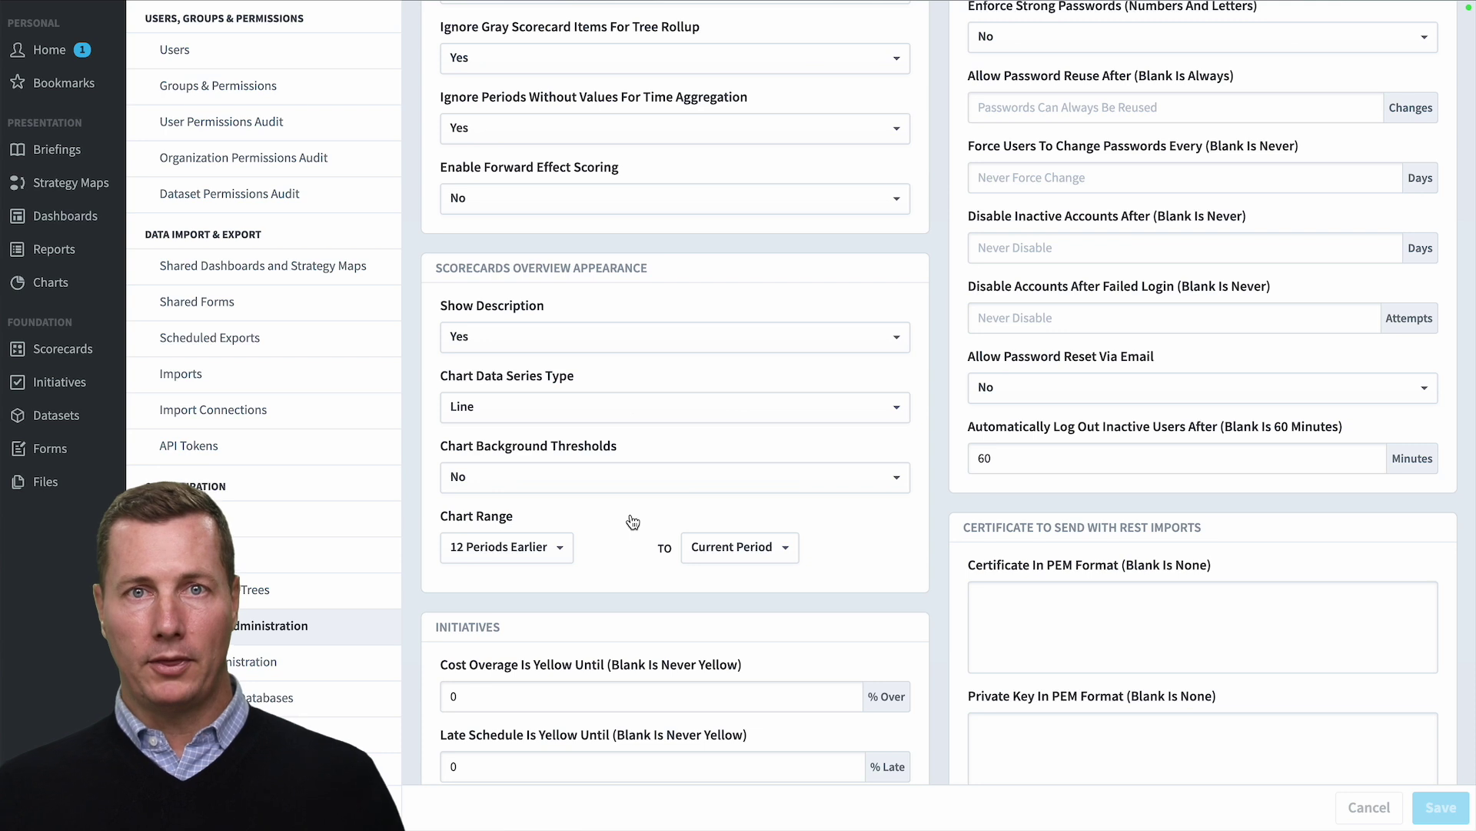
- Set the singular and plural terminology for measures to KPI and KPIs
{"action": "scroll", "coordinate": [633, 521], "scroll_direction": "up", "scroll_amount": 20}
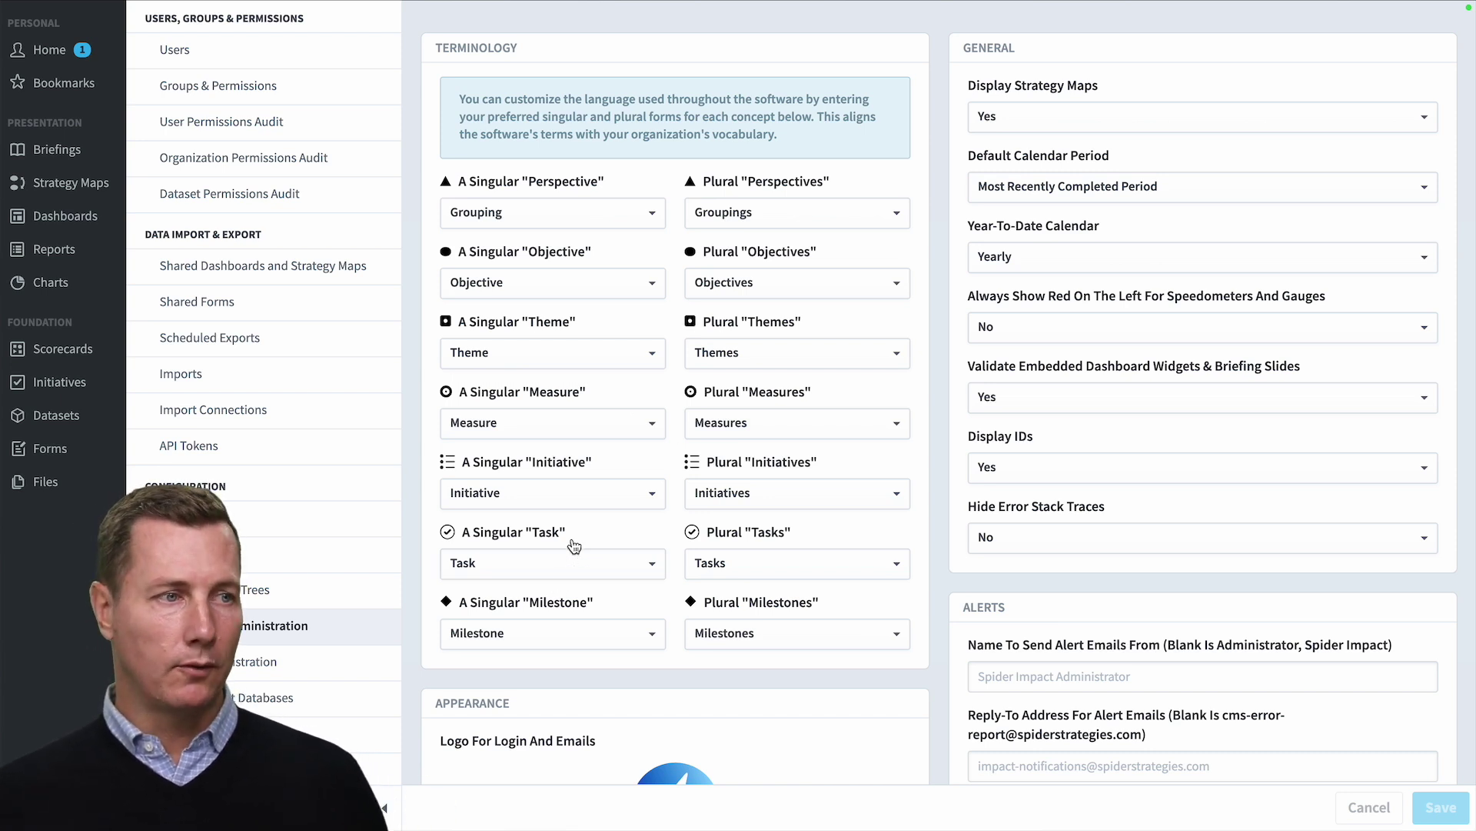
{"action": "left_click", "coordinate": [552, 421]}
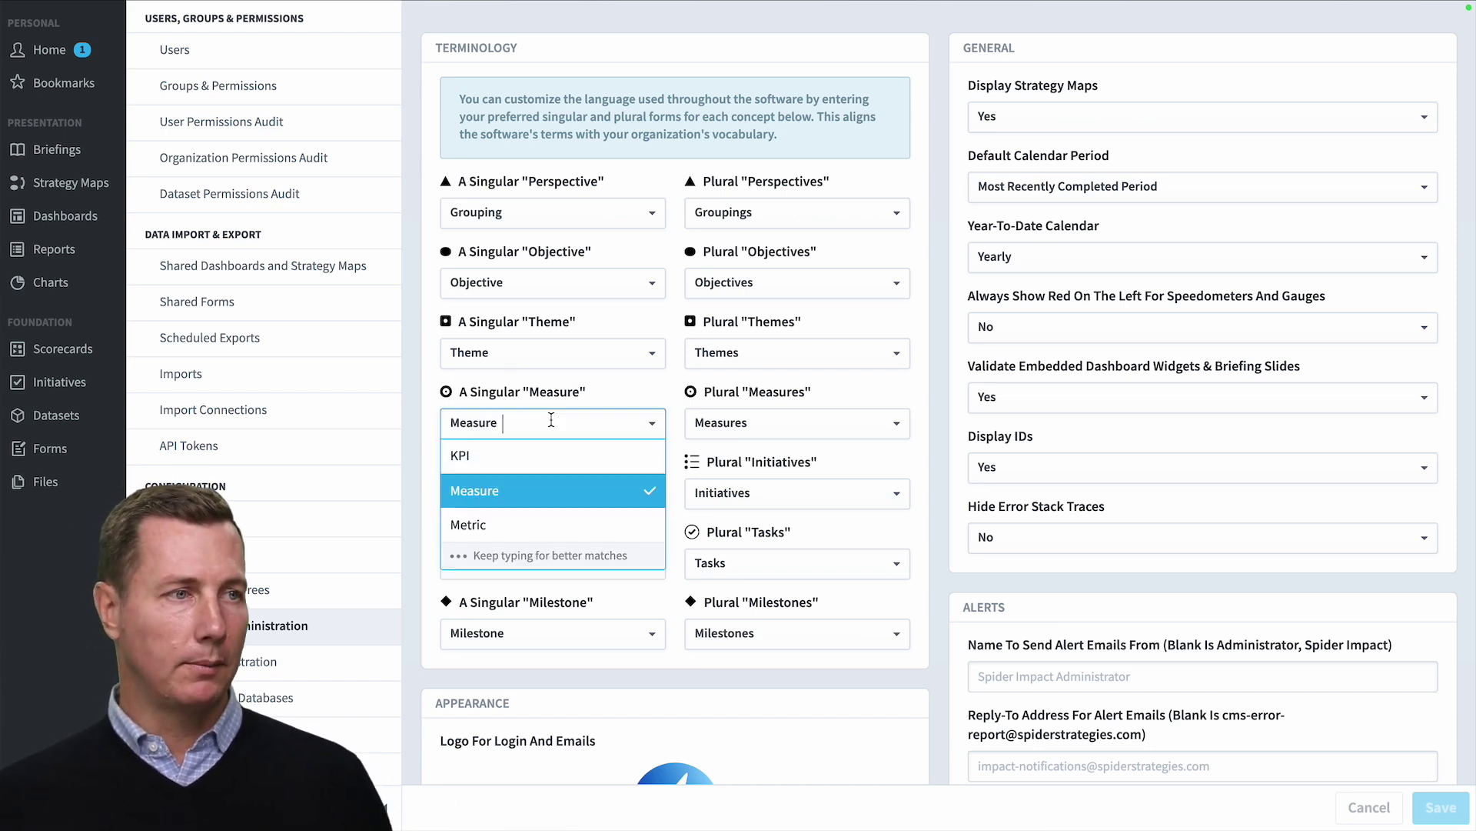
{"action": "left_click", "coordinate": [485, 462]}
{"action": "left_click", "coordinate": [772, 422]}
{"action": "left_click", "coordinate": [774, 458]}
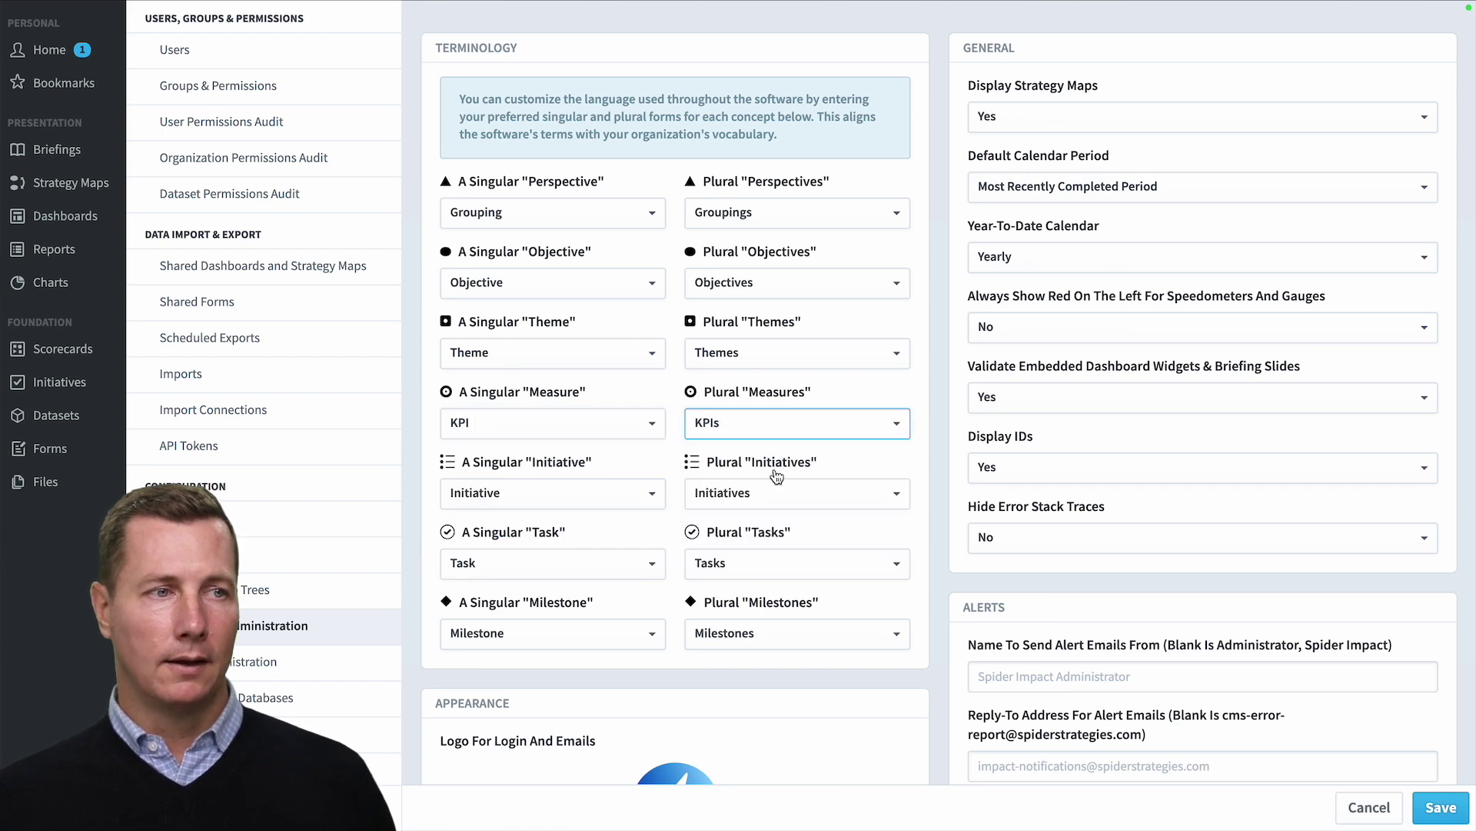
- Replace the singular term for measures with the custom term OSI
{"action": "left_click", "coordinate": [517, 421]}
{"action": "left_click", "coordinate": [520, 212]}
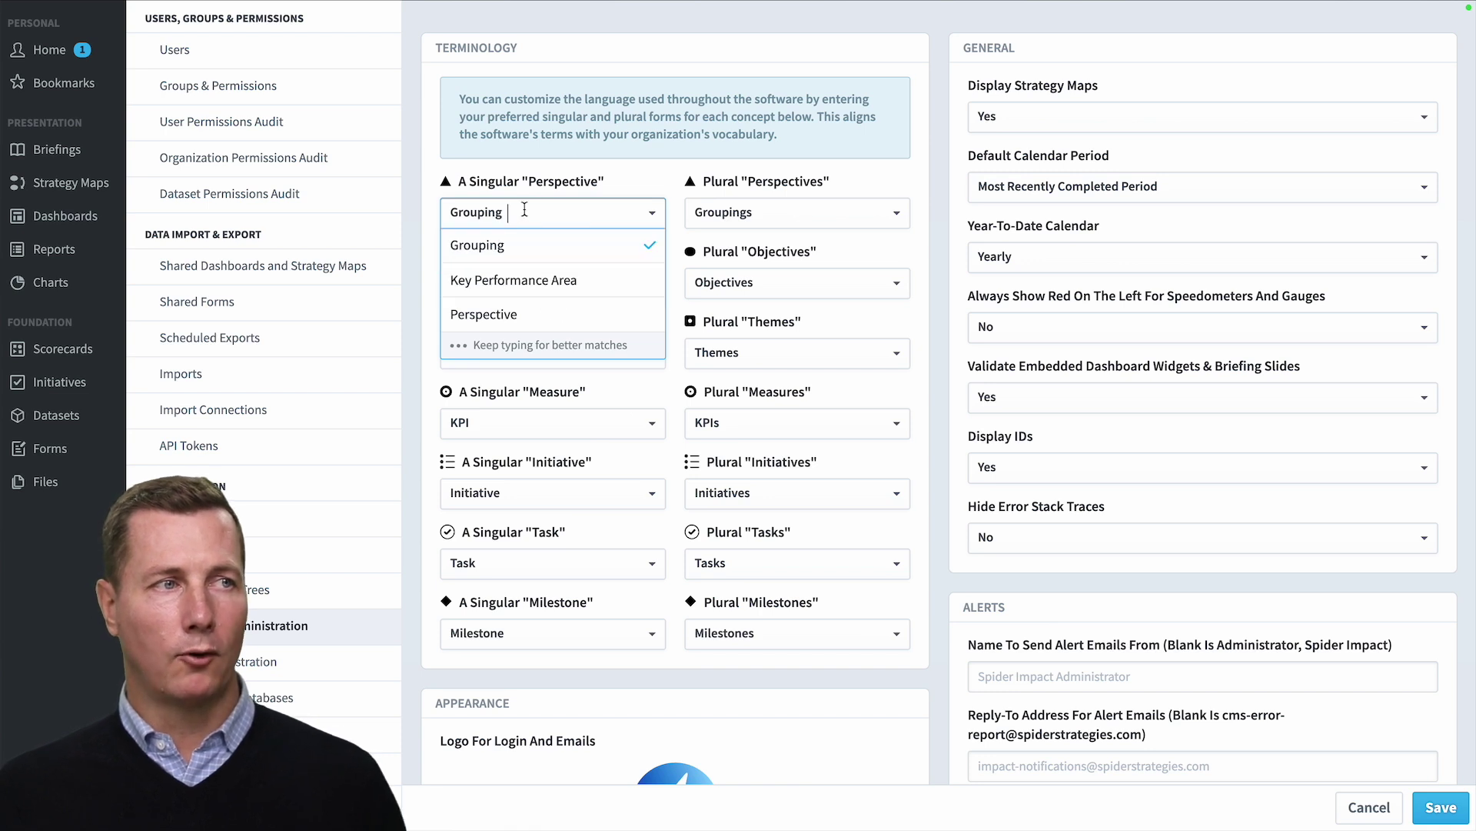
{"action": "left_click", "coordinate": [569, 423]}
{"action": "left_click", "coordinate": [495, 429]}
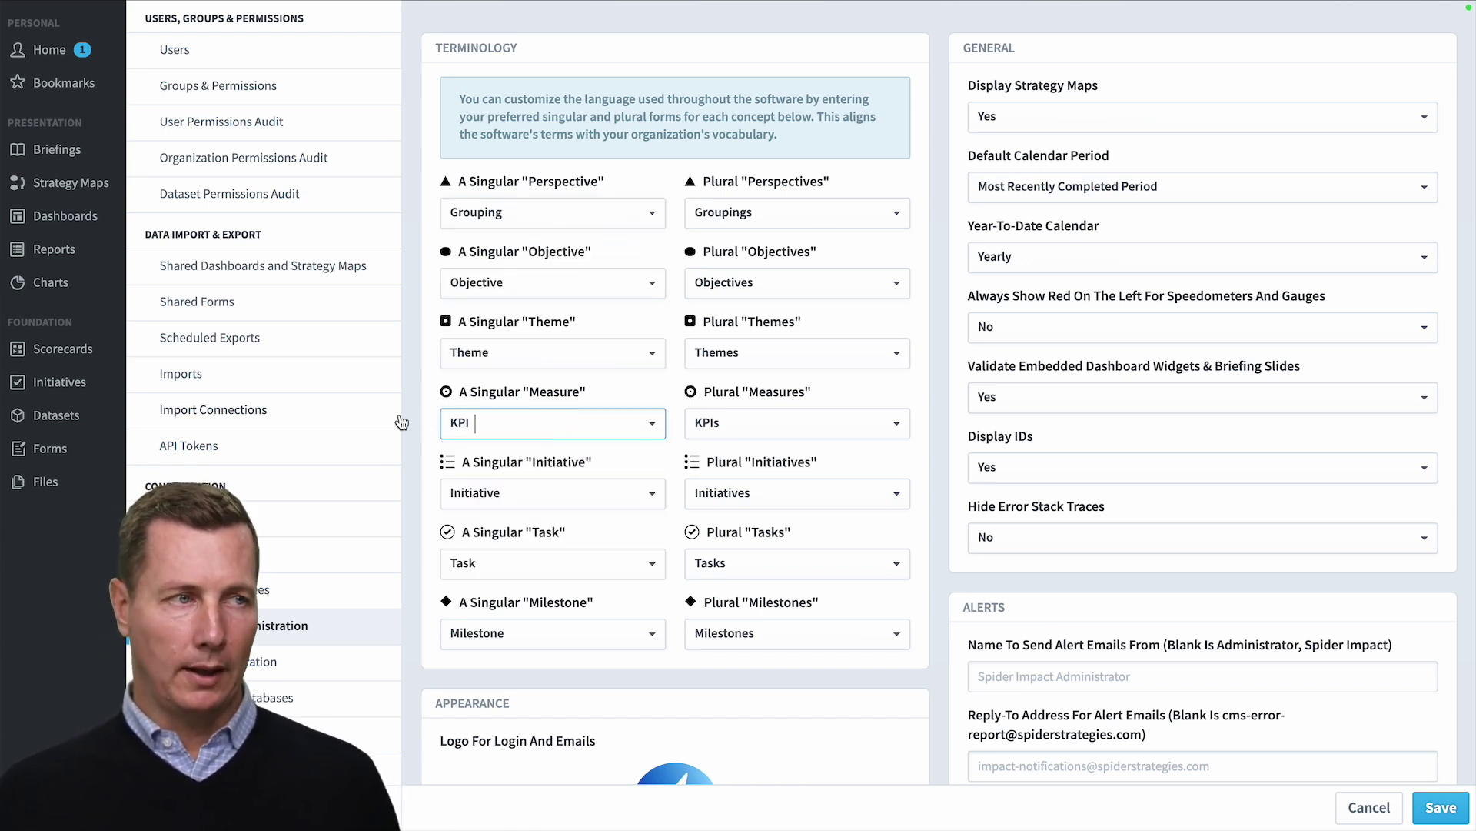
{"action": "key", "text": "BackSpace"}
{"action": "key", "text": "BackSpace"}
{"action": "key", "text": "BackSpace"}
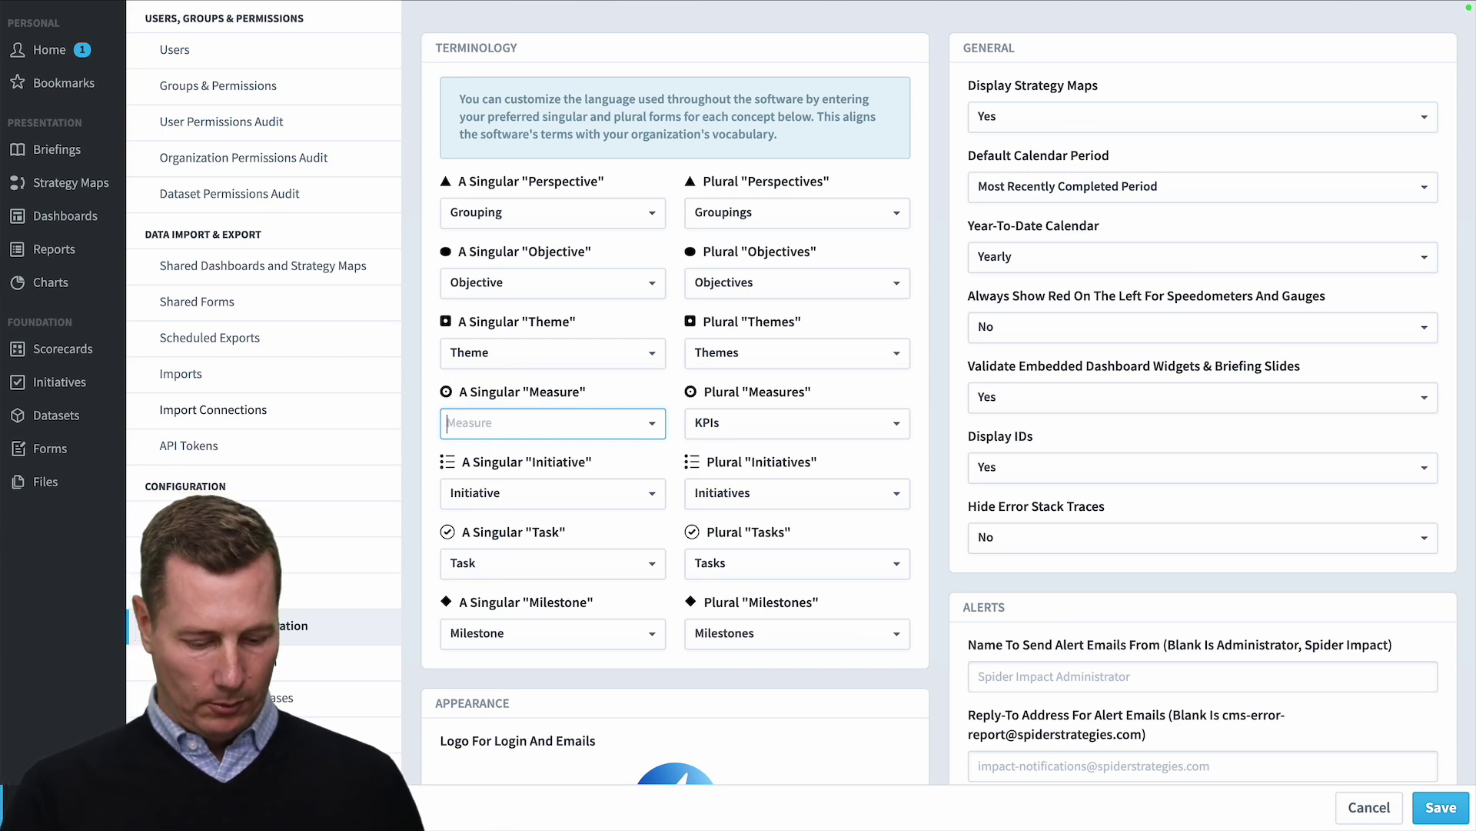
{"action": "type", "text": "OSI"}
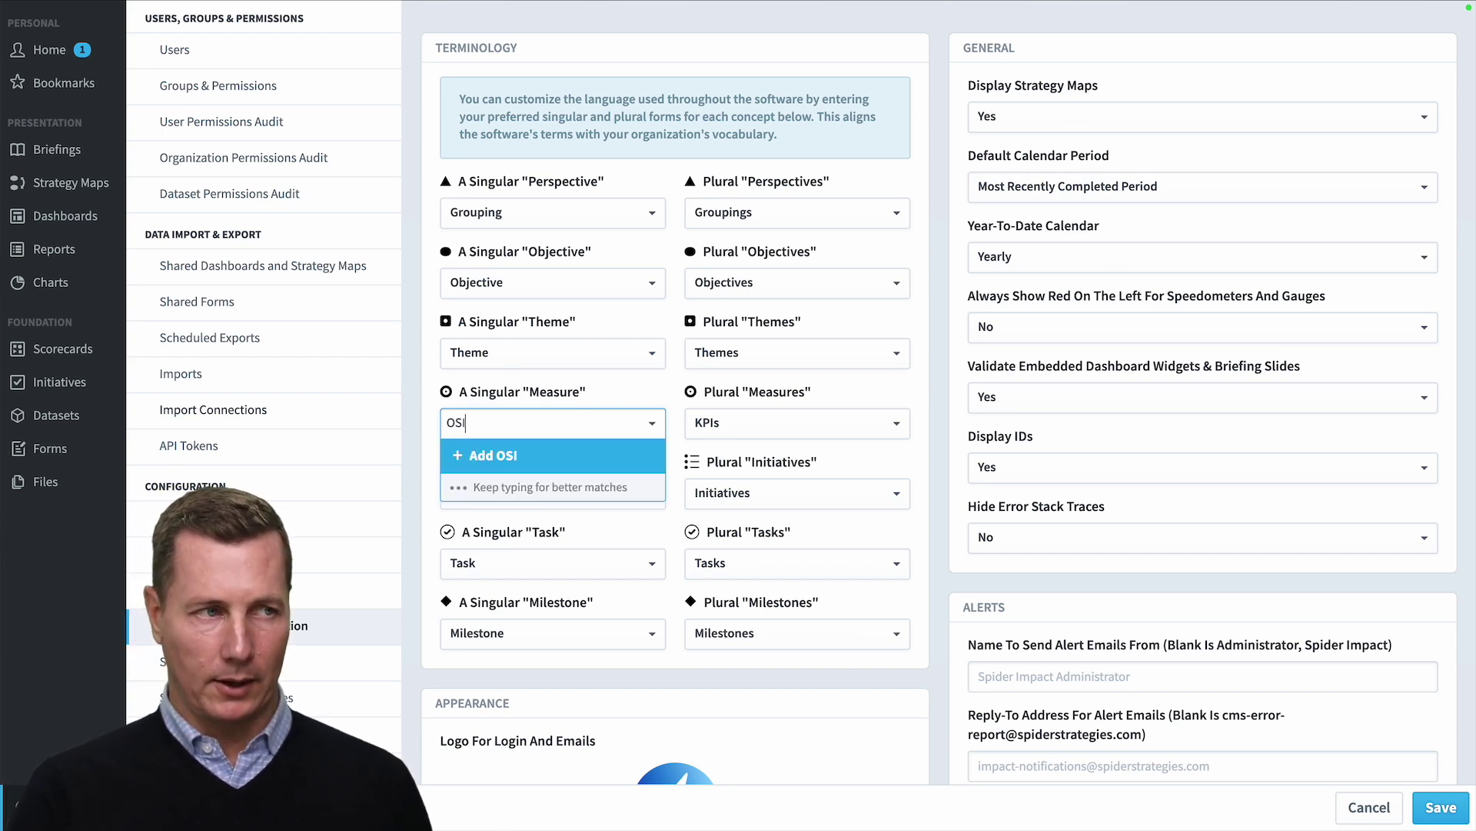
{"action": "left_click", "coordinate": [461, 461]}
- Replace the plural term for measures with the custom term OSIs
{"action": "left_click", "coordinate": [777, 422]}
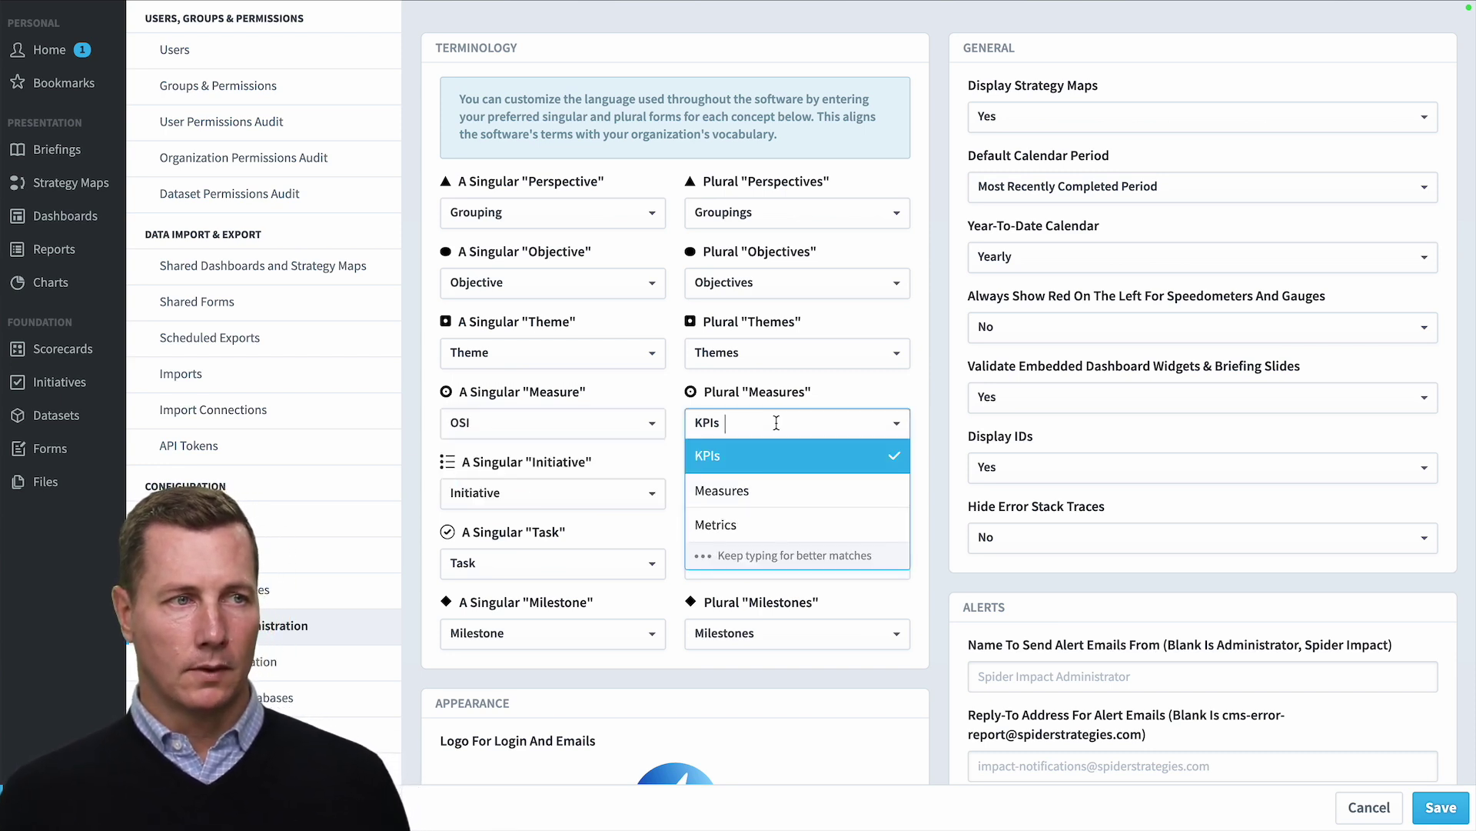
{"action": "key", "text": "BackSpace"}
{"action": "key", "text": "BackSpace"}
{"action": "key", "text": "BackSpace"}
{"action": "key", "text": "BackSpace"}
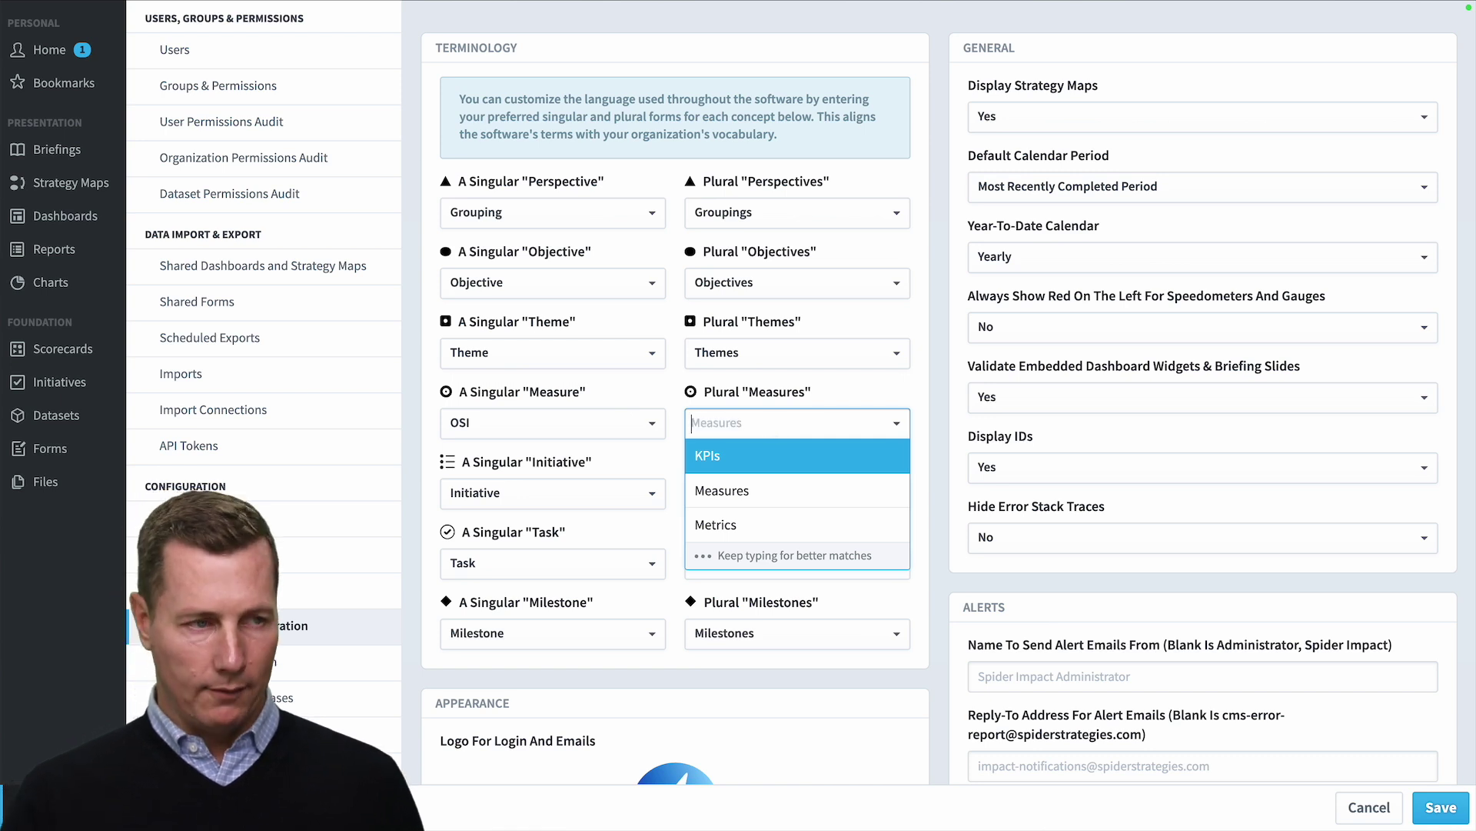
{"action": "type", "text": "OSIs"}
{"action": "key", "text": "Return"}
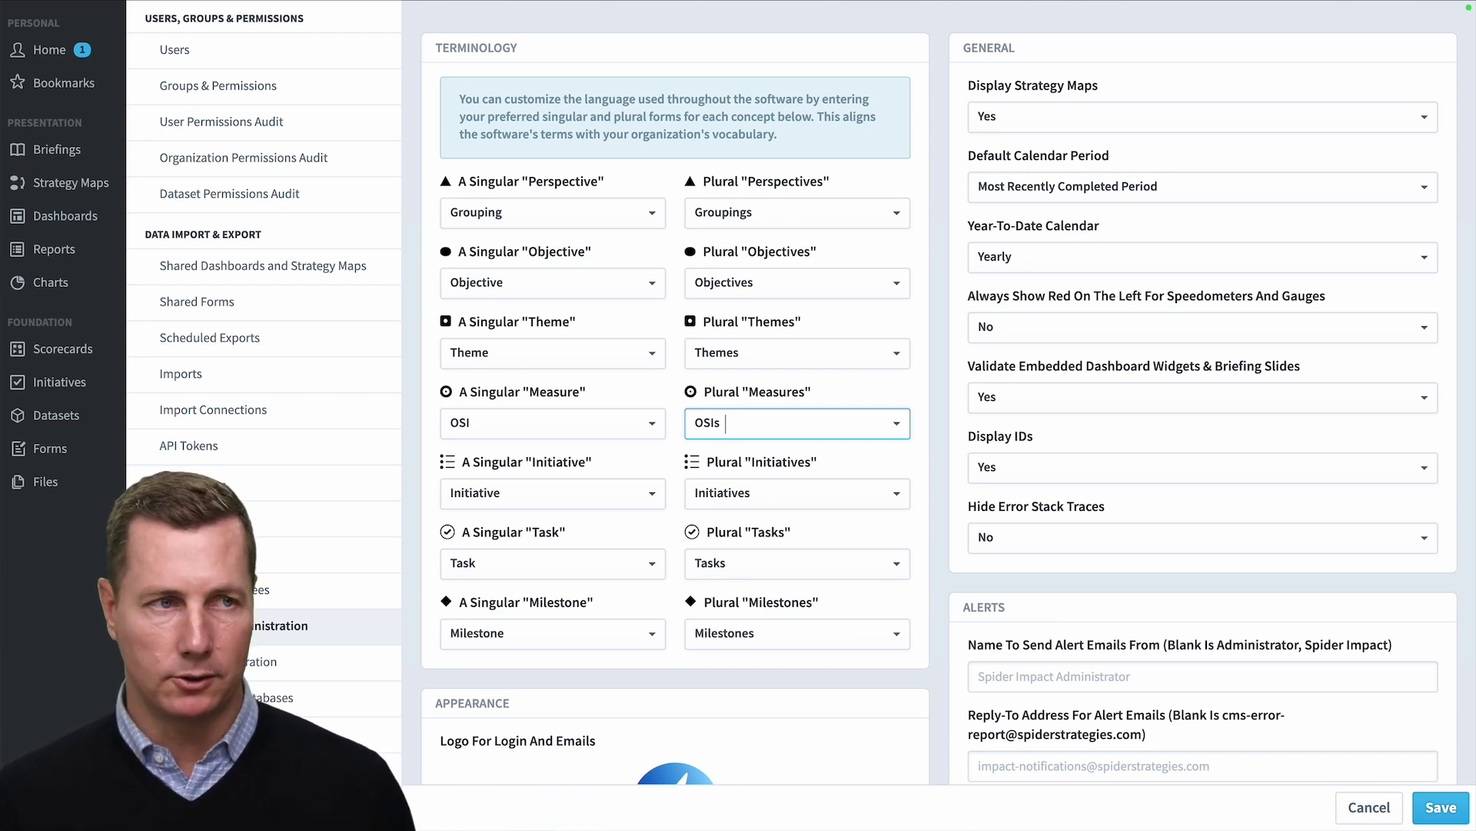
{"action": "left_click", "coordinate": [943, 395]}
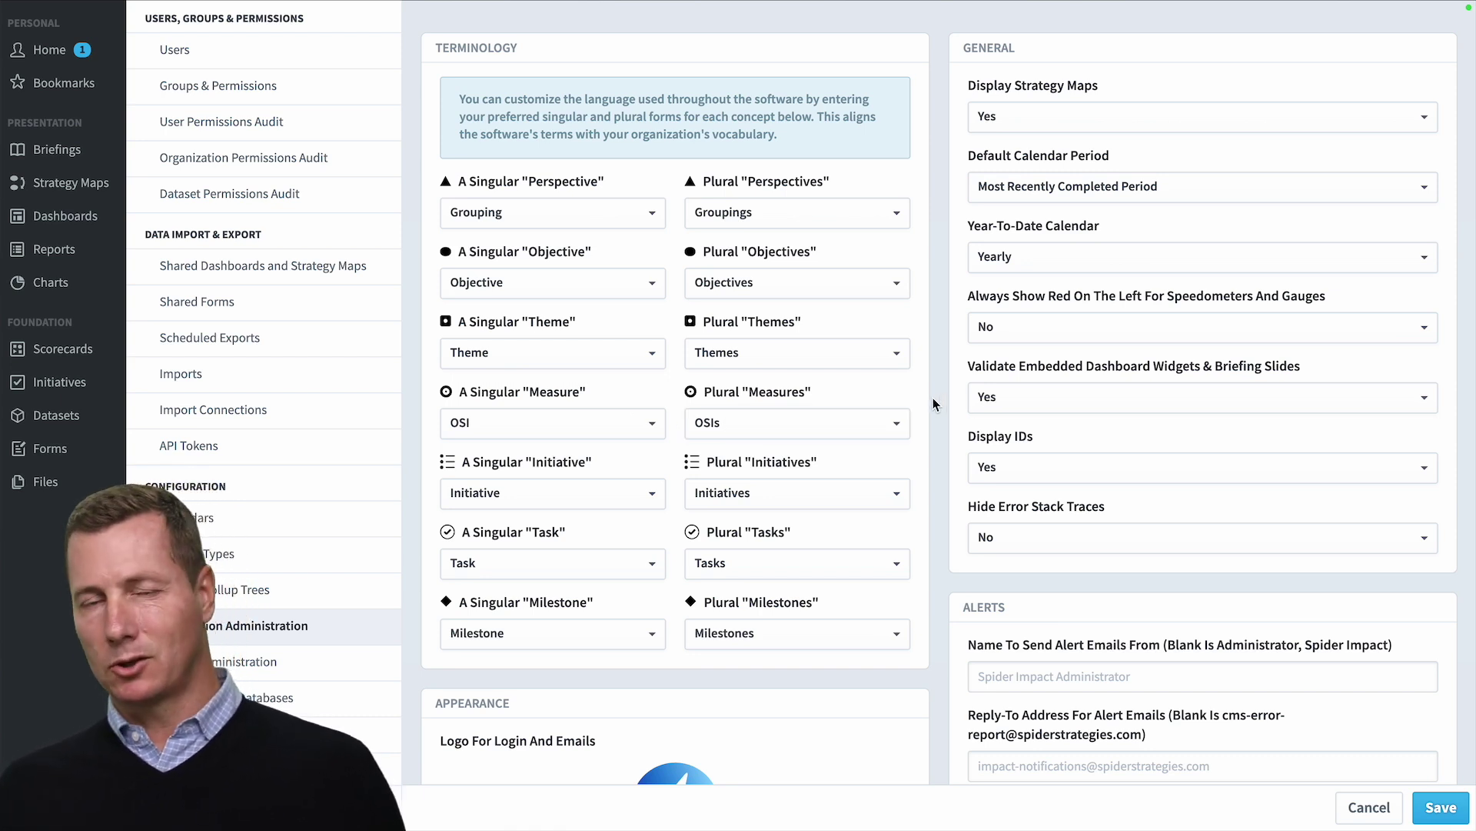
- Set the initiatives' cost overage and late schedule yellow limits to 10% each, and save the application settings
{"action": "scroll", "coordinate": [932, 398], "scroll_direction": "down", "scroll_amount": 5}
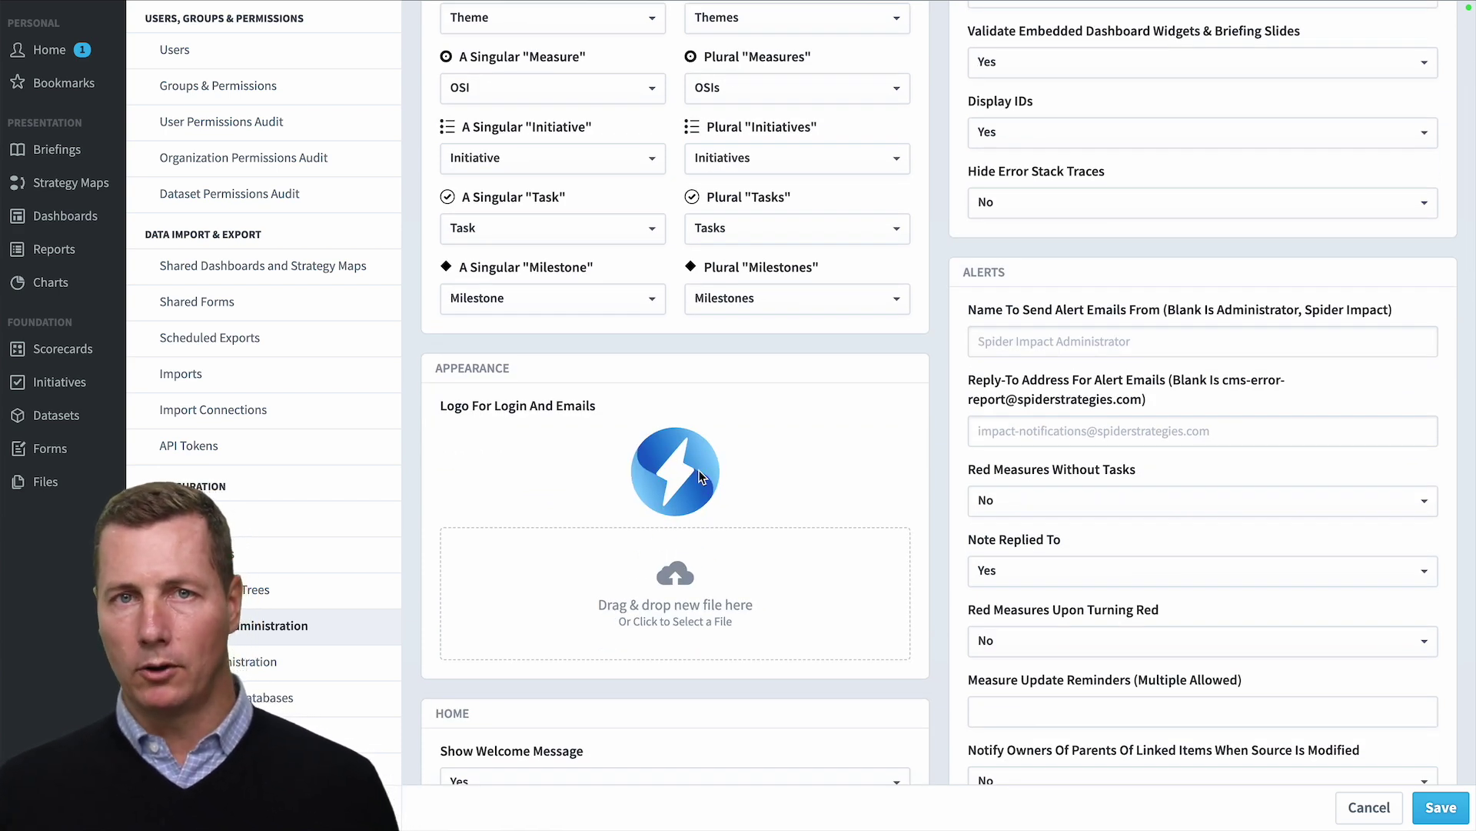
{"action": "scroll", "coordinate": [701, 476], "scroll_direction": "down", "scroll_amount": 1}
{"action": "scroll", "coordinate": [700, 477], "scroll_direction": "down", "scroll_amount": 8}
{"action": "left_click", "coordinate": [1042, 399]}
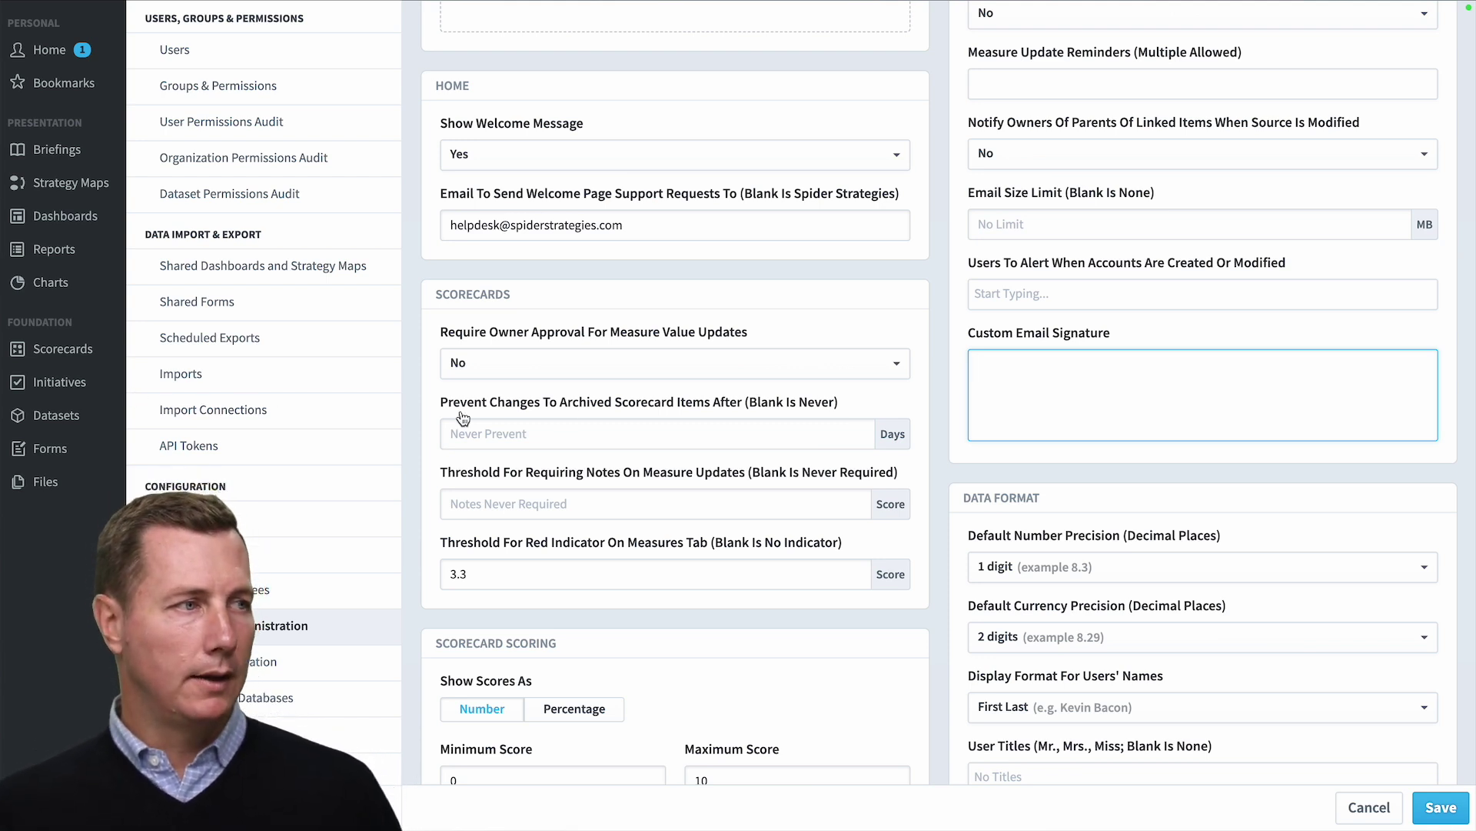
{"action": "scroll", "coordinate": [636, 453], "scroll_direction": "down", "scroll_amount": 15}
{"action": "left_click", "coordinate": [539, 512]}
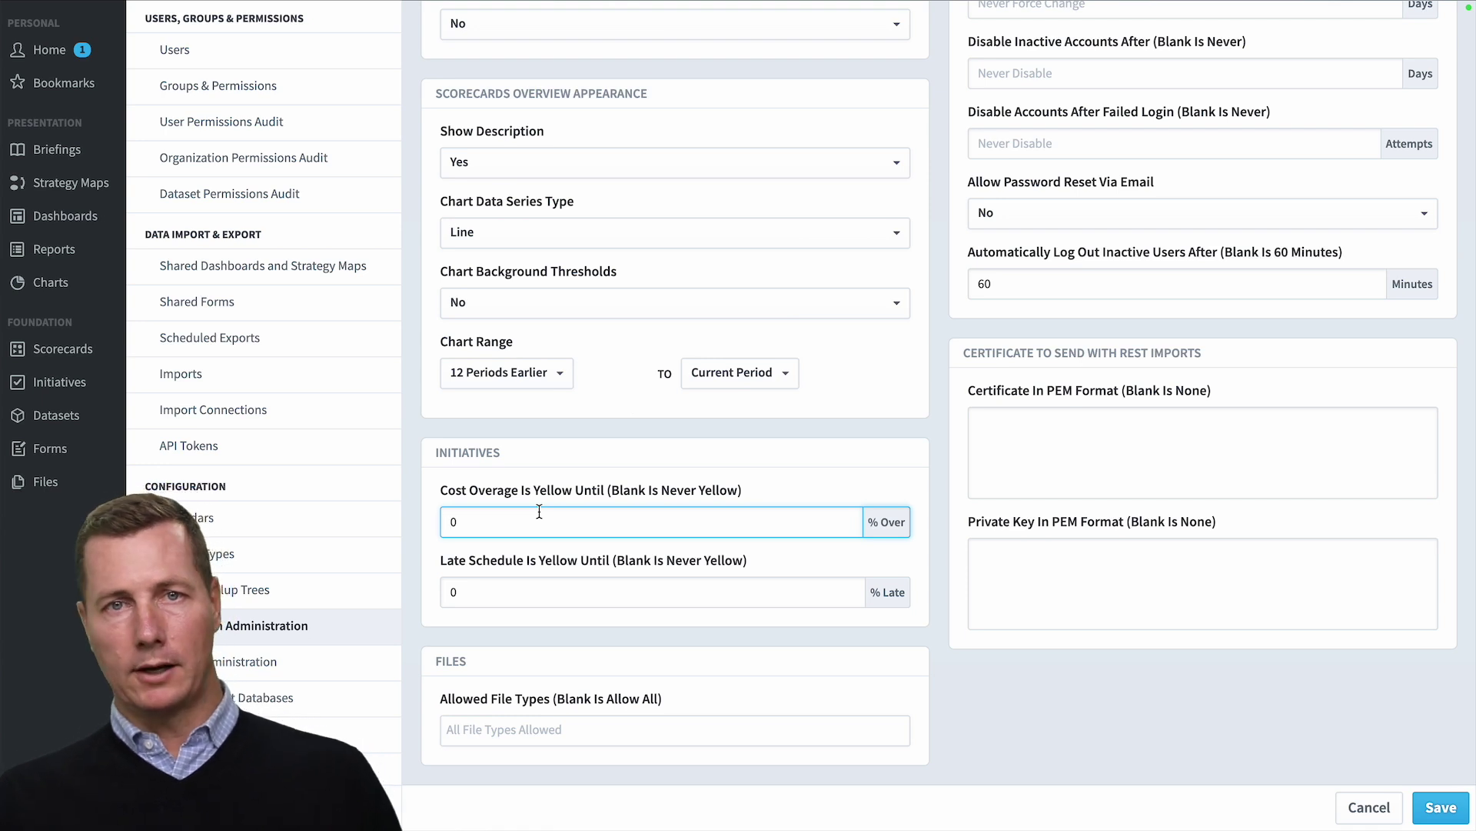
{"action": "left_click_drag", "start_coordinate": [531, 517], "coordinate": [403, 525]}
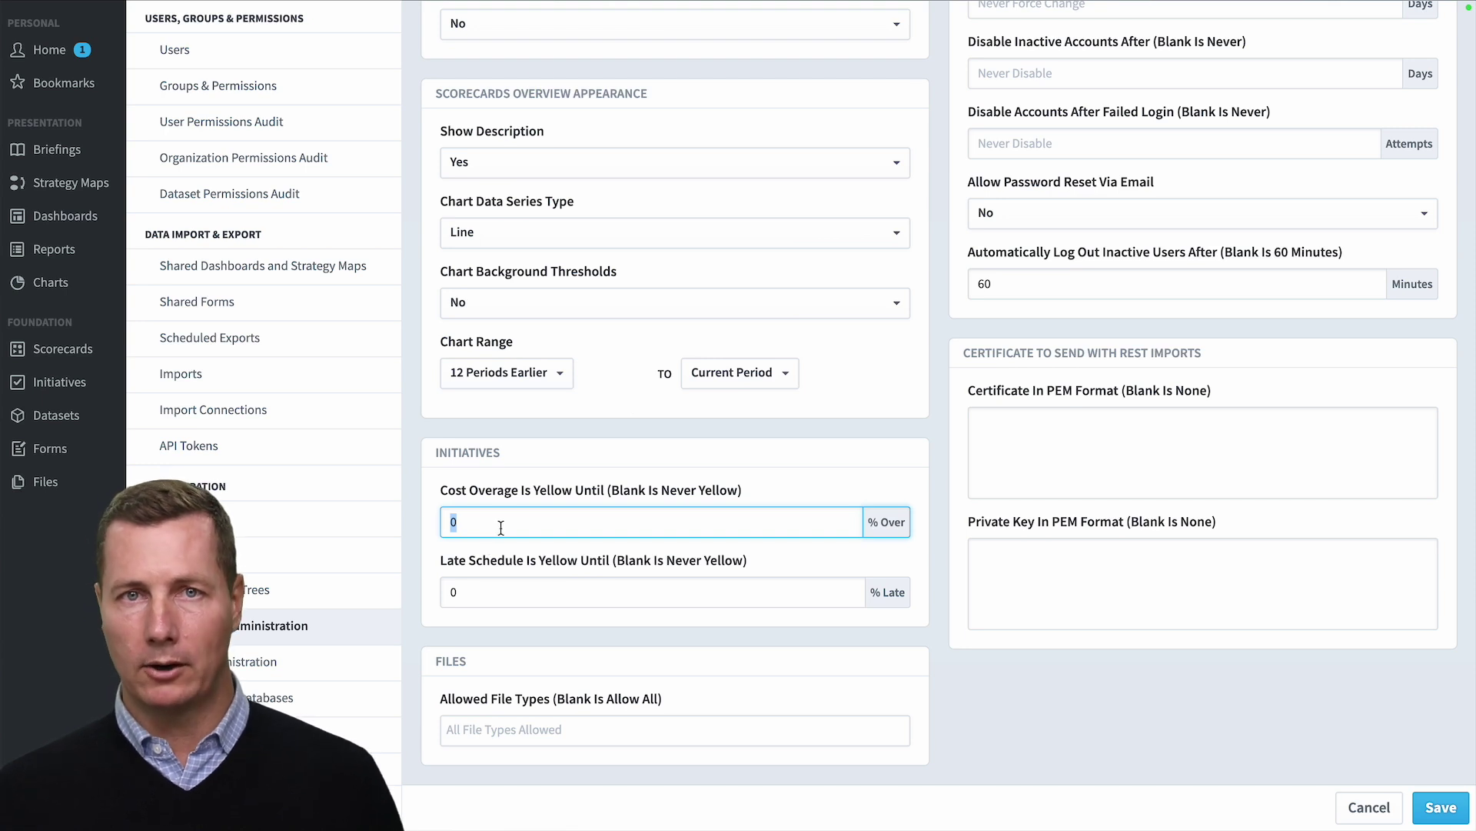
{"action": "type", "text": "10"}
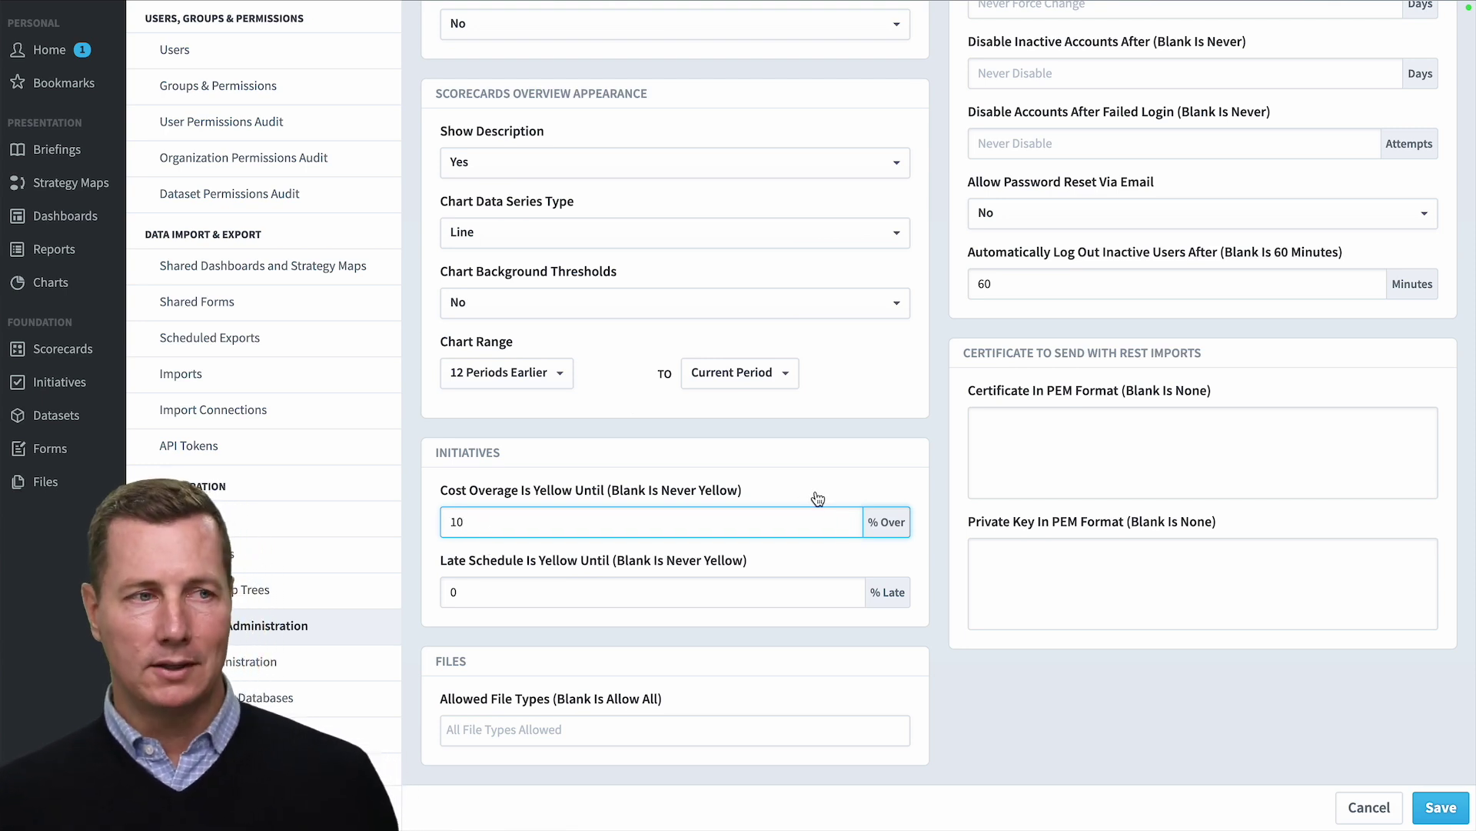
{"action": "key", "text": "Tab"}
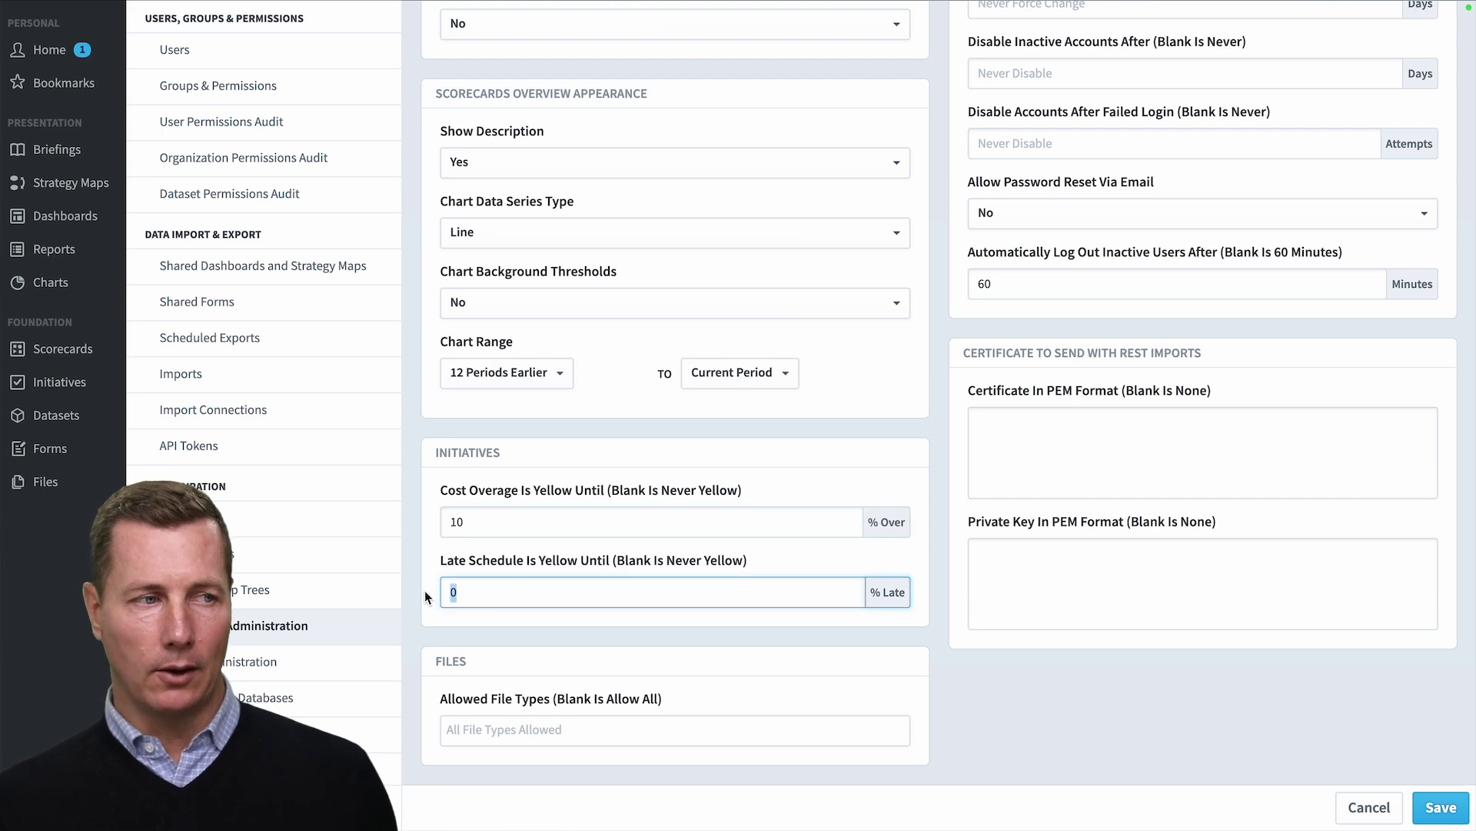
{"action": "type", "text": "10"}
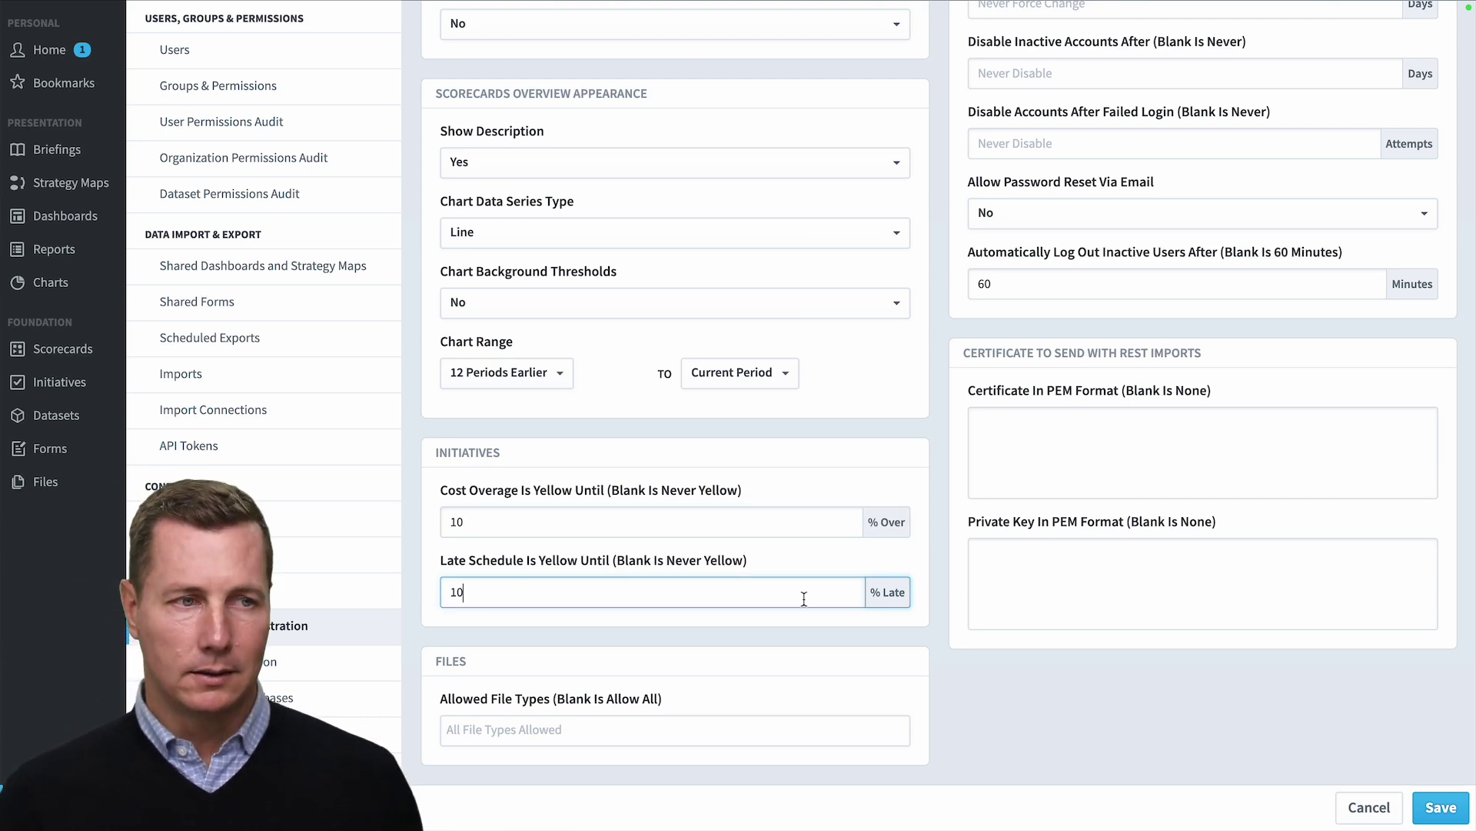
{"action": "left_click", "coordinate": [920, 601]}
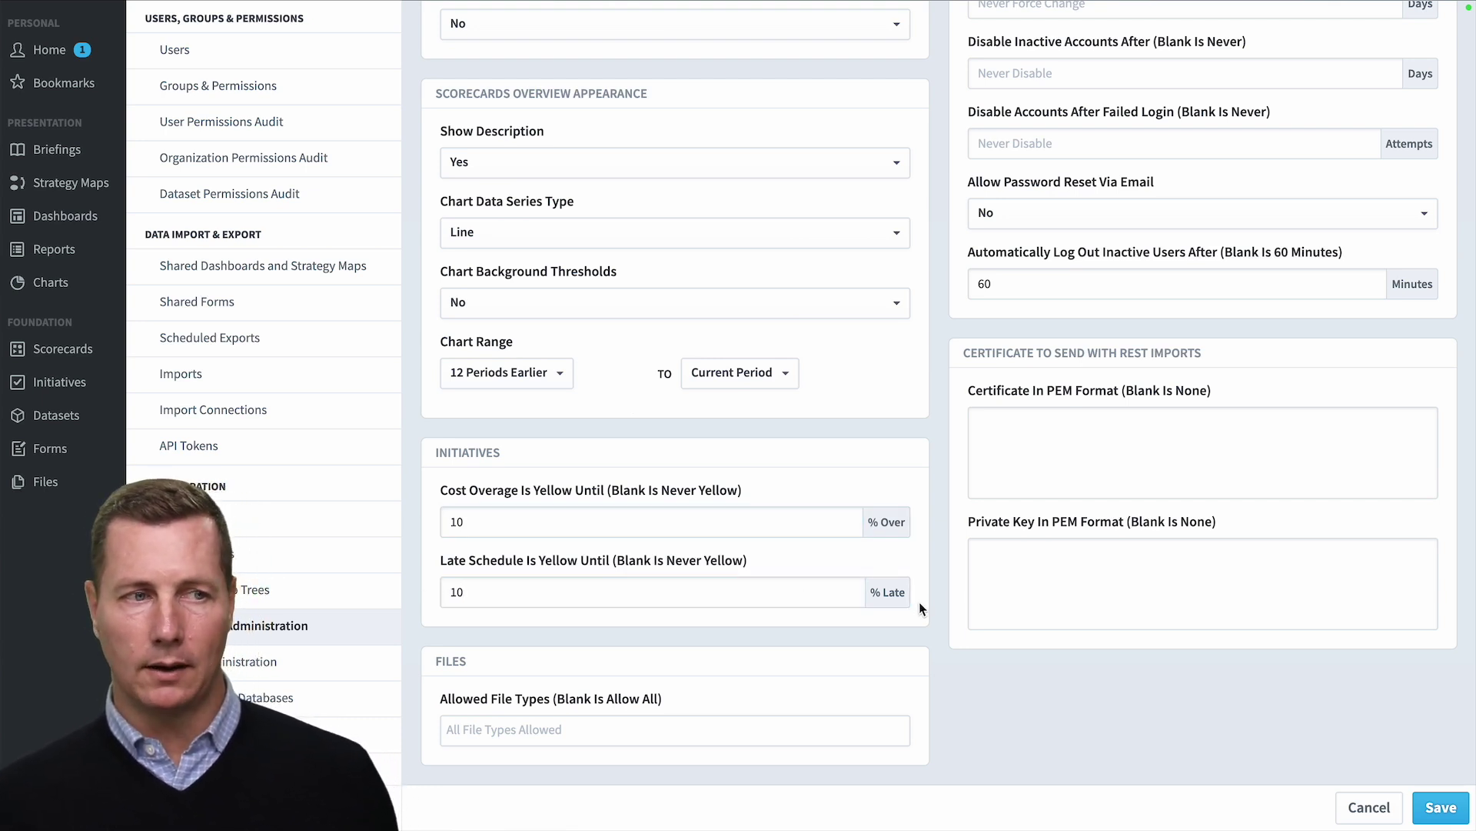
{"action": "left_click", "coordinate": [1441, 807]}
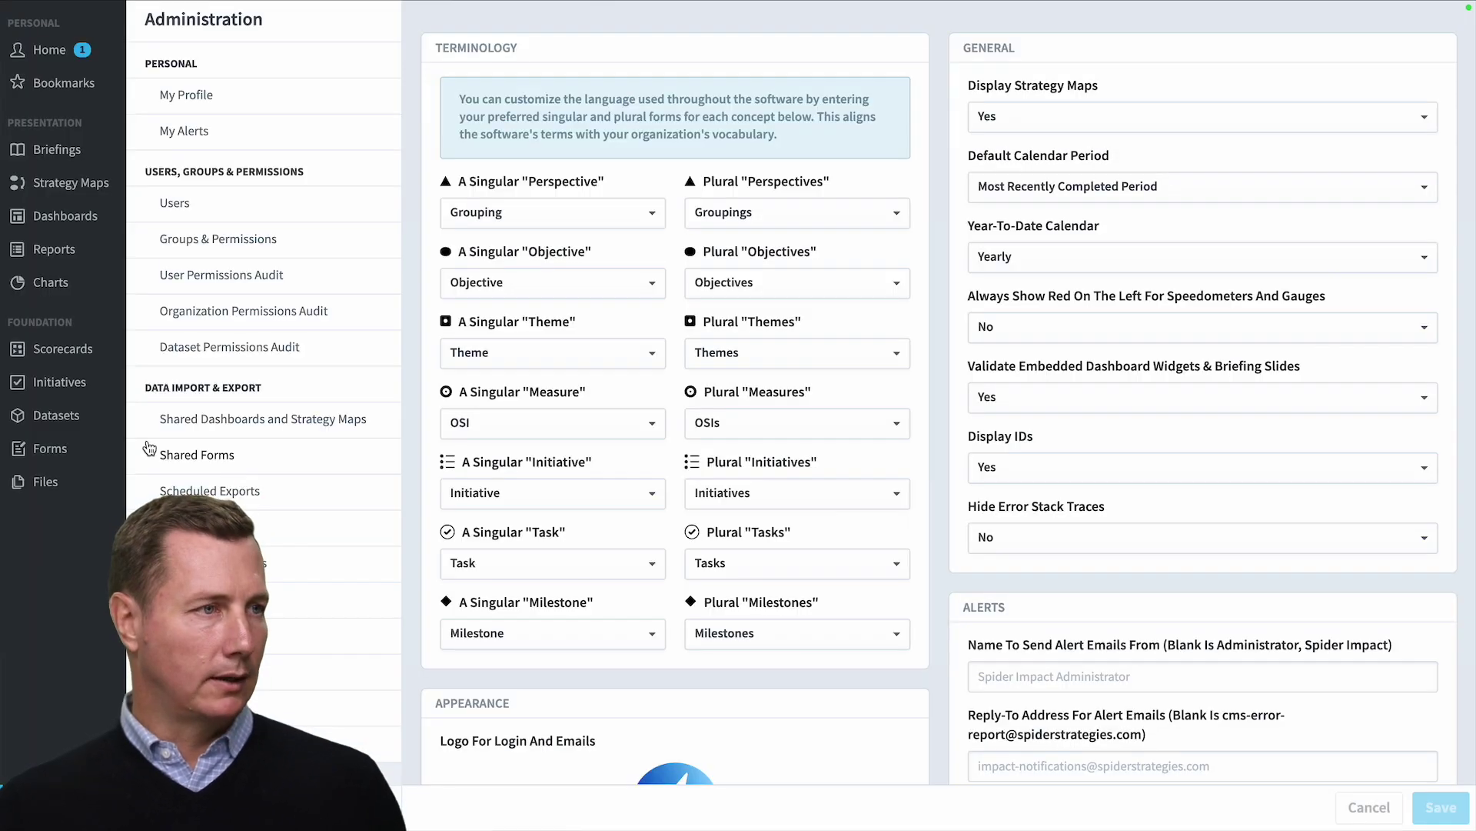
- Open the initiatives of Mobileworld Inc. Example and view the new accounting system initiative
{"action": "left_click", "coordinate": [70, 385]}
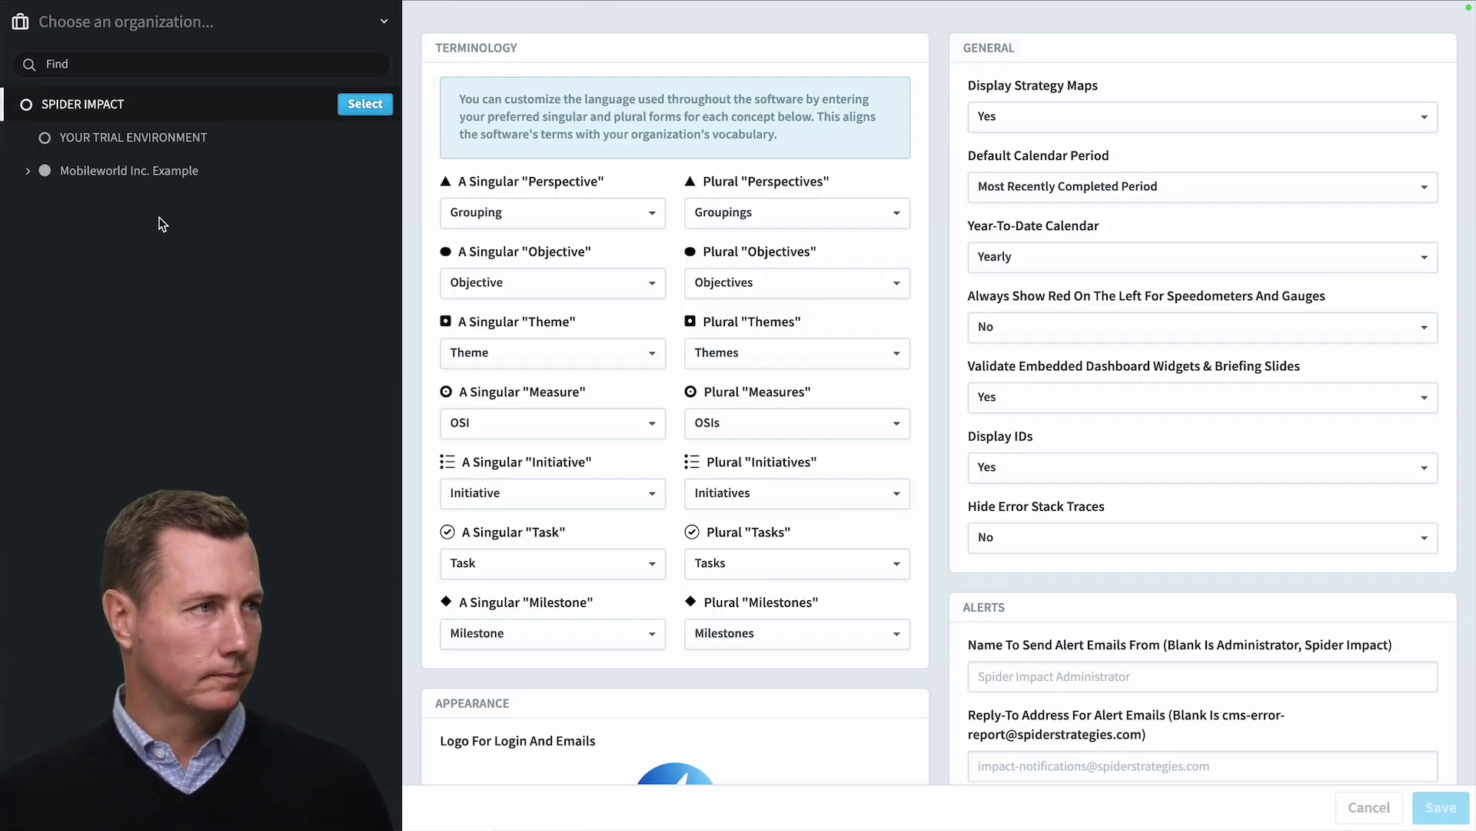
{"action": "left_click", "coordinate": [129, 171]}
{"action": "left_click", "coordinate": [366, 171]}
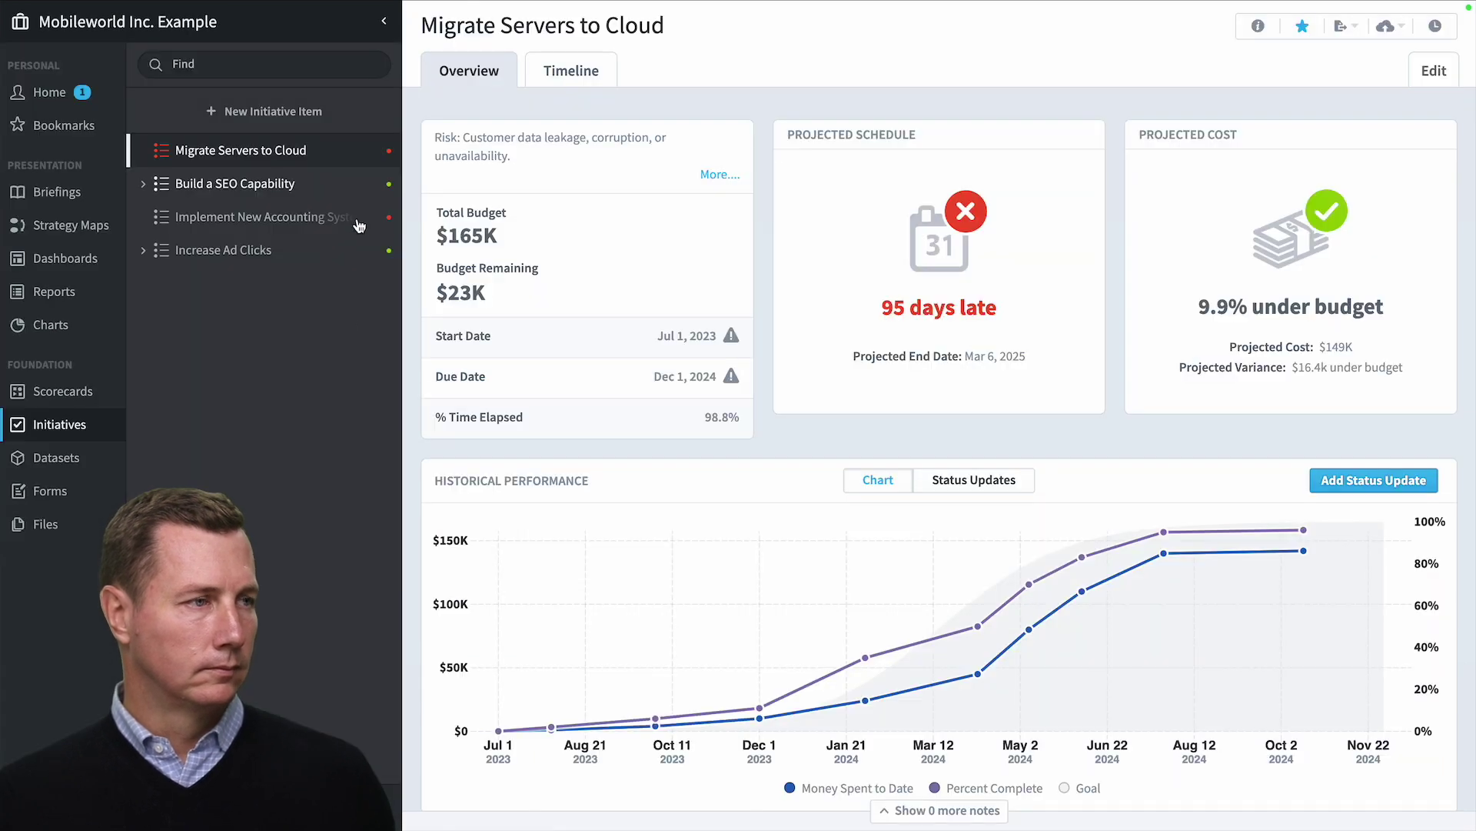
{"action": "left_click", "coordinate": [256, 223]}
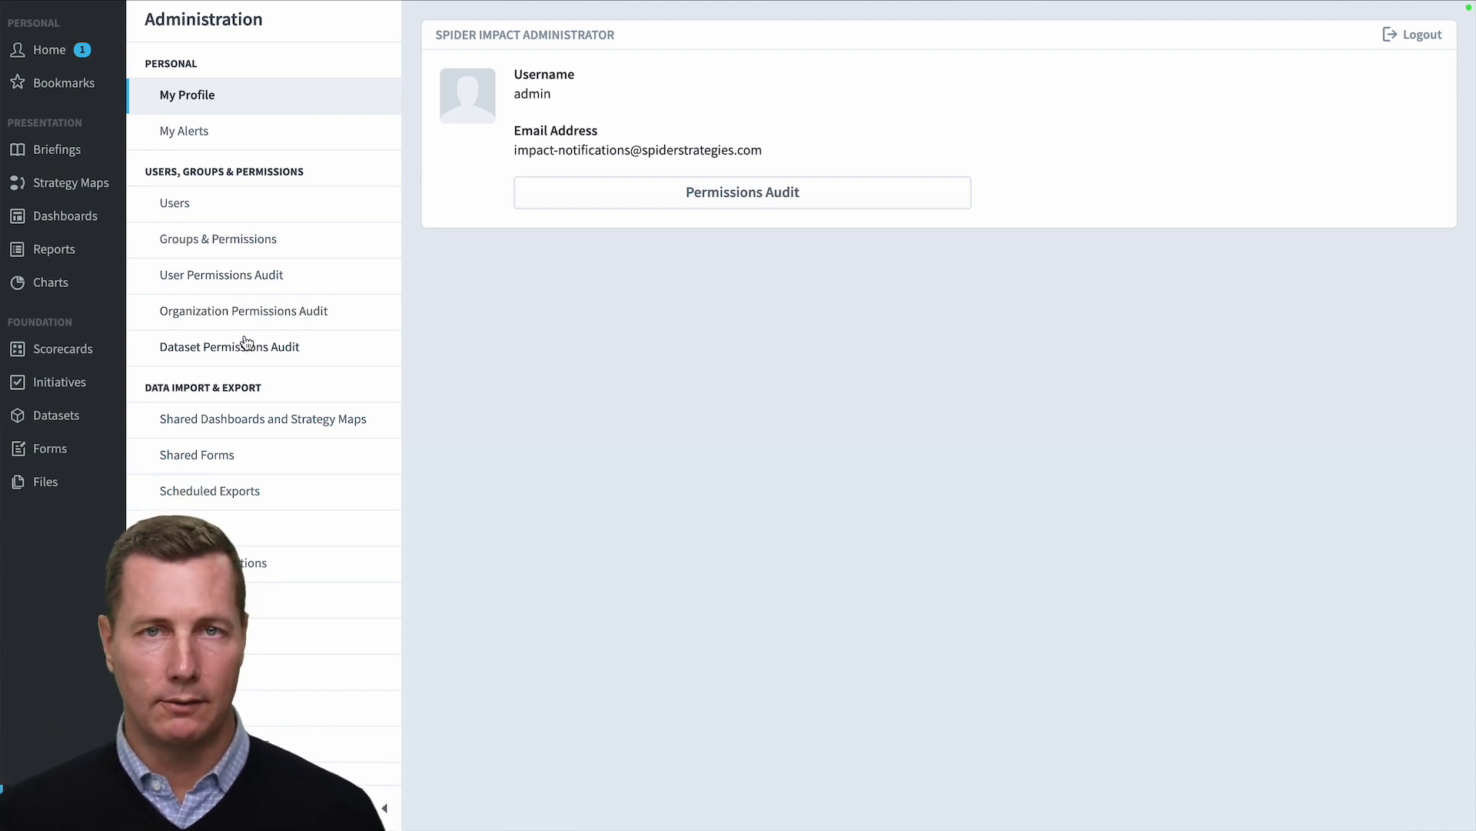
- Run the User Permissions Audit in Administration for Full User
{"action": "left_click", "coordinate": [259, 286]}
{"action": "left_click", "coordinate": [588, 127]}
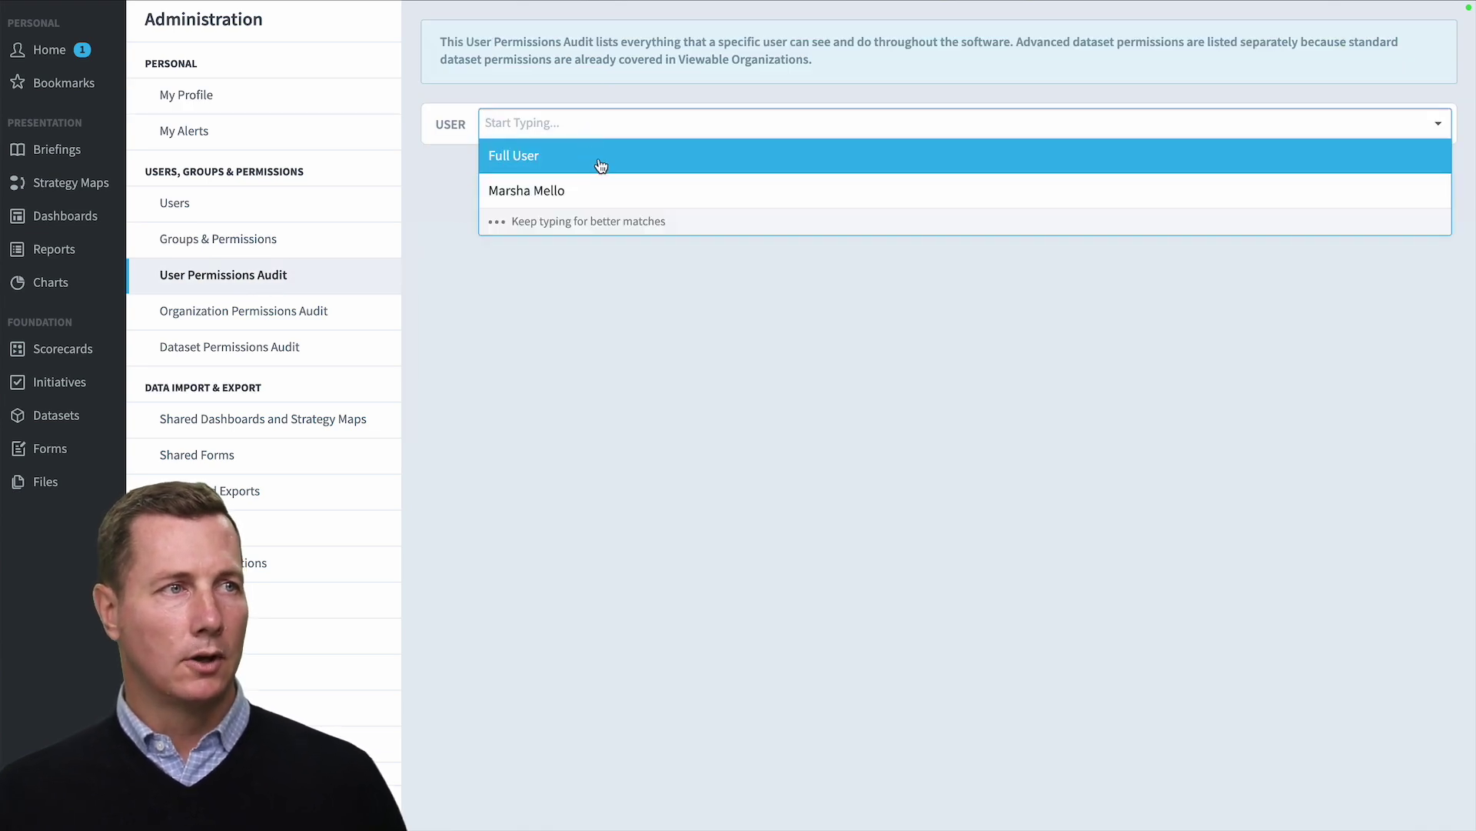
{"action": "left_click", "coordinate": [598, 156]}
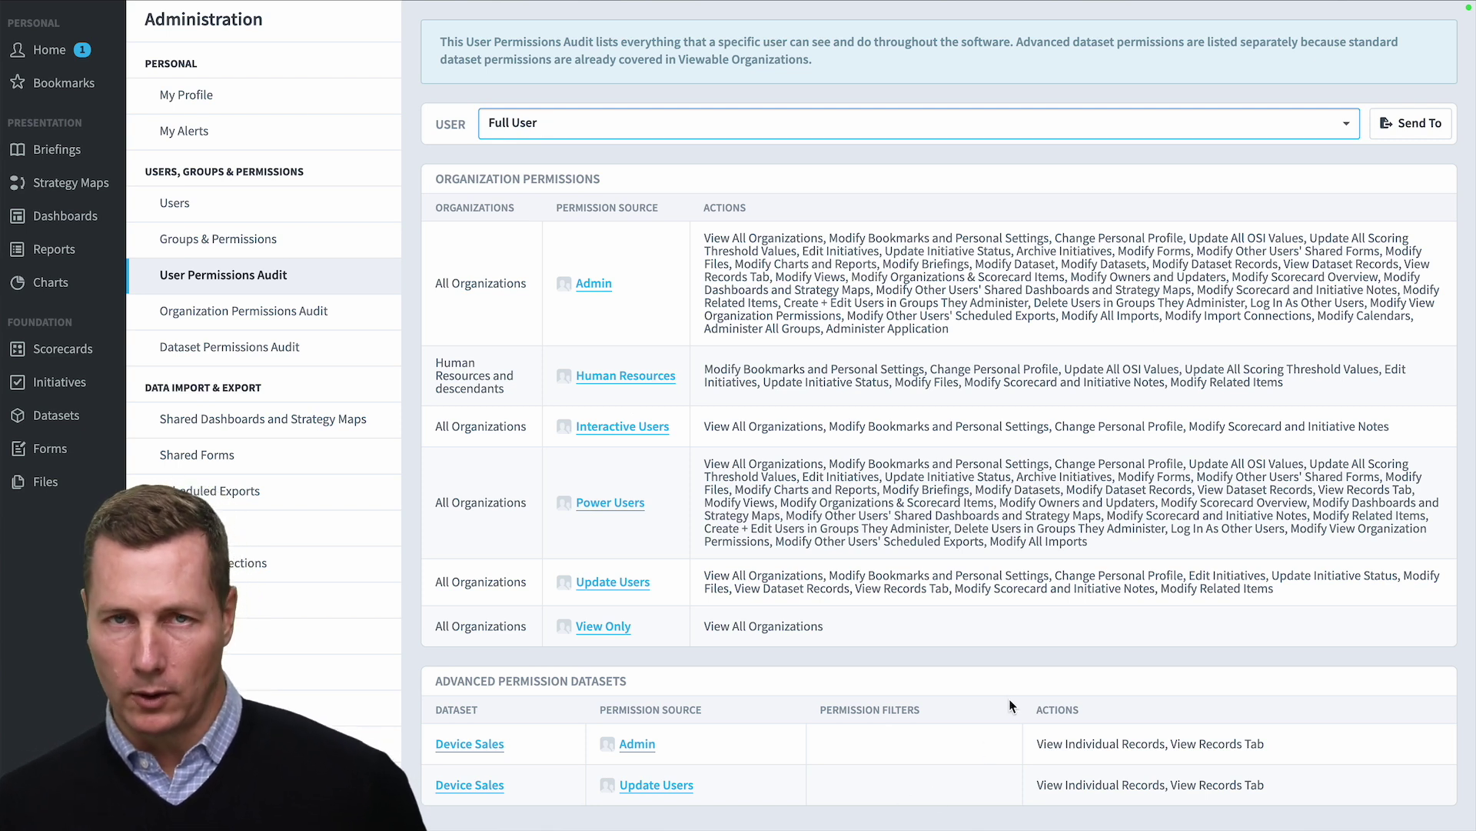
- Run the Organization Permissions Audit for Mobileworld Inc. Example
{"action": "left_click", "coordinate": [237, 318]}
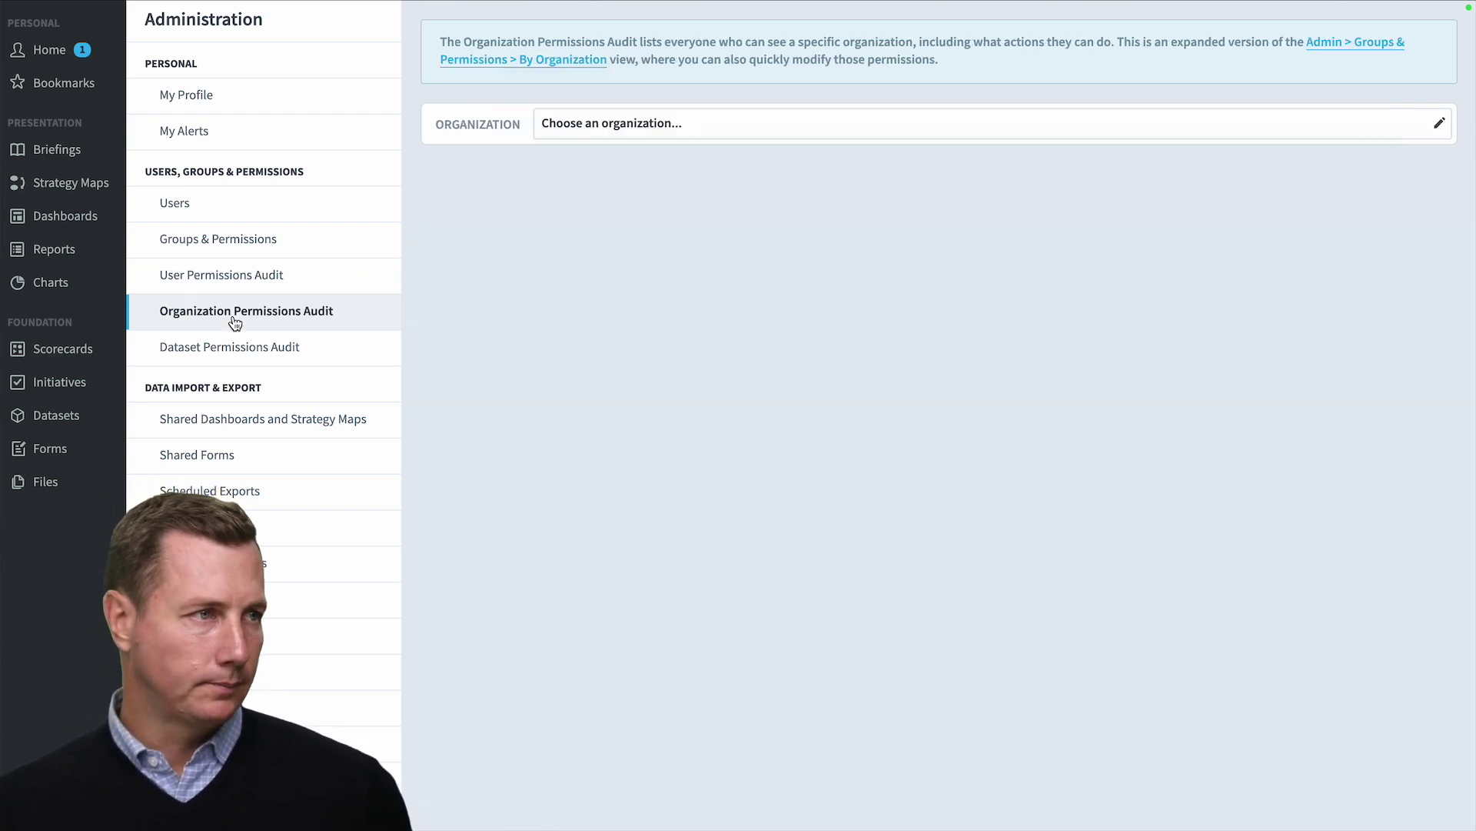
{"action": "left_click", "coordinate": [686, 125]}
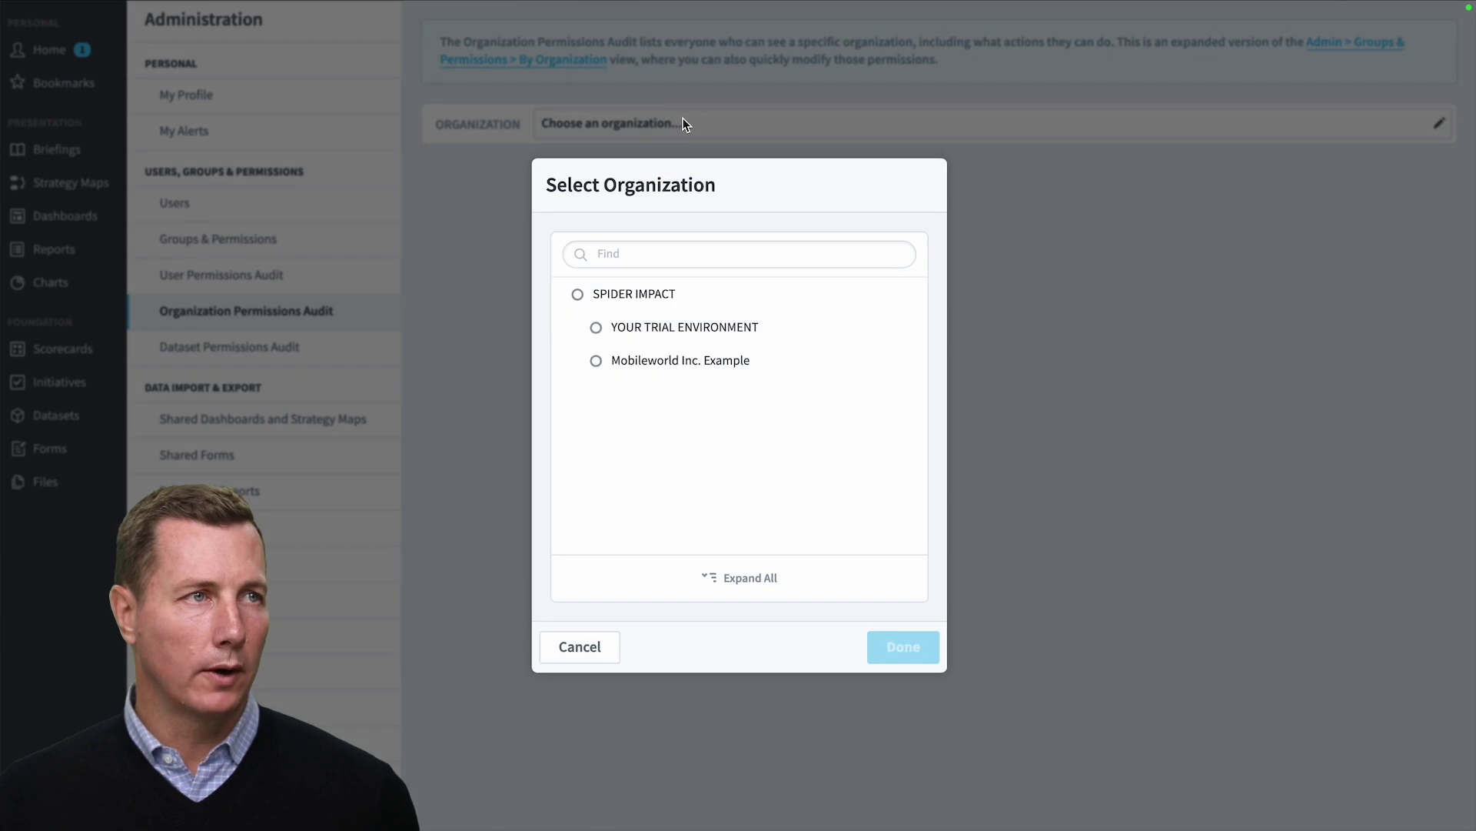
{"action": "left_click", "coordinate": [781, 359]}
{"action": "left_click", "coordinate": [920, 653]}
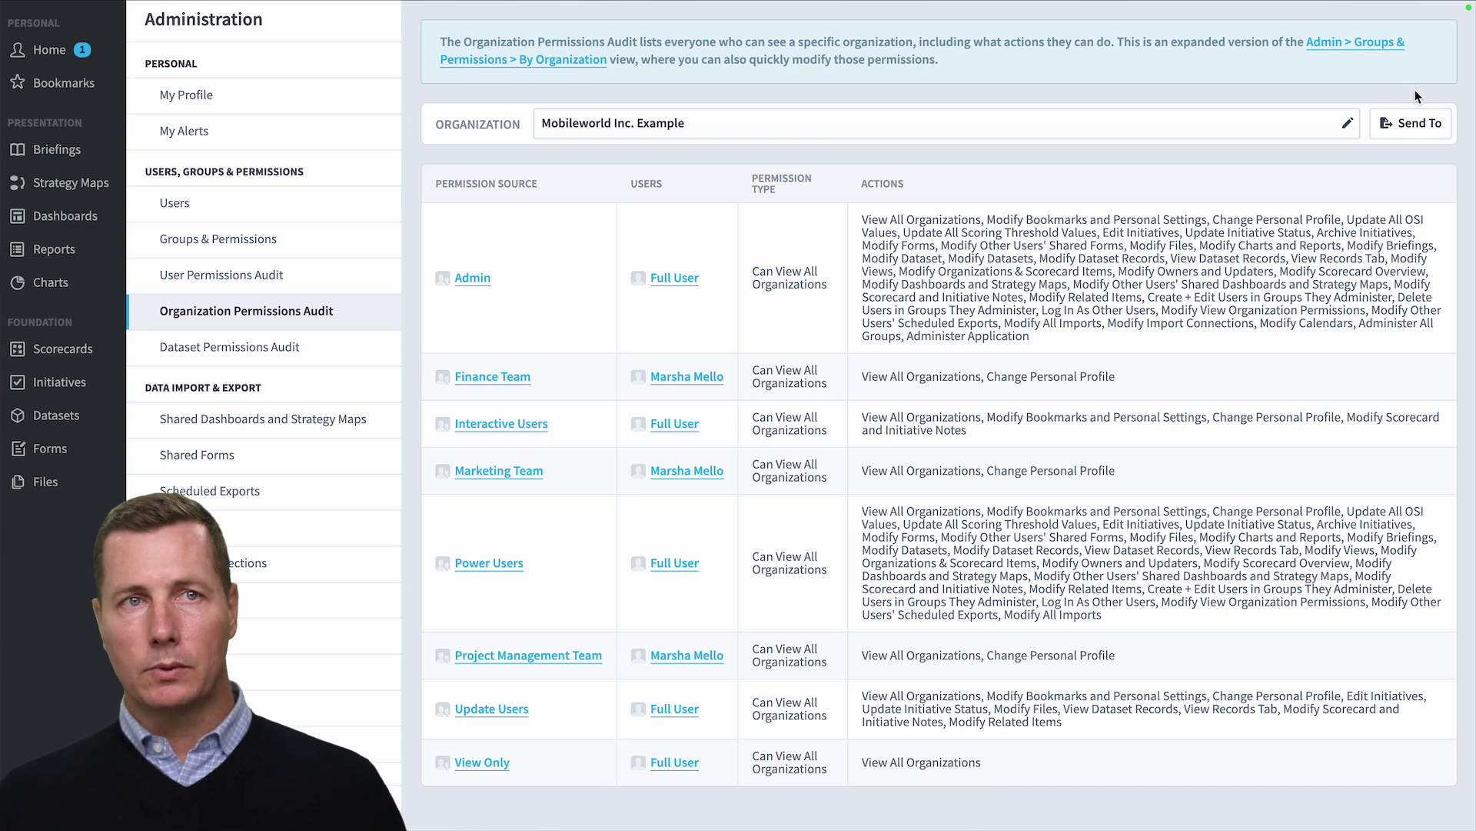
- Set up a repeating PDF export of the Organization Permissions Audit for the first day of every month, and cancel it without scheduling
{"action": "left_click", "coordinate": [1409, 123]}
{"action": "left_click", "coordinate": [1328, 209]}
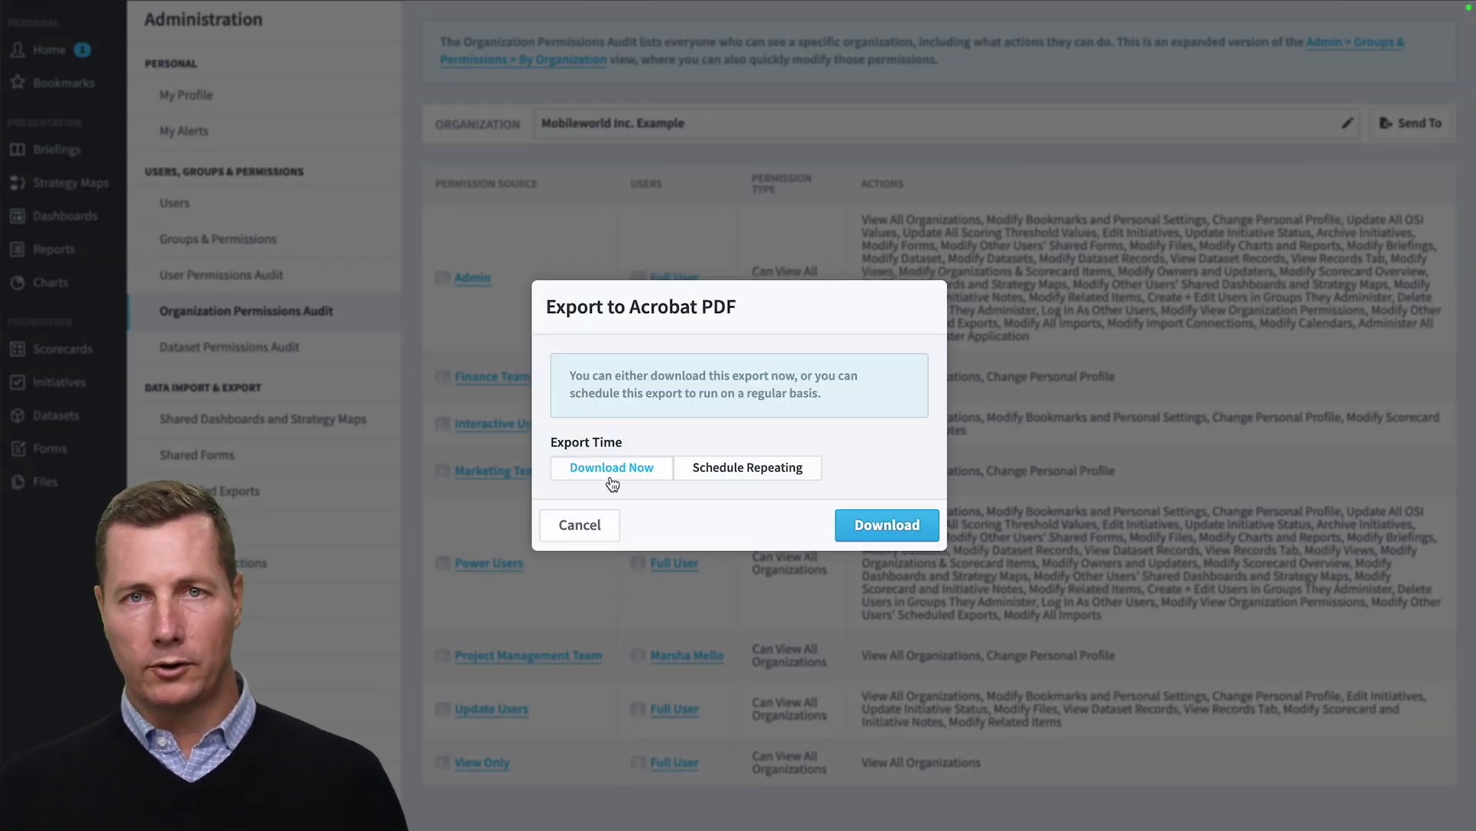
{"action": "left_click", "coordinate": [748, 468]}
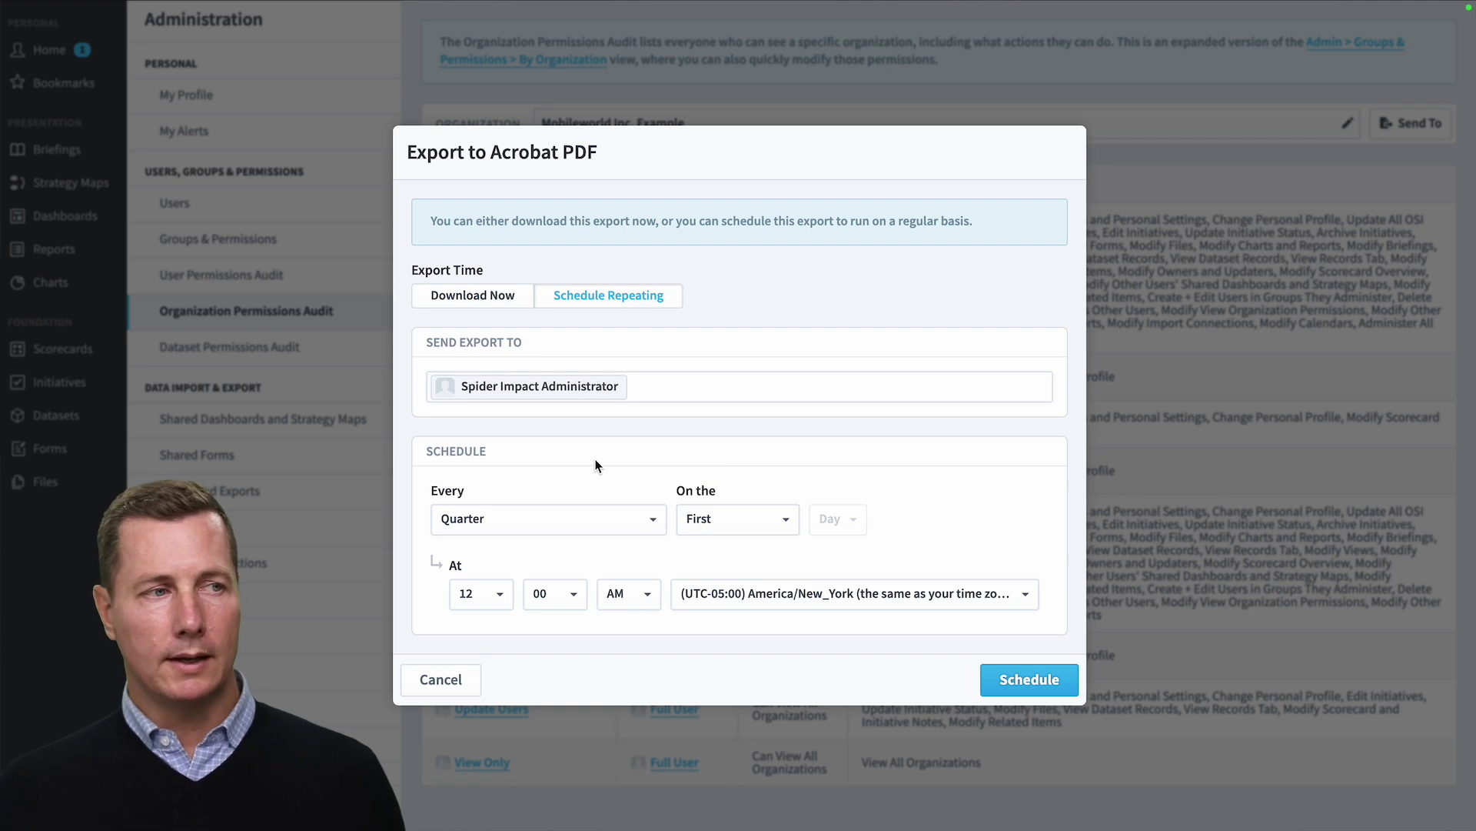
{"action": "left_click", "coordinate": [593, 531]}
{"action": "left_click", "coordinate": [588, 570]}
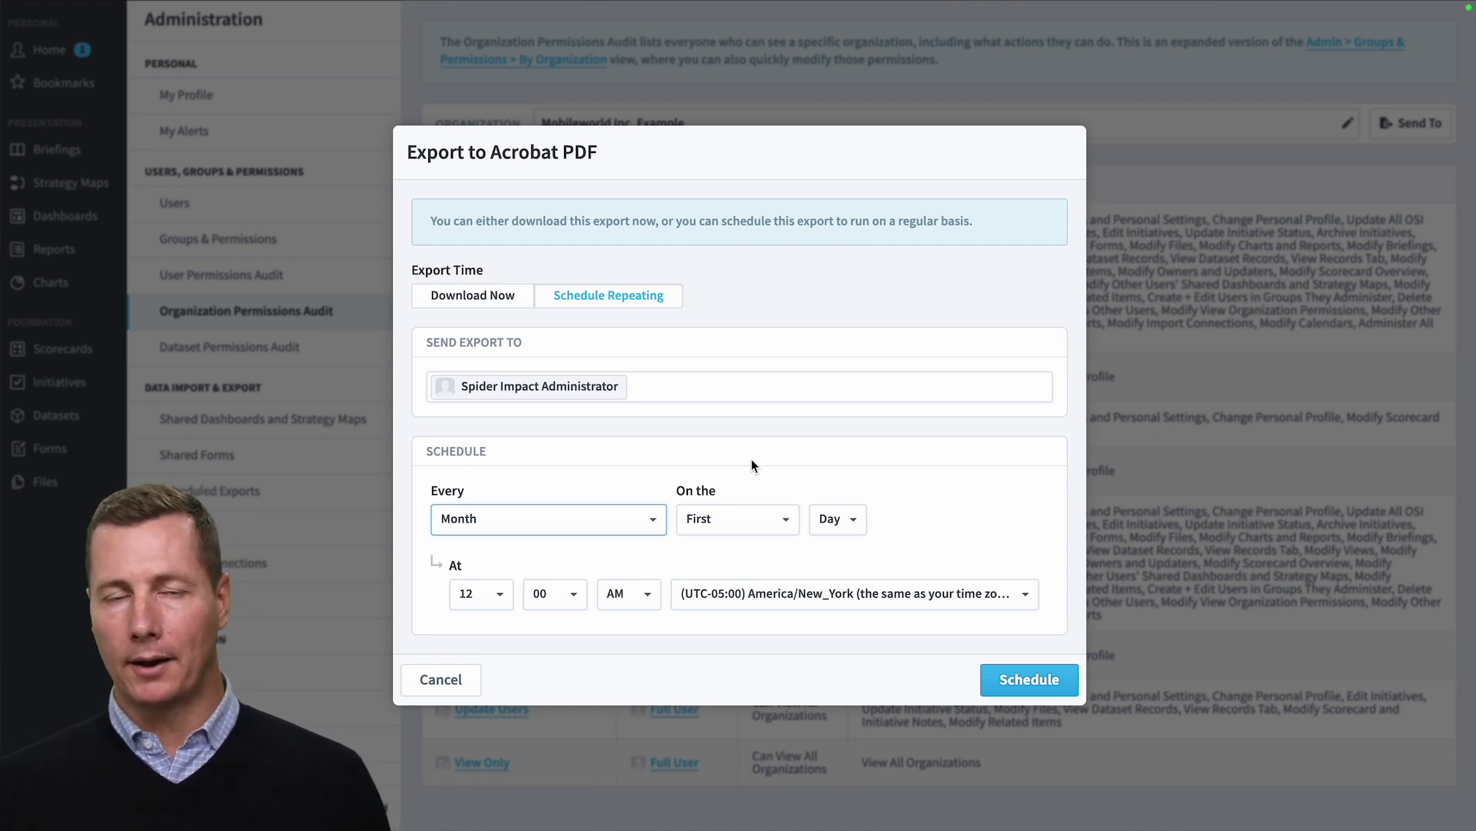
{"action": "left_click", "coordinate": [452, 679]}
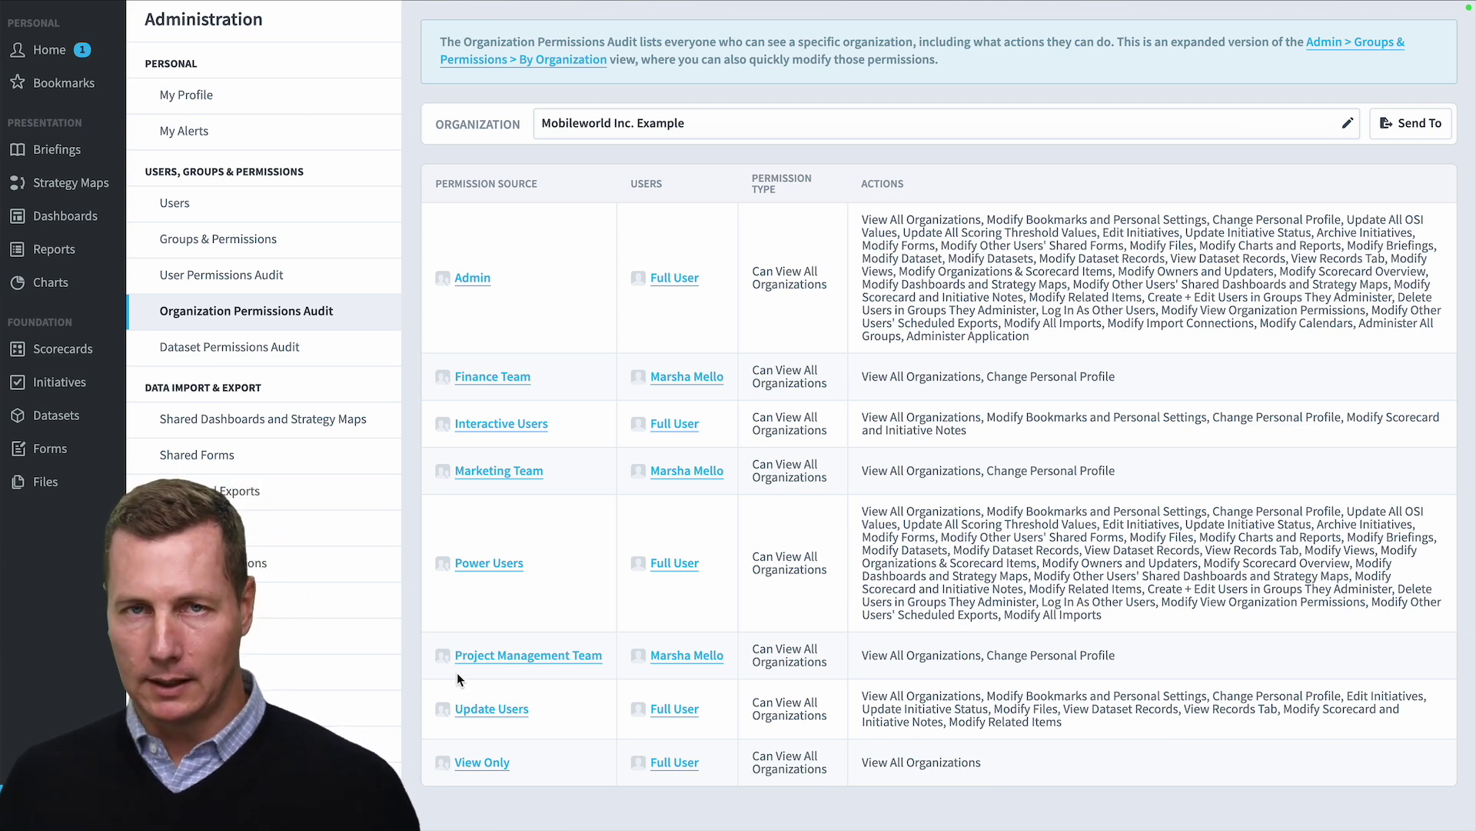
- Open the Customer Management form under Forms and search its existing customers for "gf"
{"action": "left_click", "coordinate": [50, 448]}
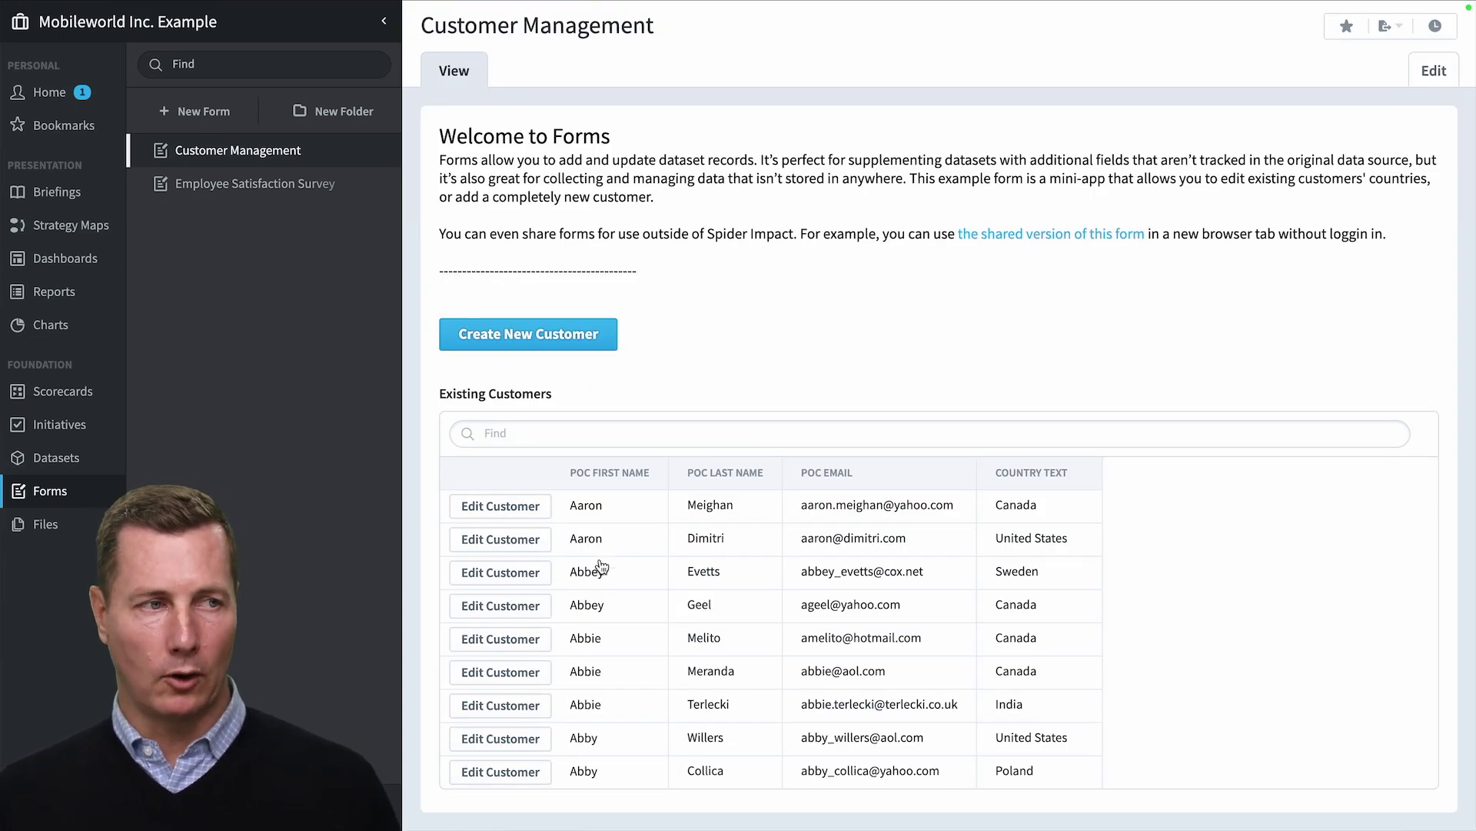
{"action": "scroll", "coordinate": [600, 567], "scroll_direction": "down", "scroll_amount": 5}
{"action": "left_click", "coordinate": [602, 440]}
{"action": "type", "text": "gf"}
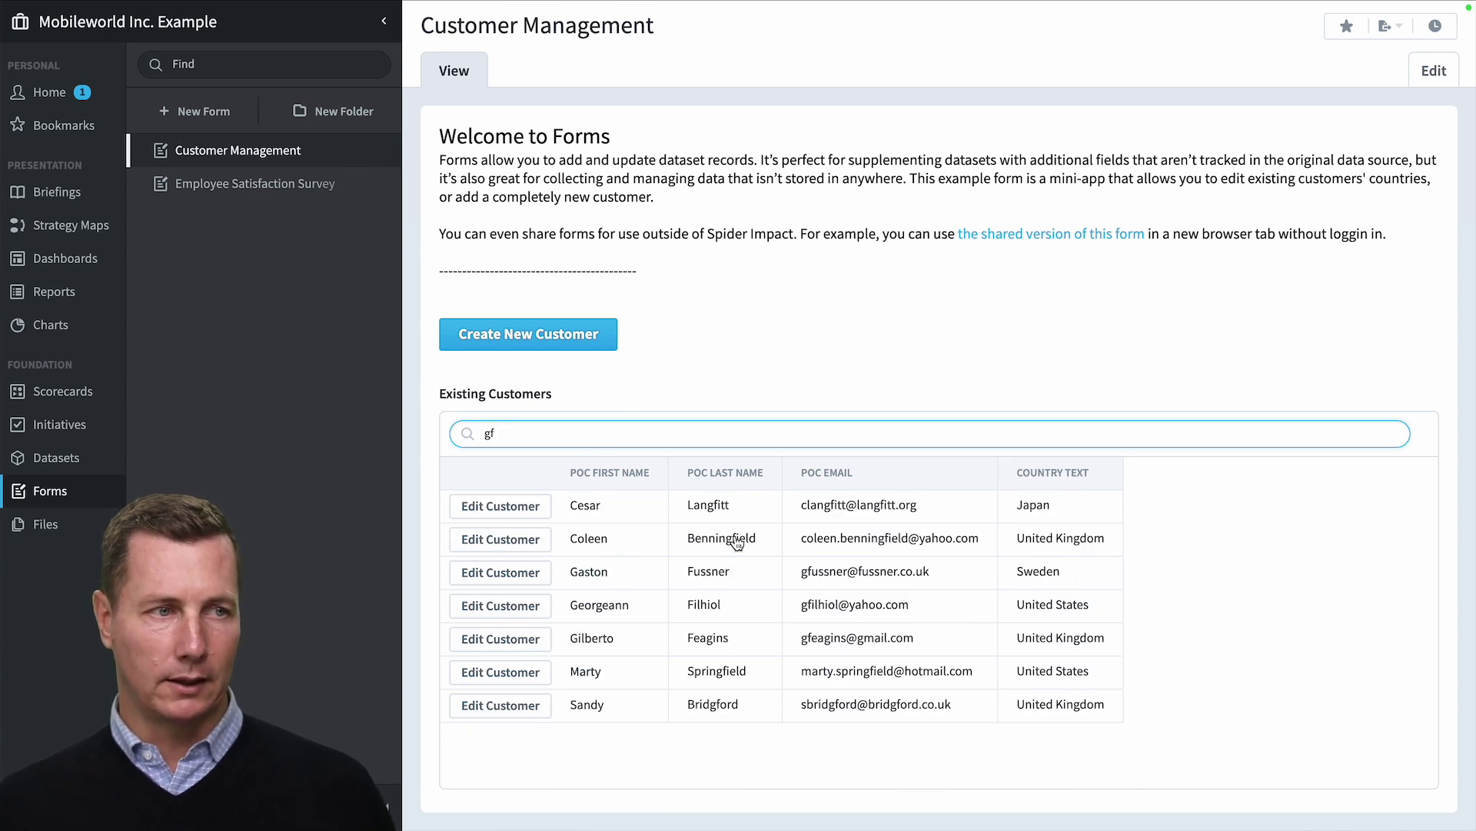
- Open the second matching customer's record, inspect the April 2023 bar in its sales chart, and return without saving
{"action": "left_click", "coordinate": [484, 540]}
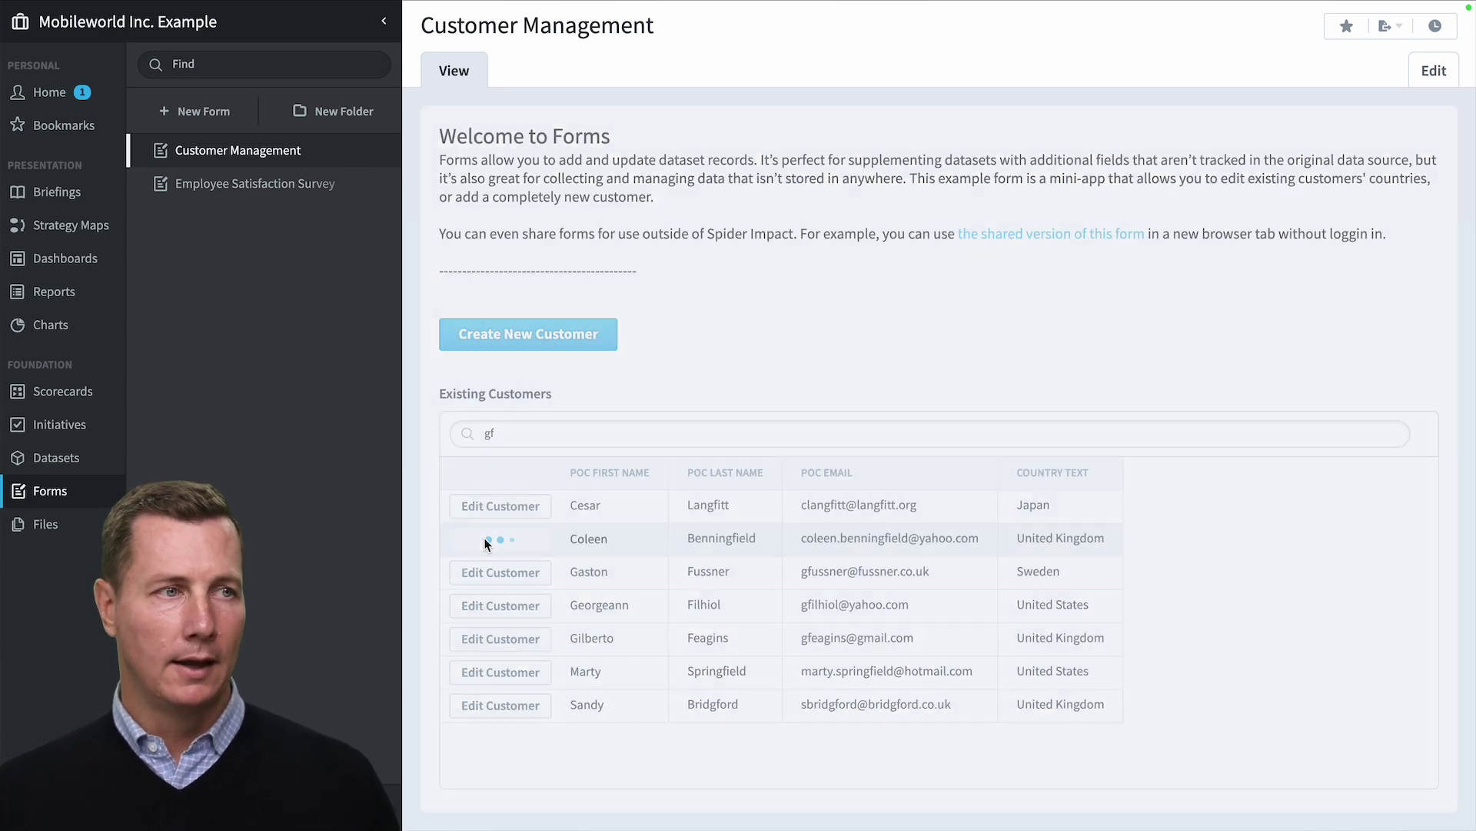
{"action": "mouse_move", "coordinate": [1237, 224]}
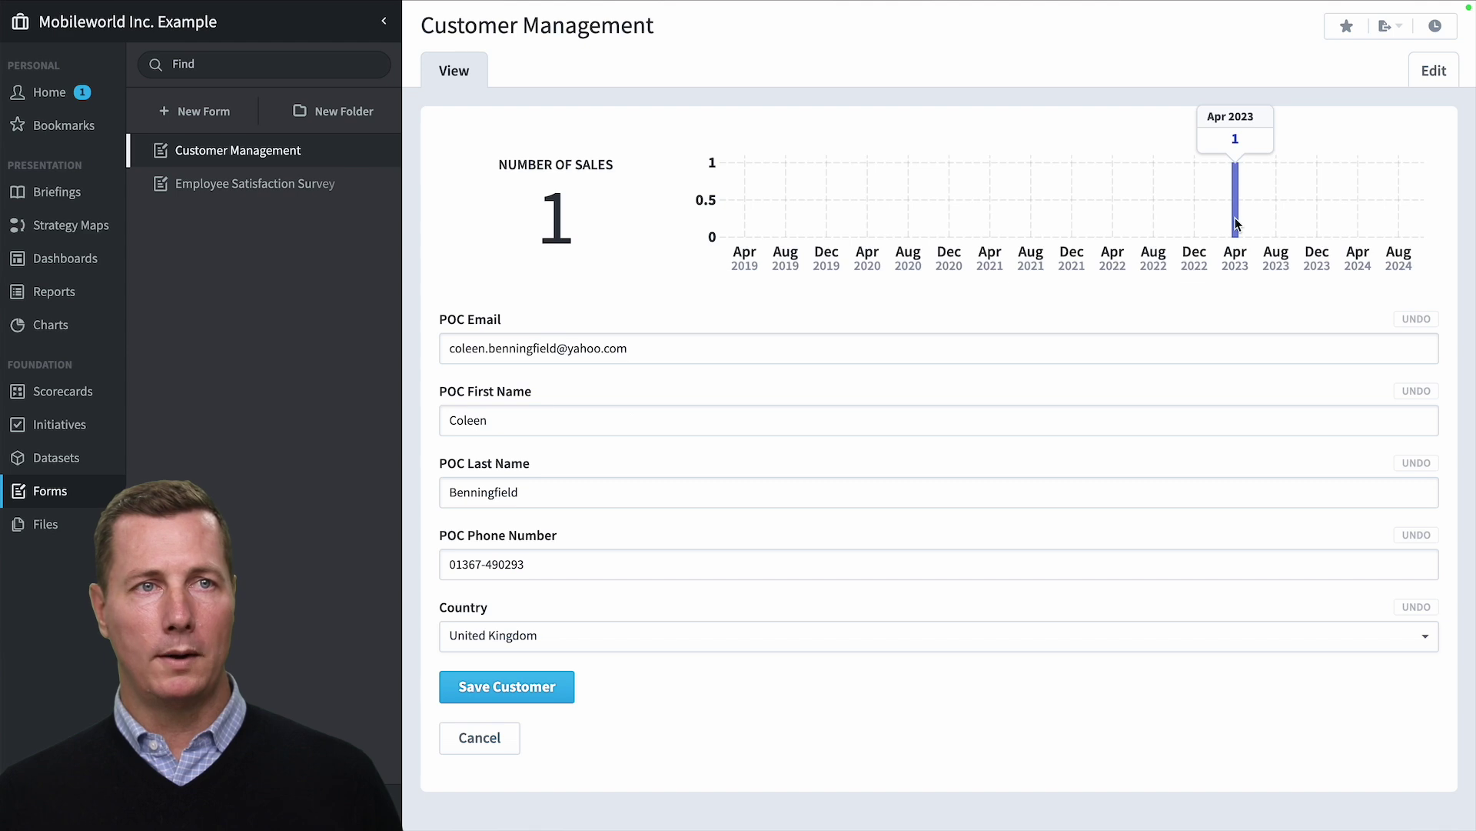
{"action": "left_click", "coordinate": [607, 565]}
{"action": "left_click", "coordinate": [503, 744]}
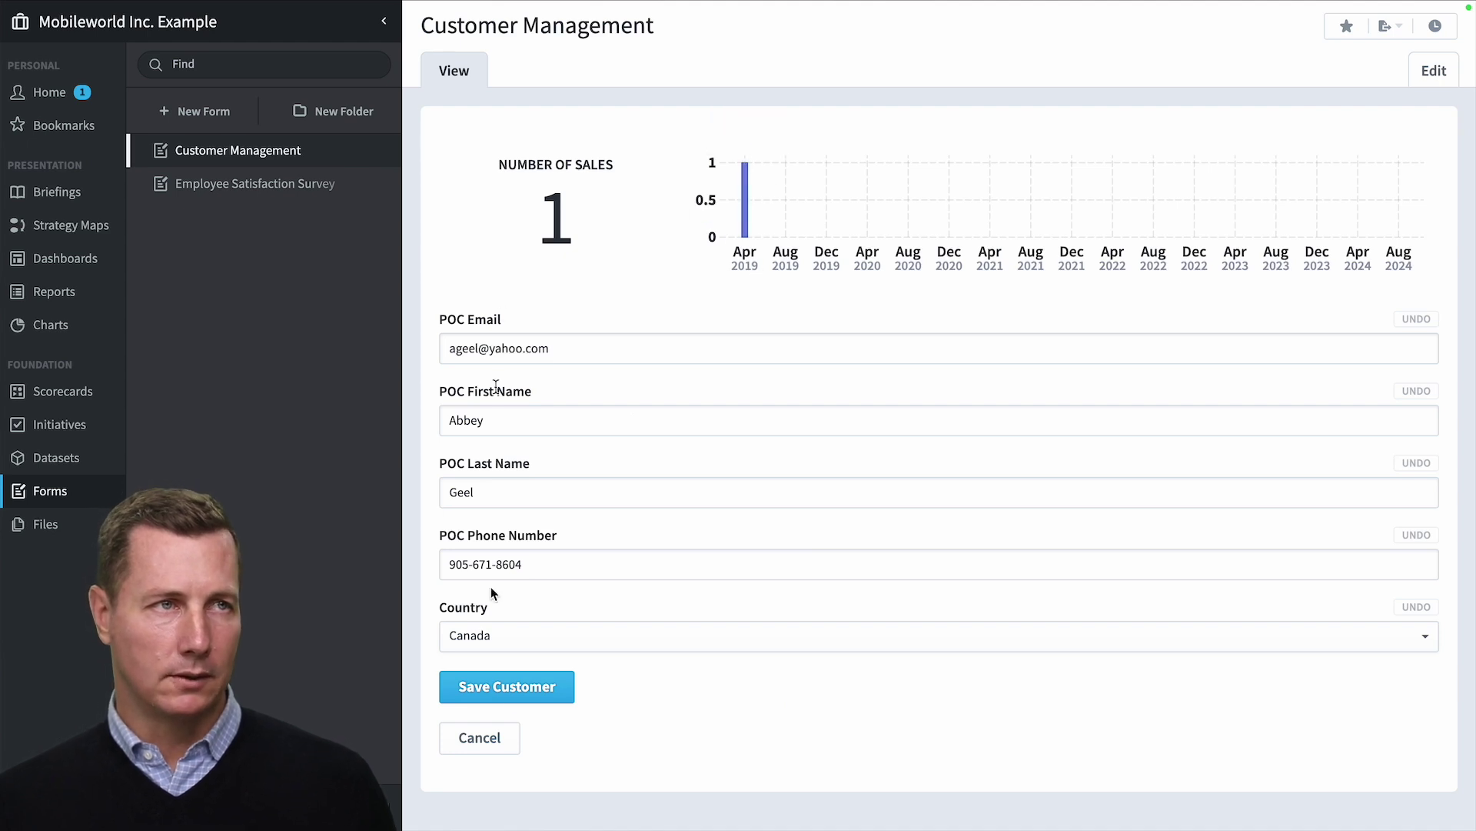
- Close the open customer record, view the sales history of another customer further down the list, and return without saving
{"action": "left_click", "coordinate": [492, 738]}
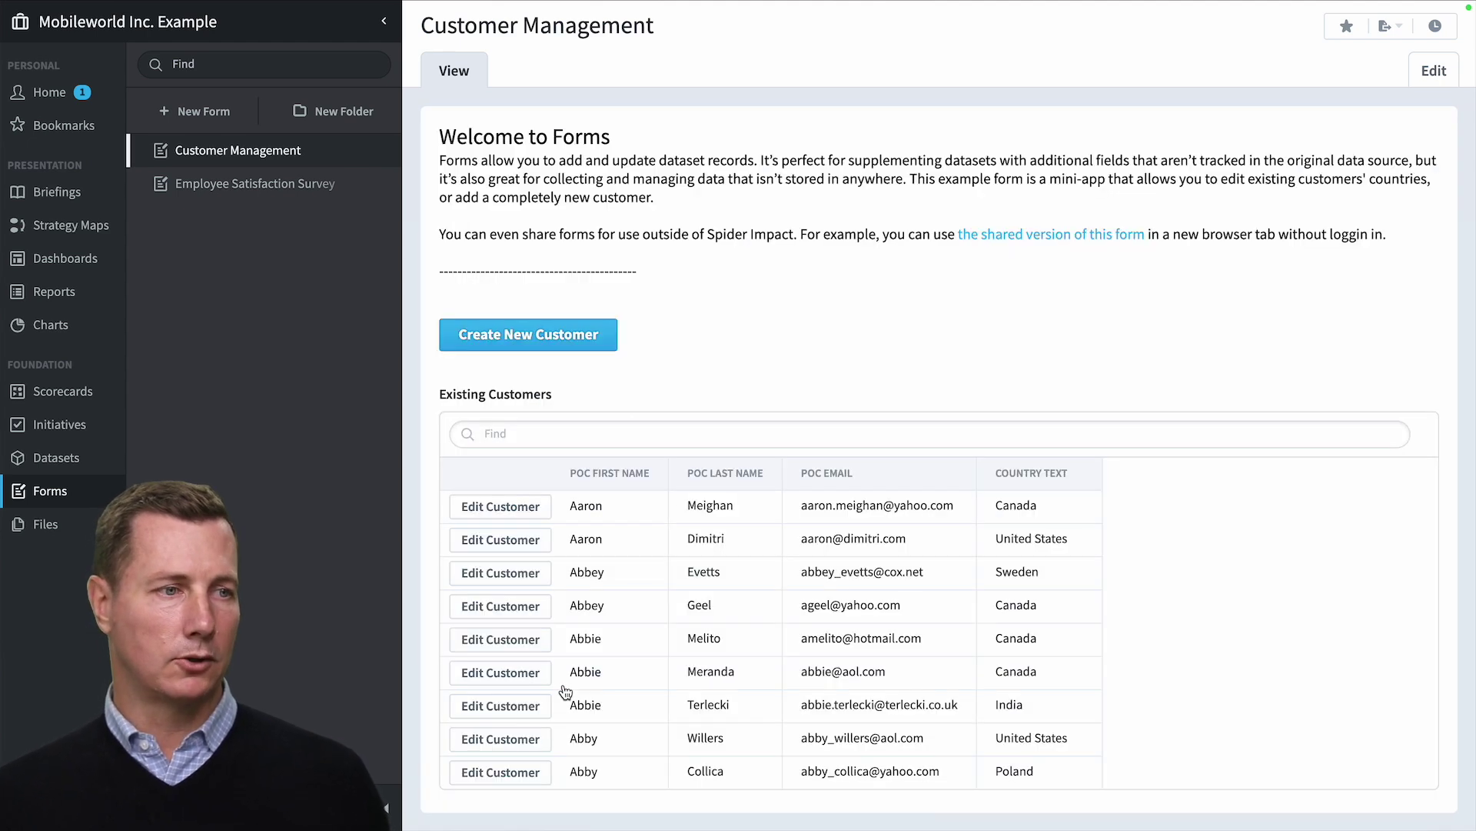
{"action": "scroll", "coordinate": [523, 692], "scroll_direction": "down", "scroll_amount": 8}
{"action": "left_click", "coordinate": [506, 678]}
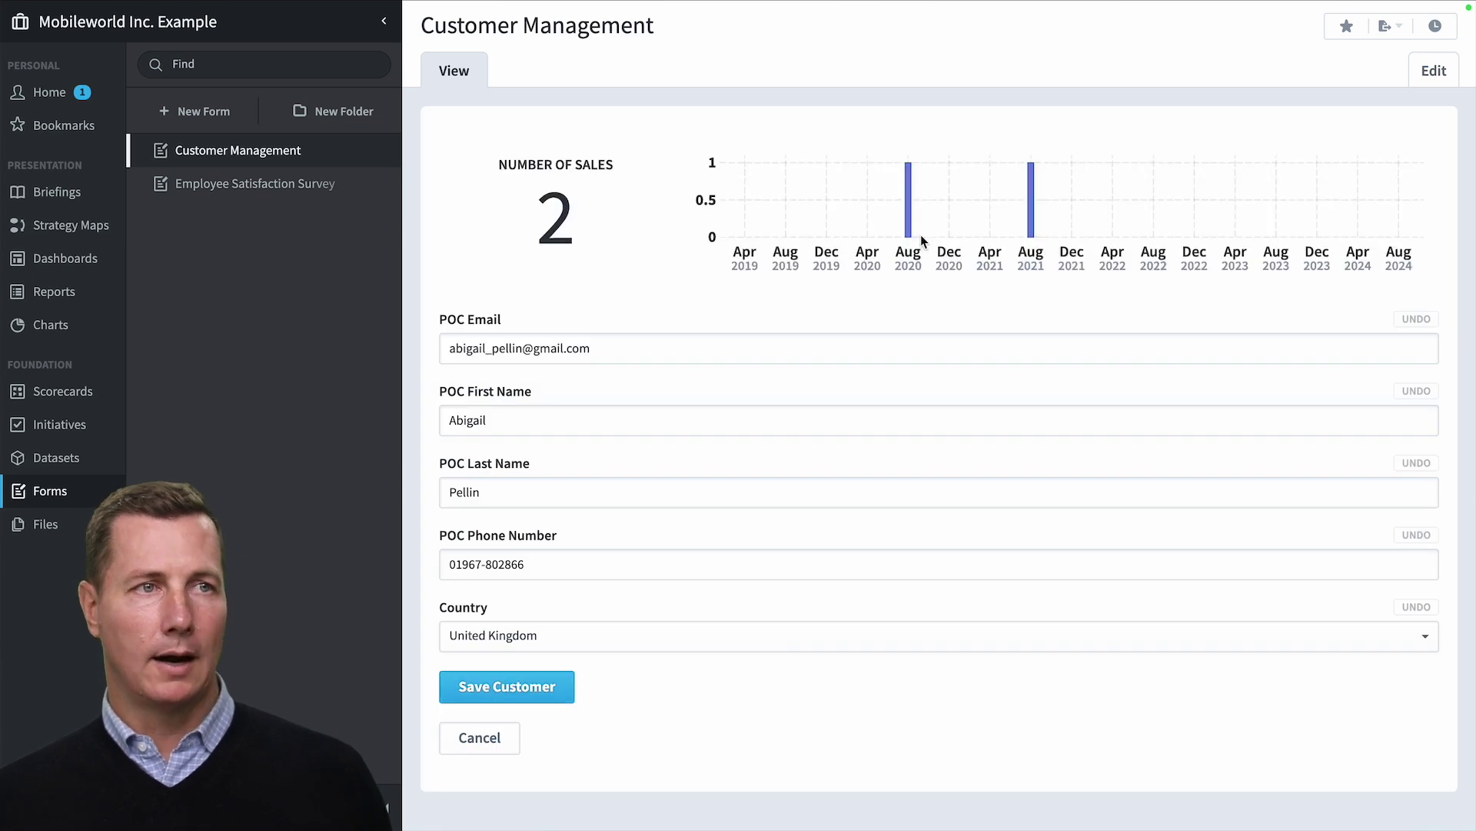
{"action": "left_click", "coordinate": [496, 746]}
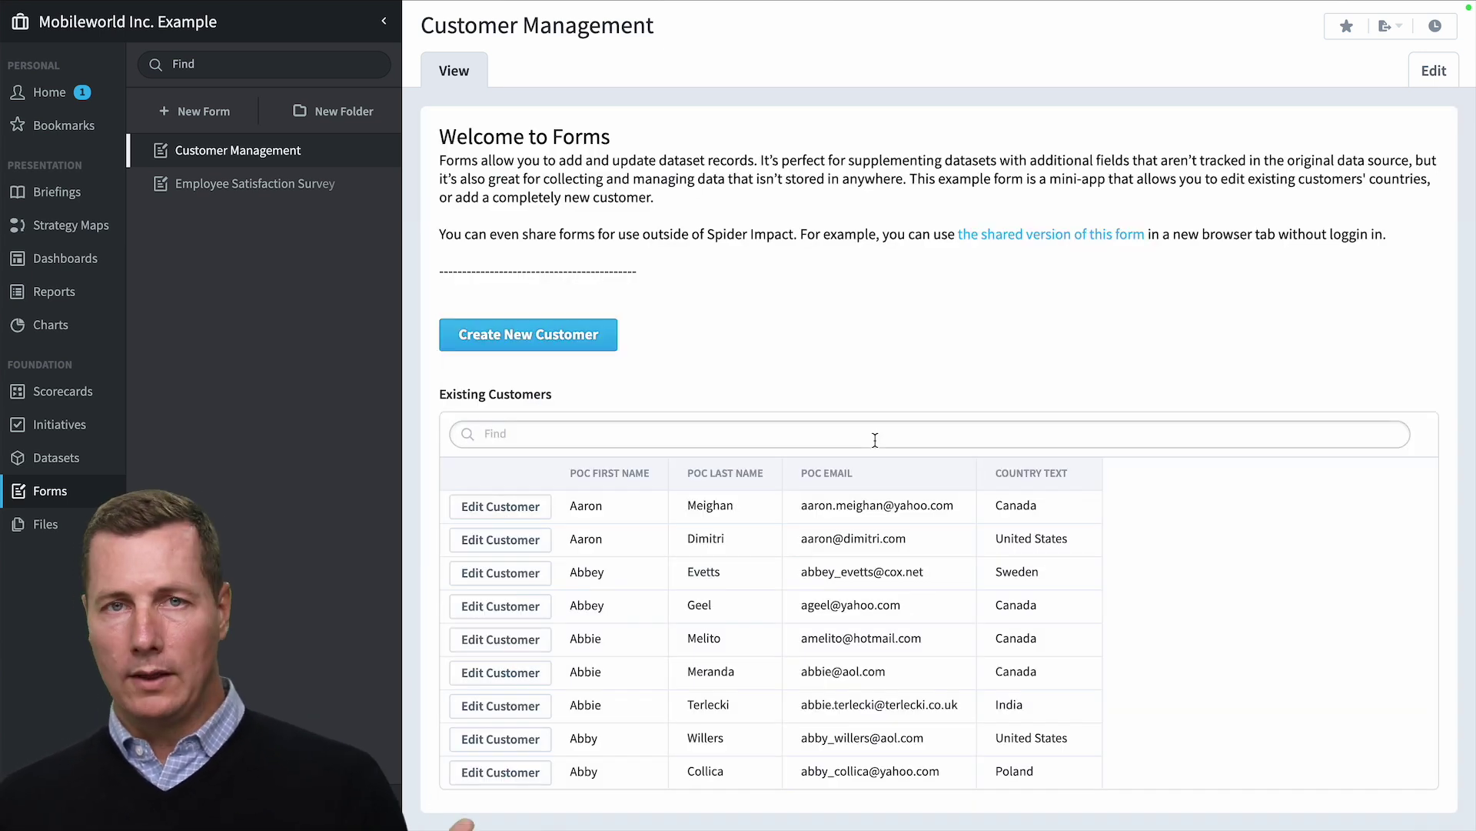
- Open the Employee Satisfaction Survey form and look through its questions
{"action": "left_click", "coordinate": [323, 197]}
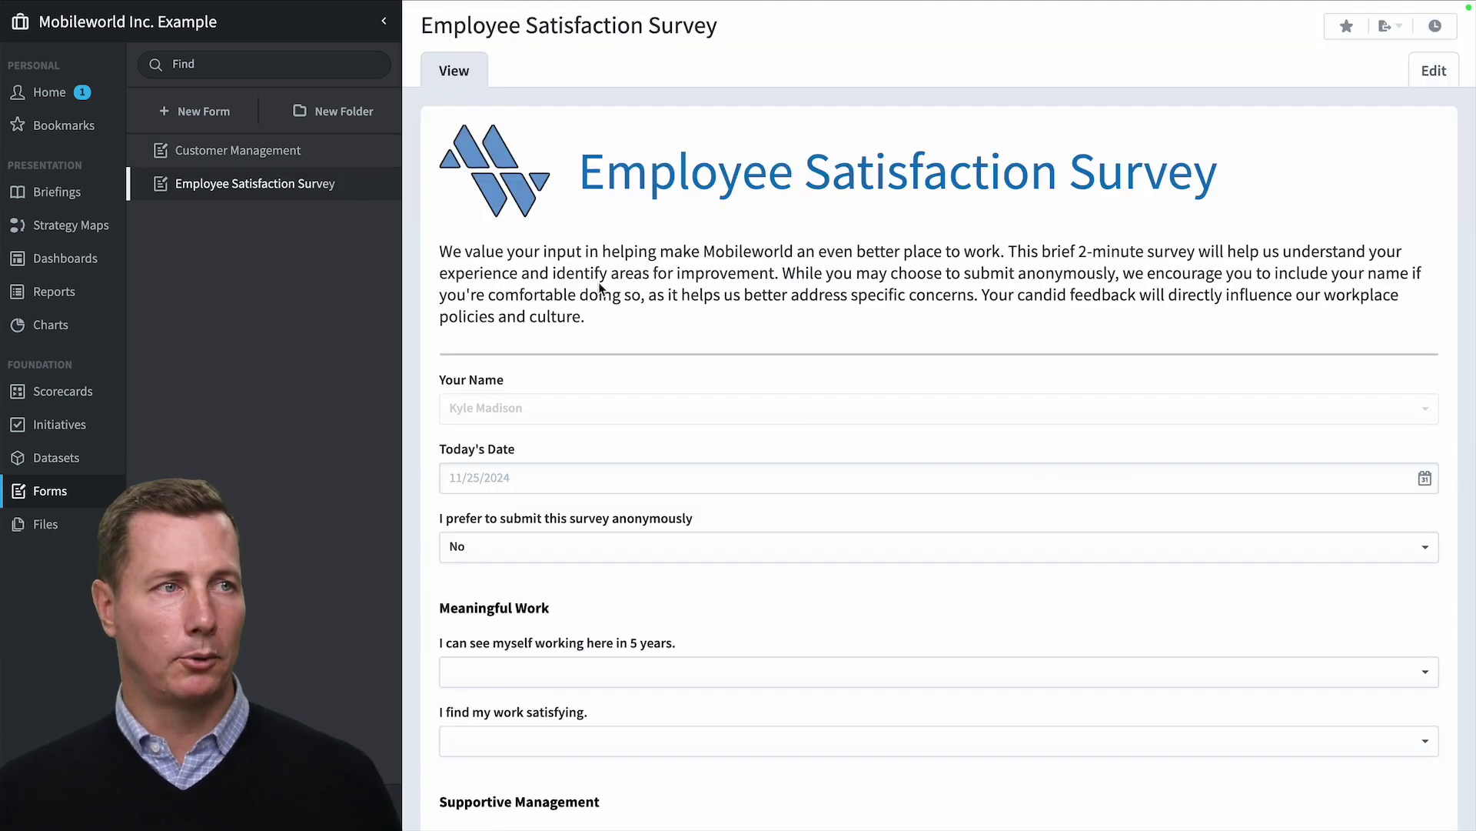
{"action": "scroll", "coordinate": [828, 611], "scroll_direction": "down", "scroll_amount": 4}
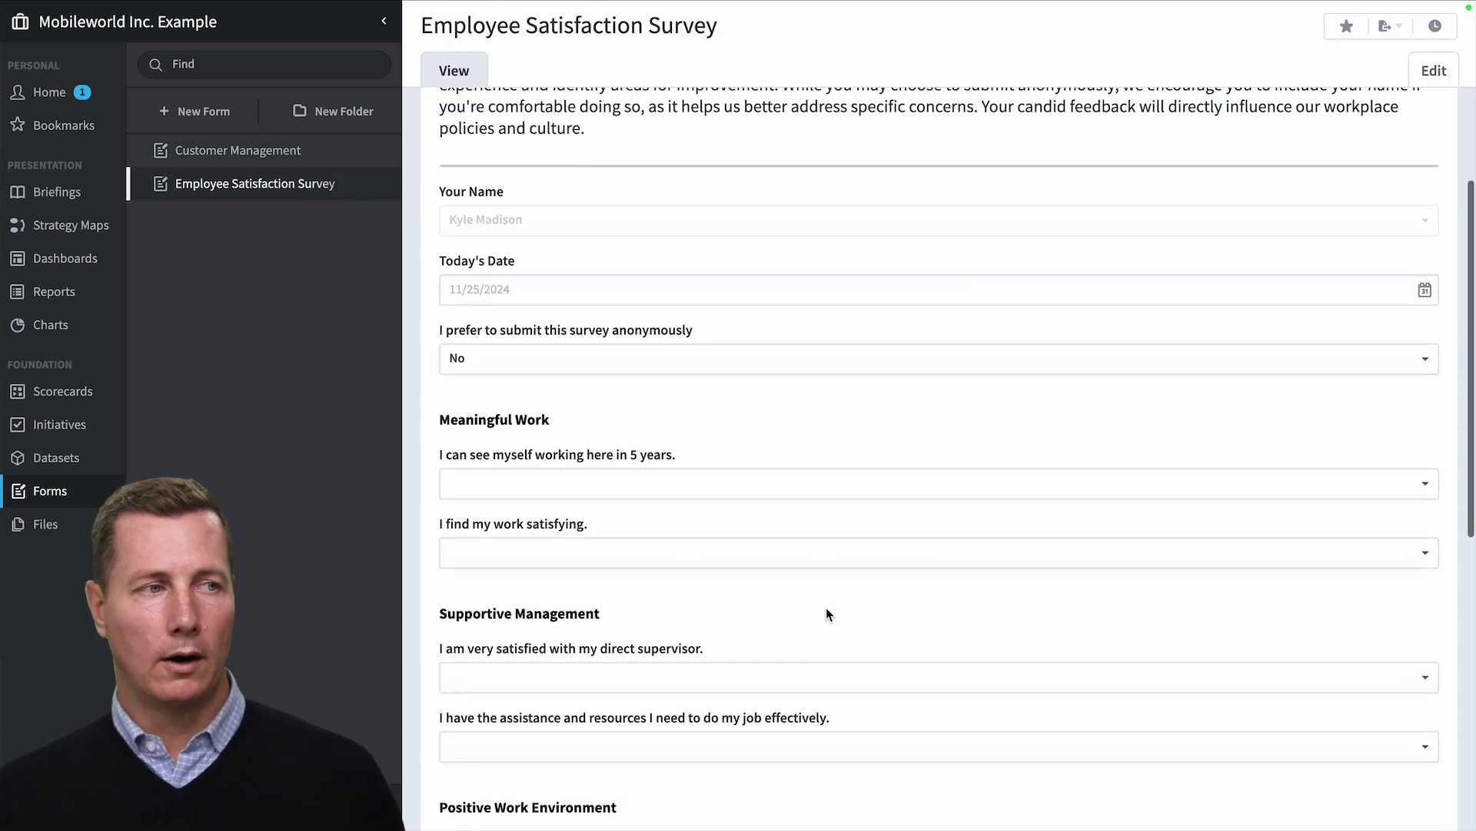
- Answer "Strongly Disagree" to the survey statement "I am very satisfied with my direct supervisor."
{"action": "left_click", "coordinate": [736, 586]}
{"action": "left_click", "coordinate": [735, 653]}
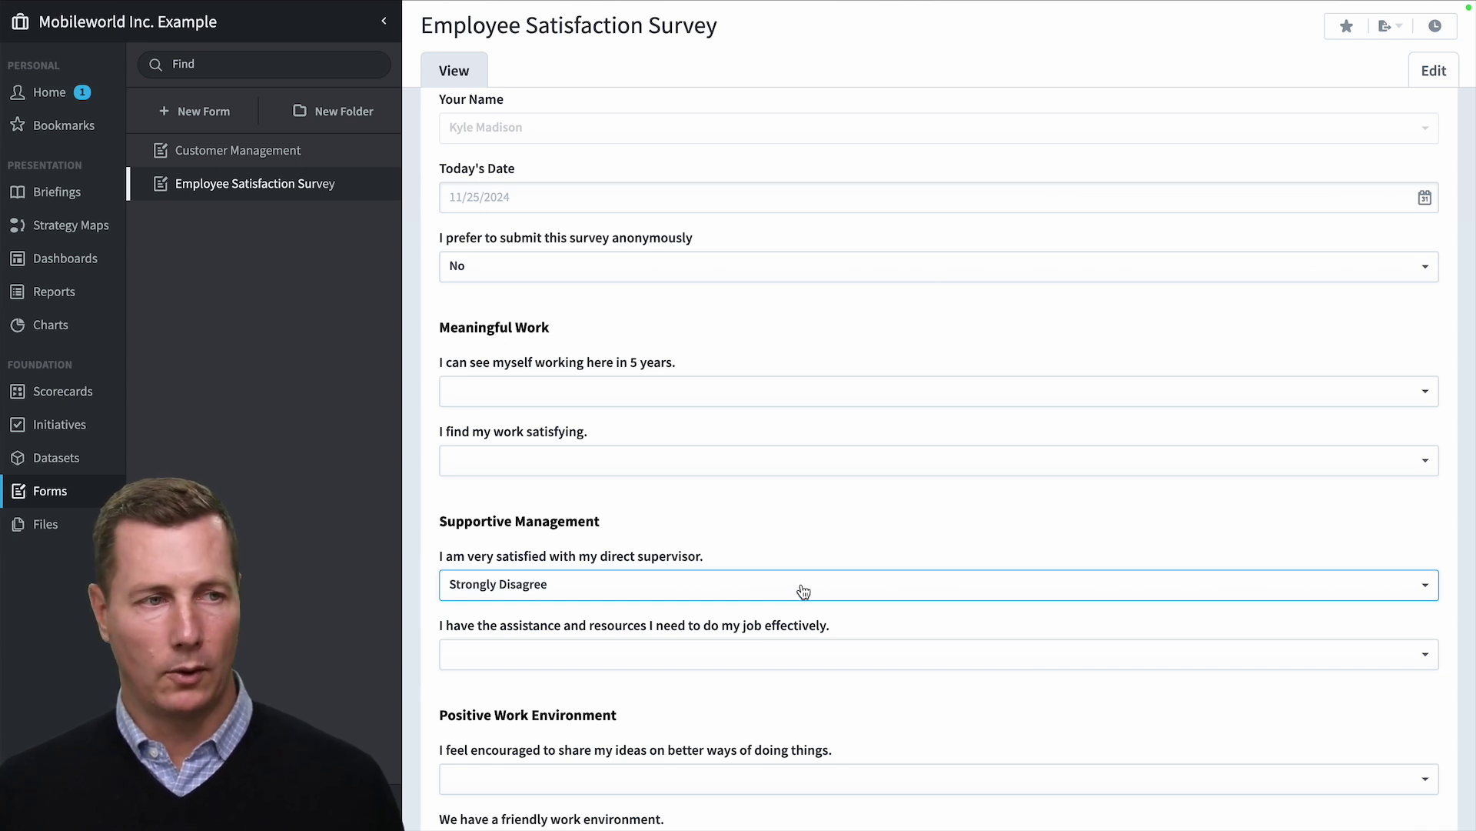
{"action": "scroll", "coordinate": [805, 590], "scroll_direction": "up", "scroll_amount": 4}
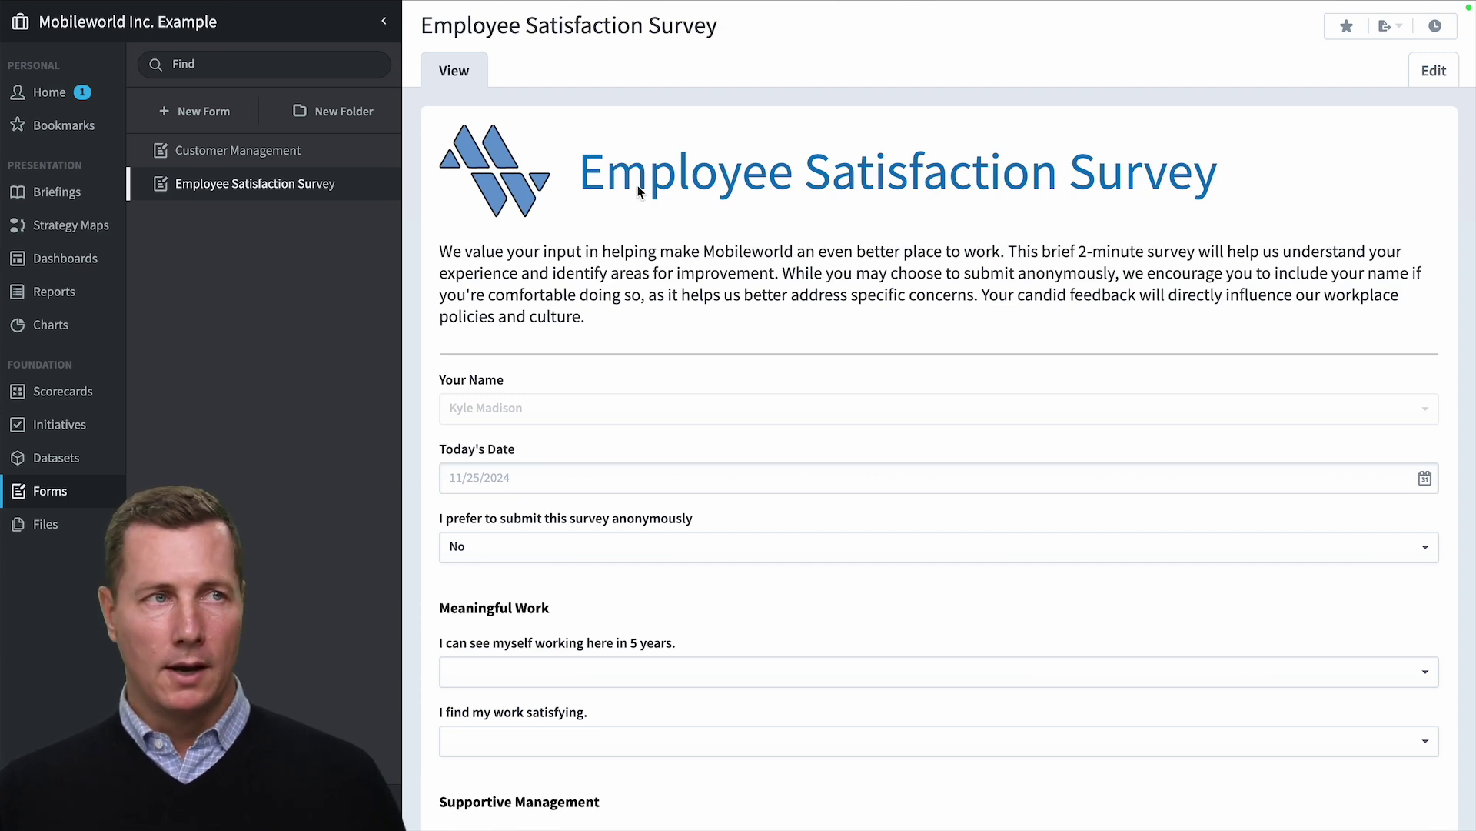
- Switch the Employee Satisfaction Survey form to editing, discarding the unsaved answer, and look at the widgets that can be added
{"action": "left_click", "coordinate": [1435, 71]}
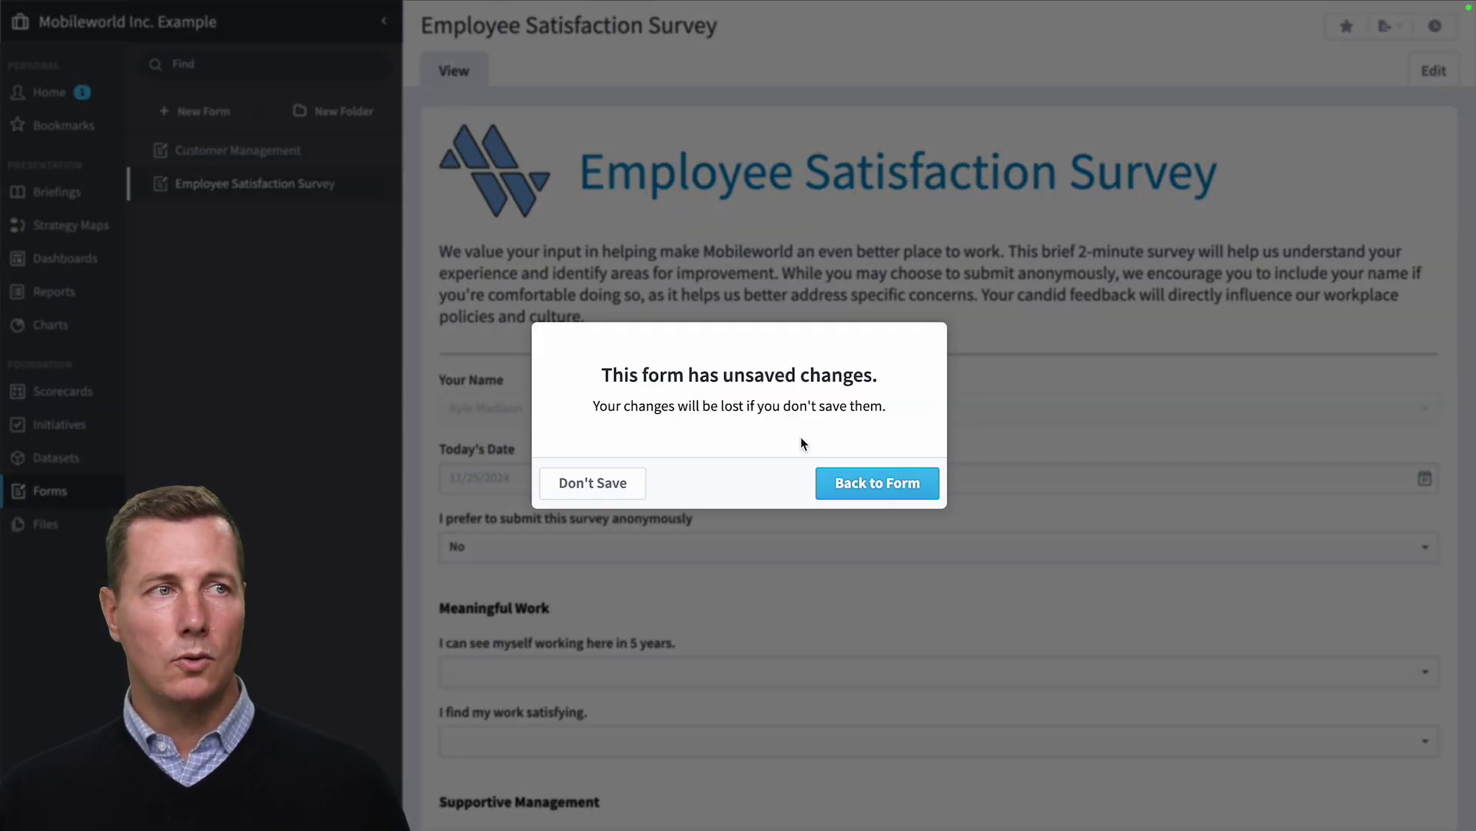
{"action": "left_click", "coordinate": [597, 483]}
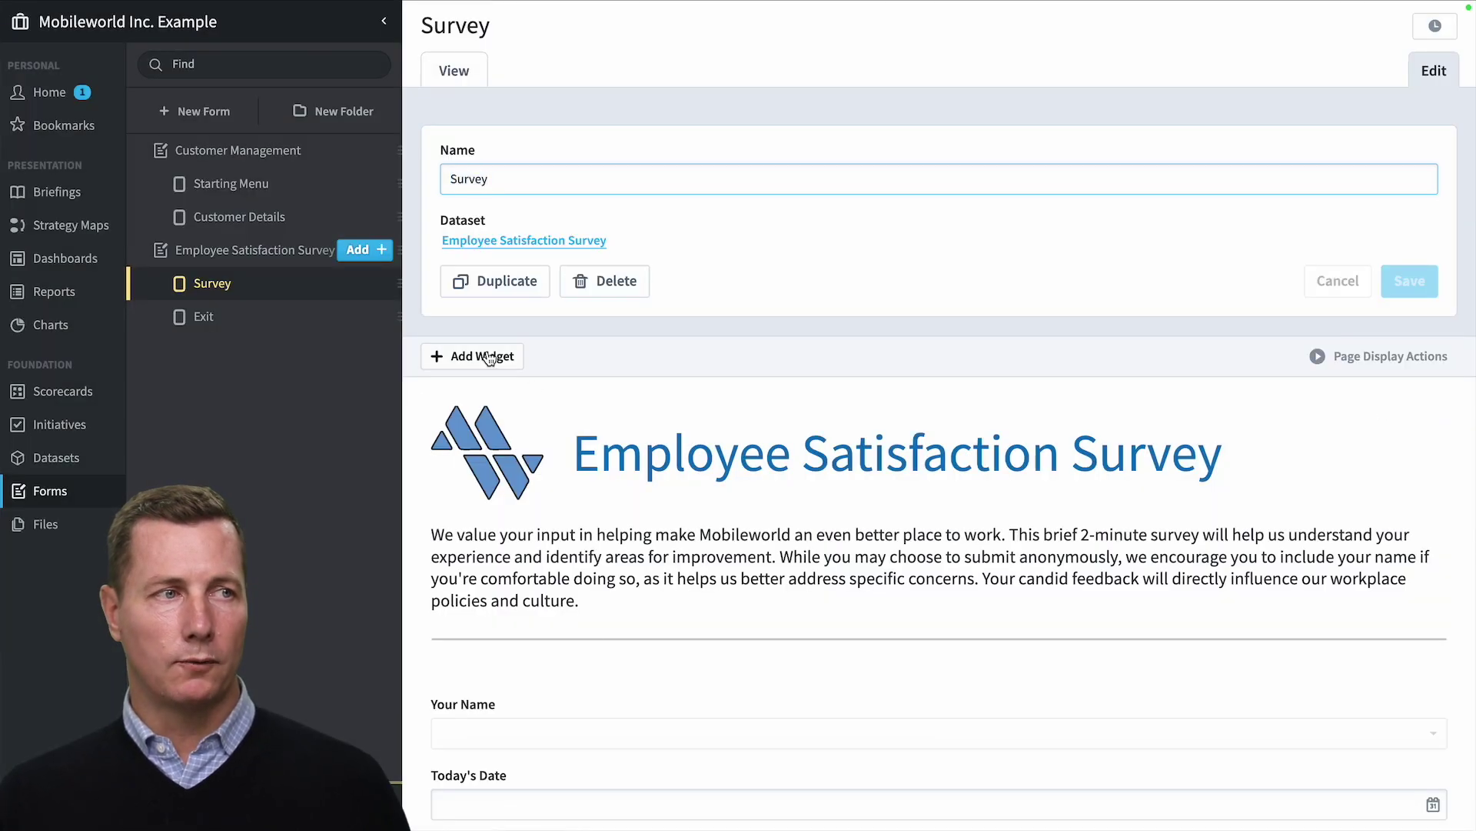
{"action": "left_click", "coordinate": [483, 358]}
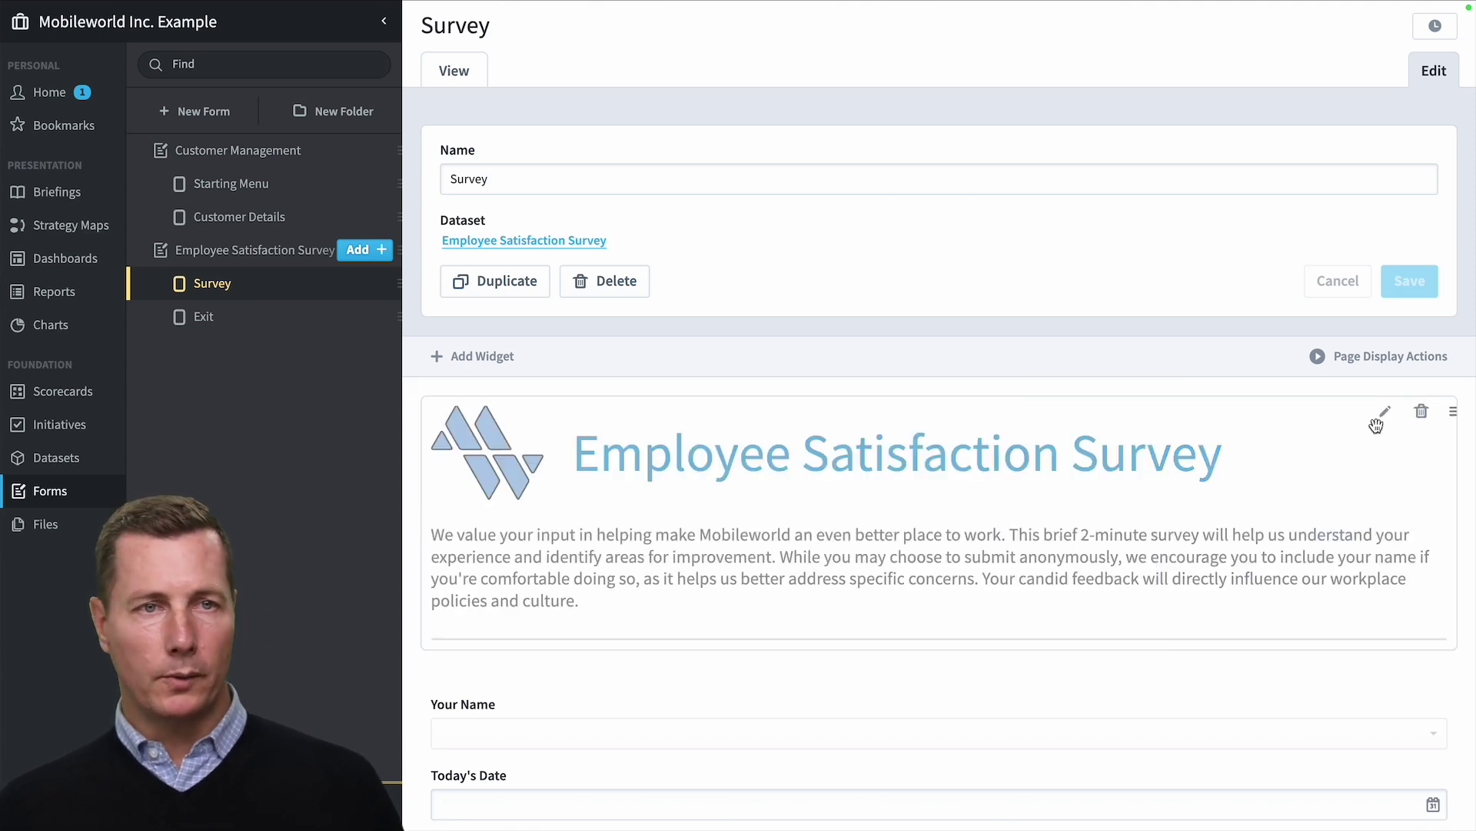
- Inspect the logo, title and introduction text in the Survey page's header dashboard widget, review the addable widget types, and close the editor
{"action": "left_click", "coordinate": [1383, 413]}
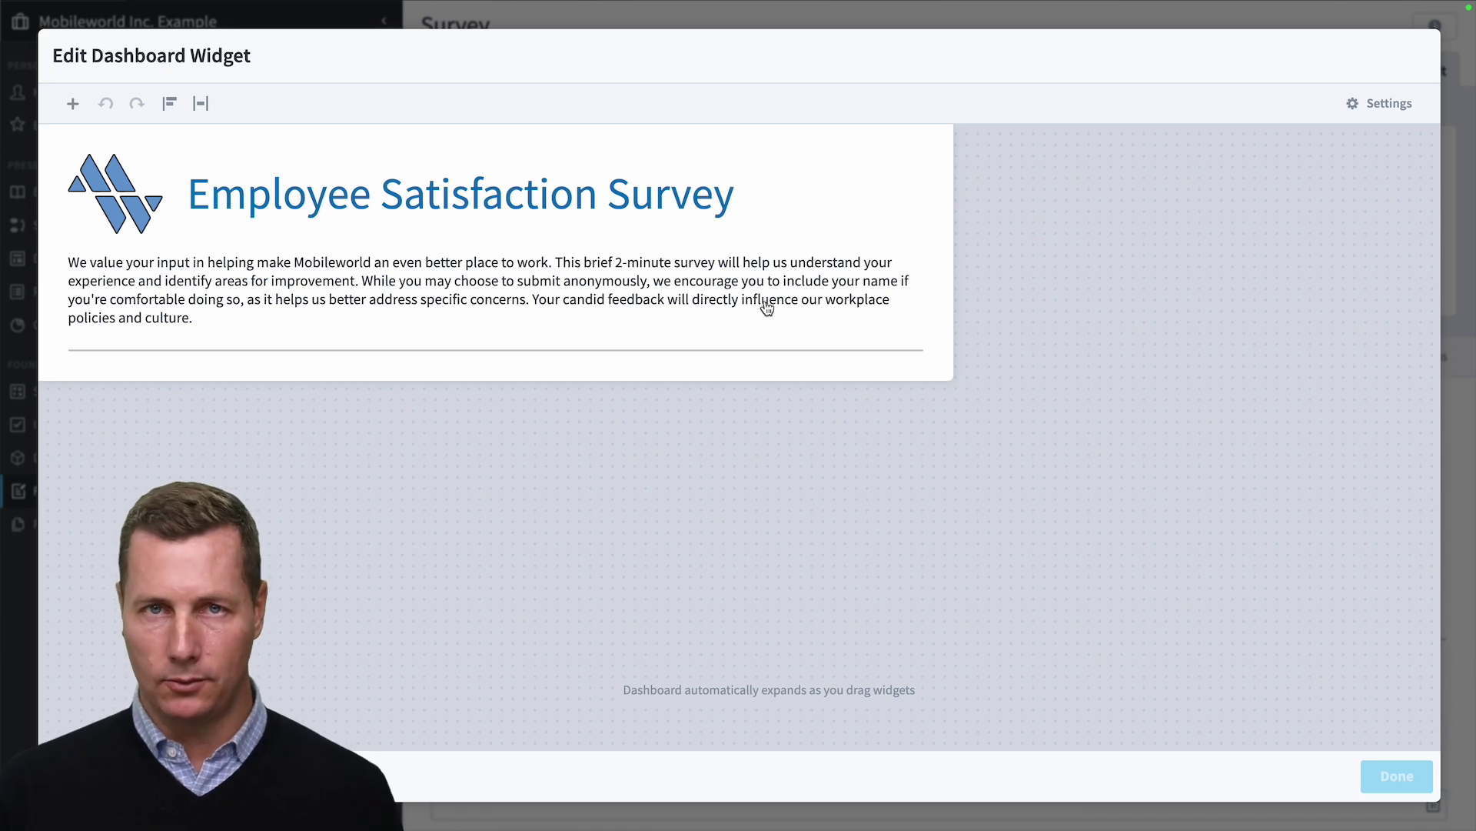
{"action": "left_click", "coordinate": [91, 205]}
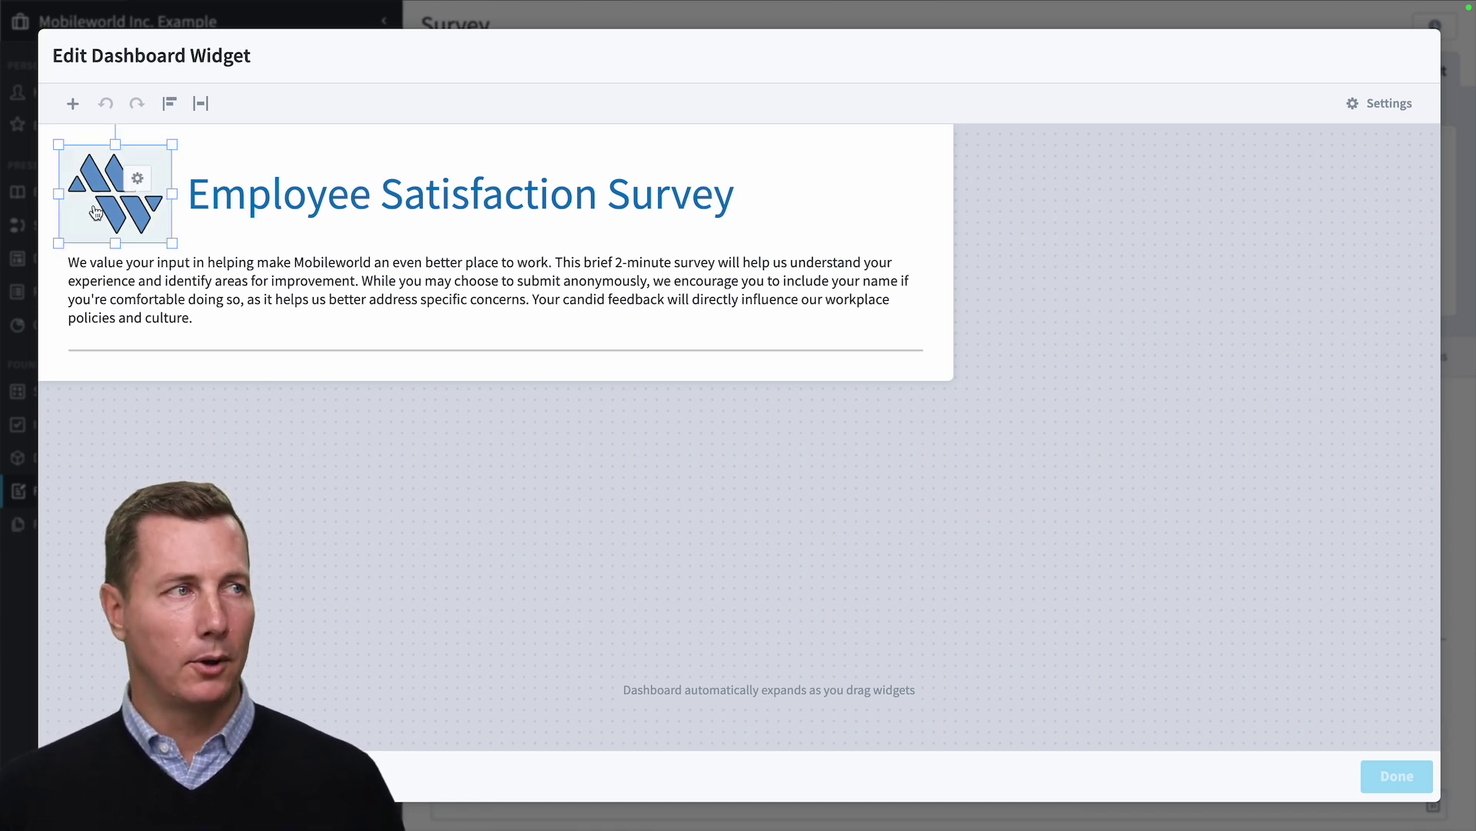
{"action": "left_click", "coordinate": [303, 202]}
{"action": "left_click", "coordinate": [351, 304]}
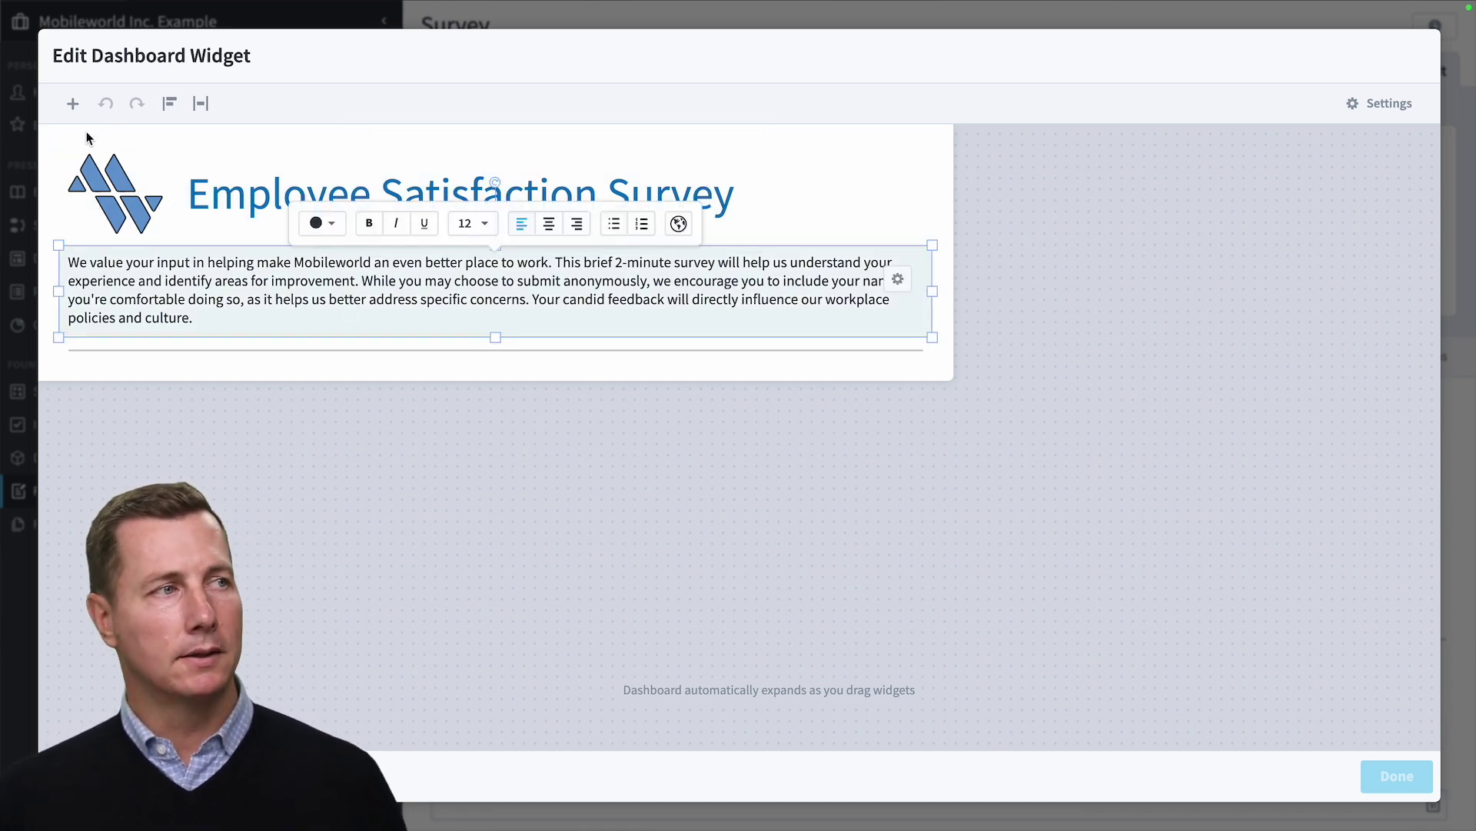
{"action": "left_click", "coordinate": [73, 103]}
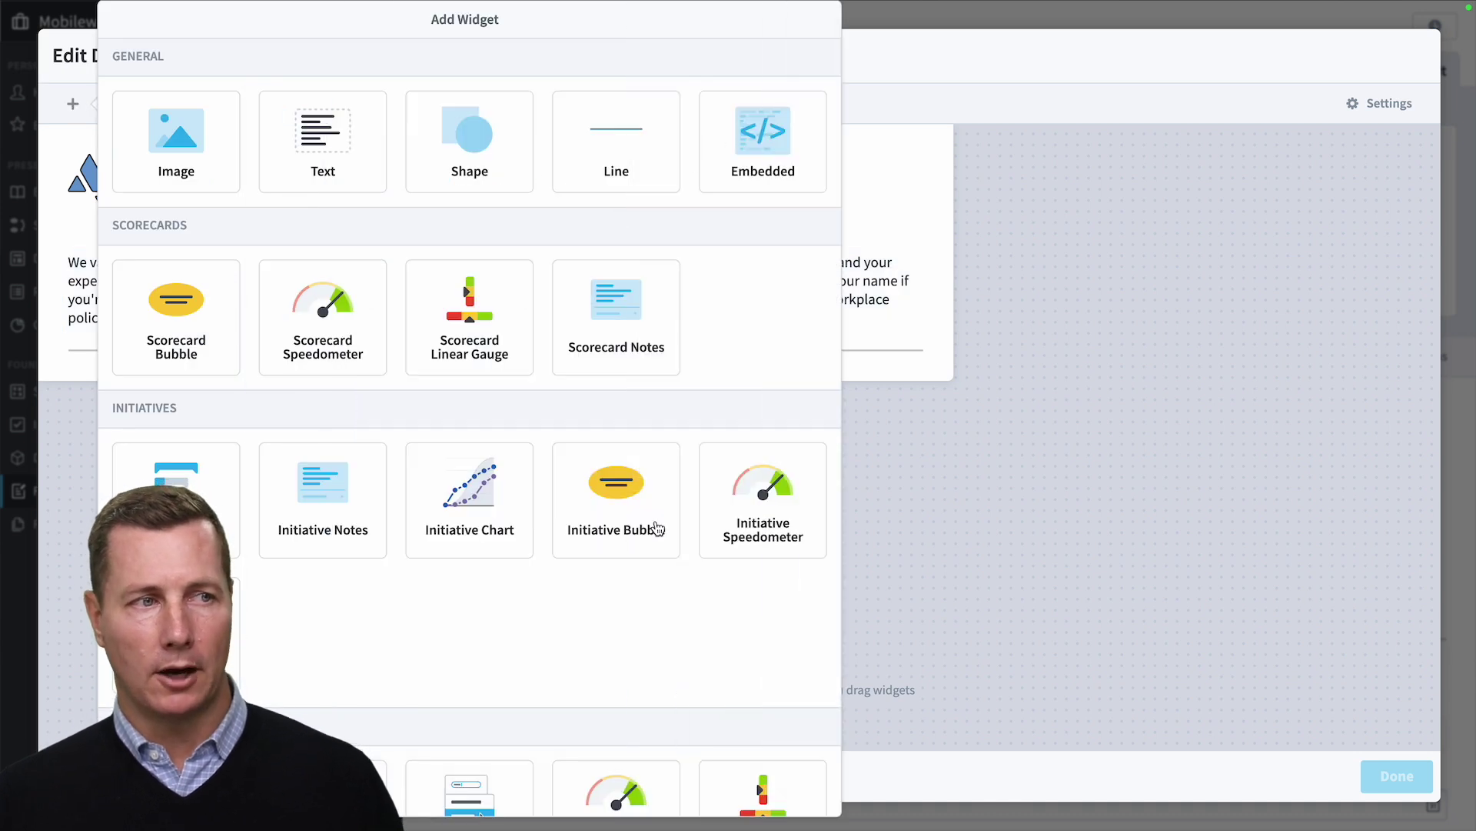
{"action": "left_click", "coordinate": [1209, 446]}
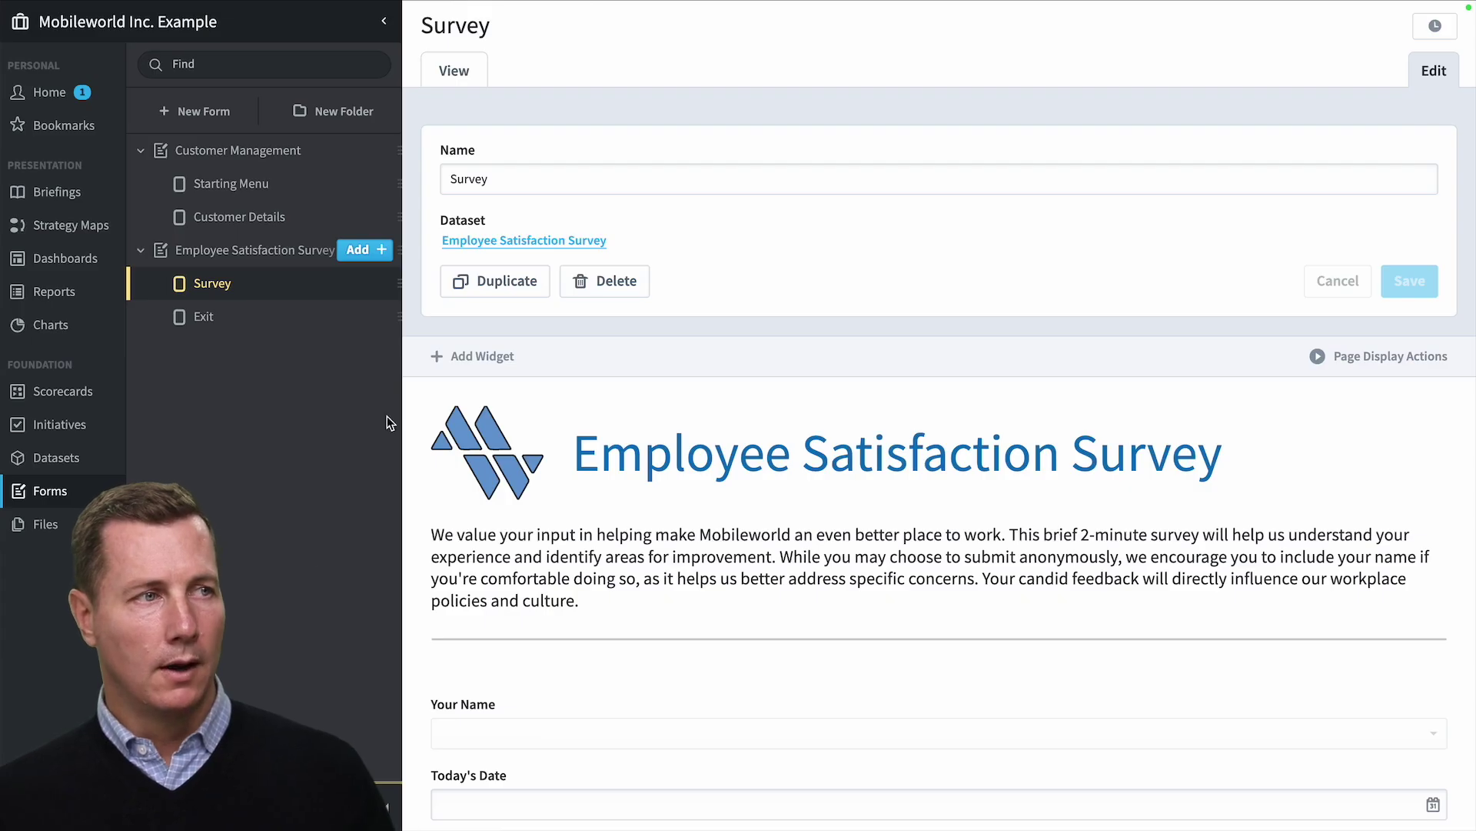
- View the Customer Management form's Starting Menu and Customer Details pages, and check the filter field of the sales dashboard widget without changing it
{"action": "left_click", "coordinate": [277, 185]}
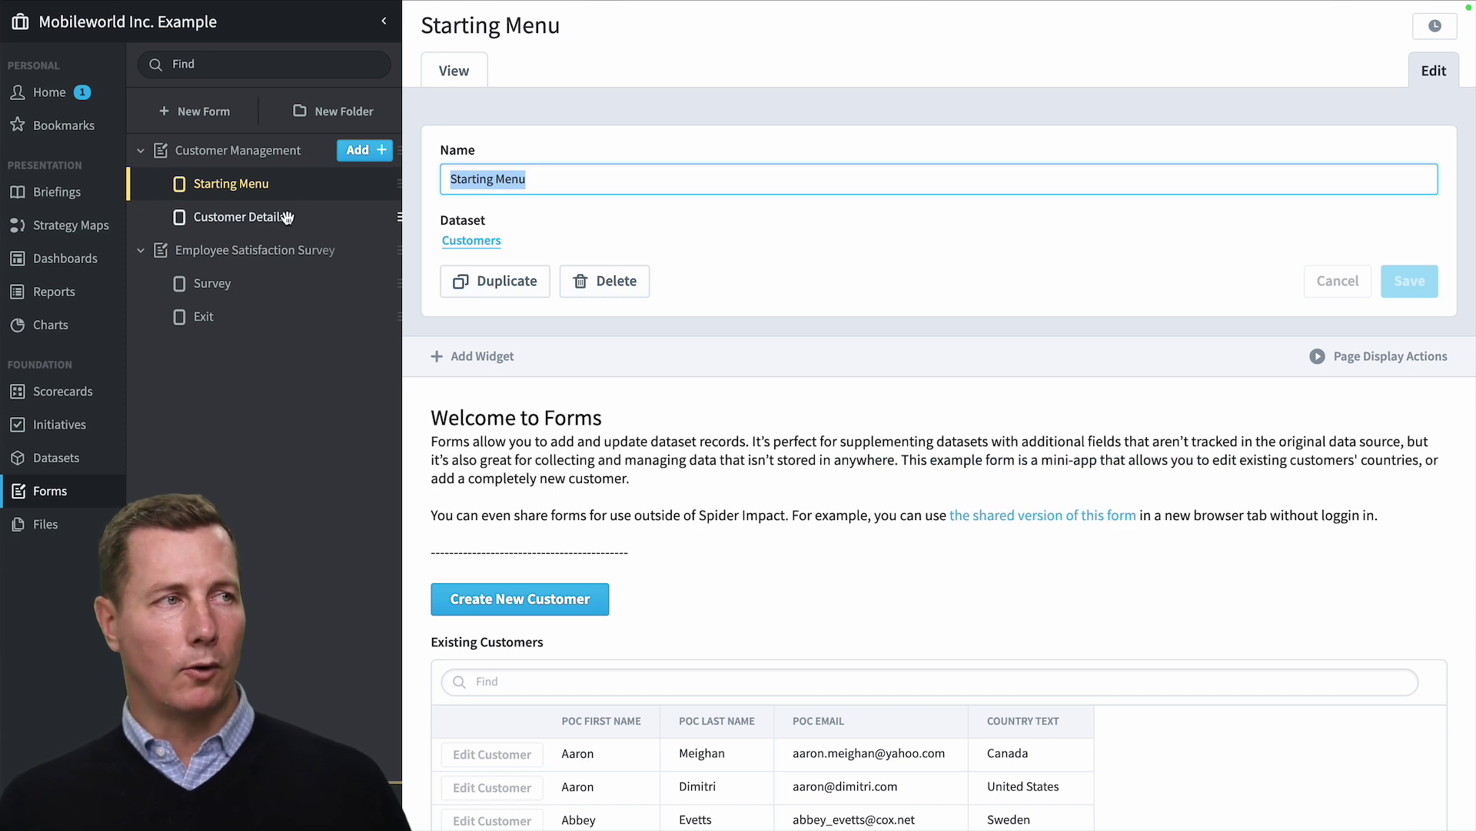
{"action": "left_click", "coordinate": [286, 218]}
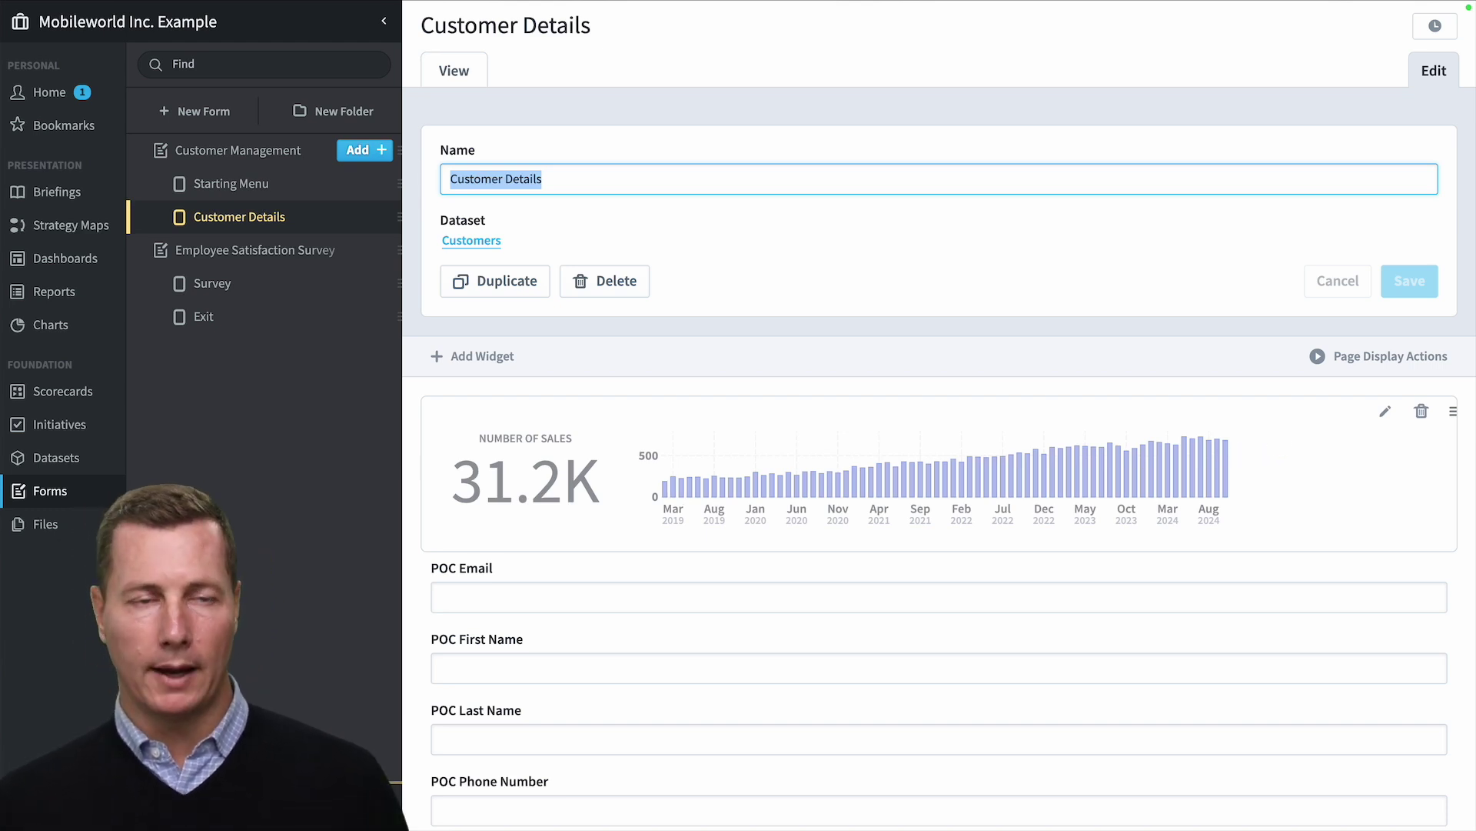
{"action": "left_click", "coordinate": [1388, 414]}
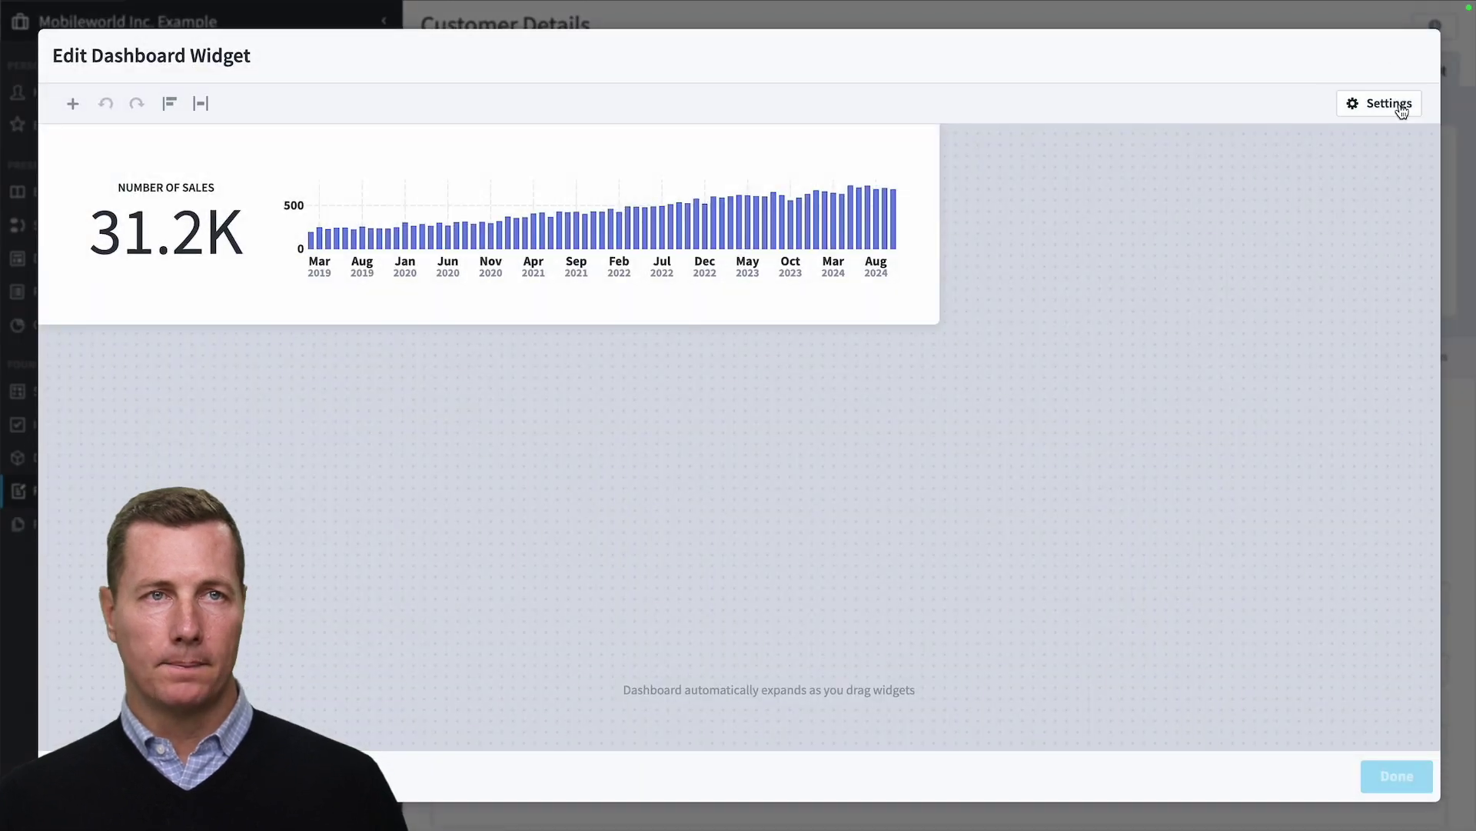
{"action": "left_click", "coordinate": [1398, 105]}
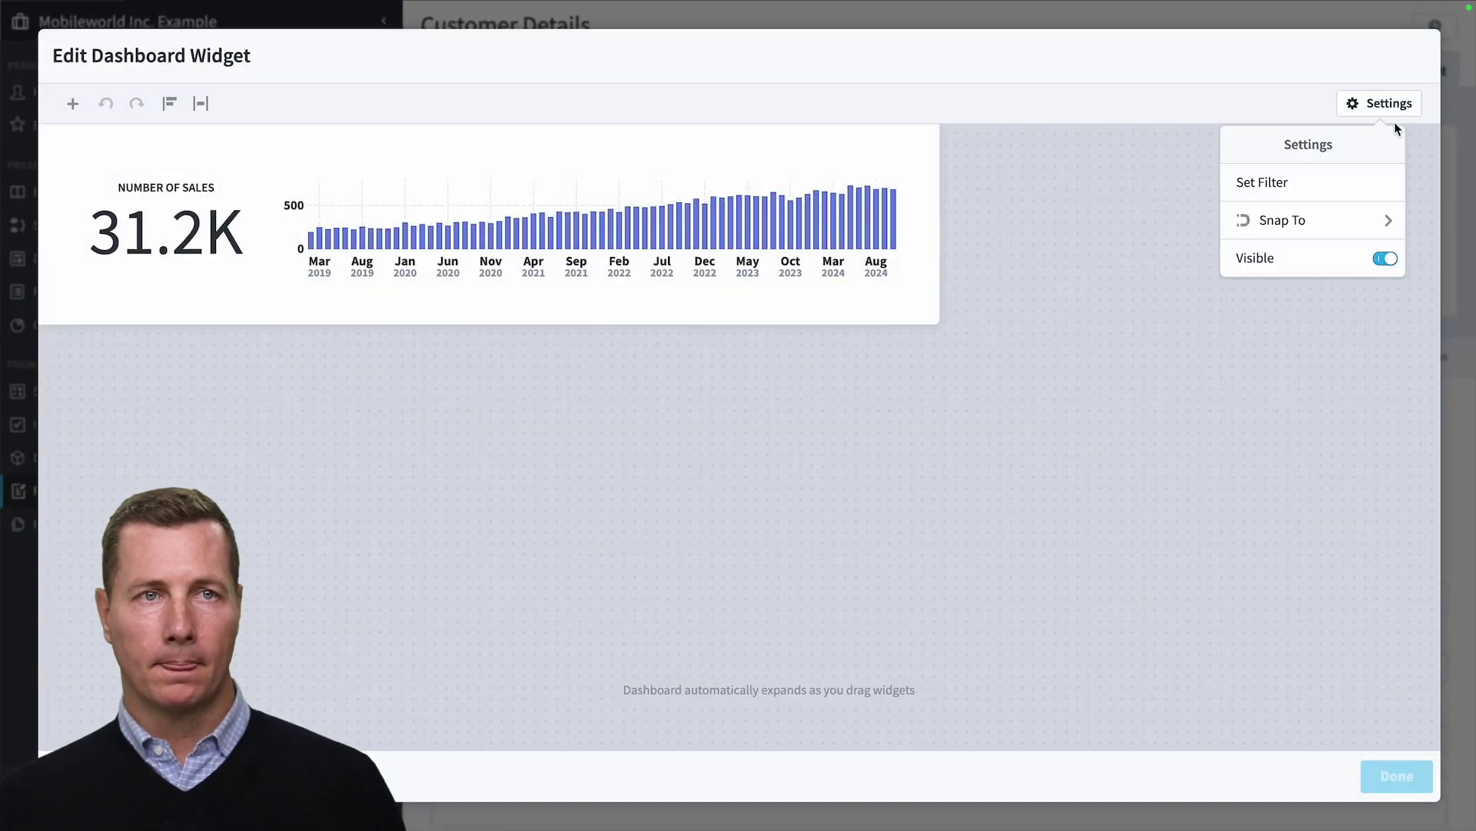
{"action": "left_click", "coordinate": [1333, 188]}
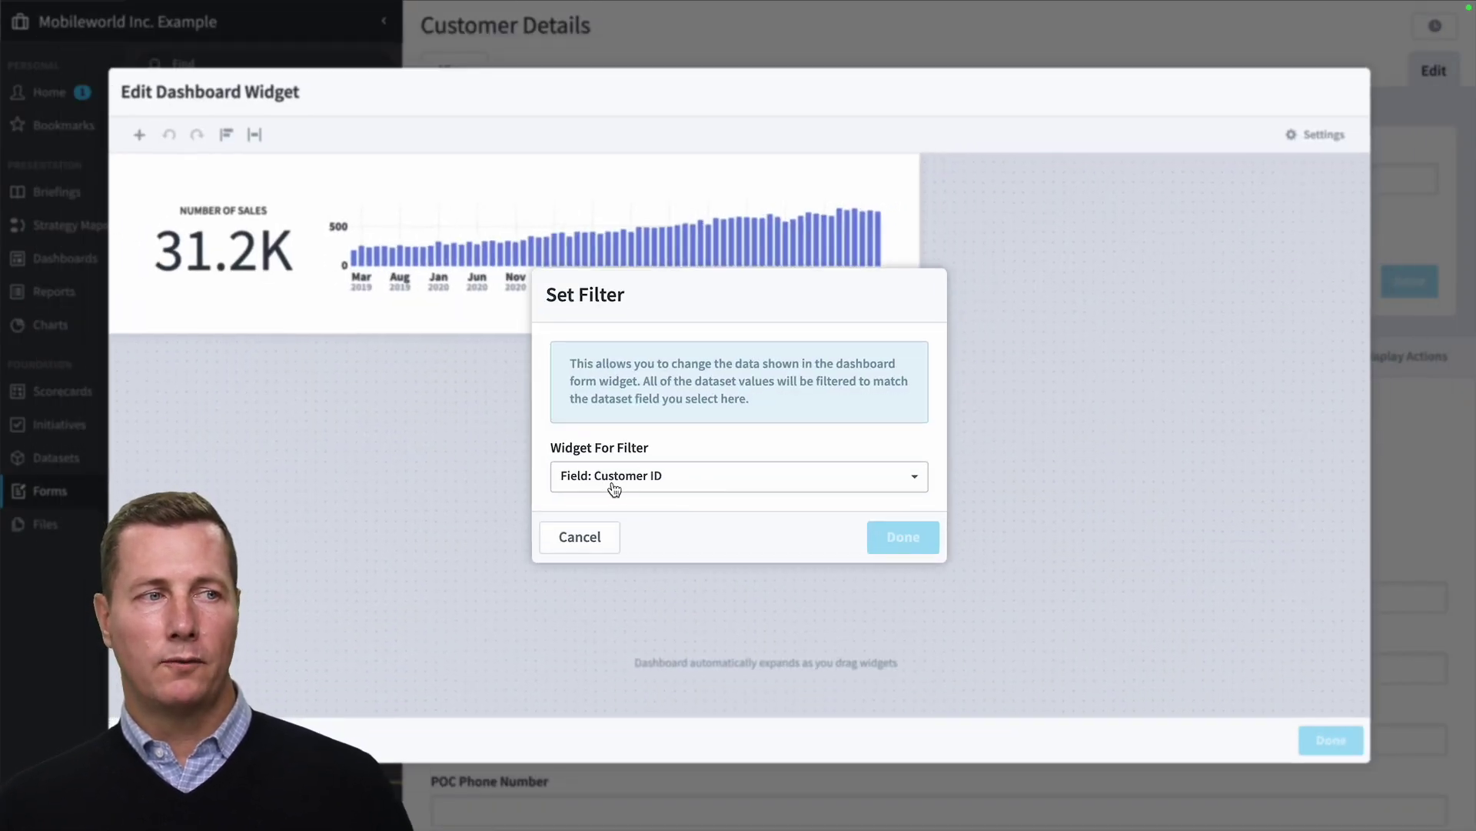
{"action": "left_click", "coordinate": [580, 537]}
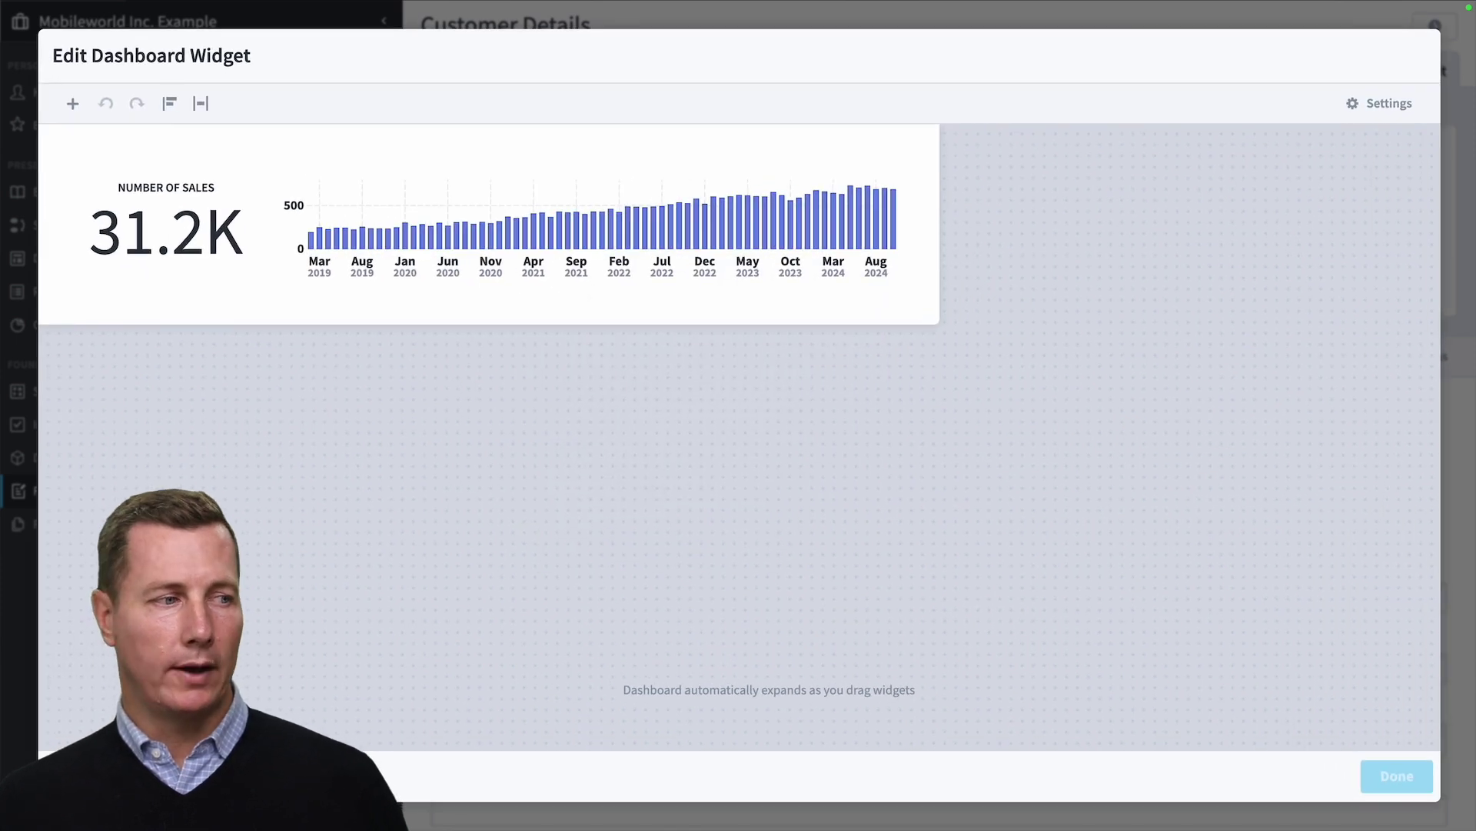
{"action": "key", "text": "Escape"}
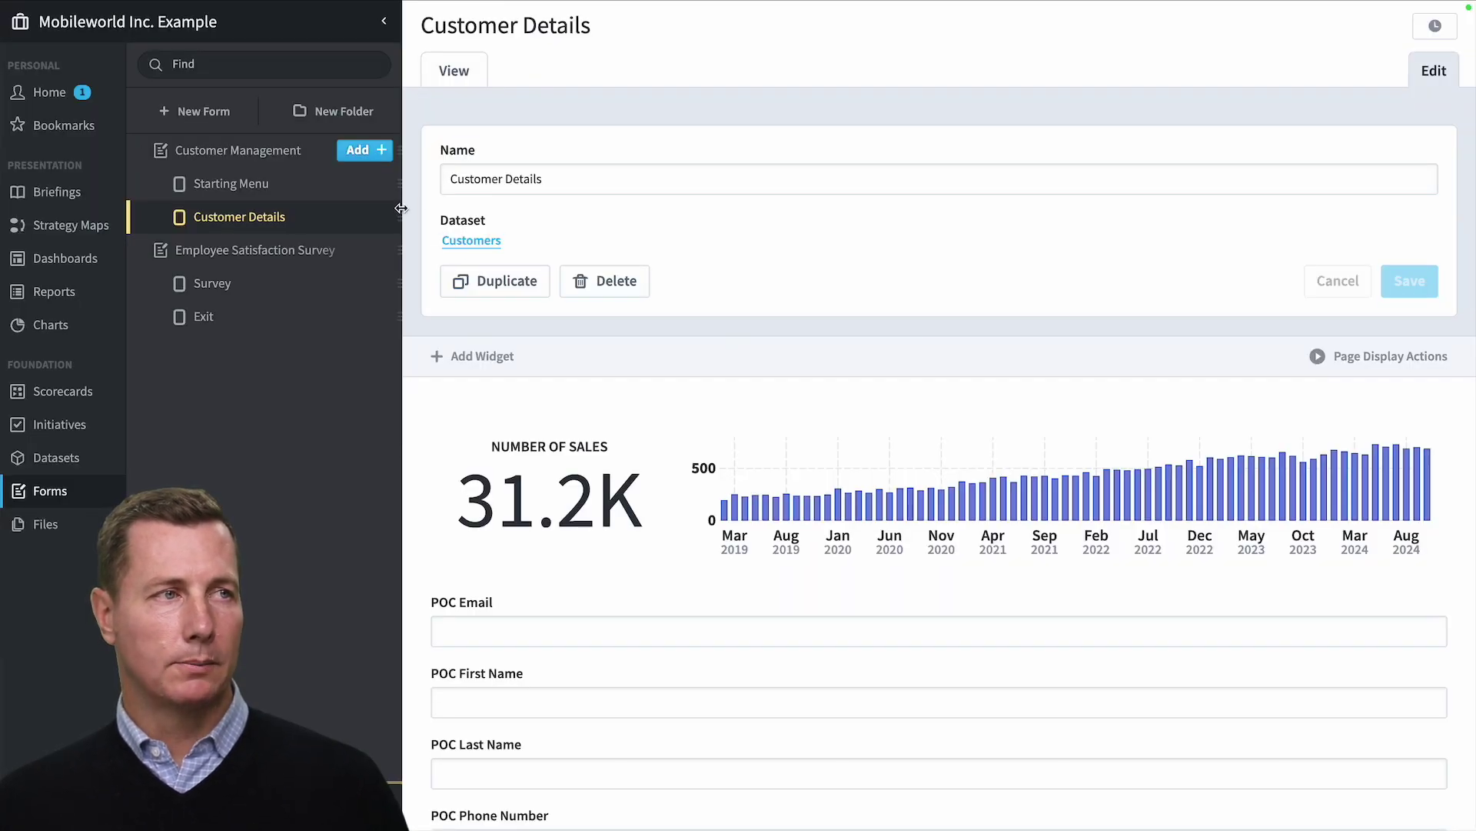
- Return the Customer Management form to viewing, open the record of the listed customer from India, and cancel without saving
{"action": "left_click", "coordinate": [454, 71]}
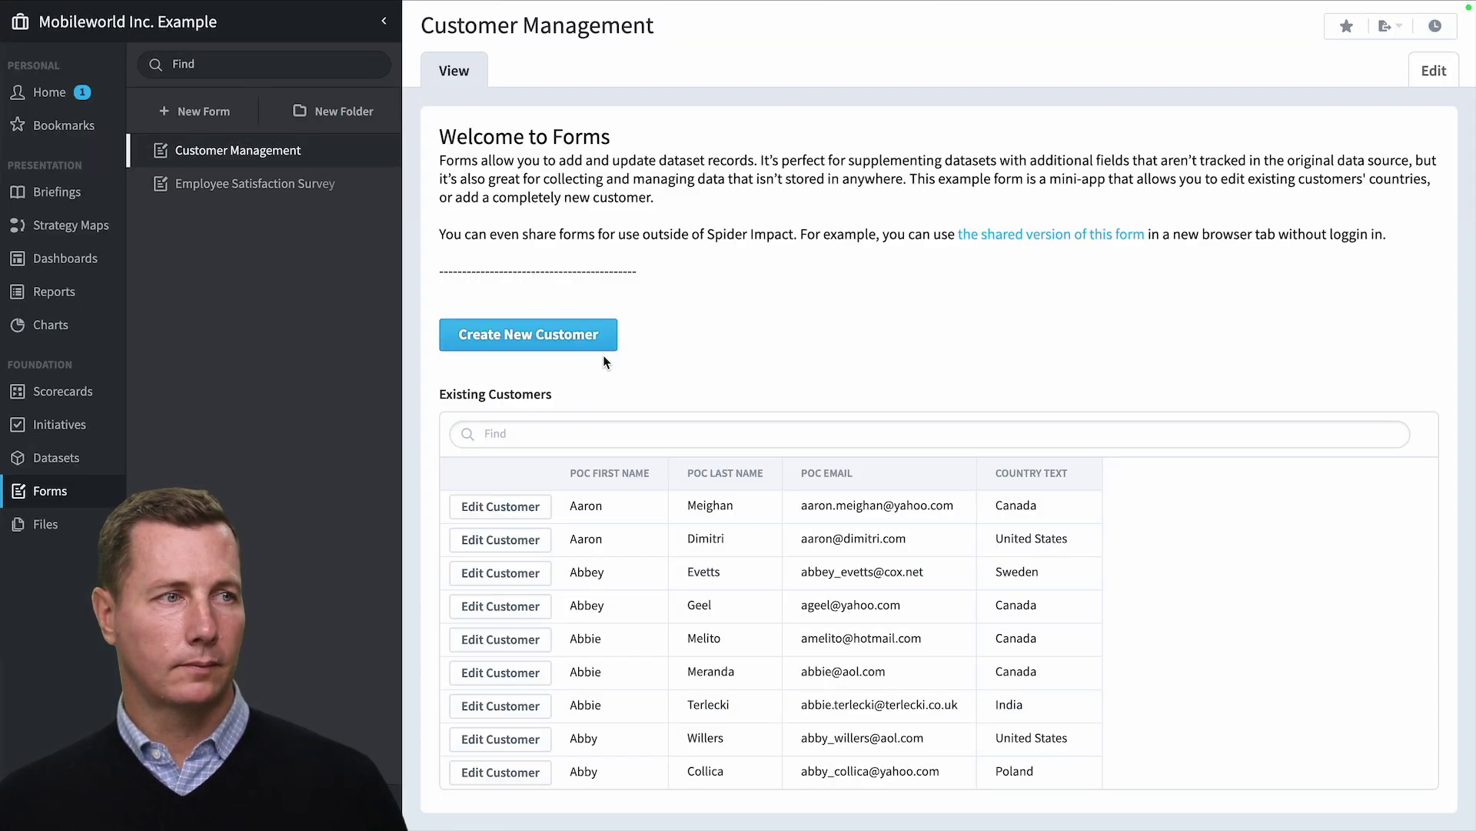
{"action": "left_click", "coordinate": [528, 713]}
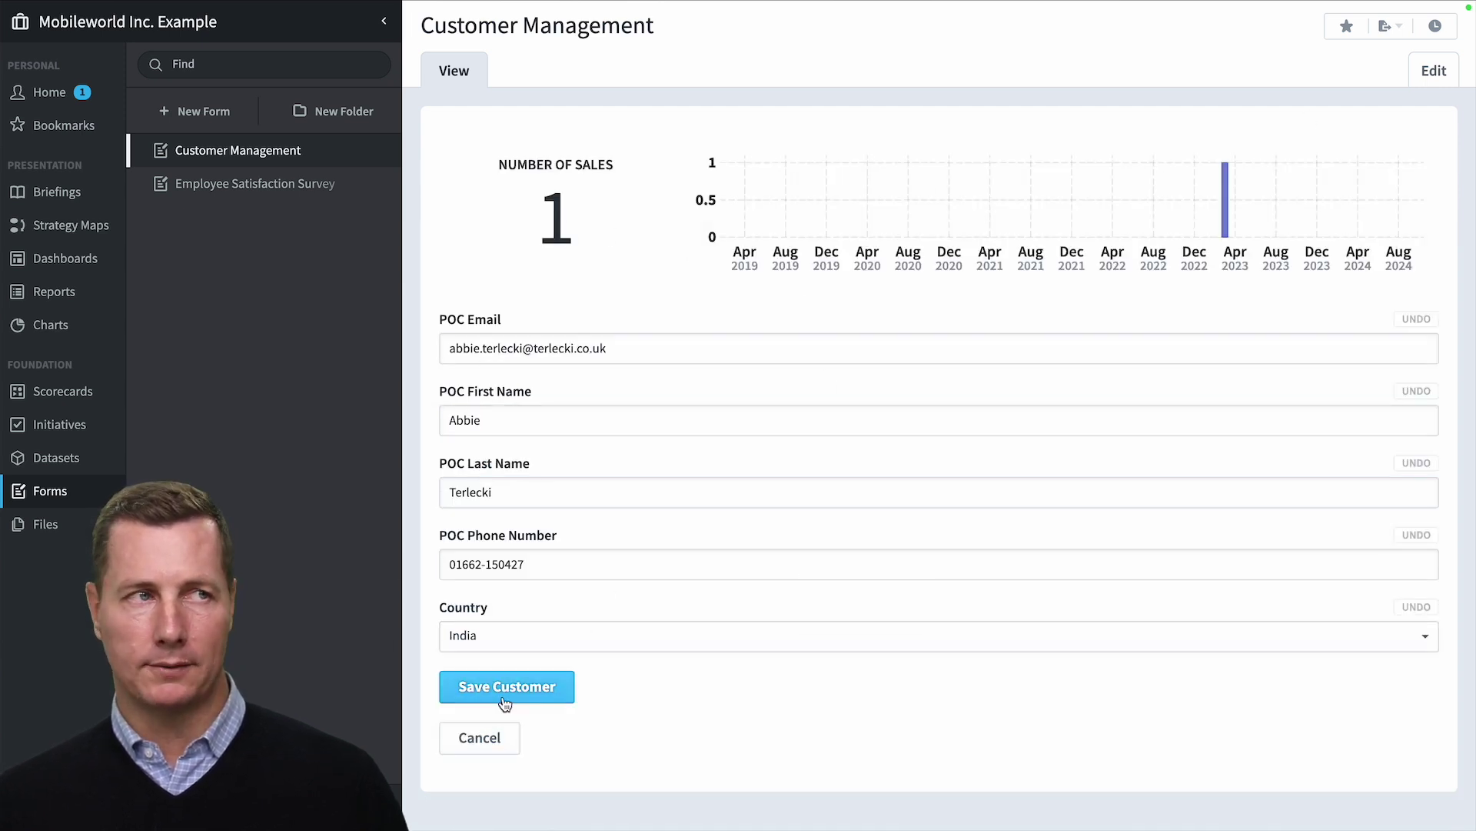
{"action": "left_click", "coordinate": [501, 739]}
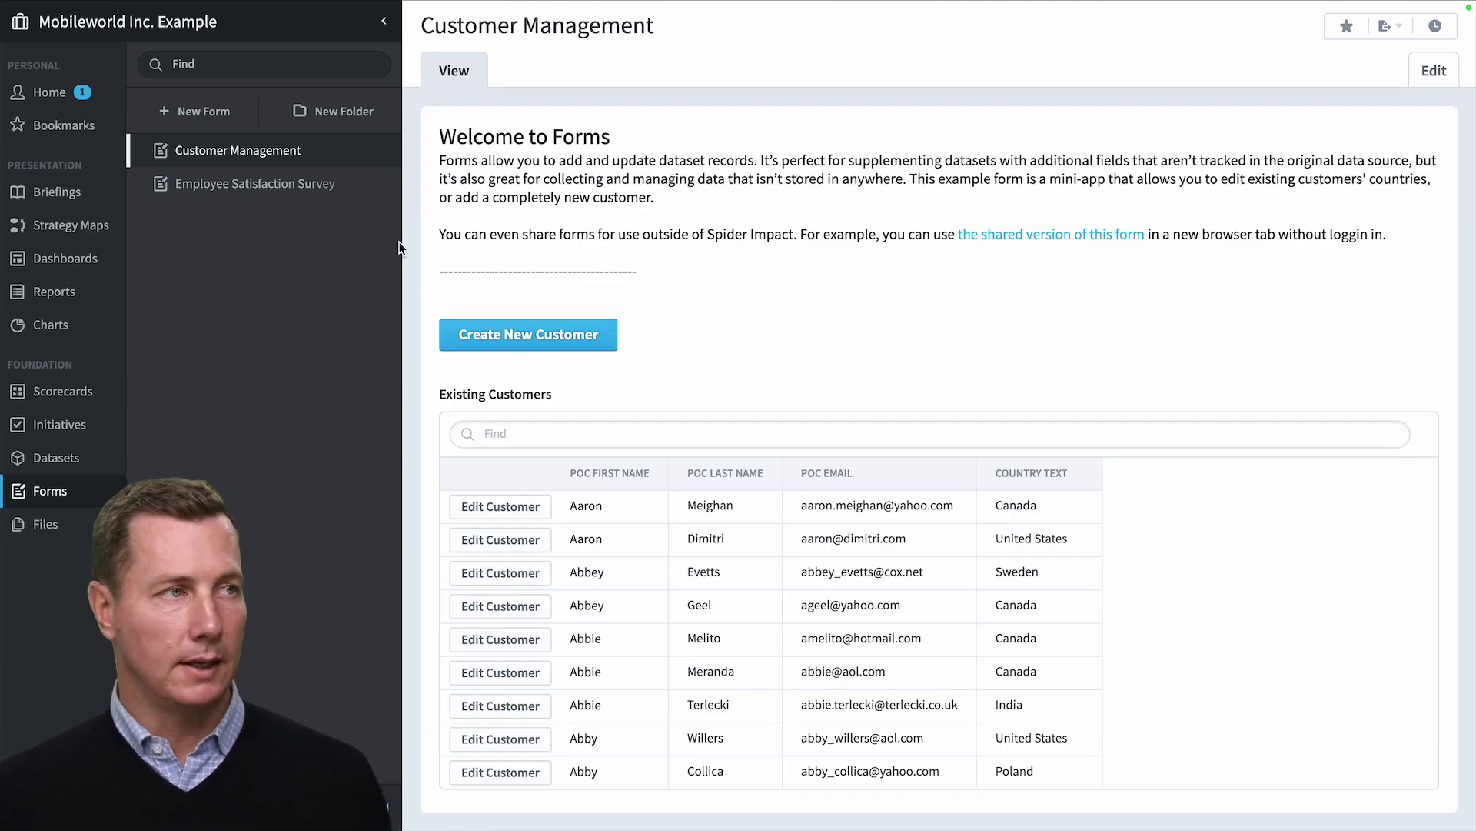
- Open the Employee Satisfaction Survey form for viewing and answer Yes to the question about submitting the survey anonymously
{"action": "left_click", "coordinate": [308, 184]}
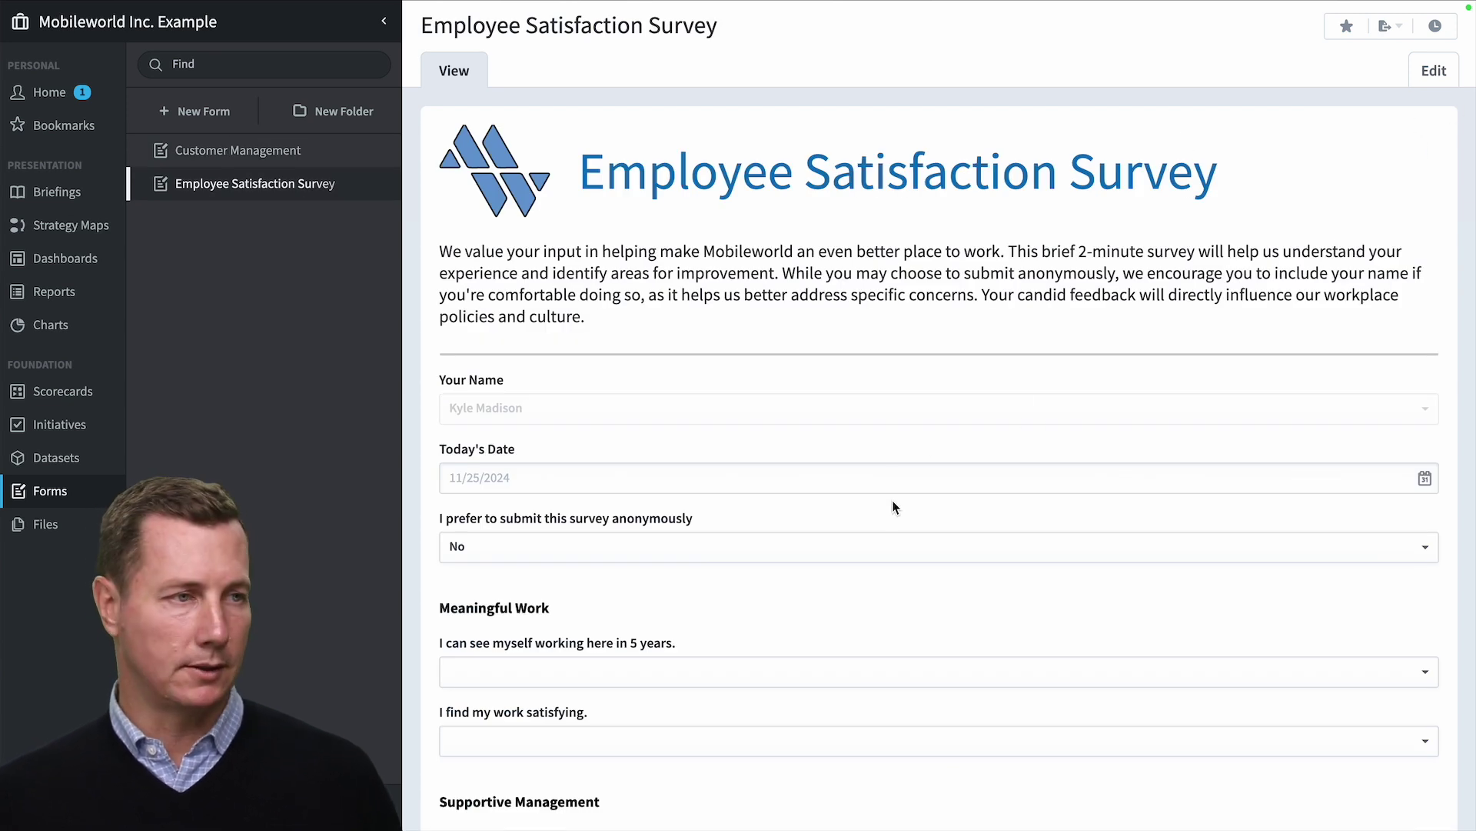
{"action": "left_click", "coordinate": [824, 555]}
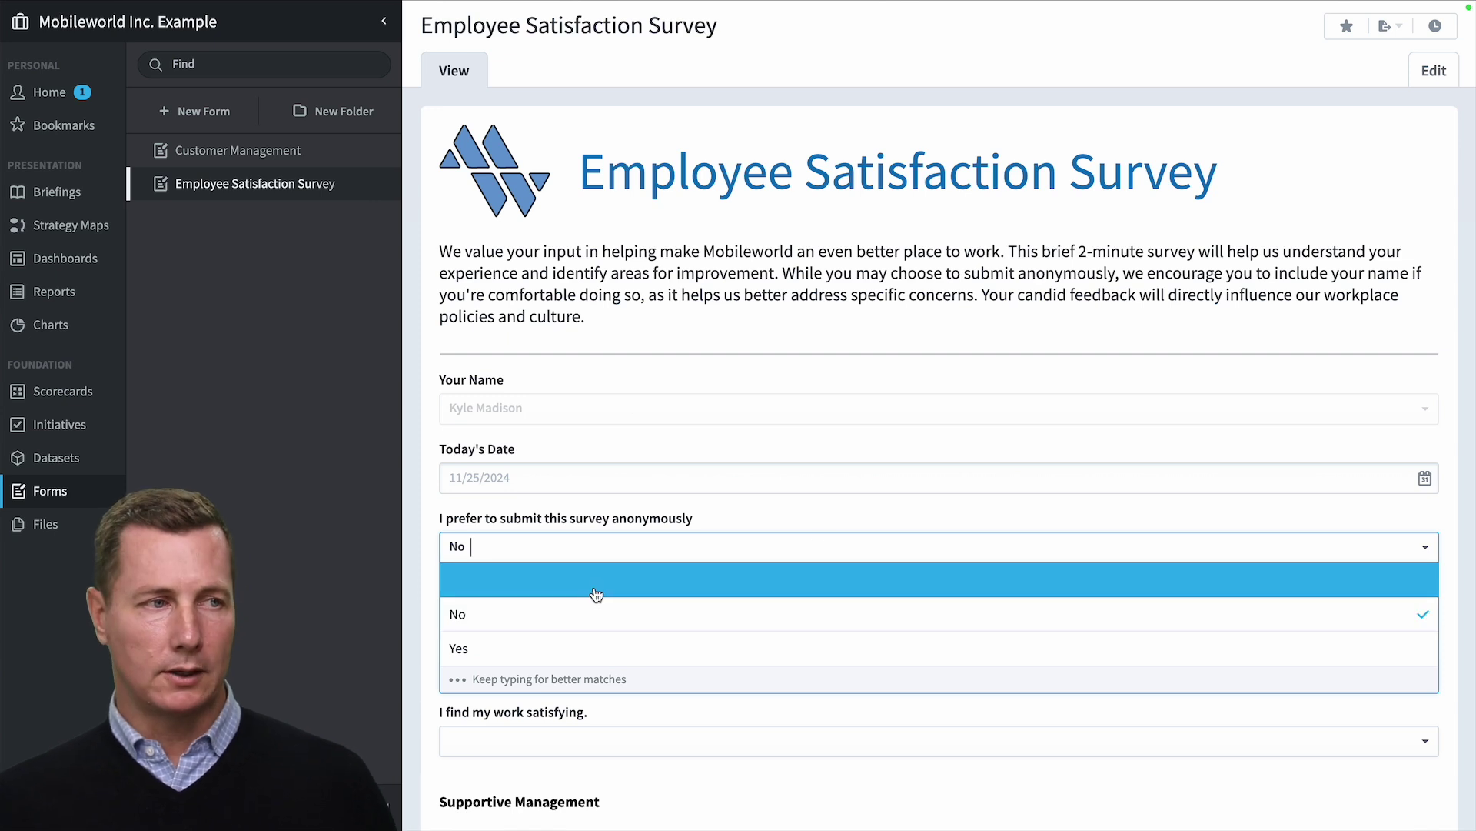
{"action": "left_click", "coordinate": [534, 655]}
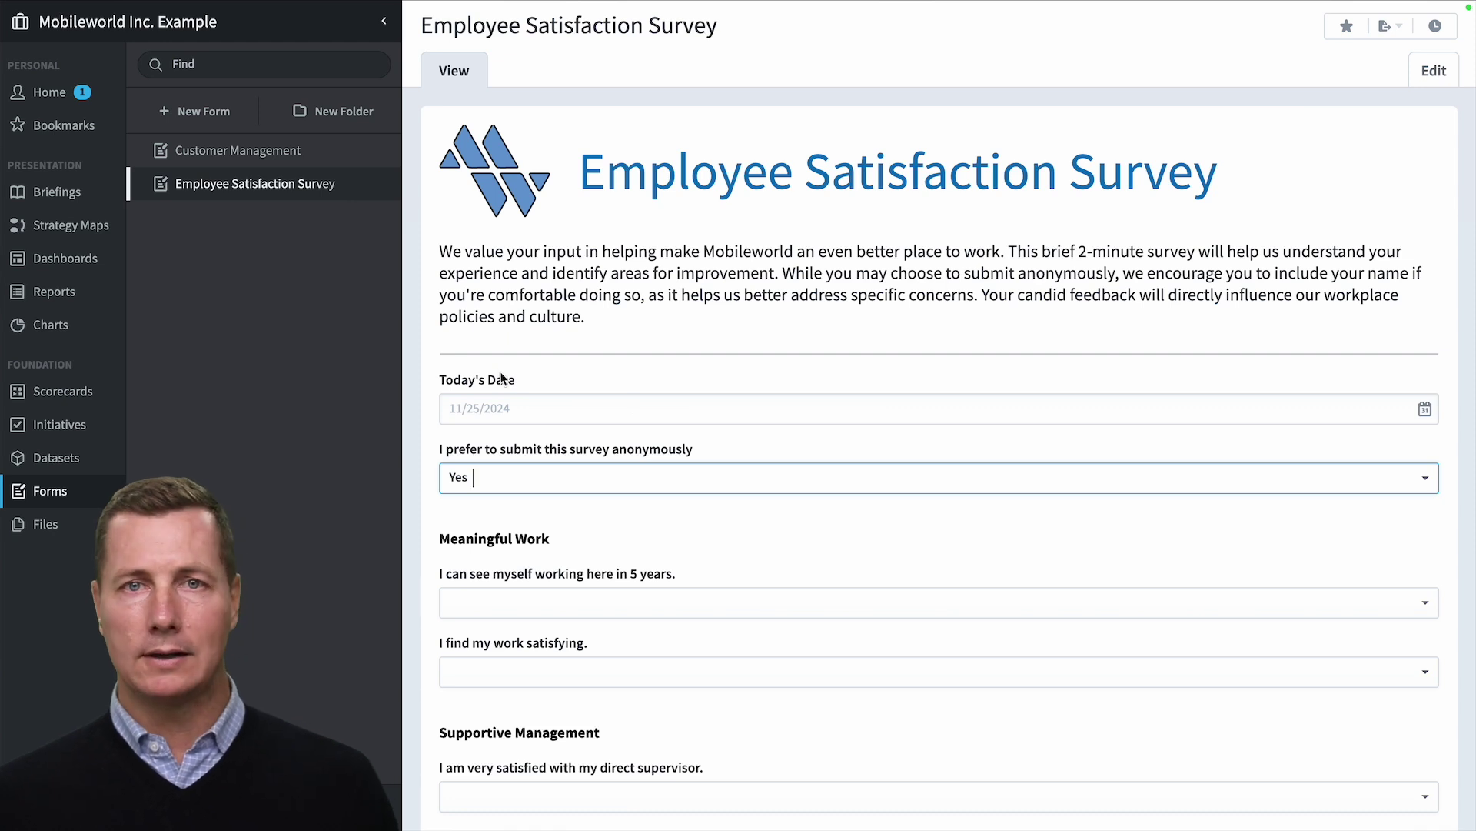
- Switch the form to editing, discarding the unsaved answer, and inspect the Survey page's display actions and Survey Date value options without changing them
{"action": "left_click", "coordinate": [1429, 72]}
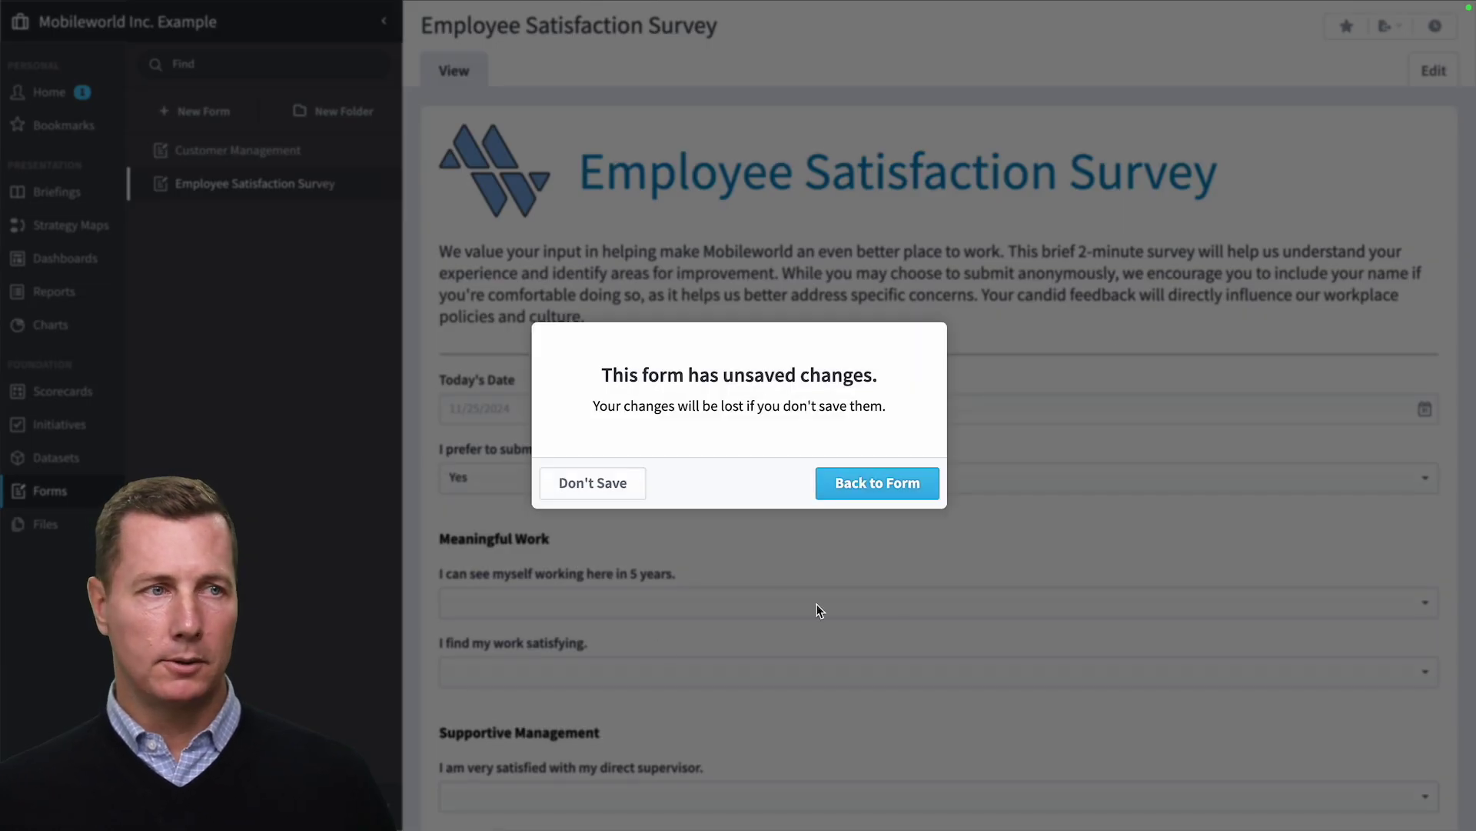
{"action": "left_click", "coordinate": [619, 484]}
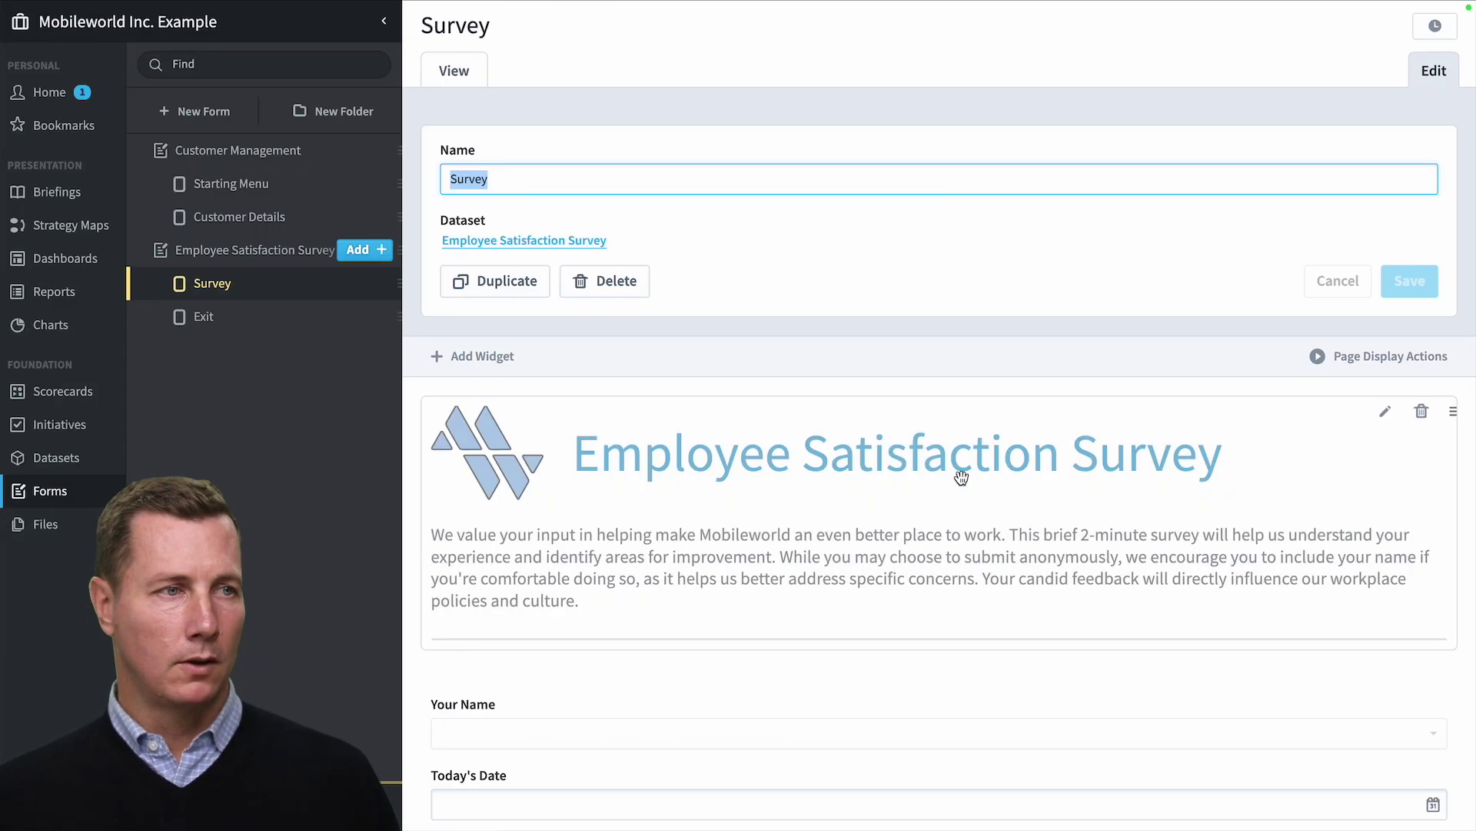
{"action": "left_click", "coordinate": [1350, 358]}
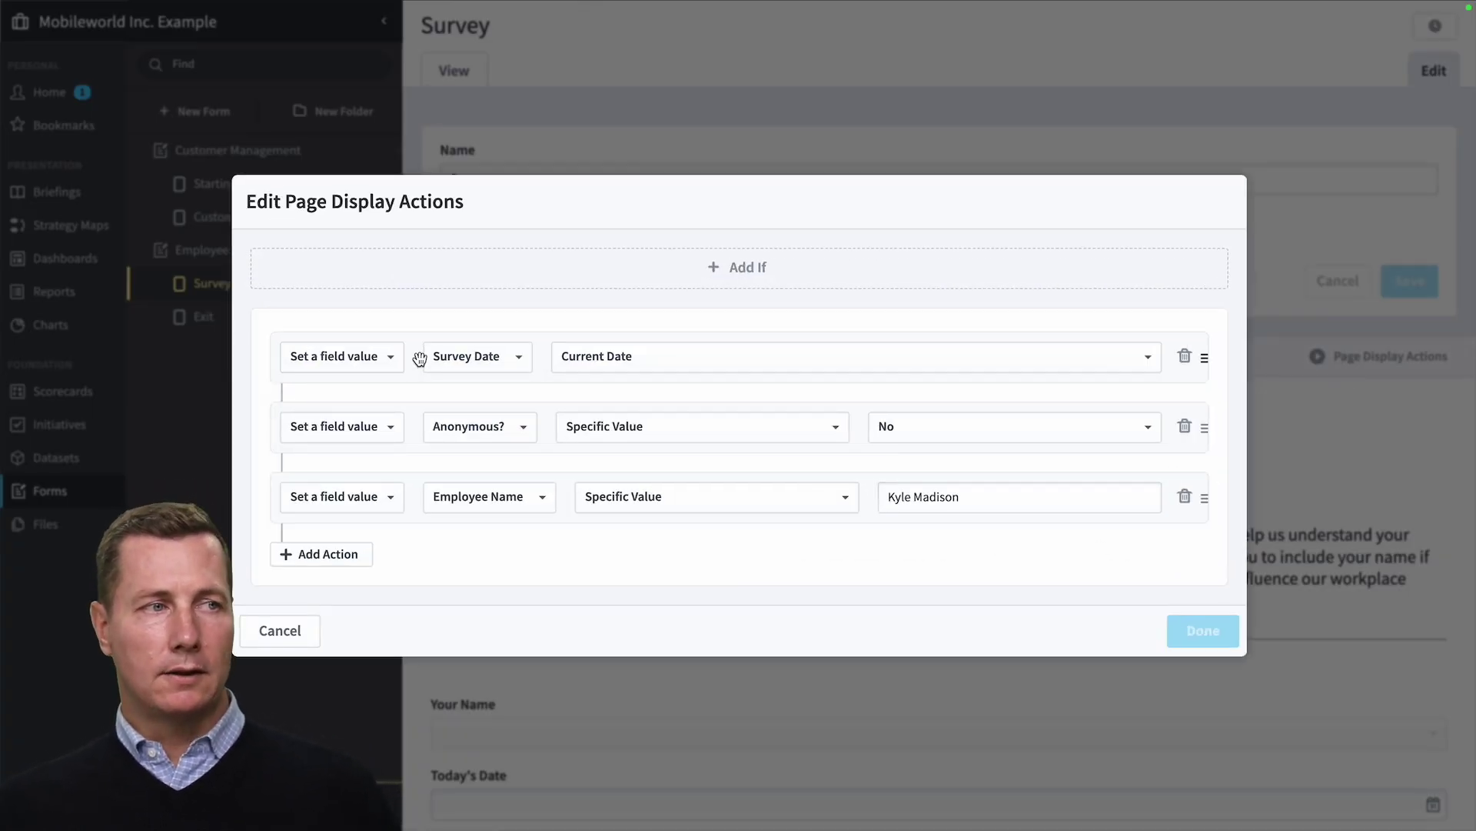
{"action": "left_click", "coordinate": [594, 357]}
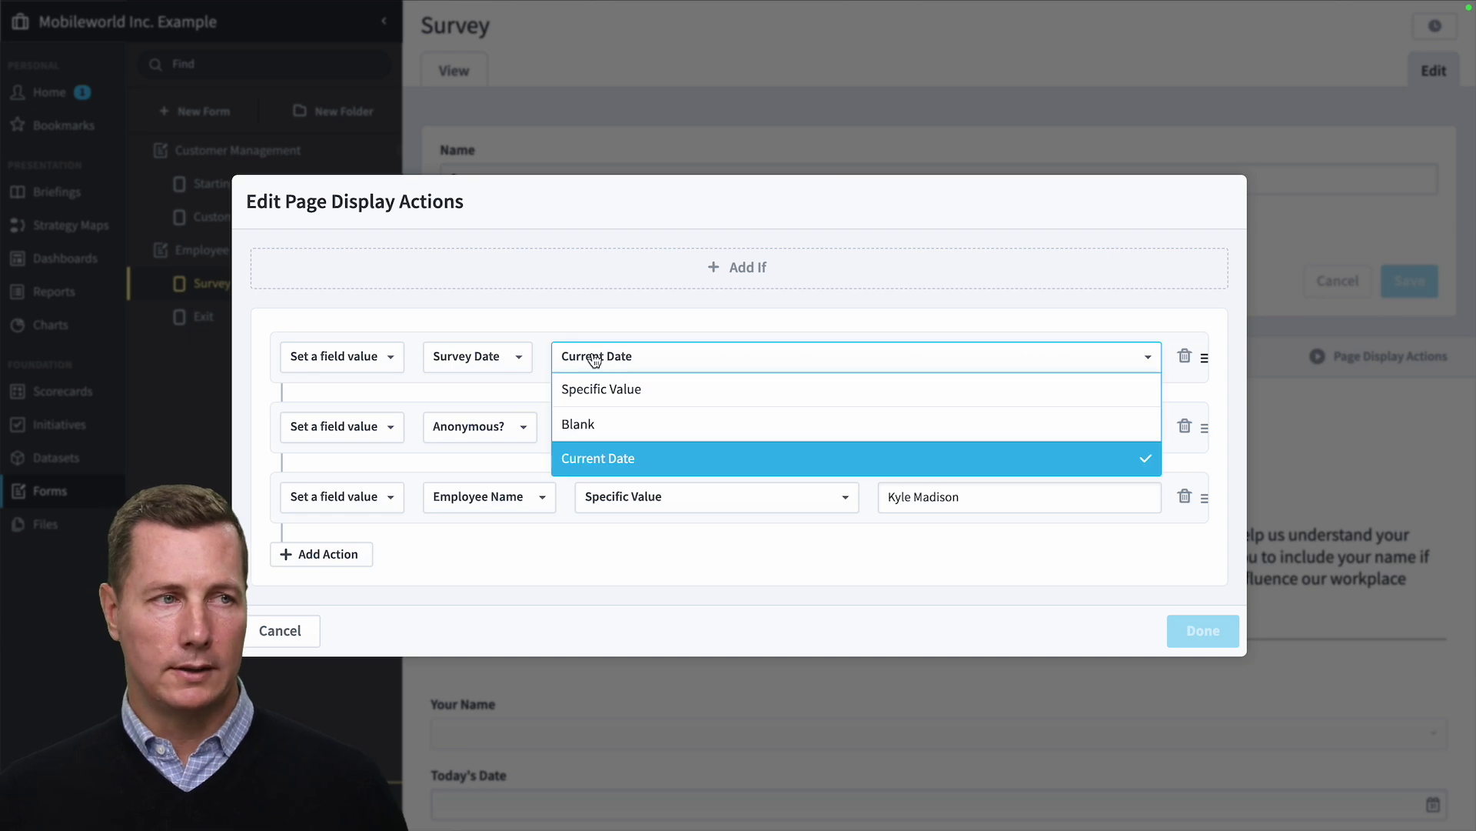
{"action": "left_click", "coordinate": [565, 311]}
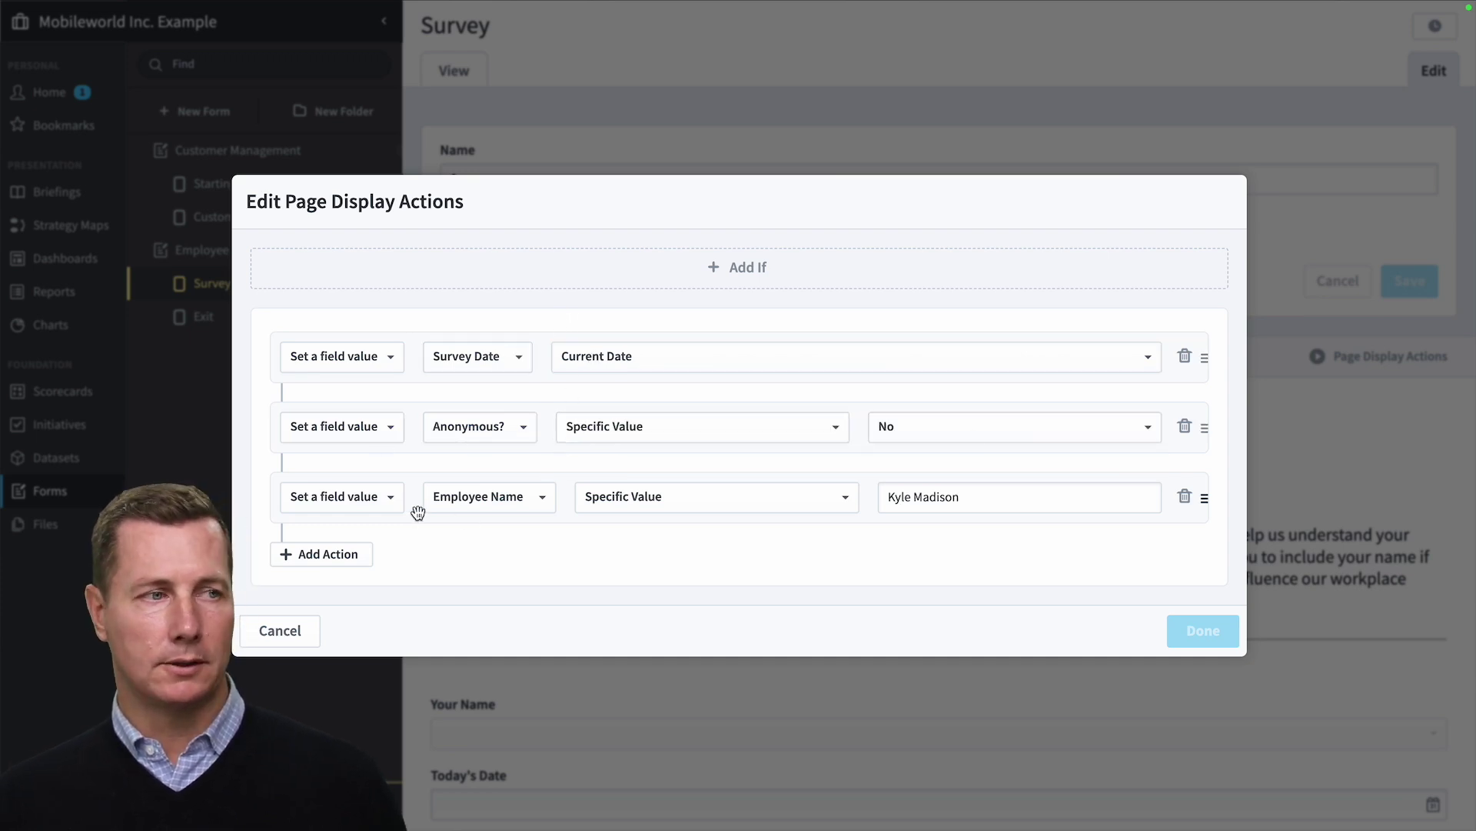
{"action": "left_click", "coordinate": [283, 639]}
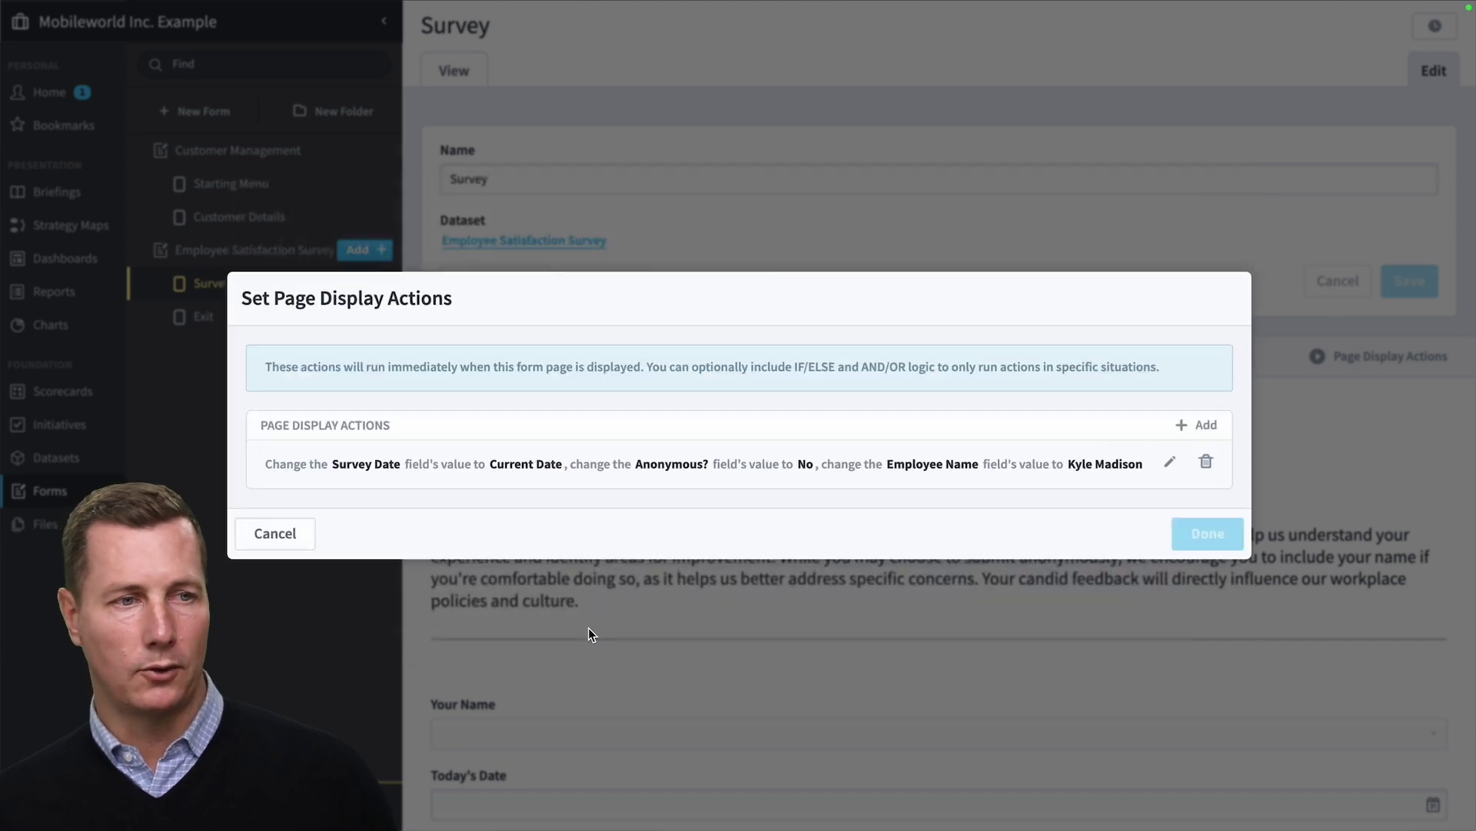
{"action": "left_click", "coordinate": [274, 531]}
- Inspect the If/Else value change actions of the "I prefer to submit this survey anonymously" field widget and close its editor without changes
{"action": "scroll", "coordinate": [623, 643], "scroll_direction": "down", "scroll_amount": 2}
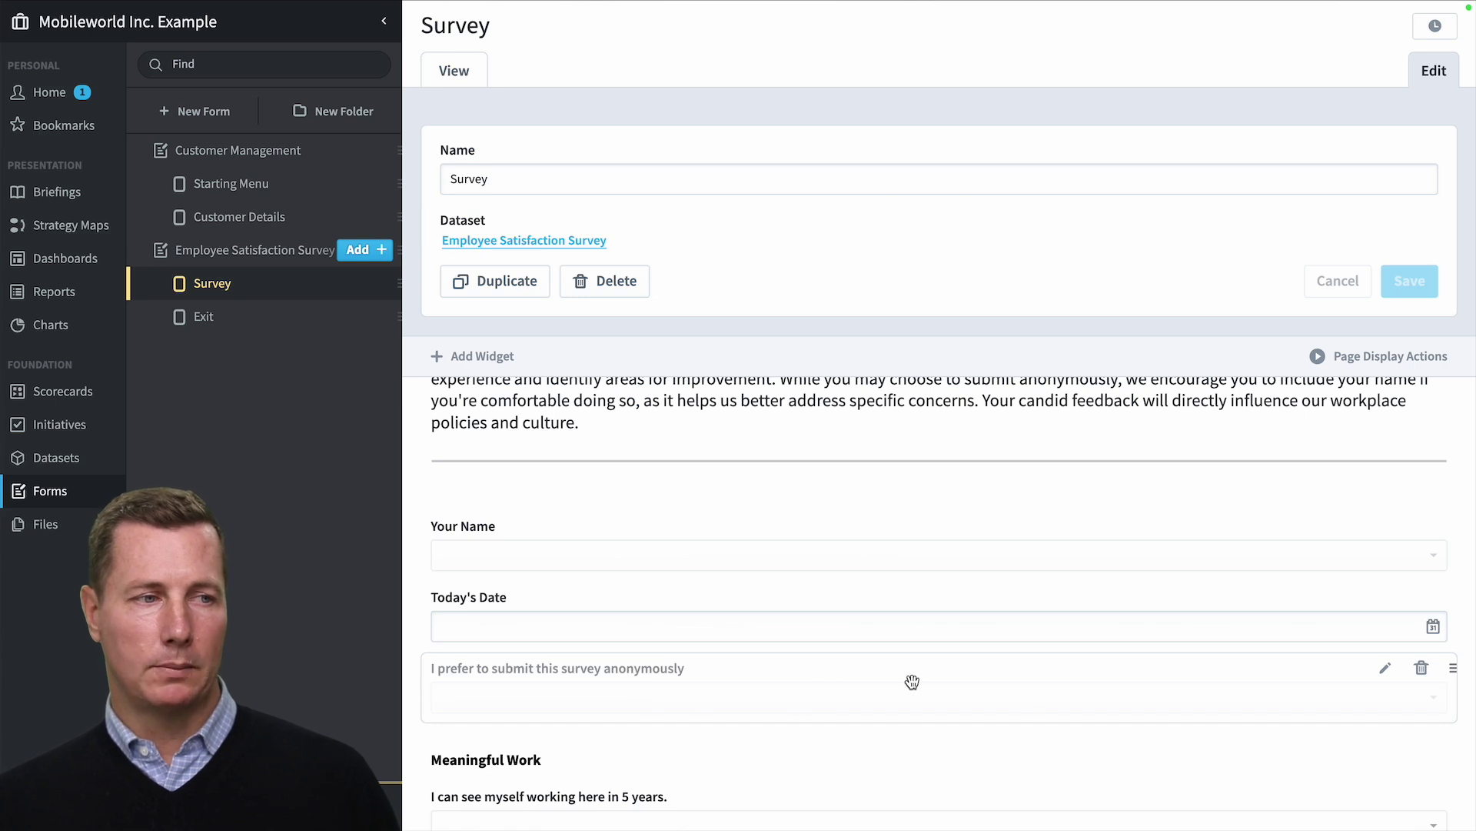
{"action": "left_click", "coordinate": [1382, 670]}
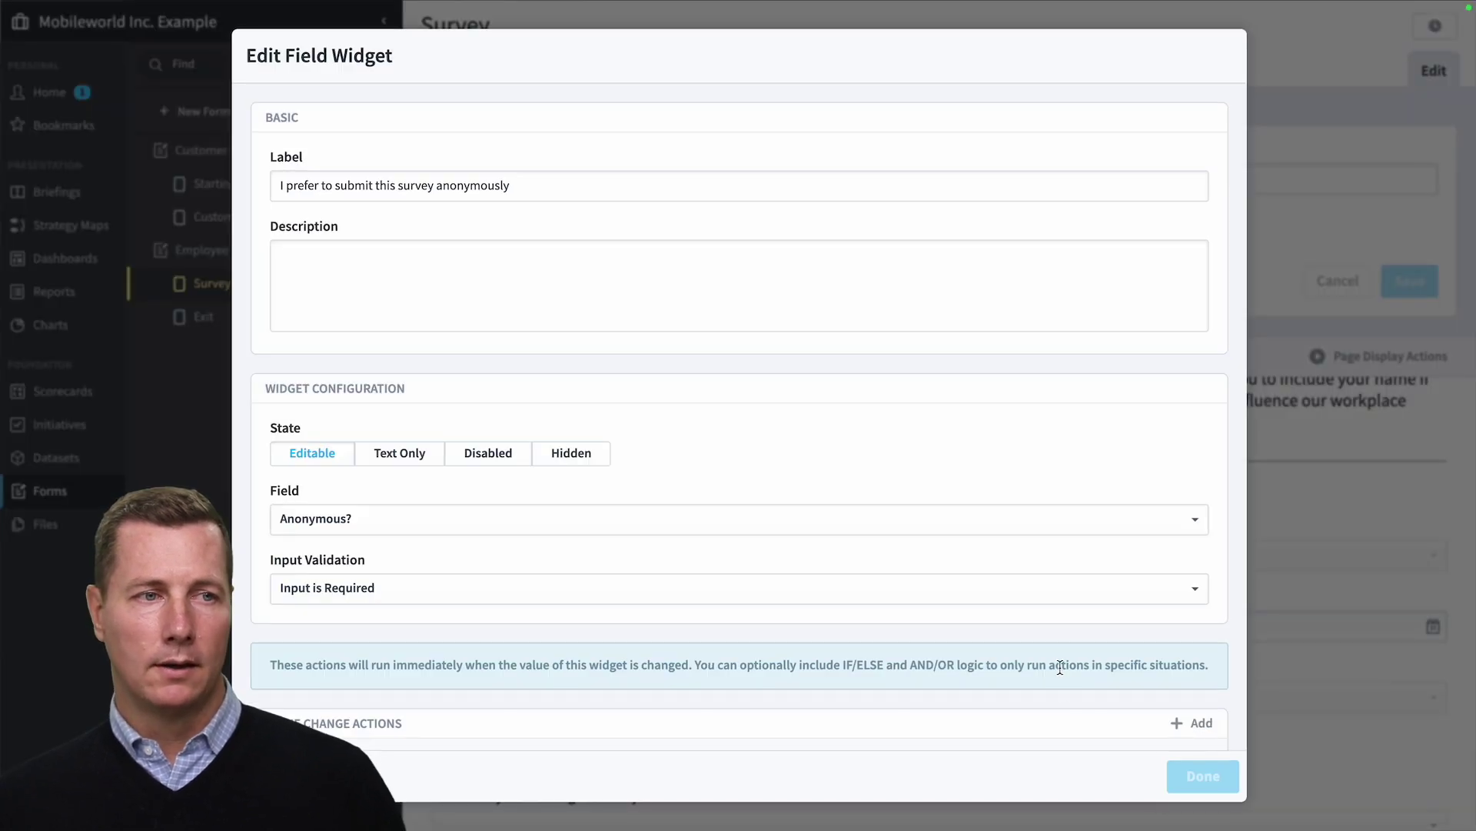
{"action": "scroll", "coordinate": [1094, 653], "scroll_direction": "down", "scroll_amount": 2}
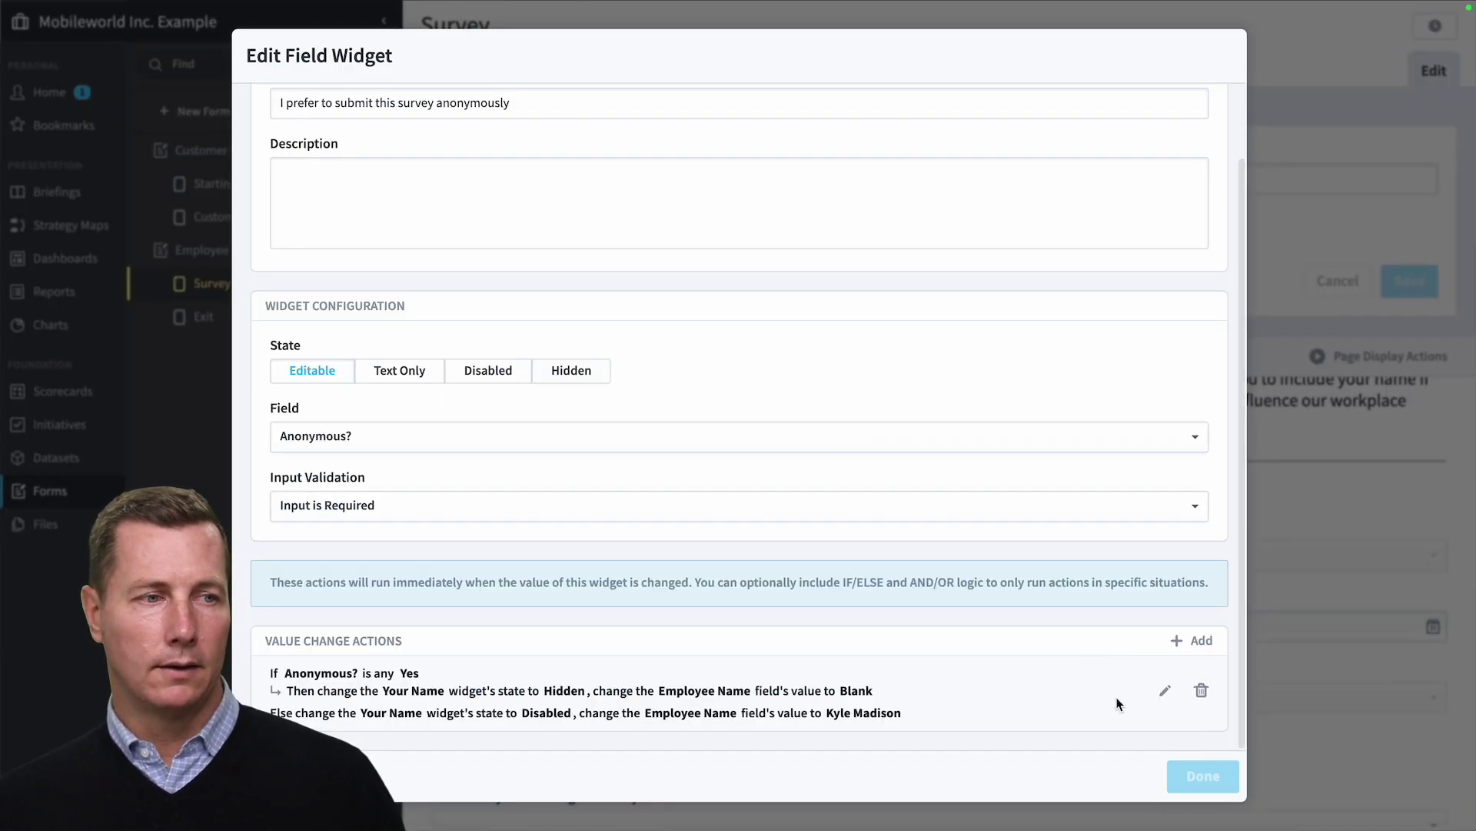
{"action": "left_click", "coordinate": [1165, 691]}
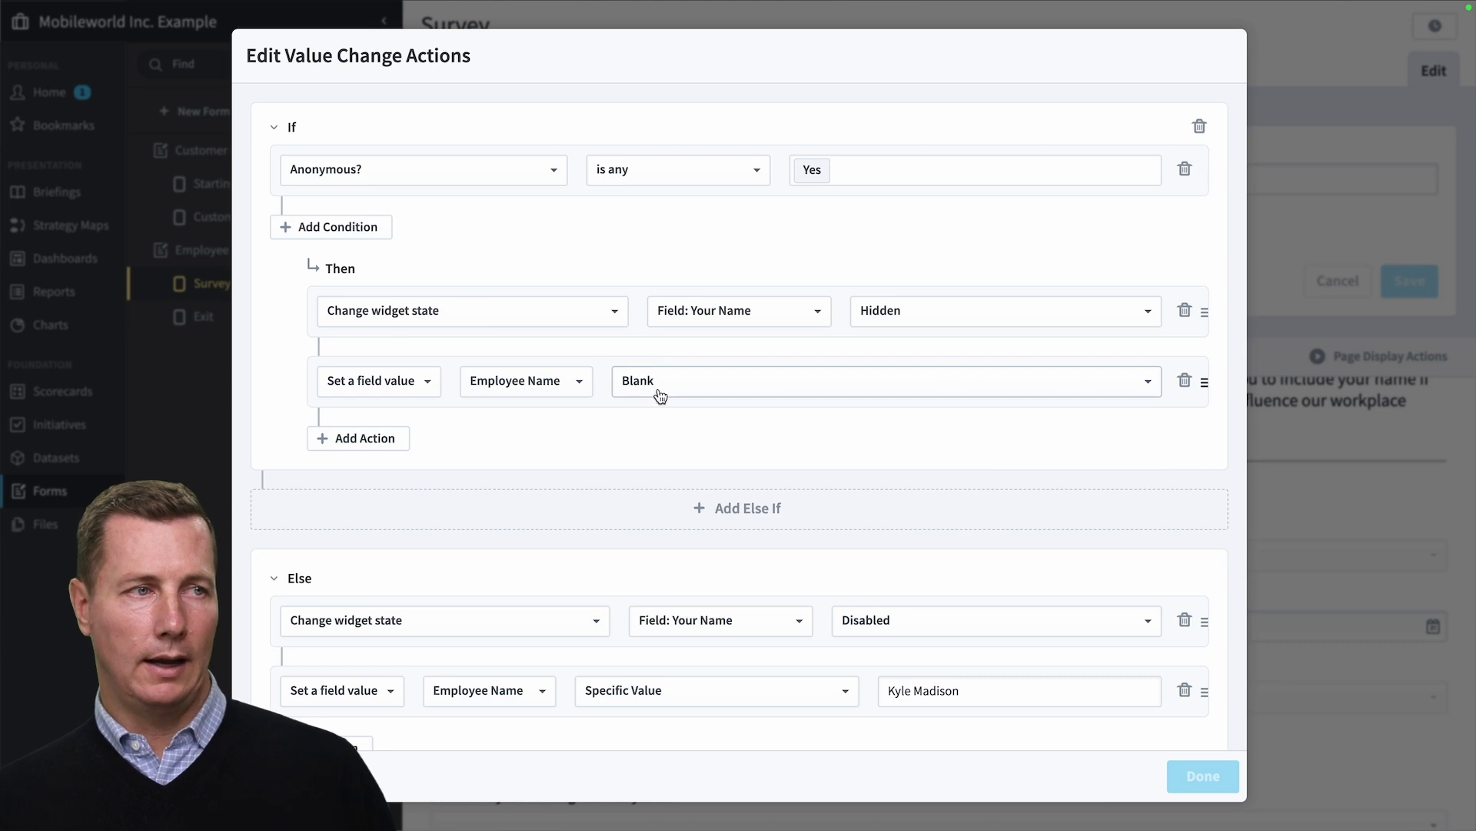
{"action": "scroll", "coordinate": [821, 534], "scroll_direction": "down", "scroll_amount": 1}
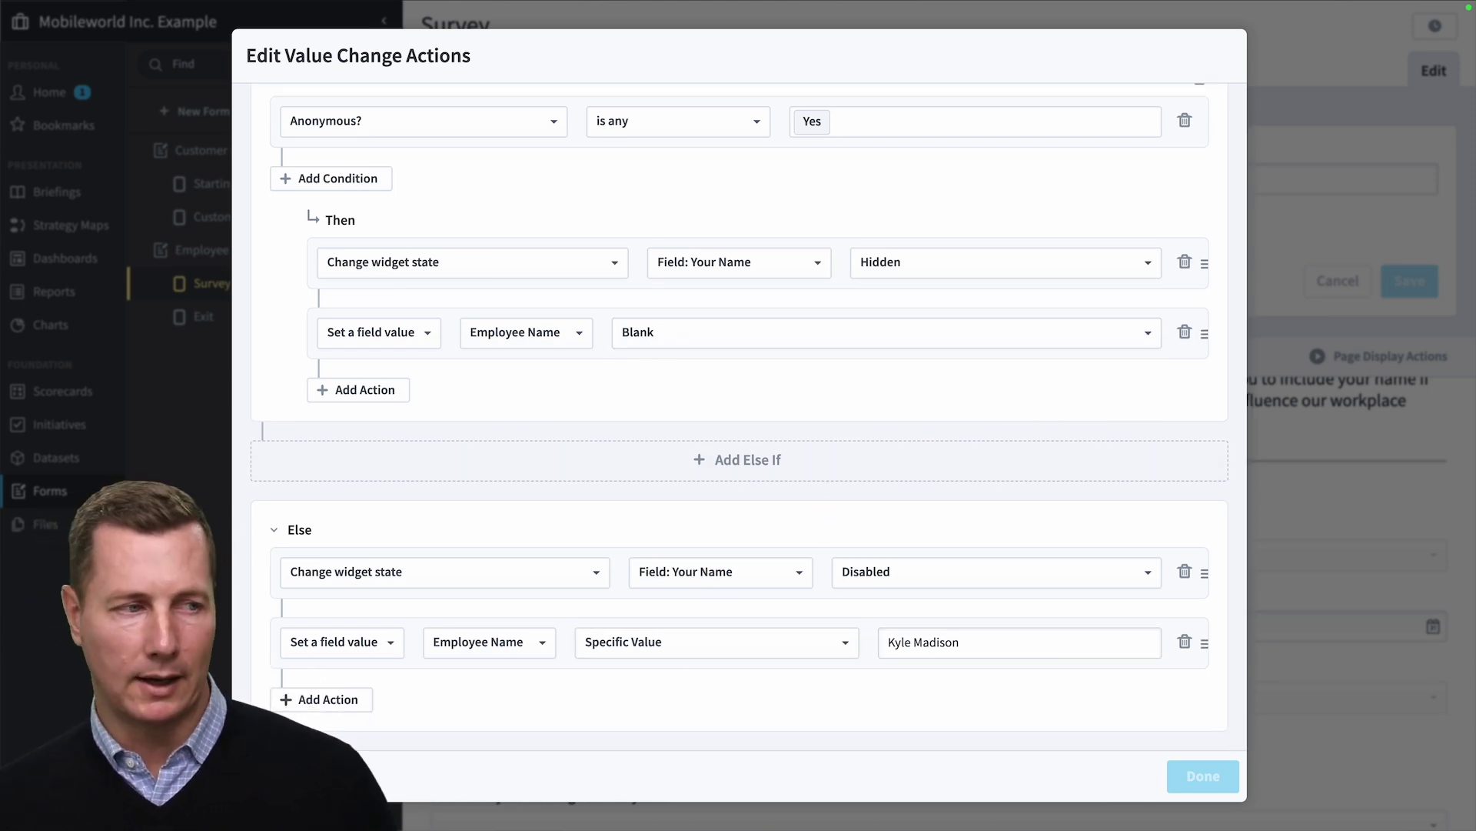
{"action": "key", "text": "Escape"}
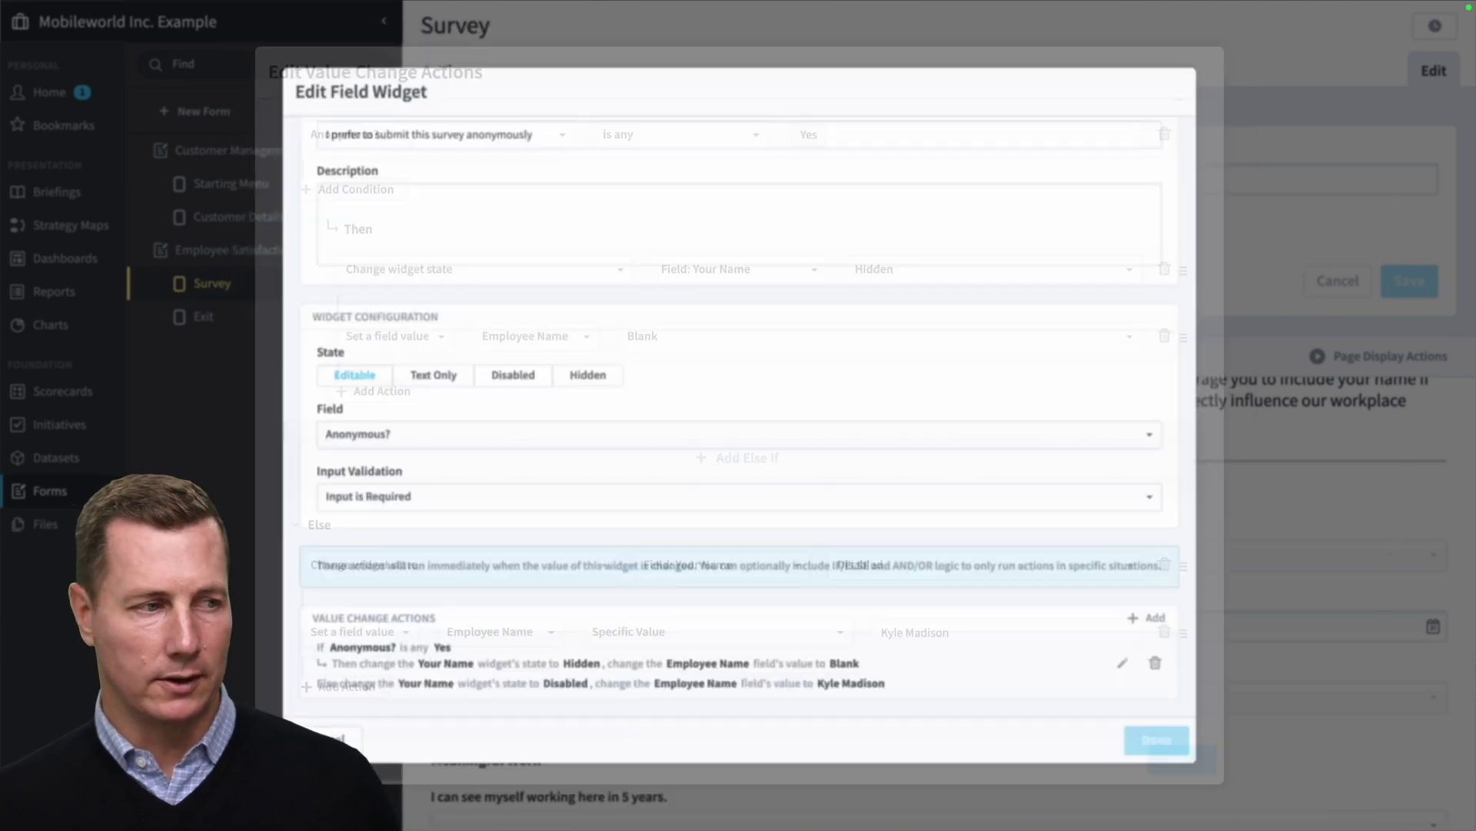
{"action": "key", "text": "Escape"}
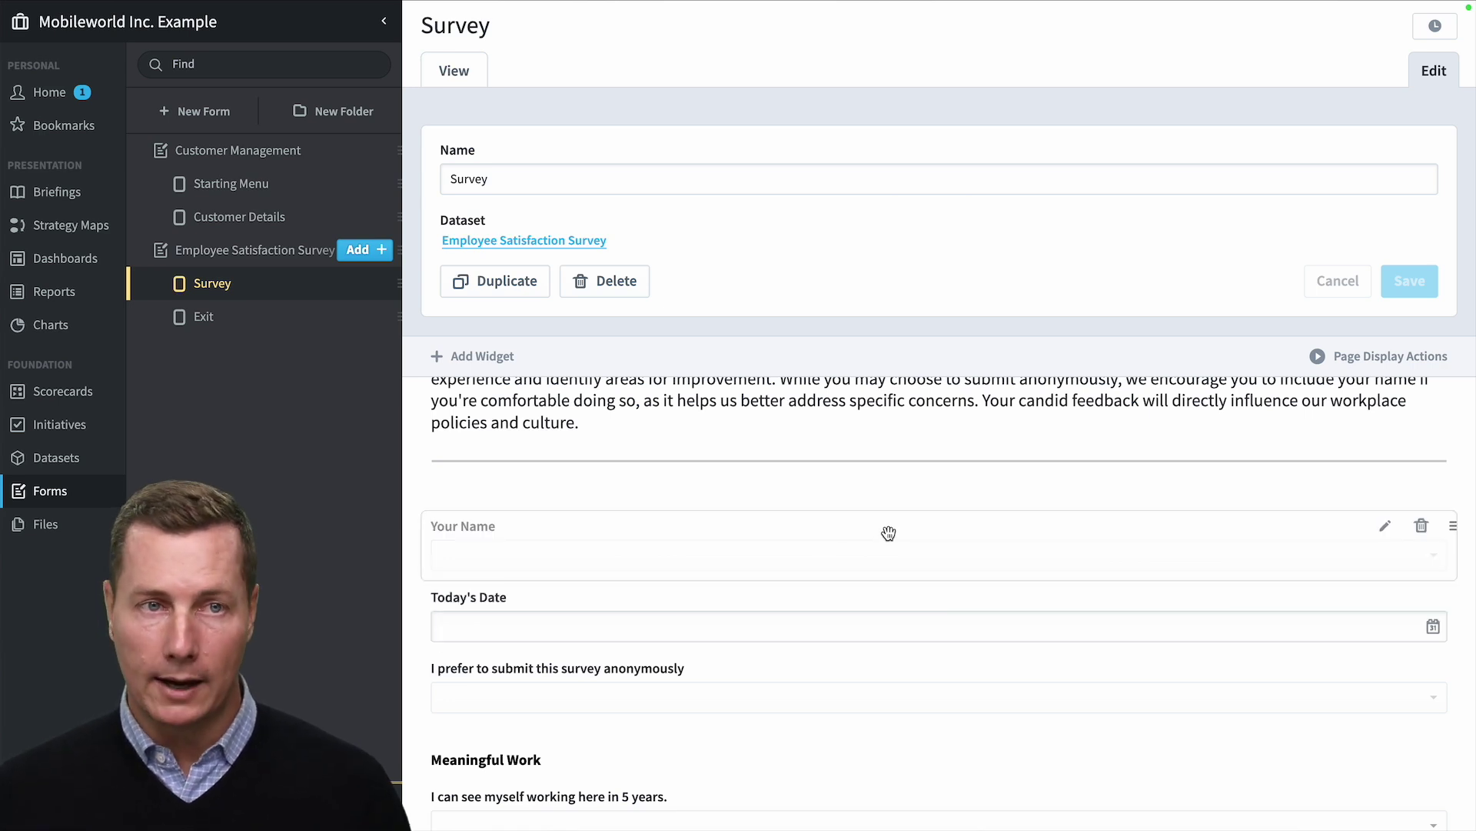
- Examine the Submit button widget at the end of the Survey page and open its button click actions for editing
{"action": "scroll", "coordinate": [887, 531], "scroll_direction": "down", "scroll_amount": 15}
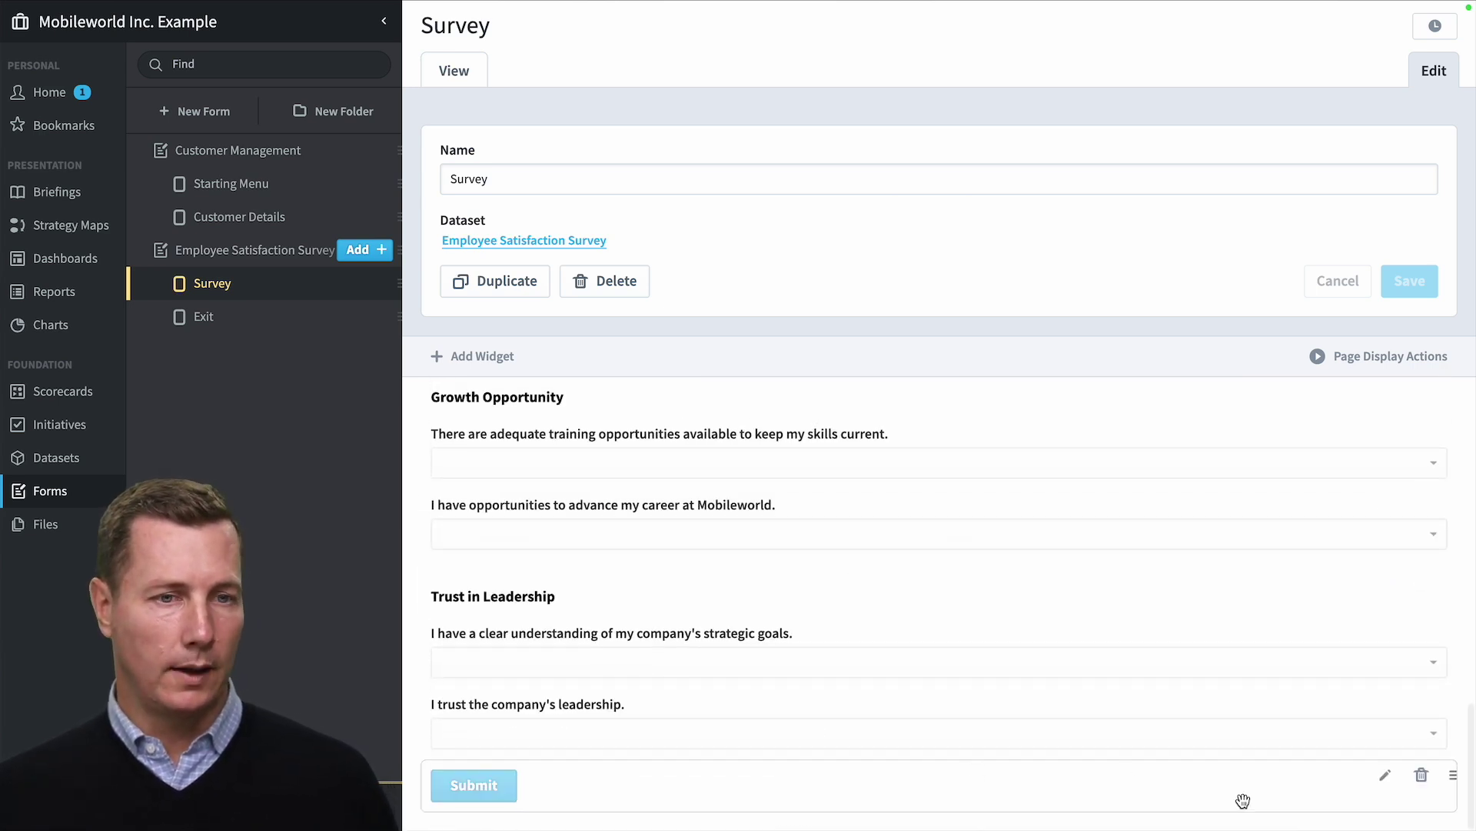
{"action": "left_click", "coordinate": [1385, 774]}
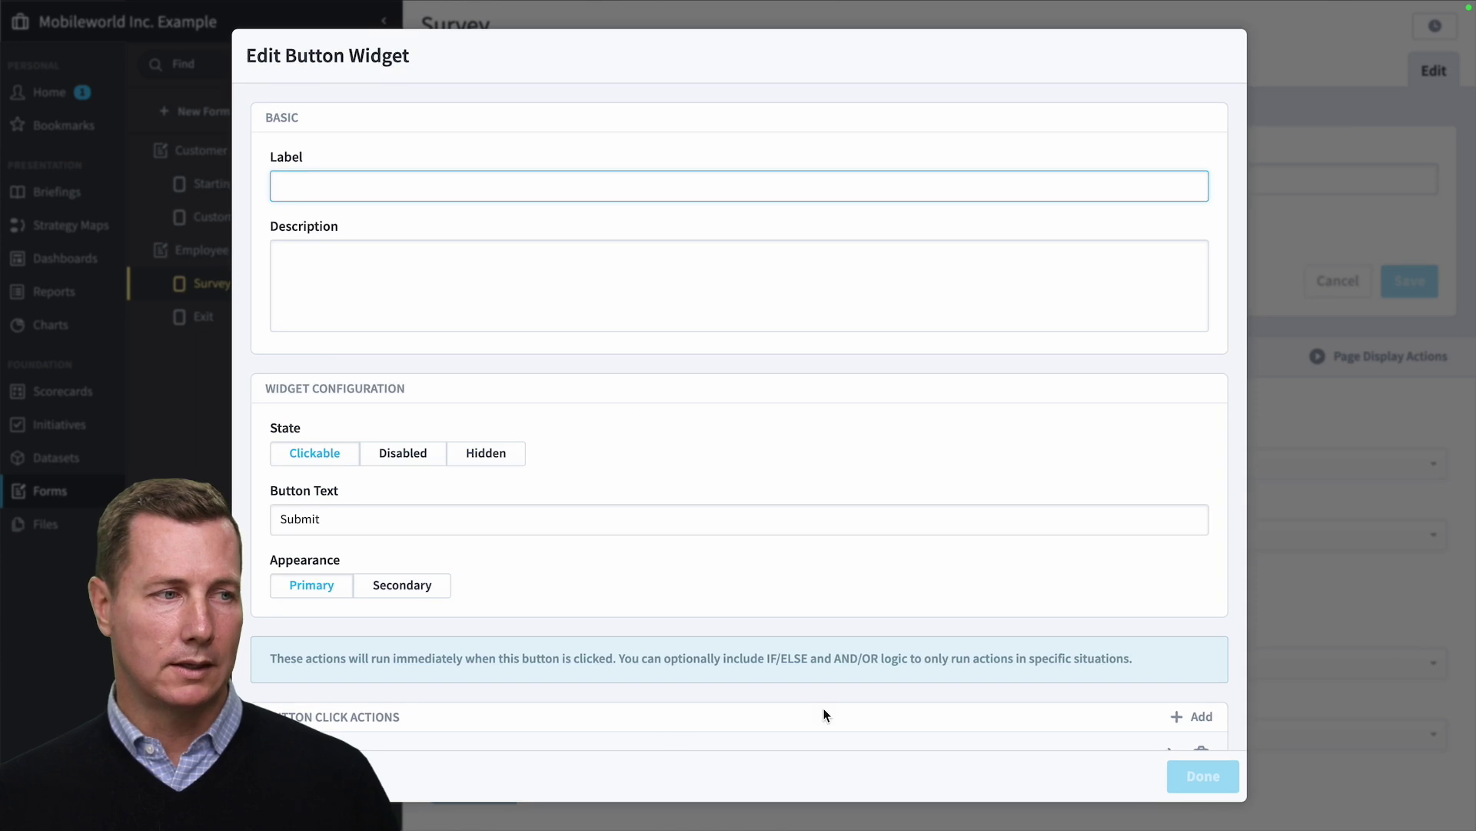
{"action": "scroll", "coordinate": [1176, 719], "scroll_direction": "down", "scroll_amount": 1}
{"action": "left_click", "coordinate": [1157, 705]}
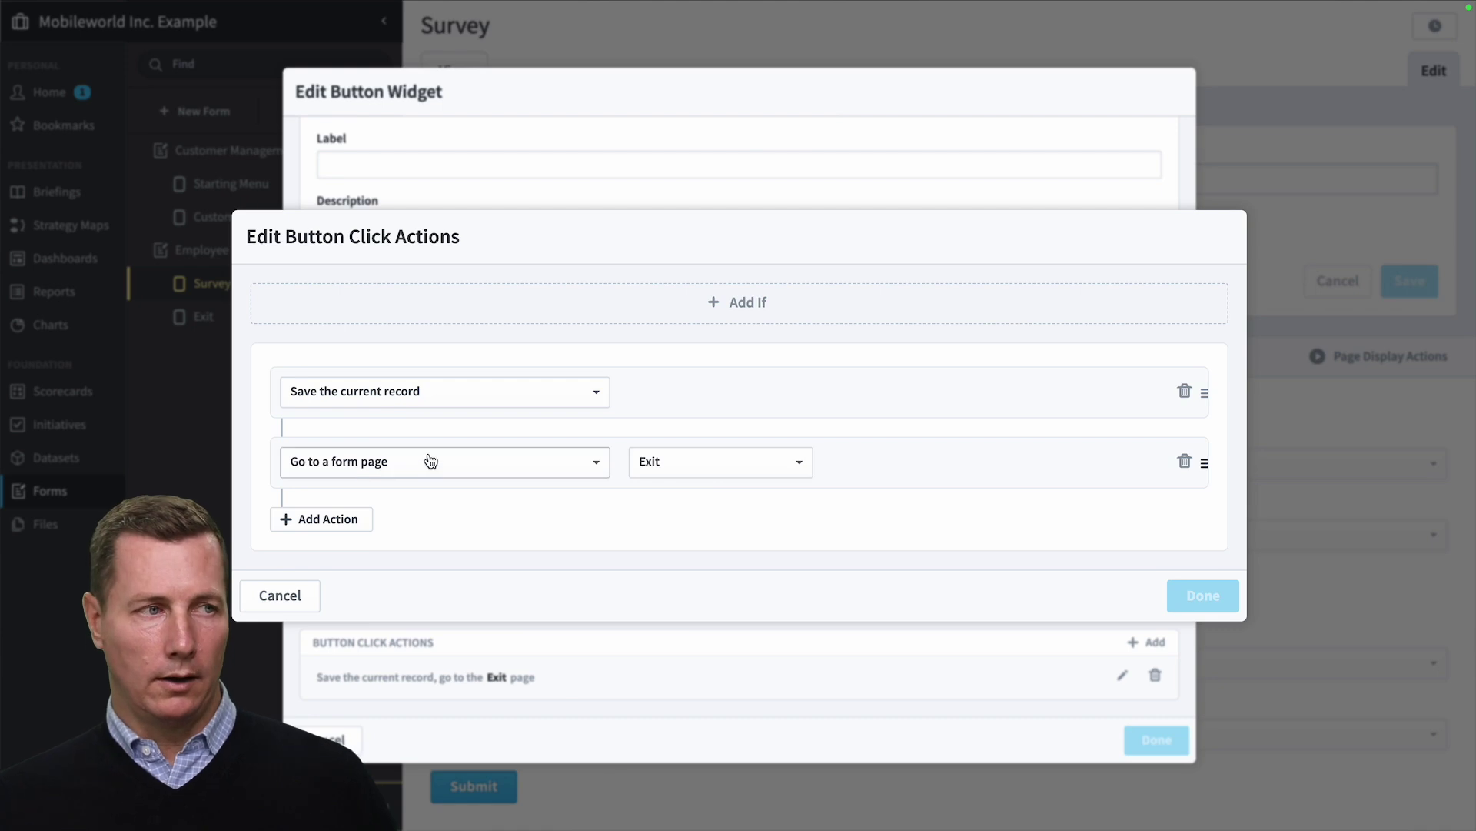
- Add a "Set a field value" click action for the Employee Name field and review its value sources, leaving Specific Value selected
{"action": "left_click", "coordinate": [339, 517]}
{"action": "left_click", "coordinate": [386, 511]}
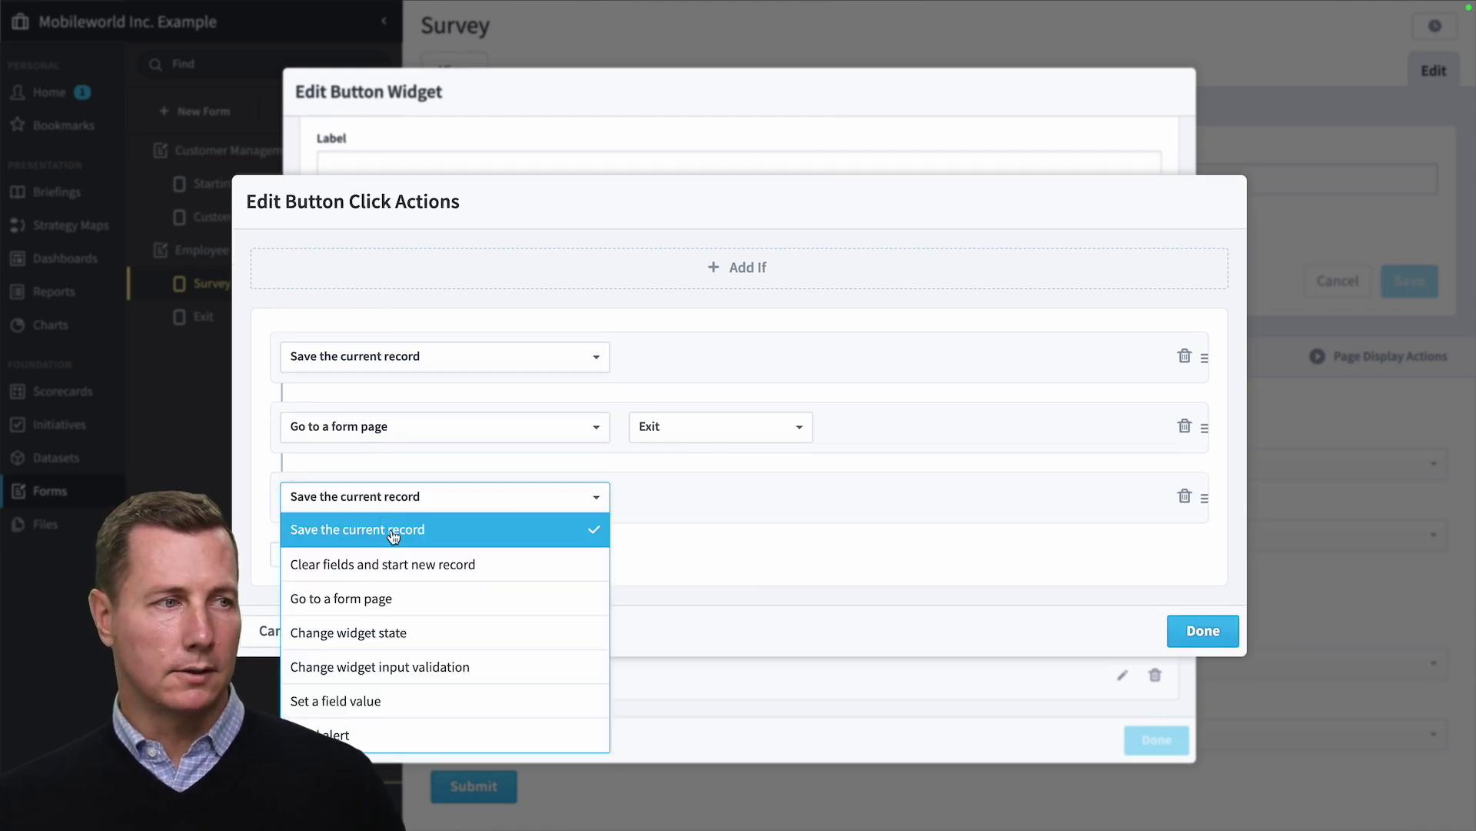
{"action": "left_click", "coordinate": [439, 708]}
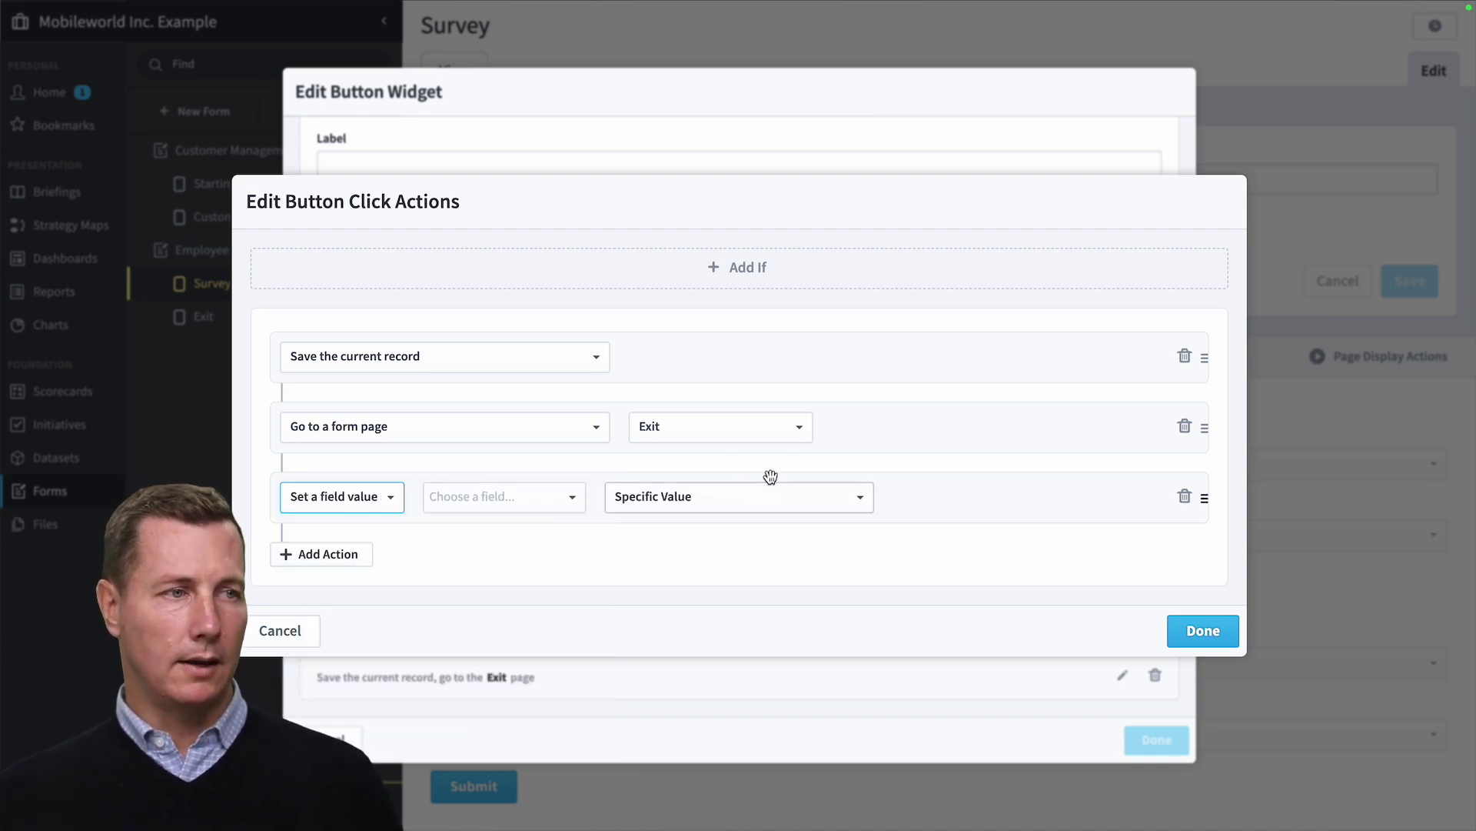
{"action": "left_click", "coordinate": [784, 500]}
{"action": "left_click", "coordinate": [480, 507]}
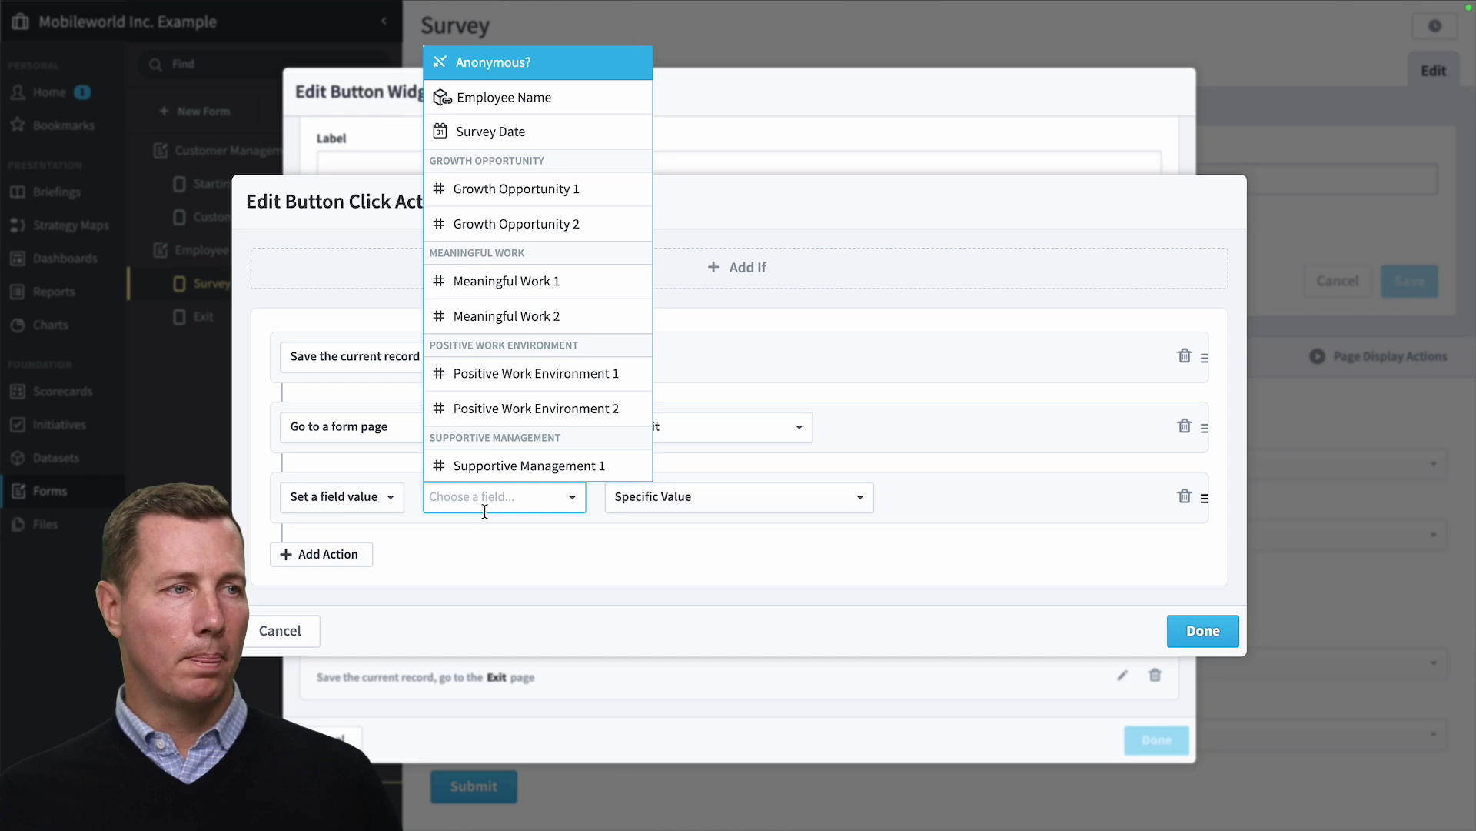
{"action": "left_click", "coordinate": [559, 103]}
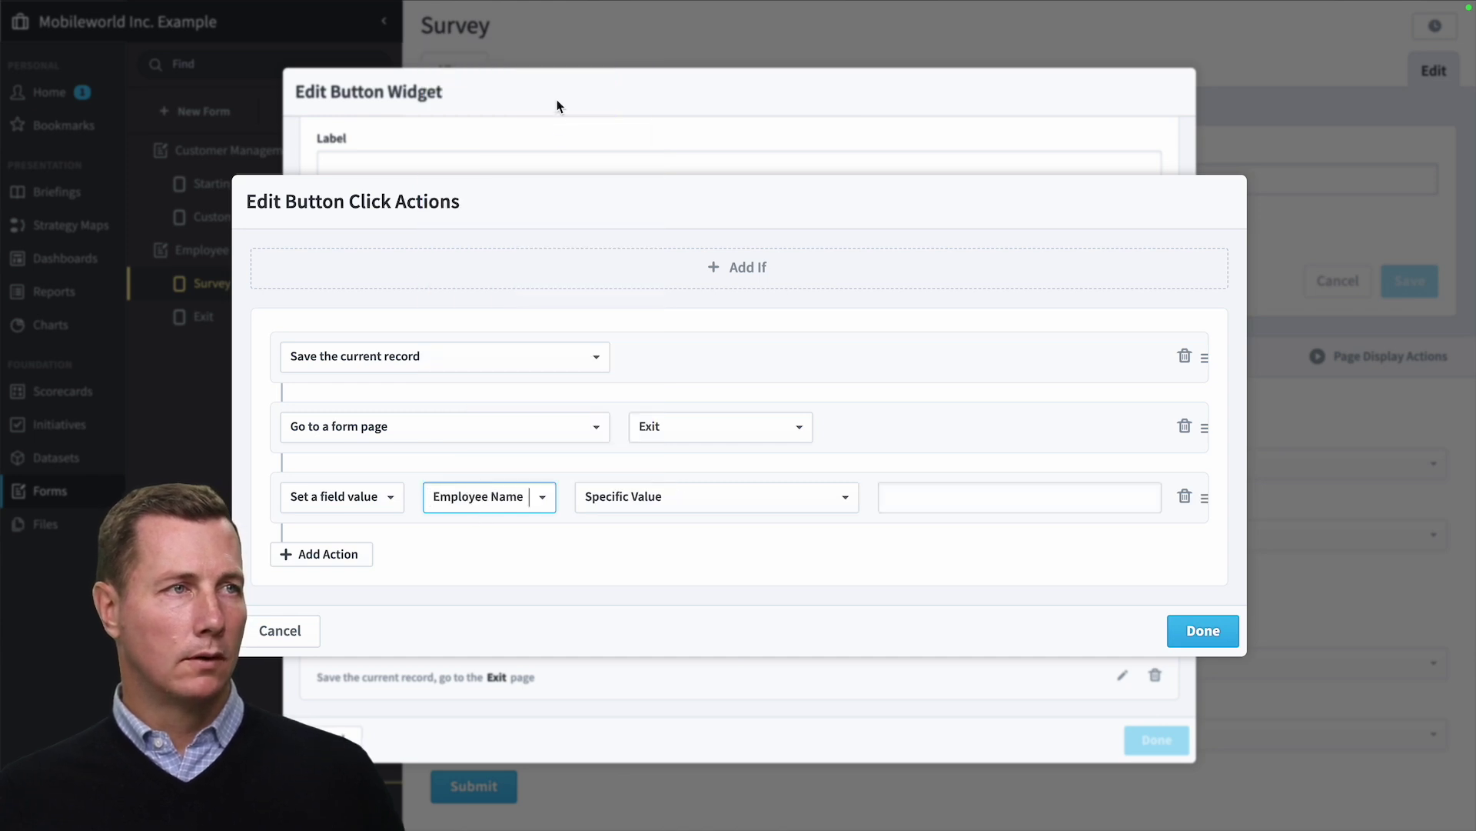
{"action": "left_click", "coordinate": [664, 497]}
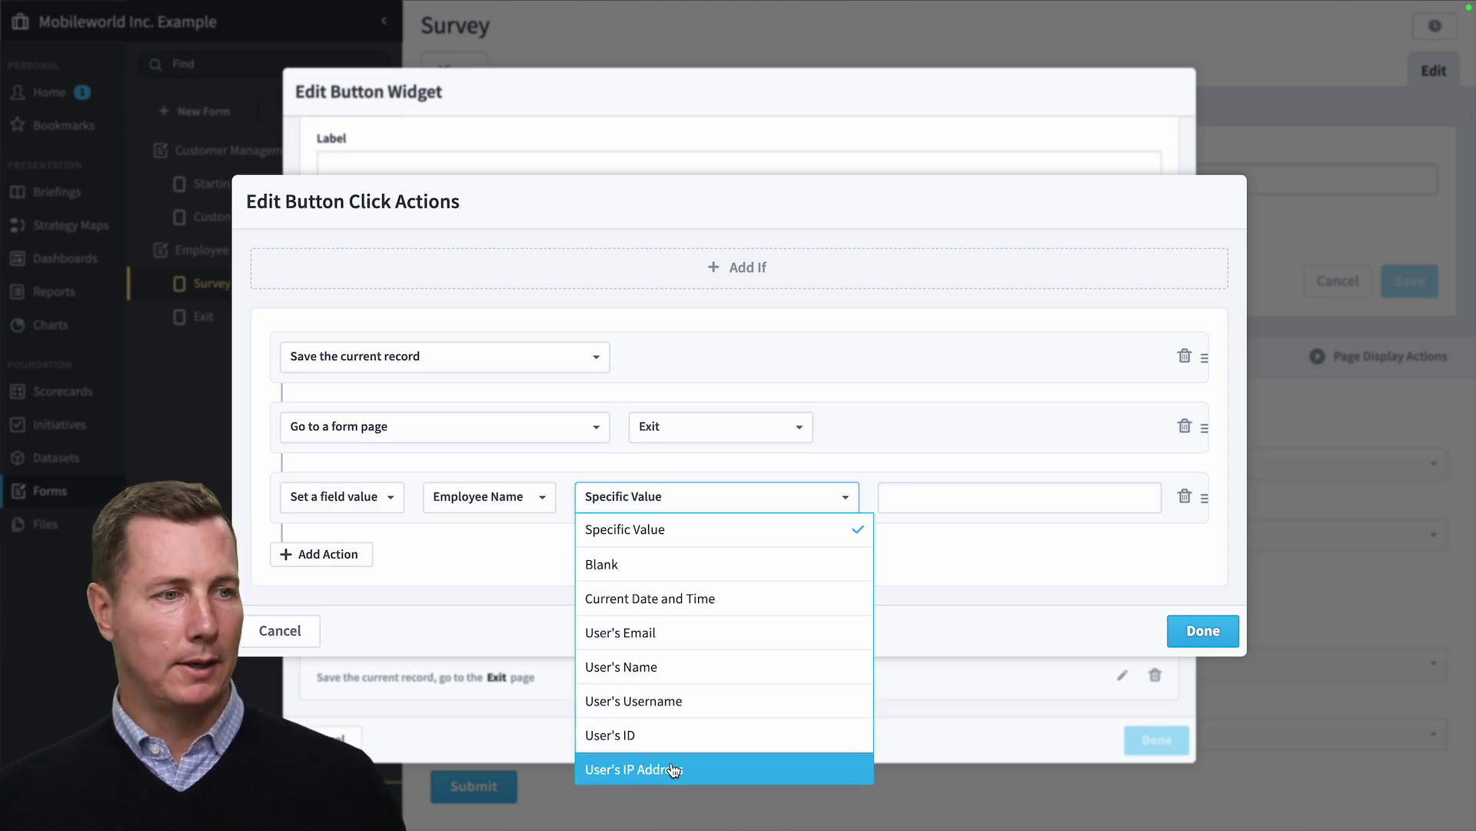
{"action": "left_click", "coordinate": [951, 569]}
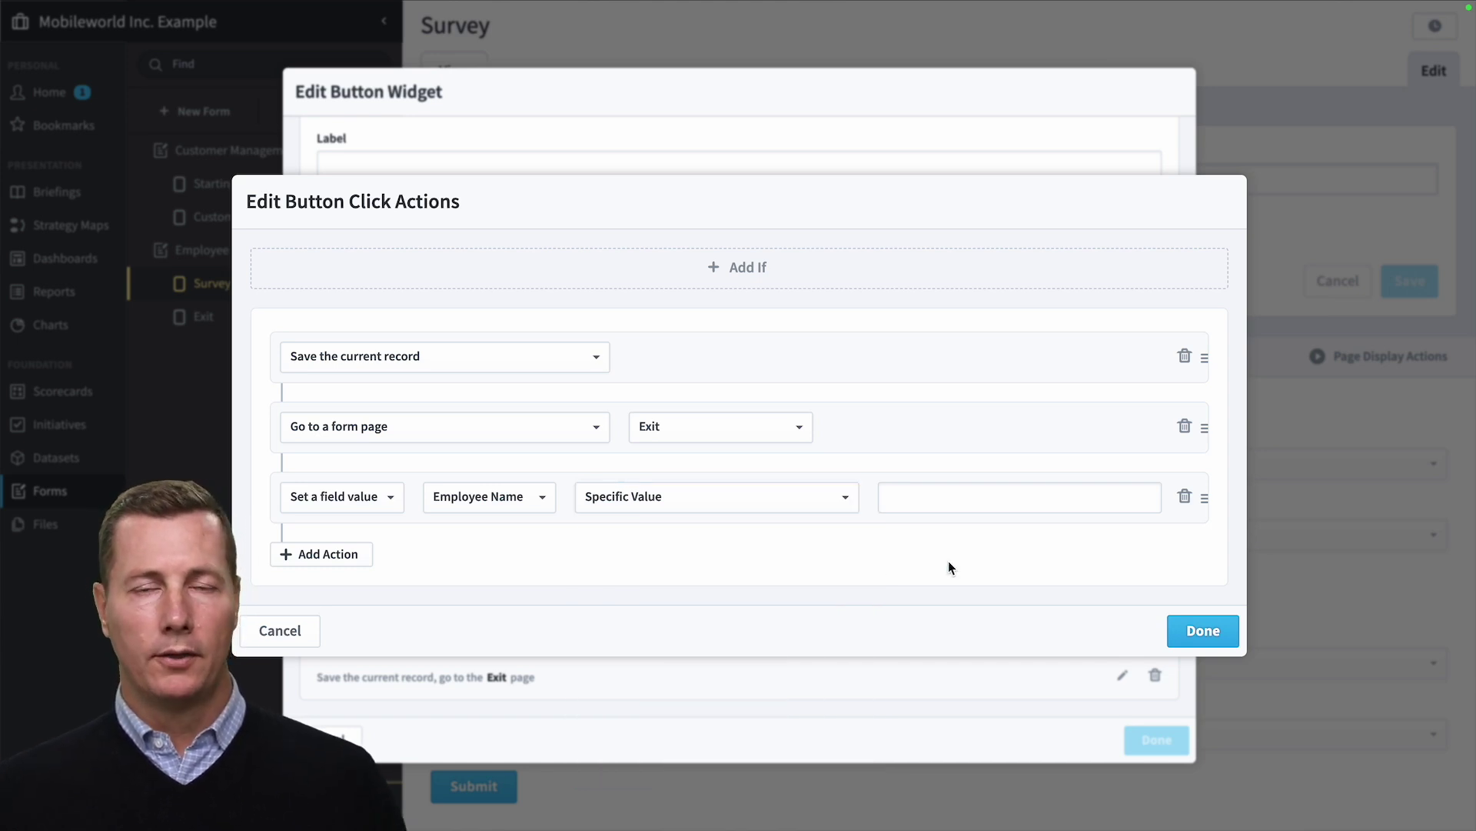